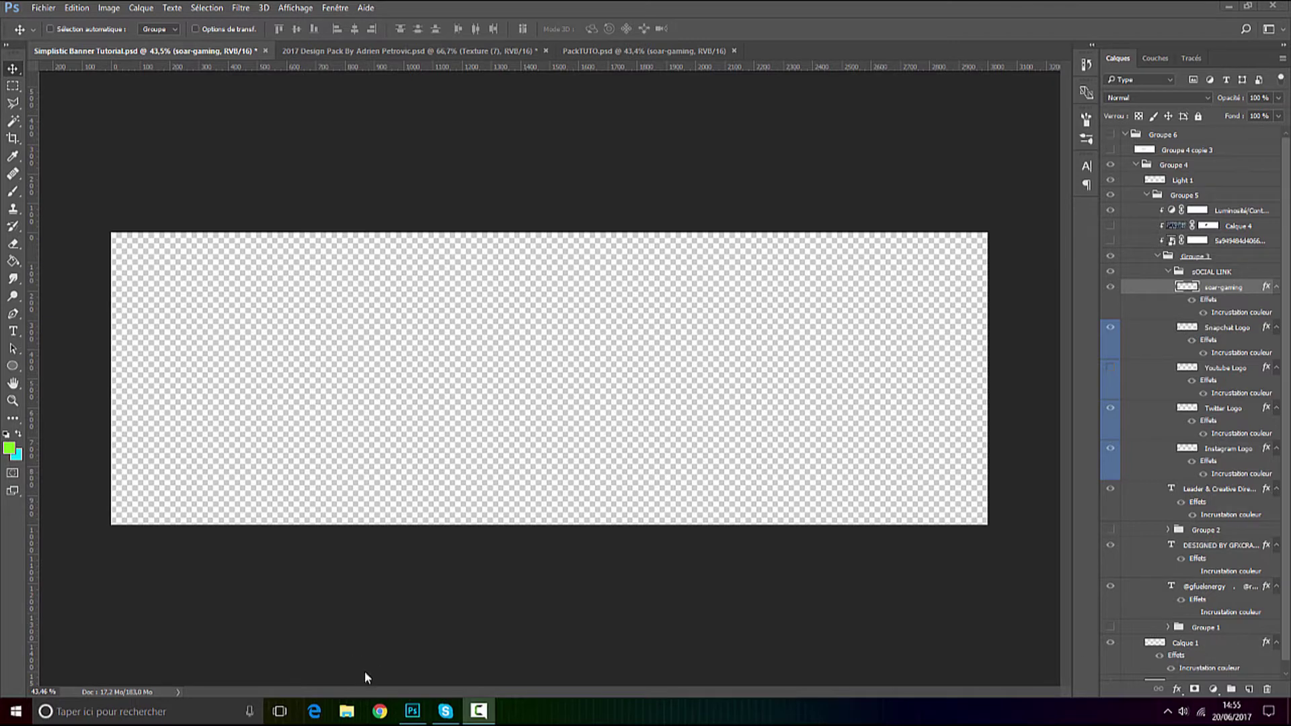
# View the finished BannièreTwitterCAESARpresentation image from the desktop as a reference, and return to Photoshop.
pyautogui.click(412, 719)
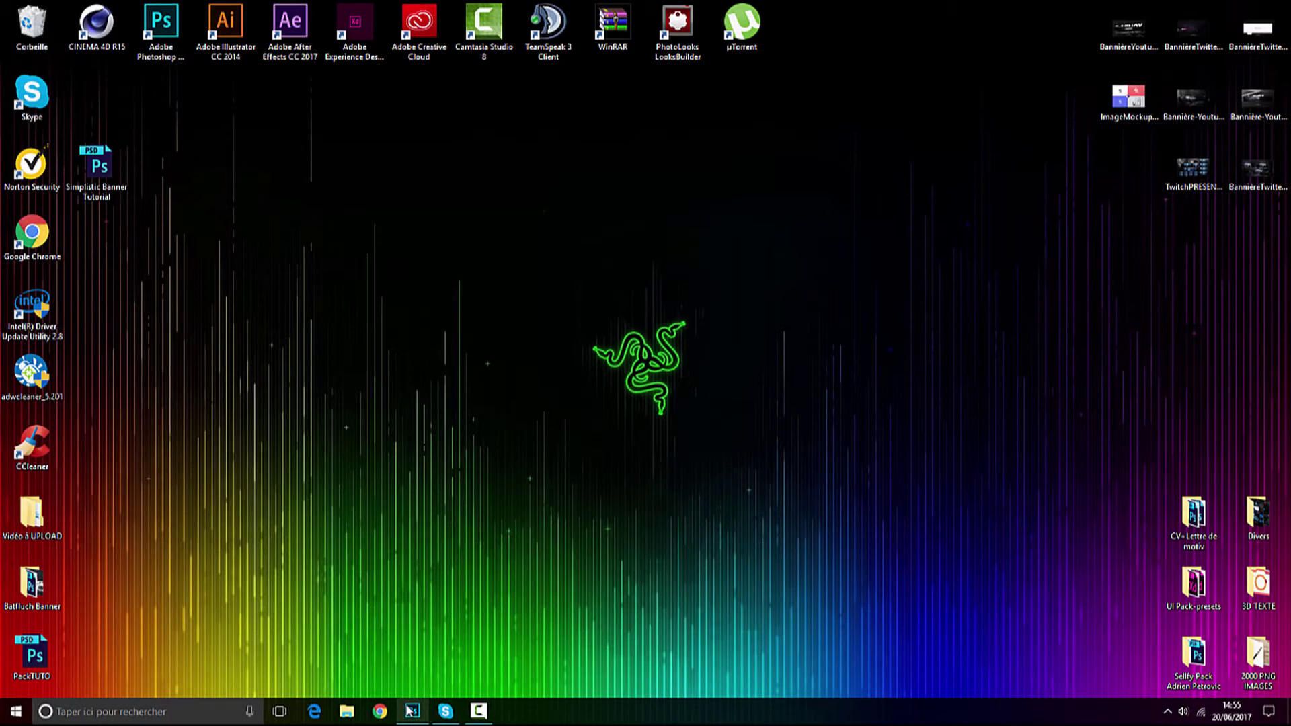
pyautogui.doubleClick(1256, 30)
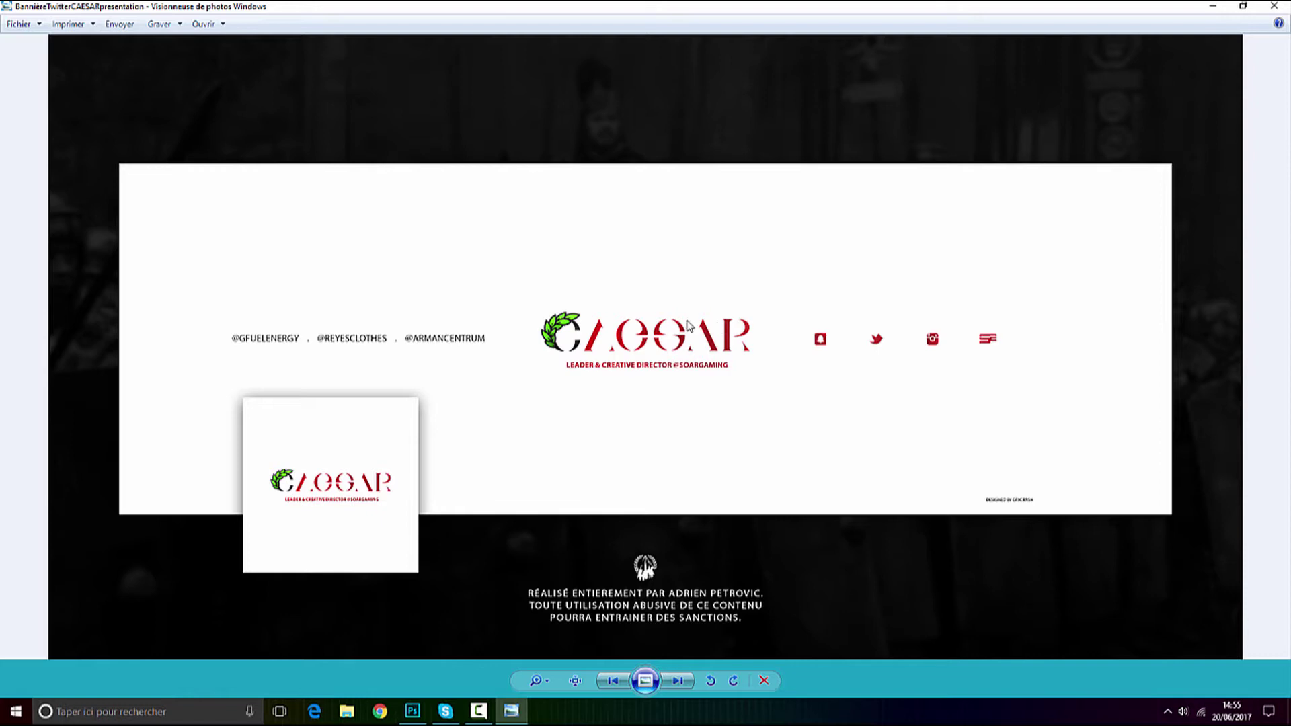
pyautogui.click(412, 711)
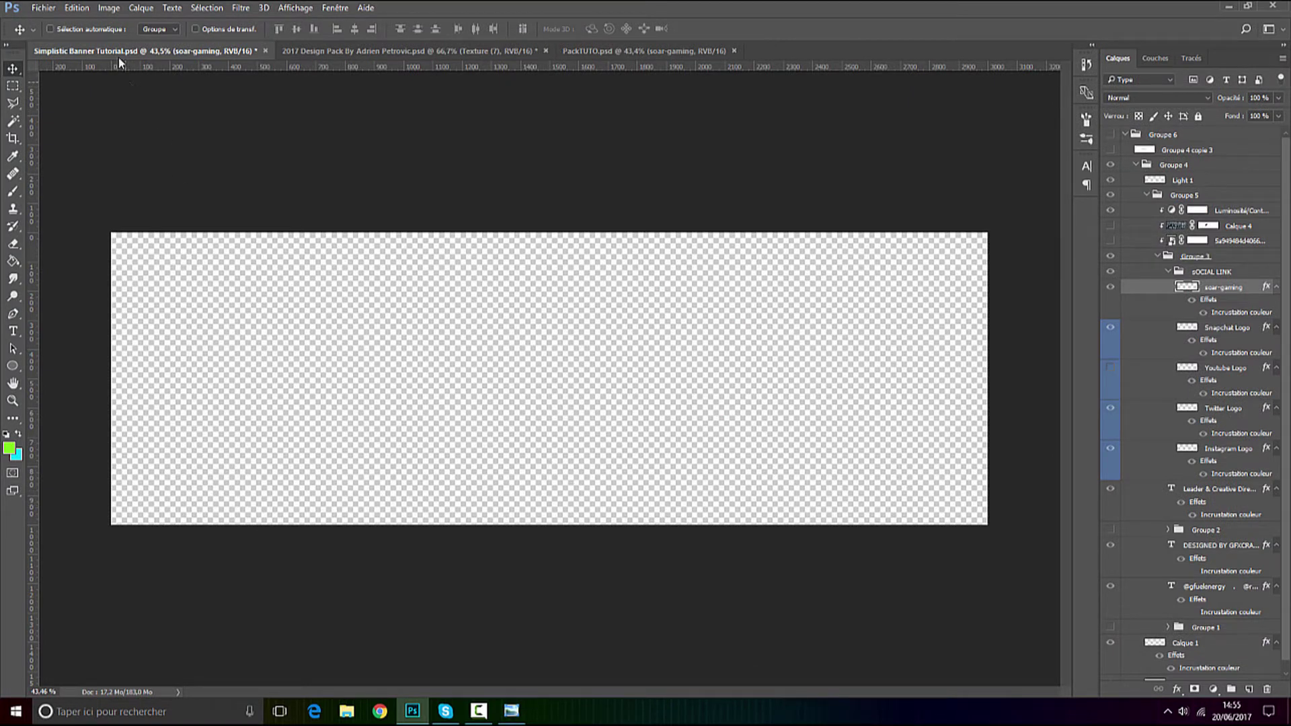
pyautogui.click(43, 7)
pyautogui.click(58, 23)
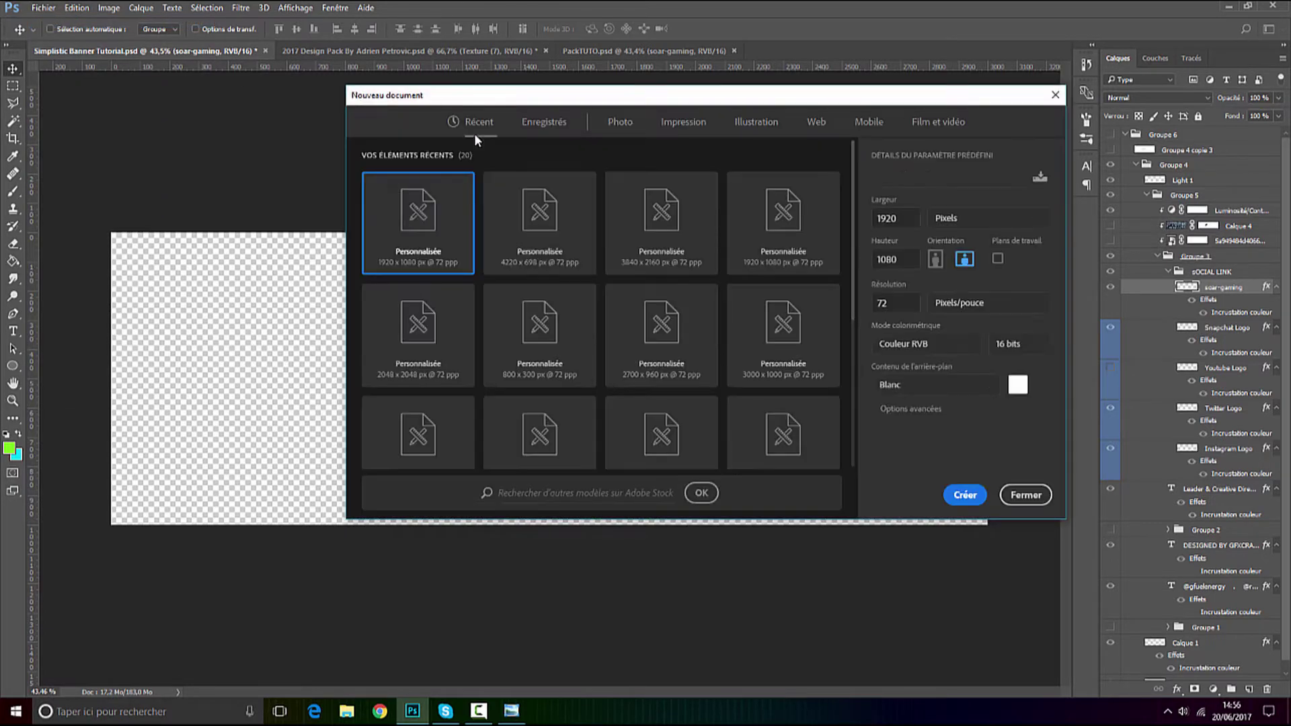
pyautogui.moveTo(908, 220); pyautogui.dragTo(824, 235)
pyautogui.write('3')
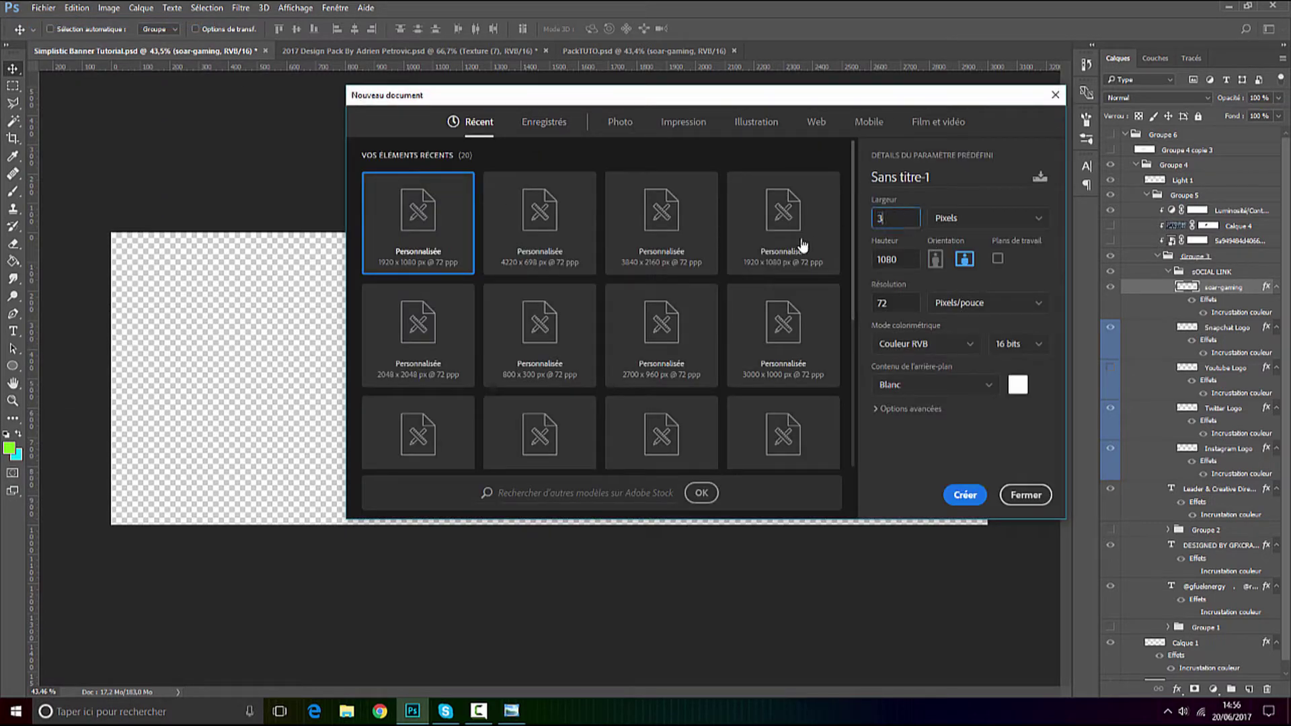
pyautogui.write('000')
pyautogui.doubleClick(882, 263)
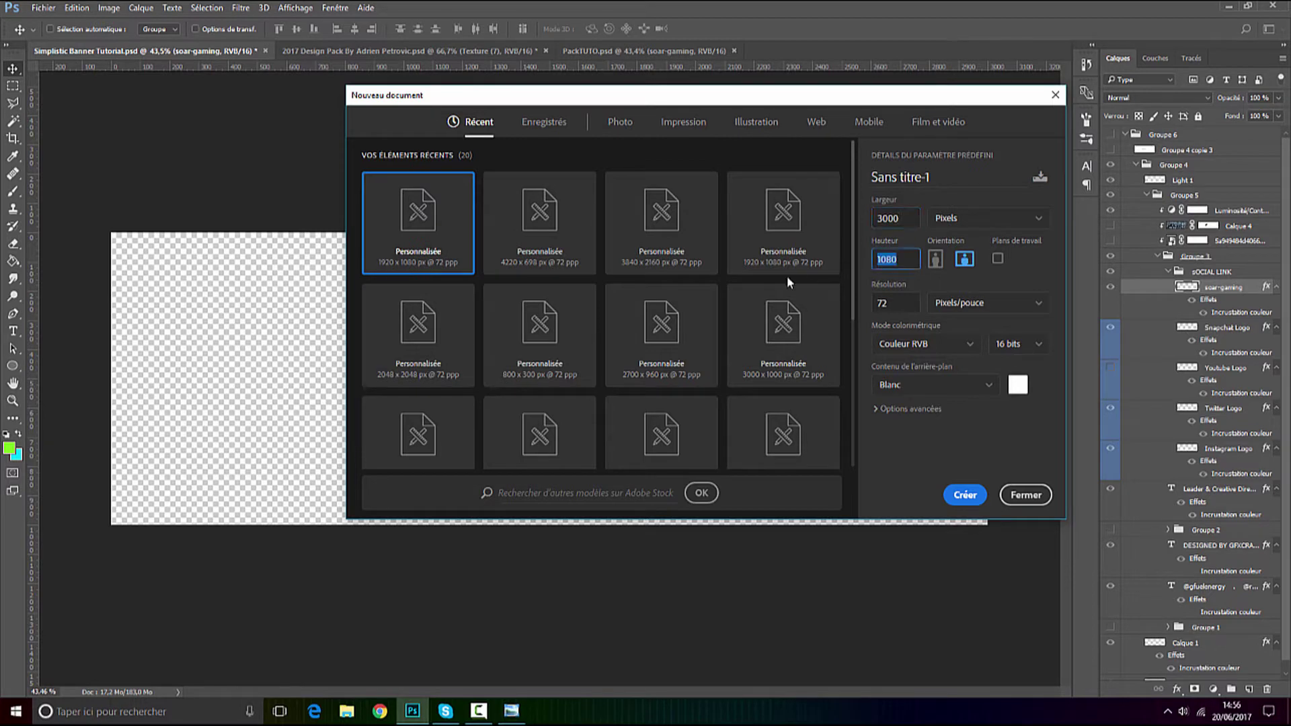
pyautogui.write('1000')
pyautogui.click(964, 495)
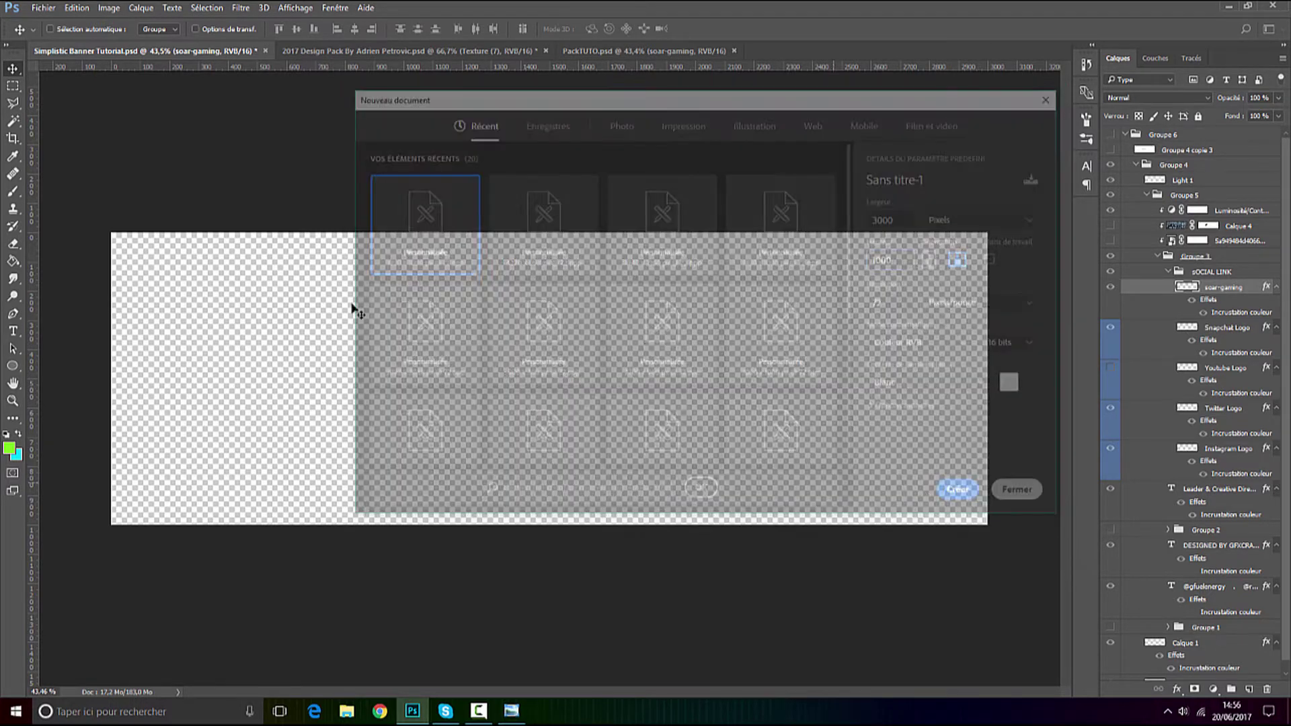
# Review PackTUTO.psd, and briefly show the Social Icons group in the 2017 Design Pack document.
pyautogui.click(642, 51)
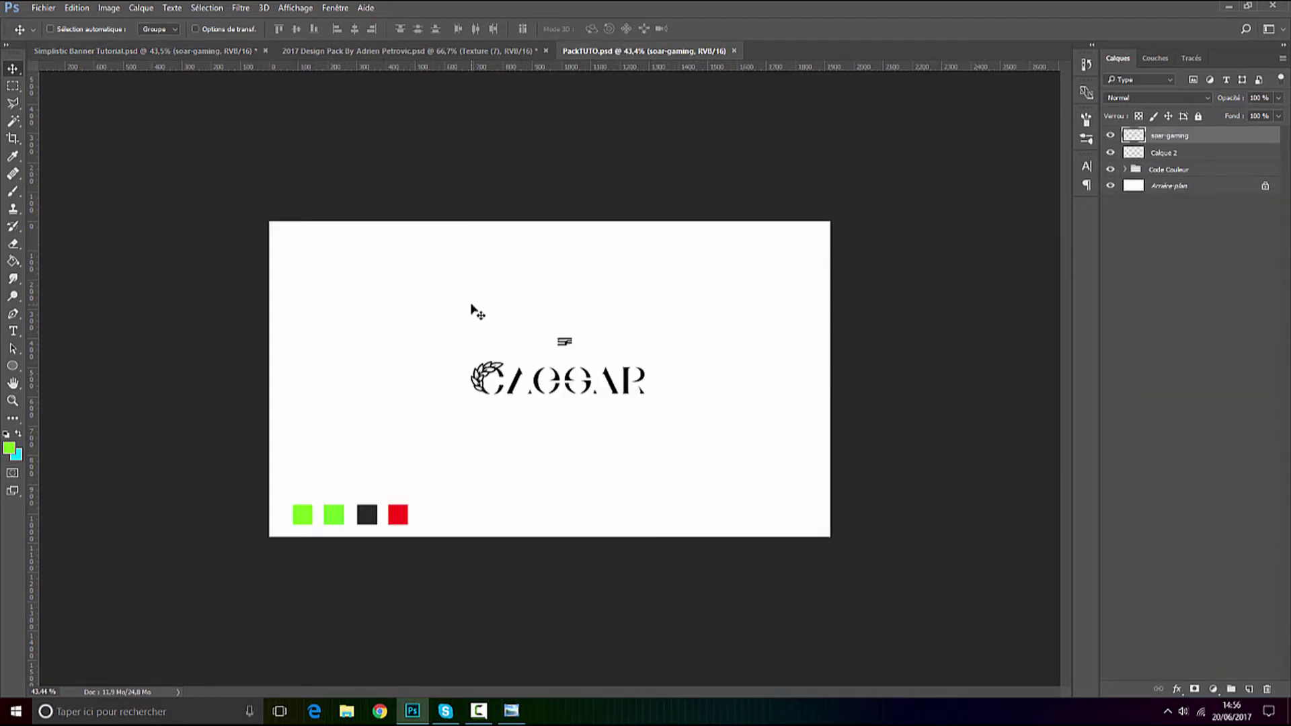
pyautogui.click(312, 50)
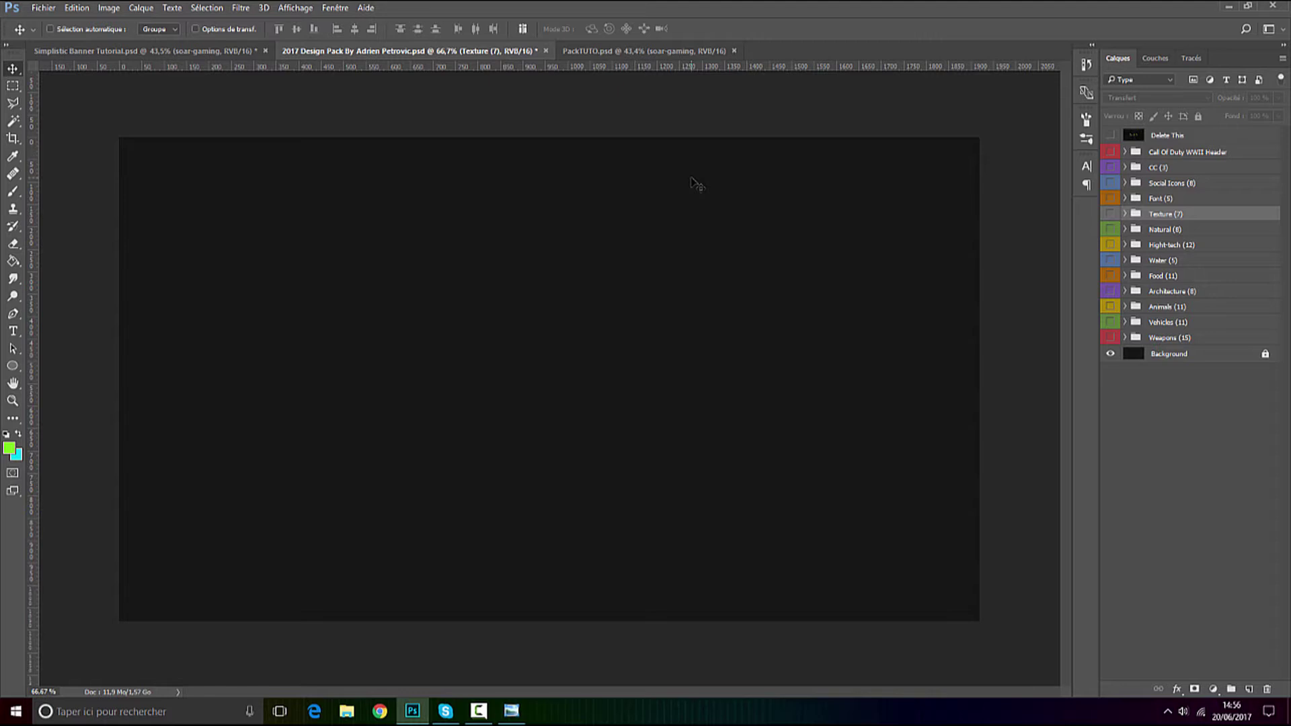
pyautogui.click(1110, 183)
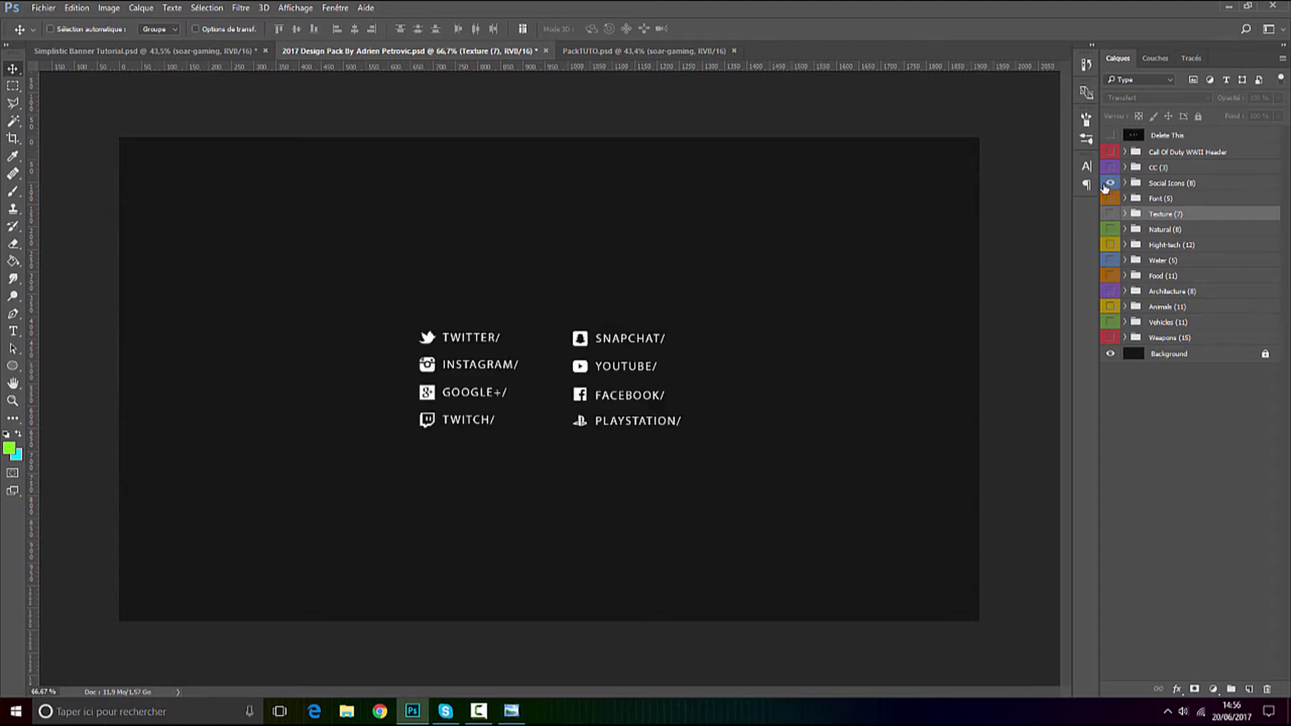
pyautogui.click(1105, 188)
# In Simplistic Banner Tutorial.psd, collapse Groupe 6 and add a new empty layer above it.
pyautogui.click(172, 51)
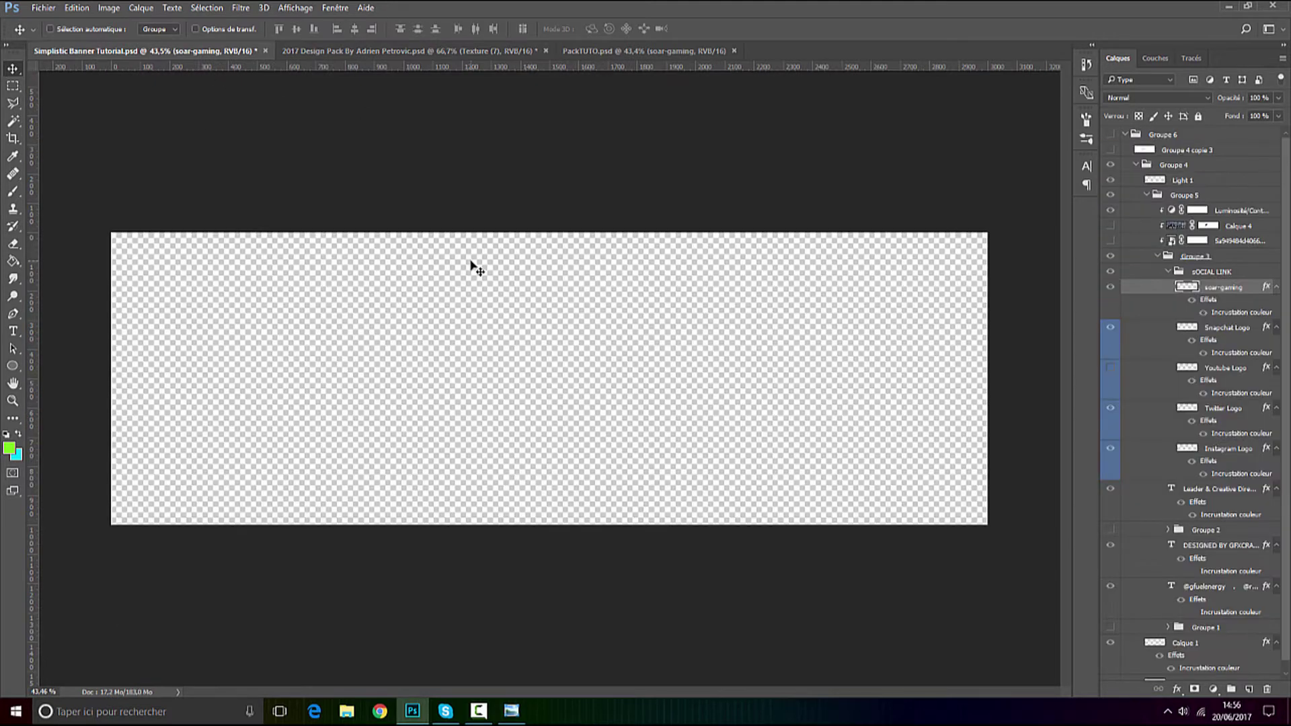
pyautogui.click(1127, 136)
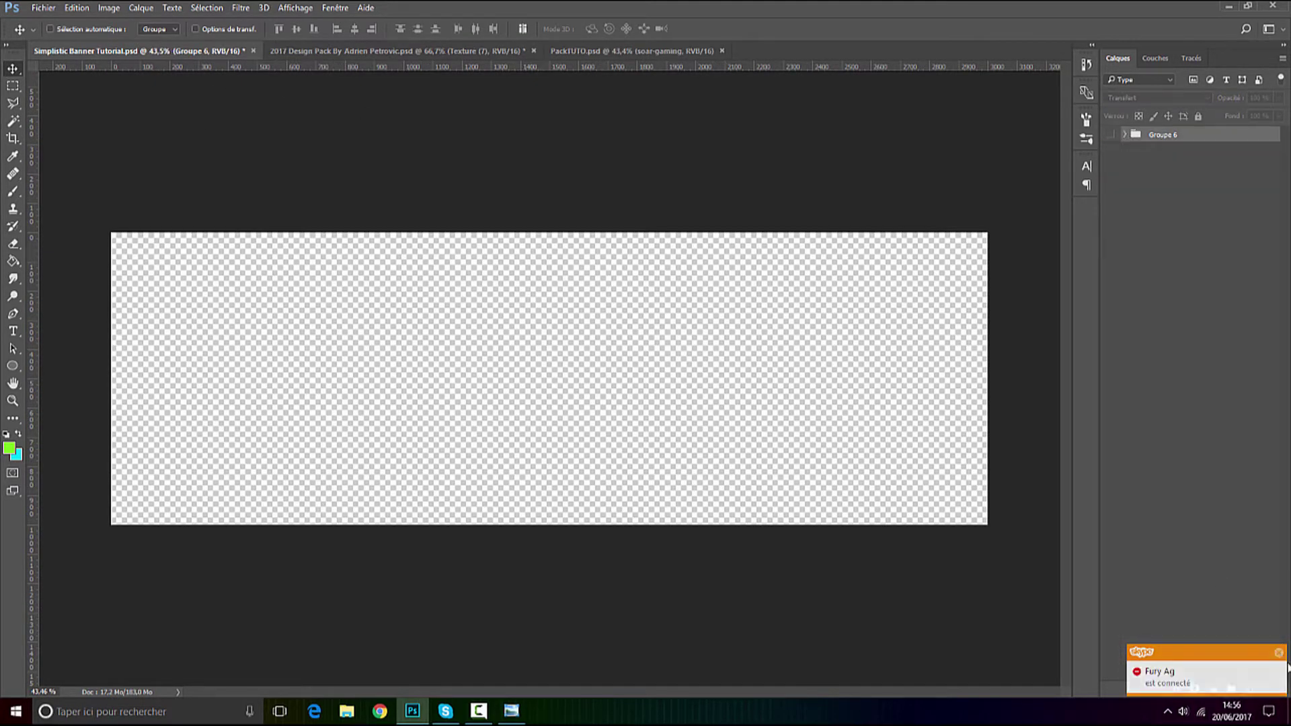
pyautogui.click(1249, 690)
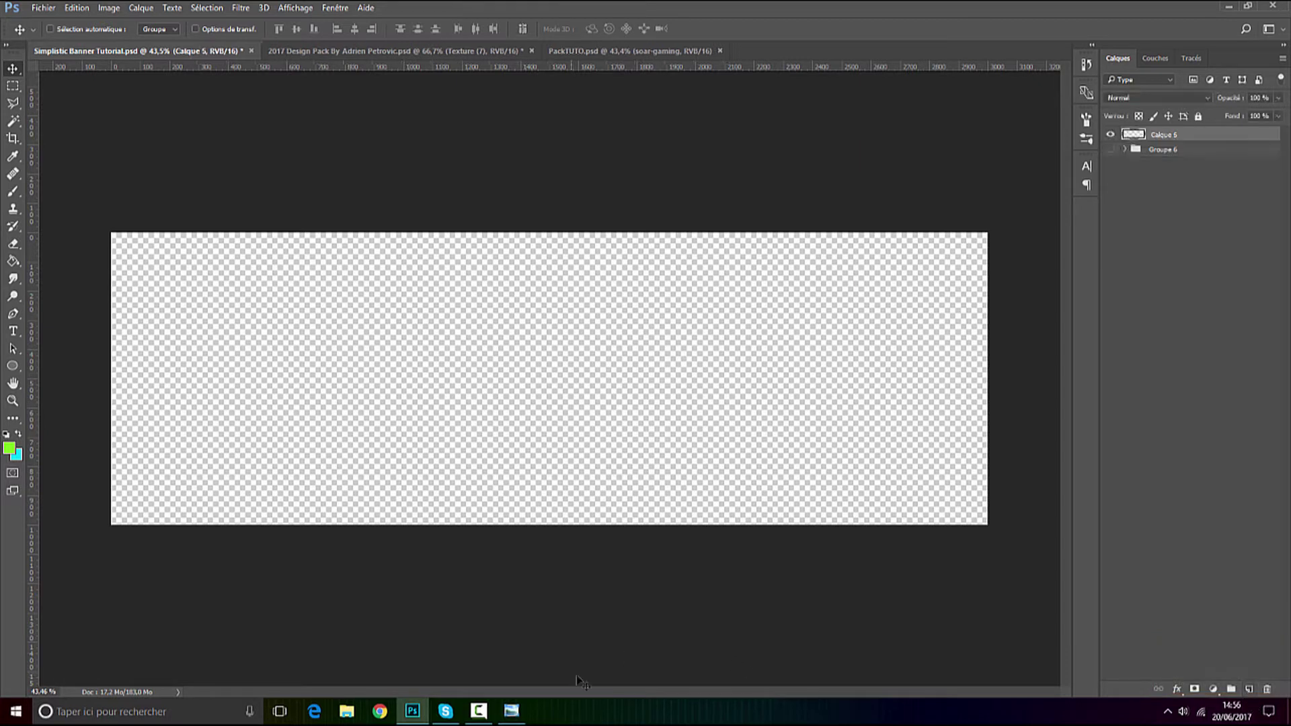
# Switch to Skype, set the status to Ne pas déranger, and minimize its window.
pyautogui.click(446, 711)
pyautogui.click(486, 197)
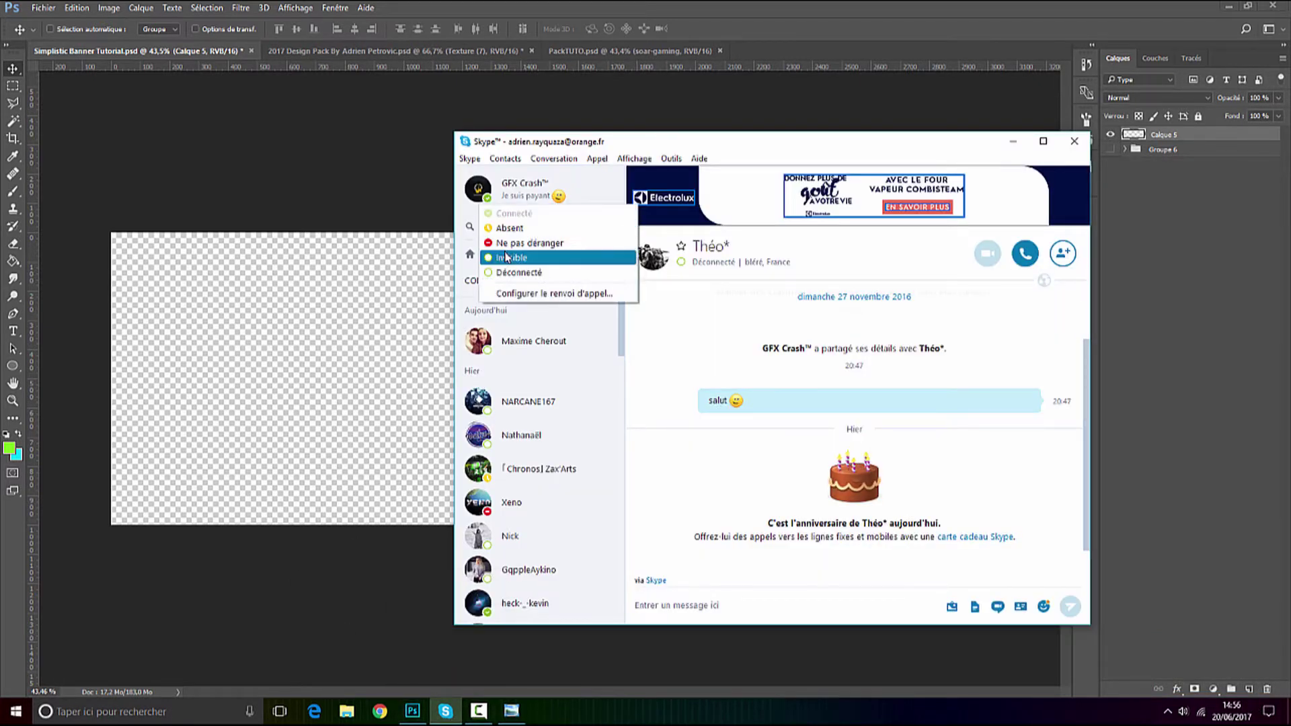
pyautogui.click(532, 243)
pyautogui.click(1013, 141)
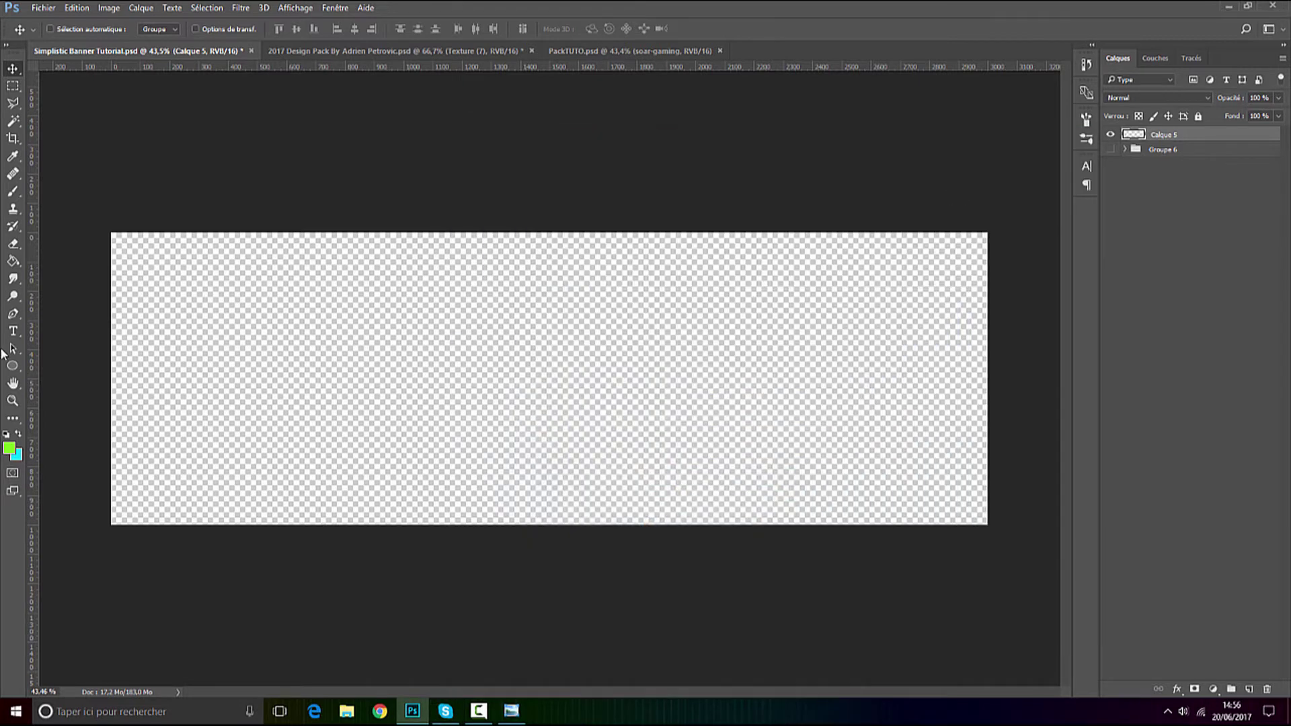
# Set the foreground colour to white (ffffff) and fill the new layer with it using the Paint Bucket.
pyautogui.click(11, 449)
pyautogui.click(881, 304)
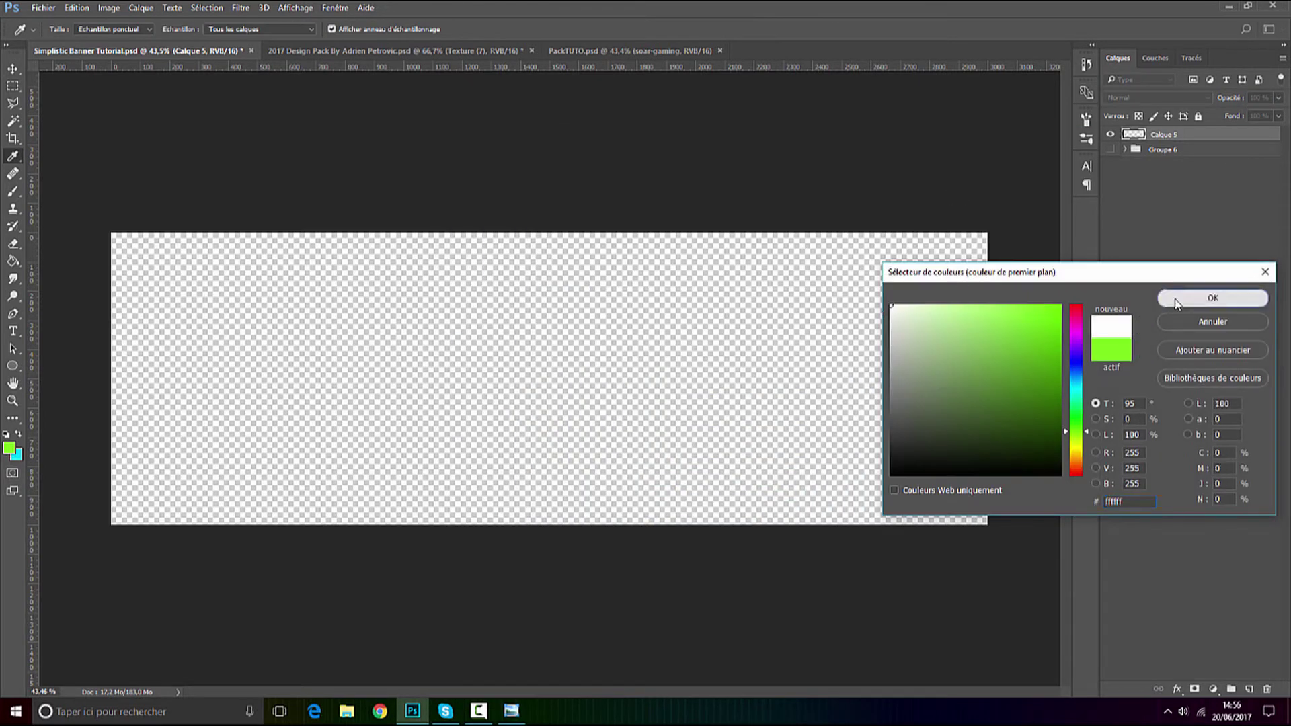
pyautogui.click(1210, 297)
pyautogui.click(13, 261)
pyautogui.click(310, 315)
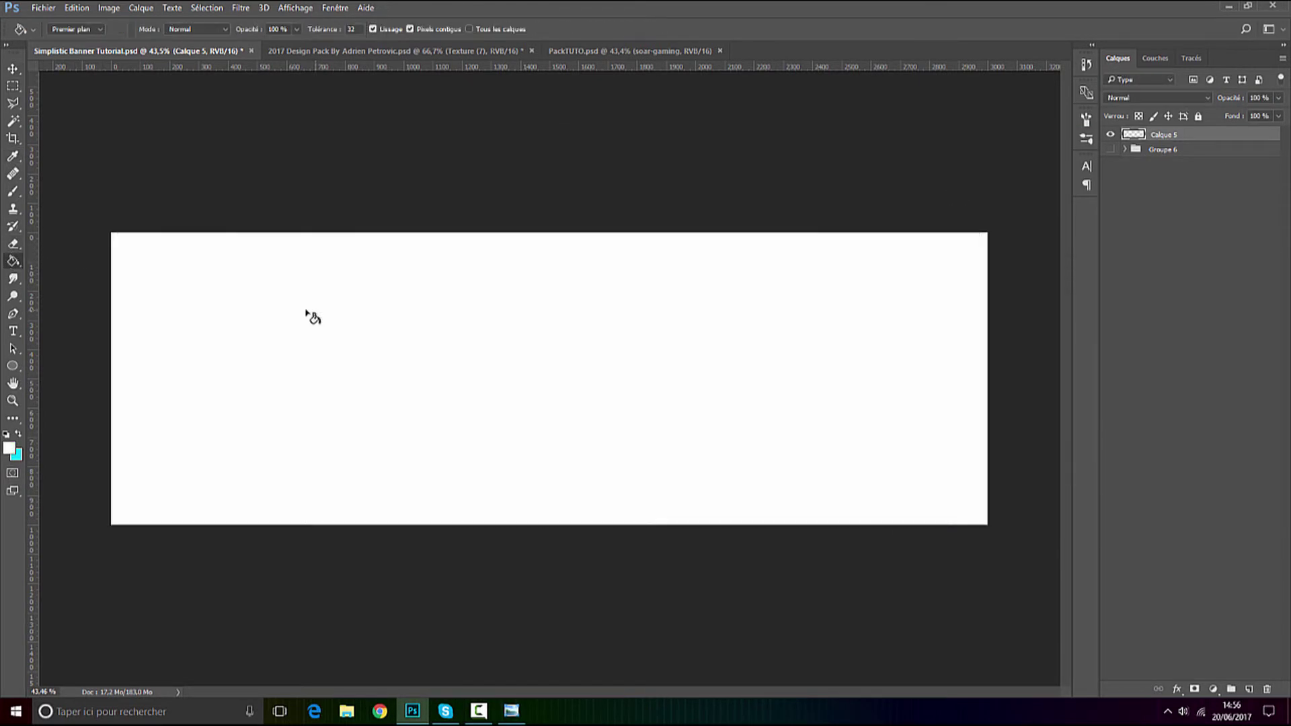
pyautogui.click(13, 70)
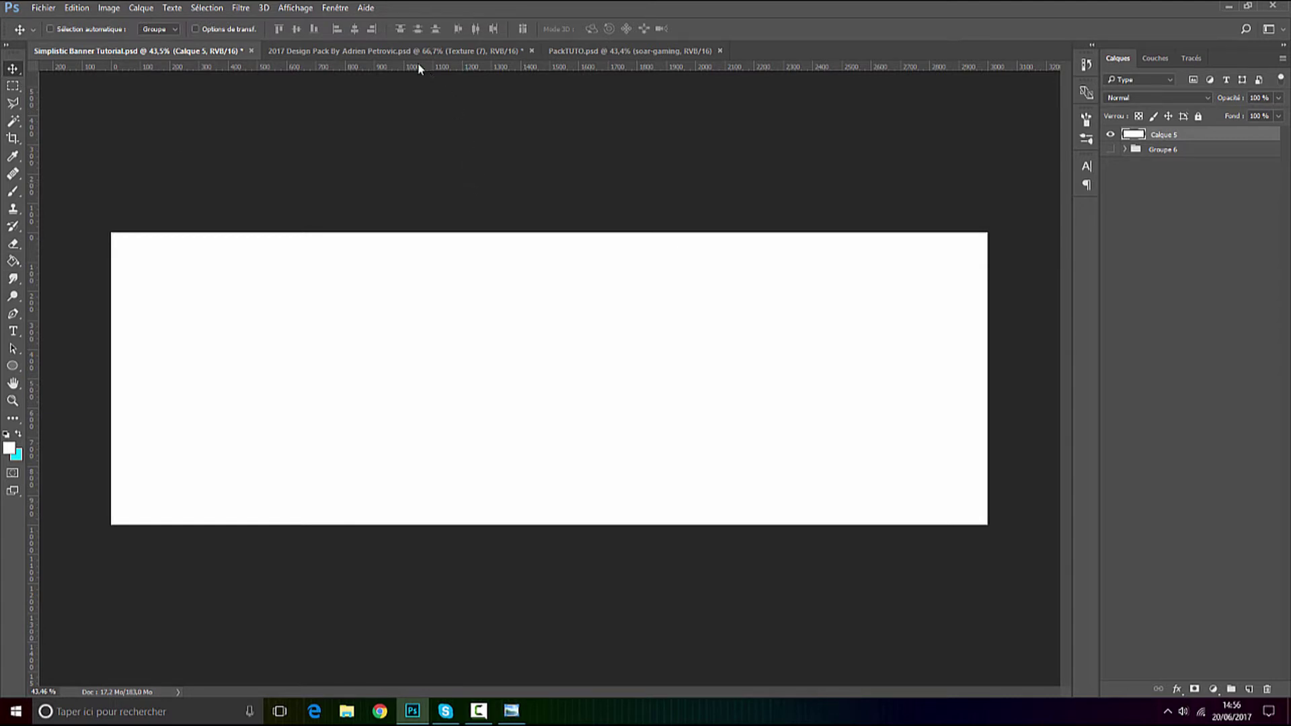
# In PackTUTO.psd, check what the Code Couleur, soar-gaming and Calque 2 layers contain by toggling their visibility, and select Code Couleur.
pyautogui.click(626, 51)
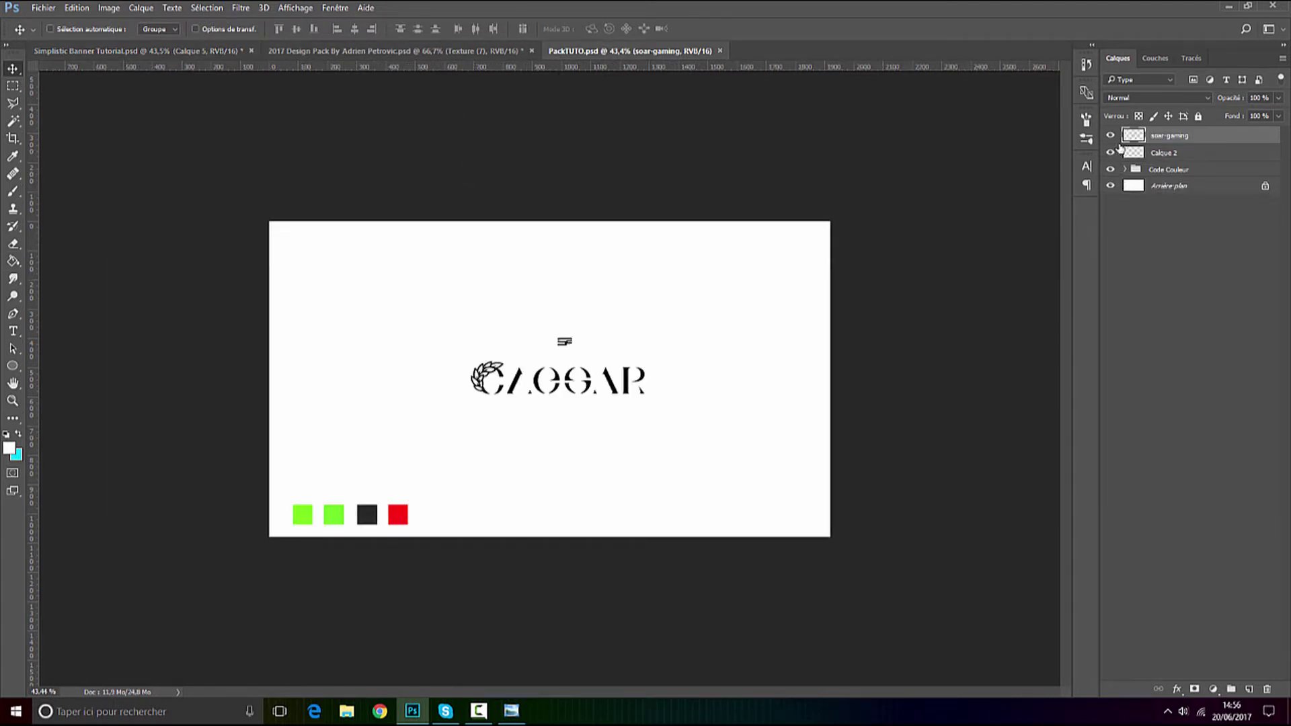
pyautogui.click(1111, 170)
pyautogui.click(1110, 170)
pyautogui.click(1132, 173)
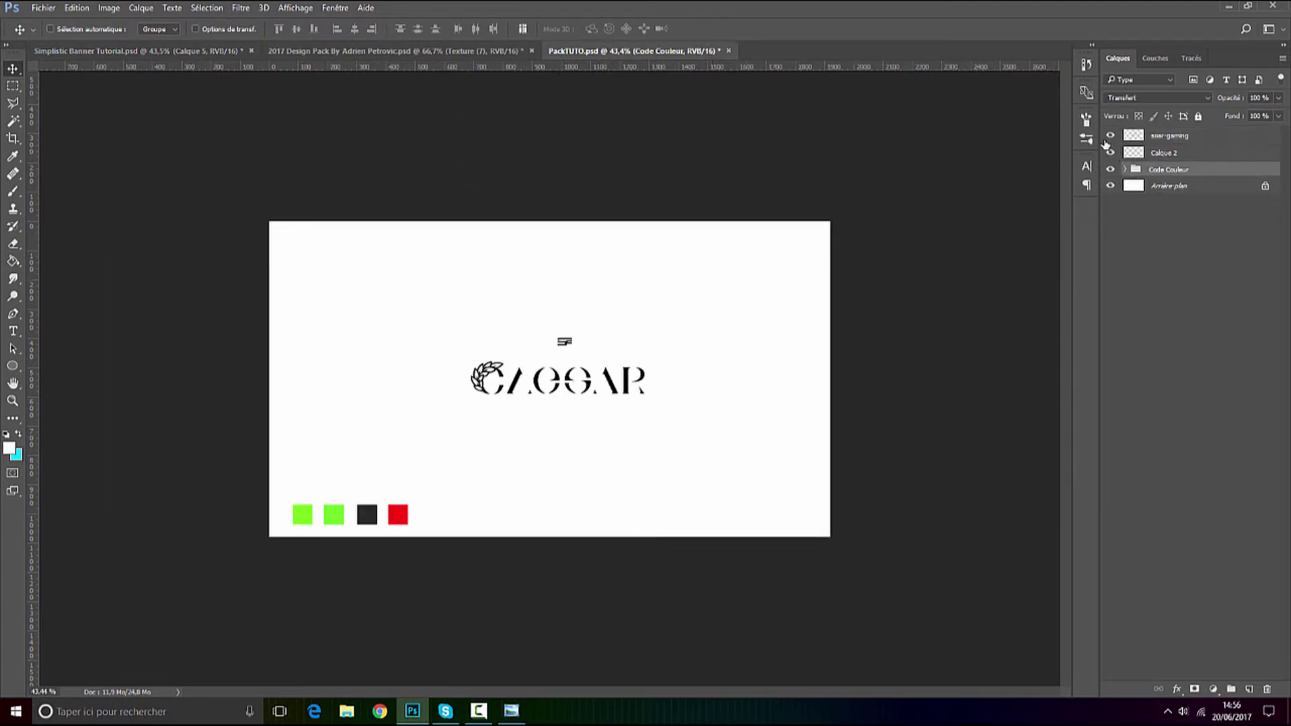
pyautogui.click(1111, 136)
pyautogui.click(1111, 135)
pyautogui.click(1111, 152)
pyautogui.click(1110, 153)
# Duplicate Calque 2 together with the Code Couleur group into Simplistic Banner Tutorial.psd.
pyautogui.keyDown('shift'); pyautogui.click(1166, 154); pyautogui.keyUp('shift')
pyautogui.rightClick(1165, 154)
pyautogui.click(1060, 147)
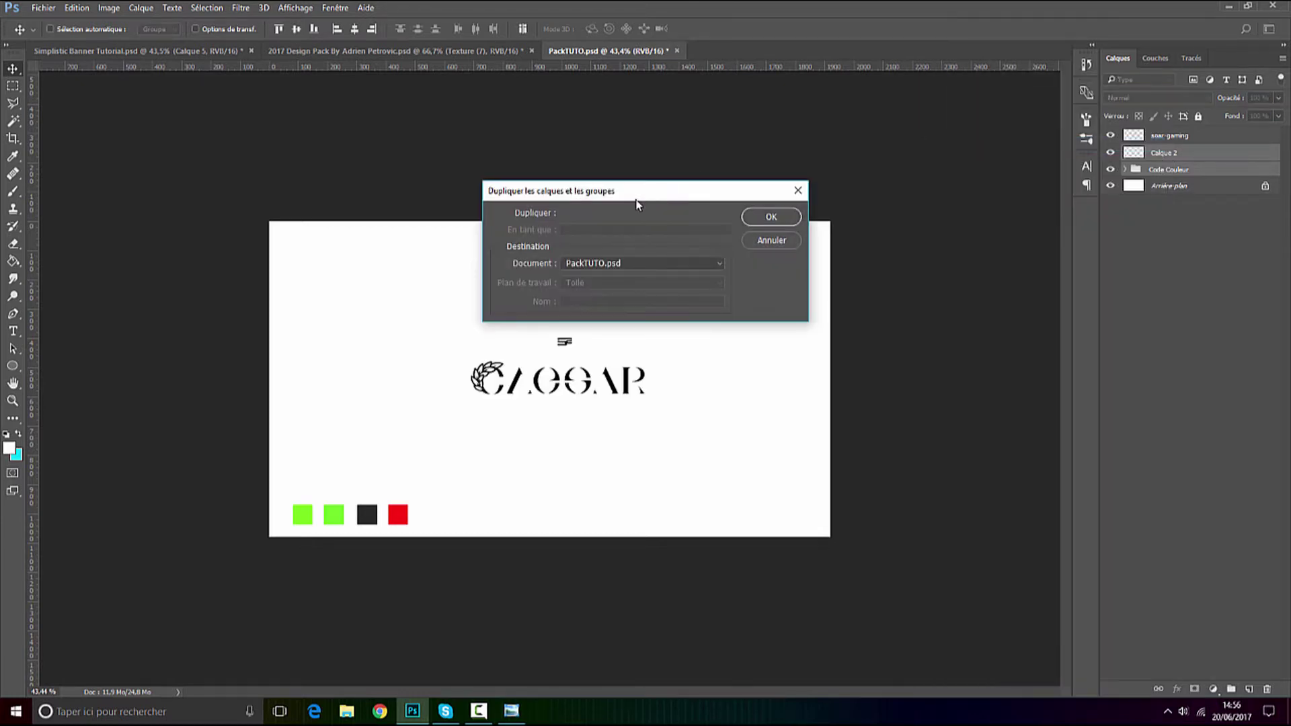
pyautogui.click(611, 263)
pyautogui.click(706, 277)
pyautogui.click(752, 220)
# In the banner document, shift the copied logo and swatches up and to the right, and select only the Code Couleur group.
pyautogui.click(175, 53)
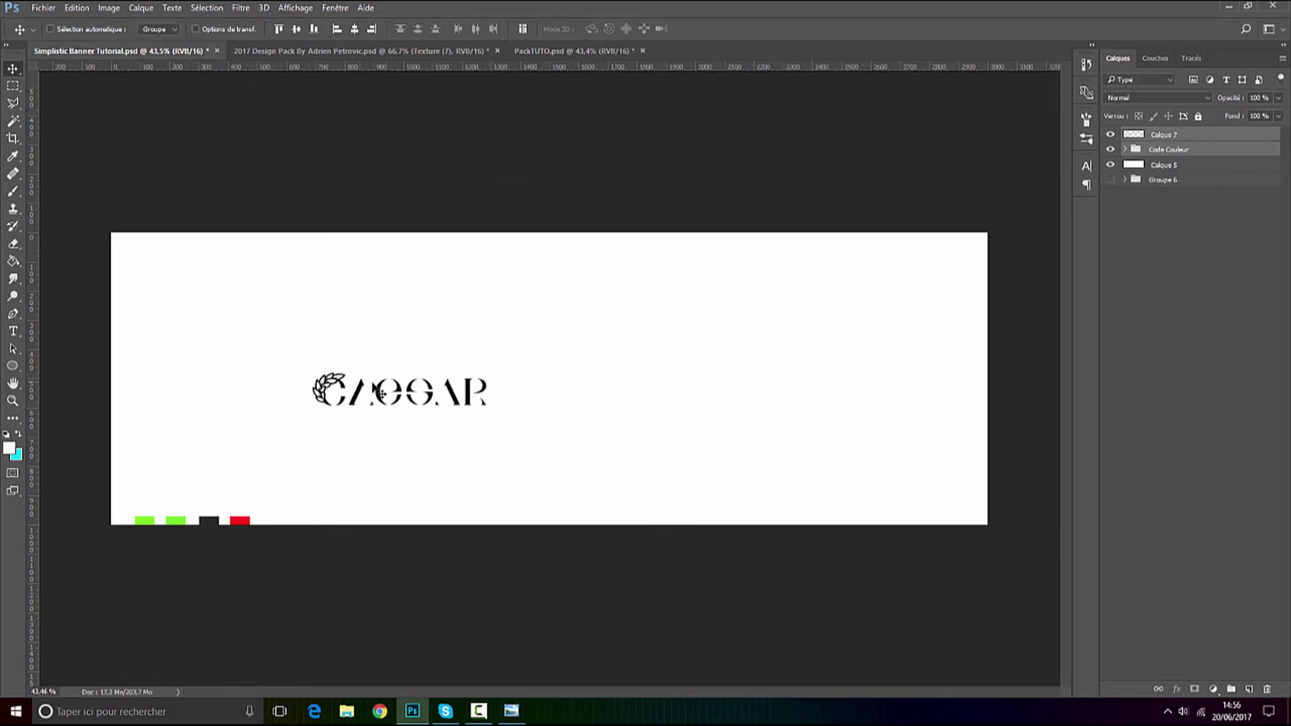
pyautogui.moveTo(376, 383); pyautogui.dragTo(415, 347)
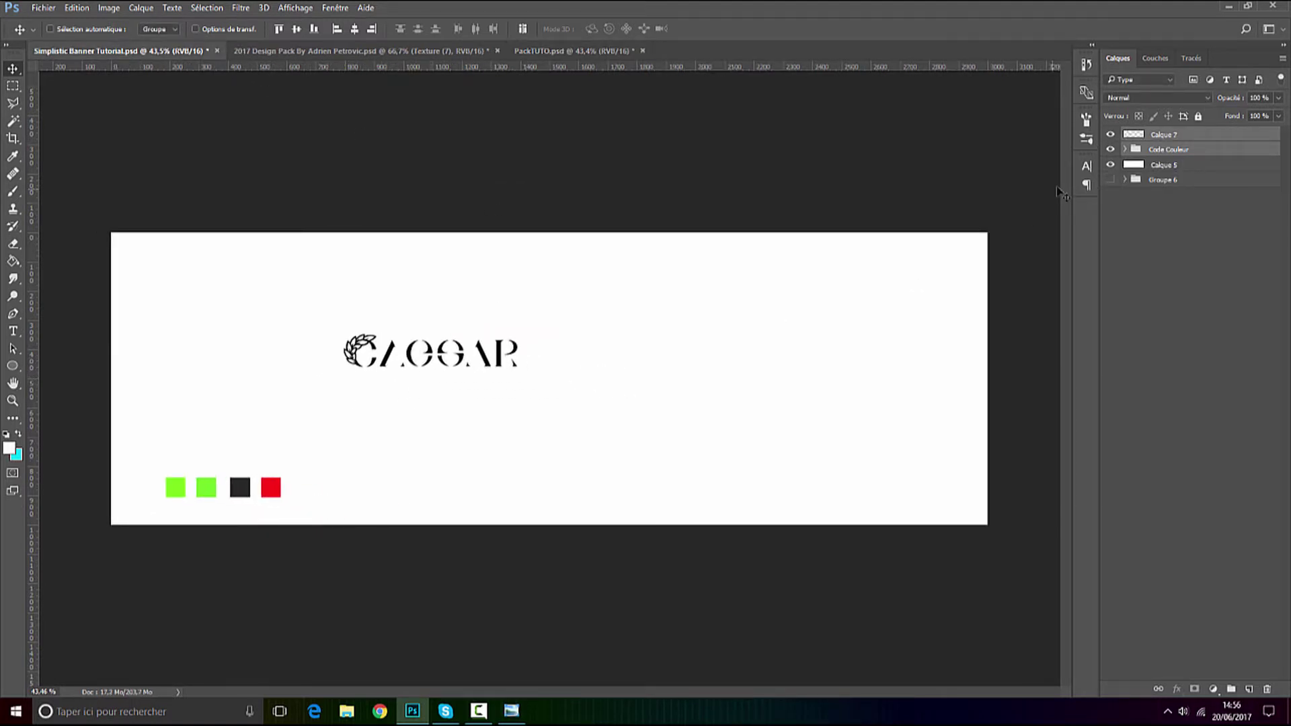
pyautogui.click(1167, 149)
pyautogui.hotkey('ctrl', 't')
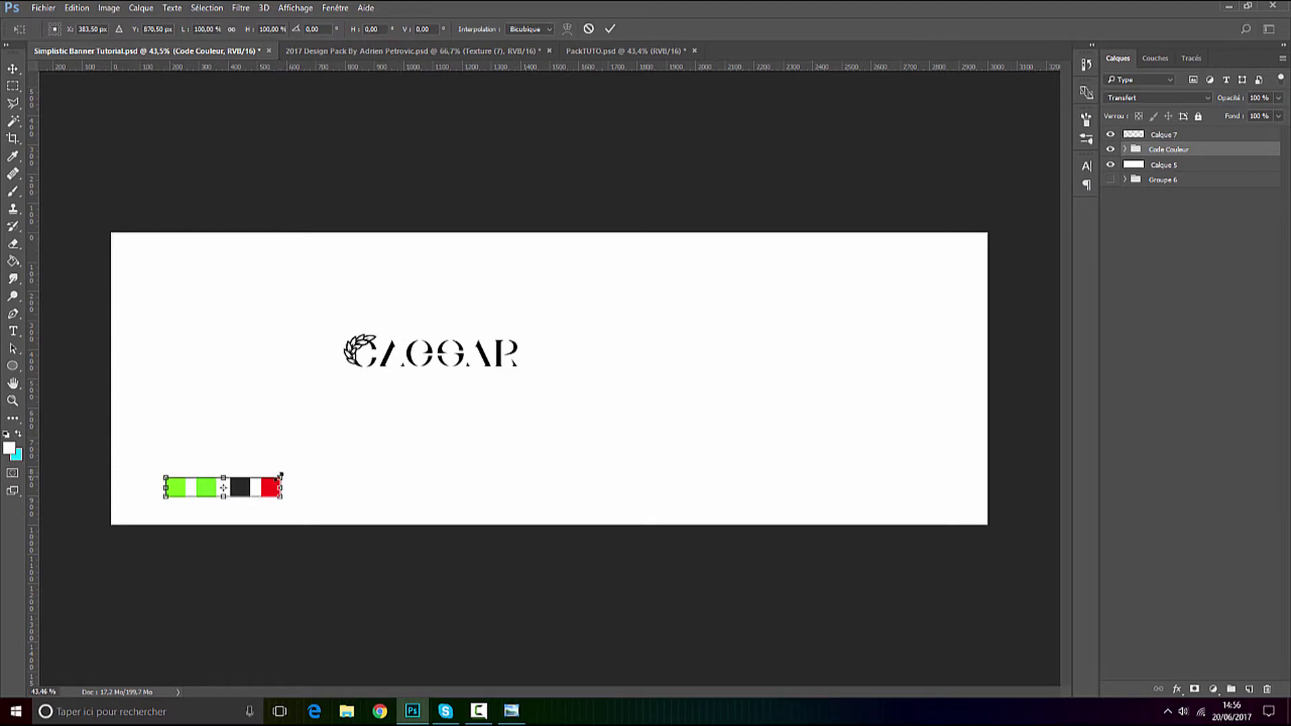
pyautogui.moveTo(281, 476); pyautogui.dragTo(235, 484)
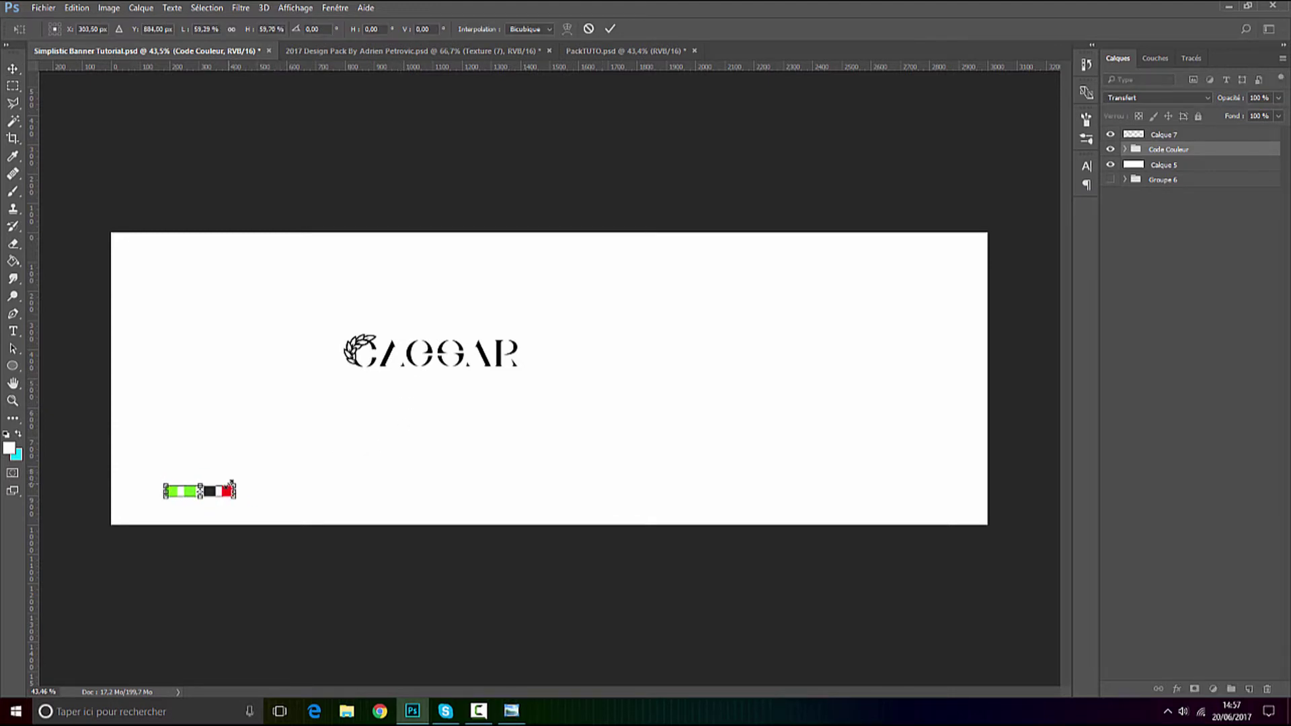
pyautogui.click(593, 50)
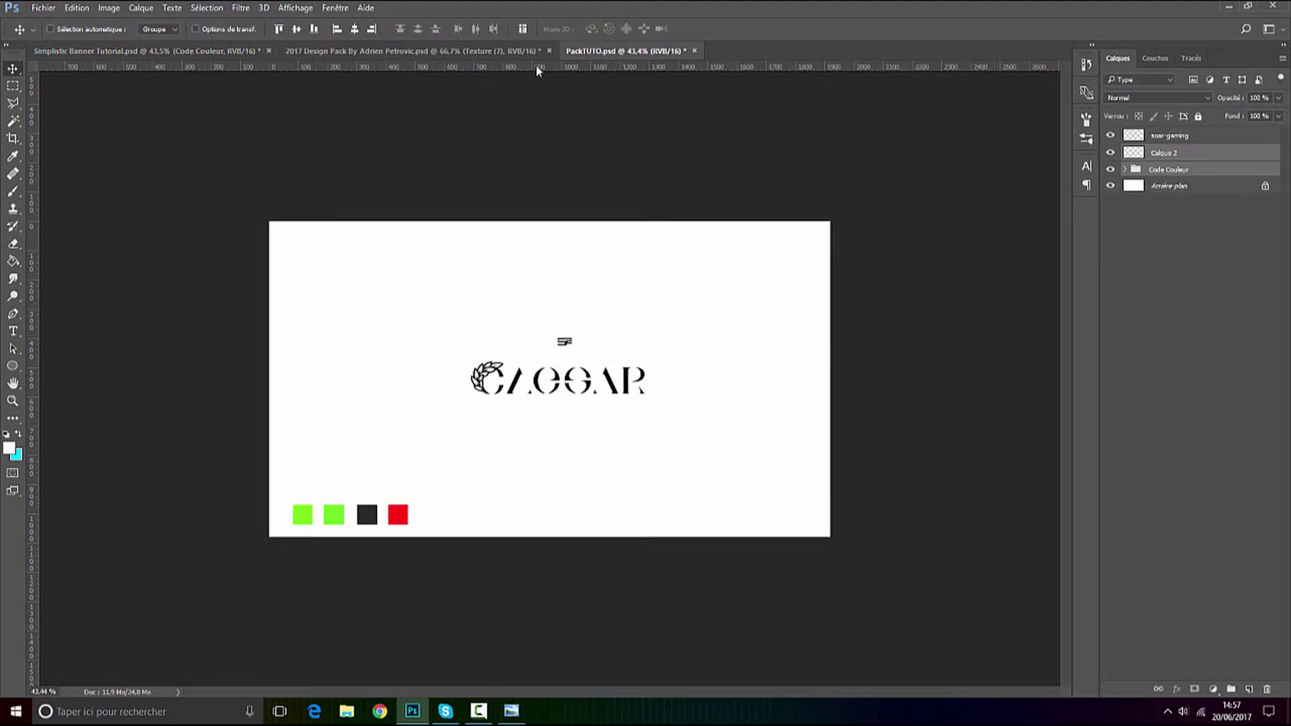
pyautogui.click(411, 51)
pyautogui.click(228, 52)
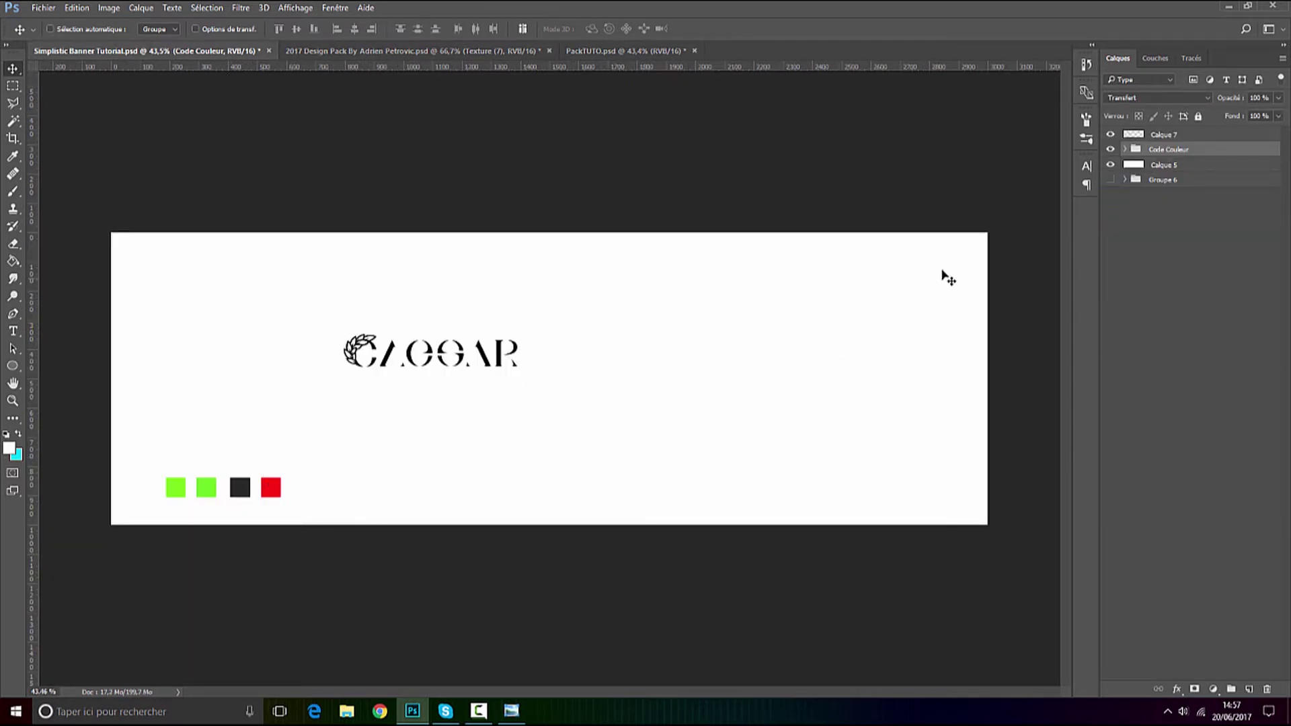
# Scale the Code Couleur swatches down with Free Transform and place them near the banner's lower-left corner.
pyautogui.hotkey('ctrl', 't')
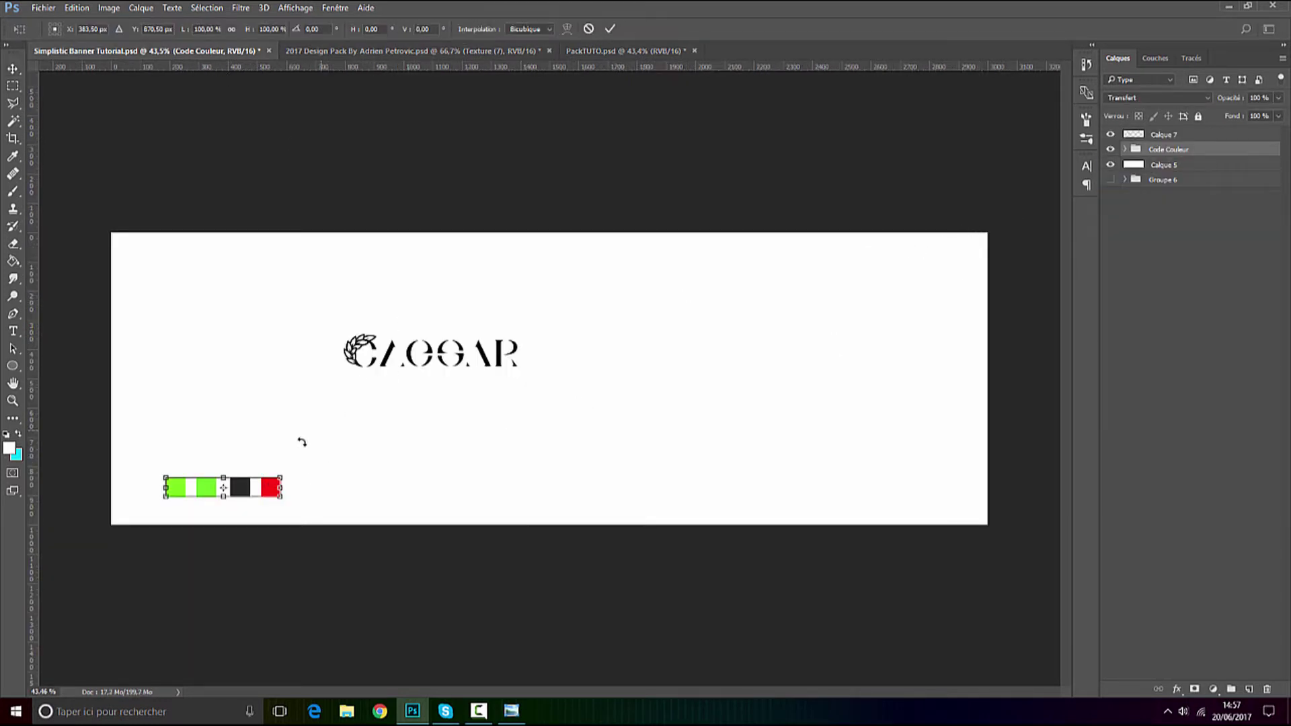
pyautogui.moveTo(283, 475); pyautogui.dragTo(213, 469)
pyautogui.click(611, 28)
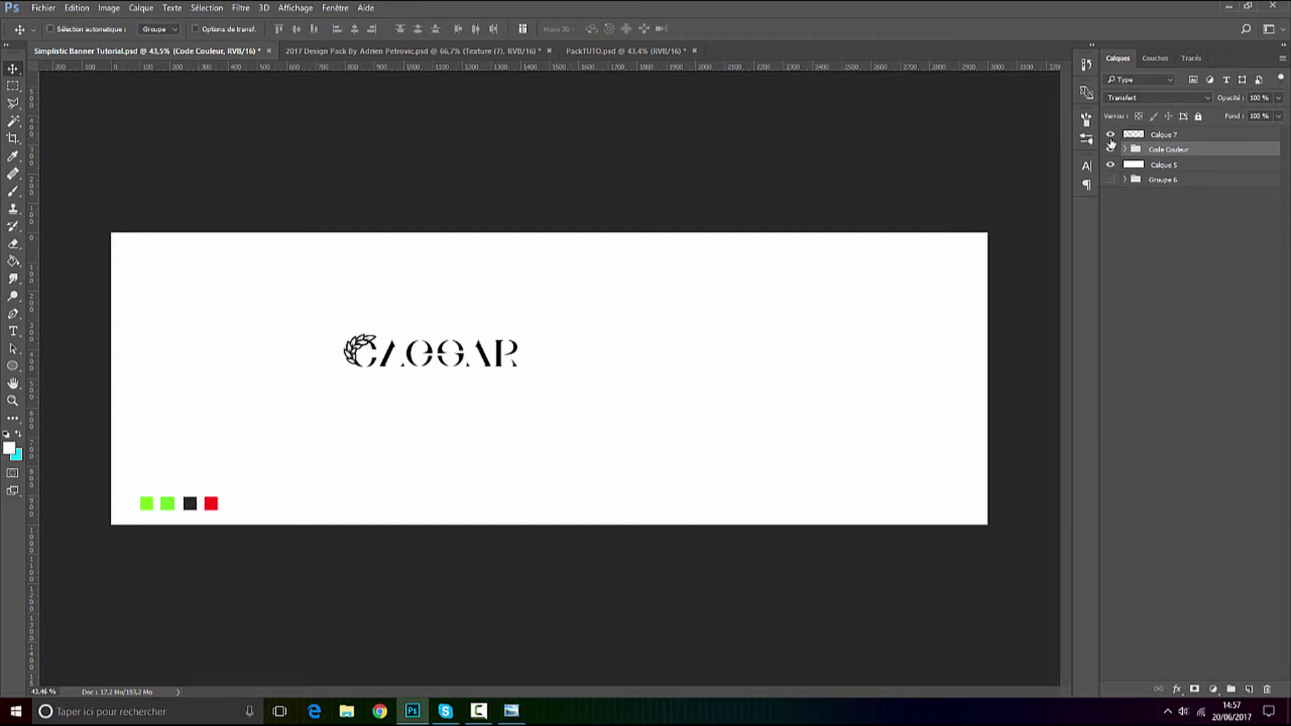
# Move the CAESAR logo on Calque 7 to roughly the centre of the banner, and show the guides.
pyautogui.click(1134, 134)
pyautogui.moveTo(444, 346); pyautogui.dragTo(574, 380)
pyautogui.click(296, 7)
pyautogui.click(300, 220)
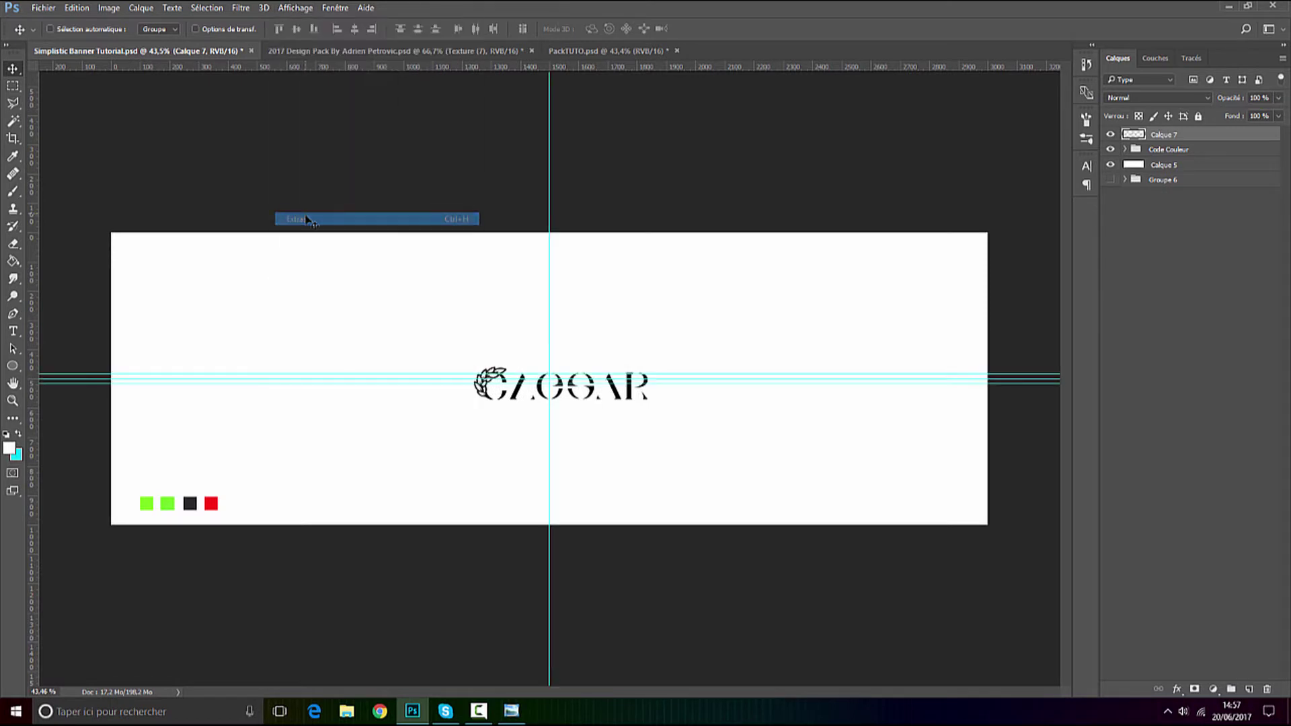
# Clear the surplus horizontal guides from the banner, leaving one horizontal guide at mid-height crossing the central vertical guide.
pyautogui.moveTo(604, 379); pyautogui.dragTo(578, 616)
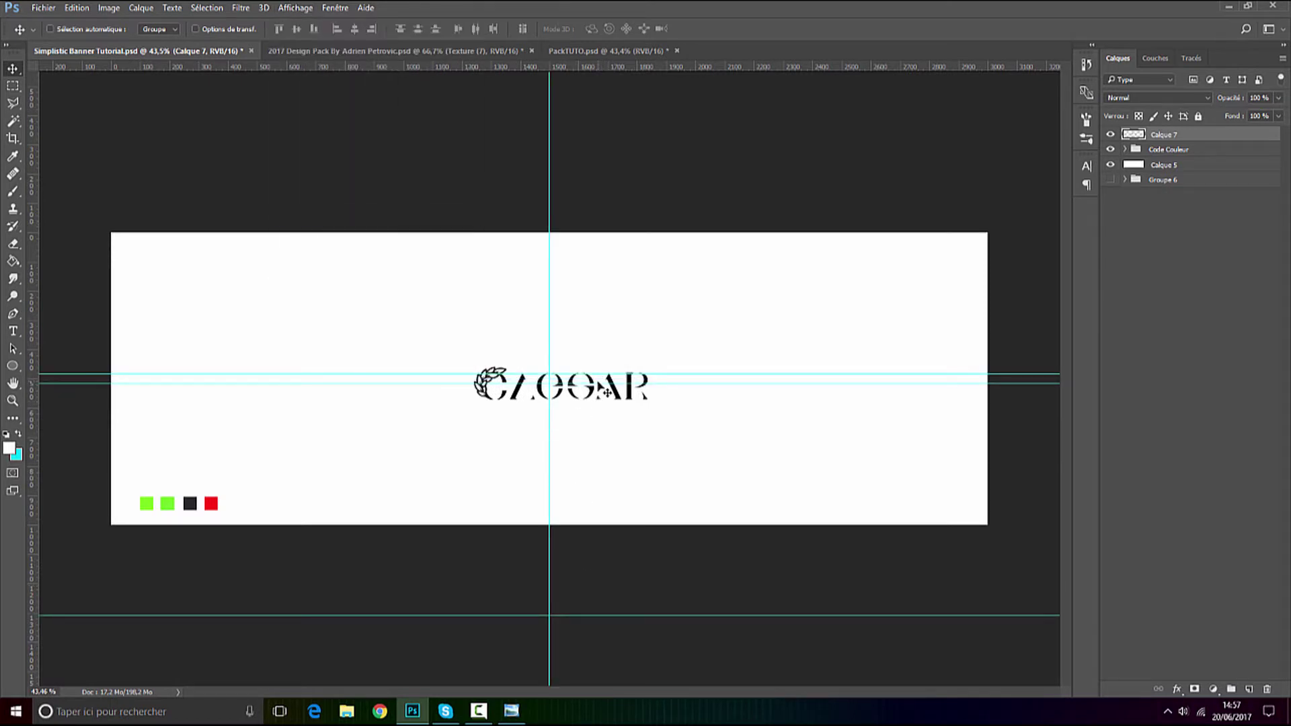
pyautogui.moveTo(603, 384); pyautogui.dragTo(605, 375)
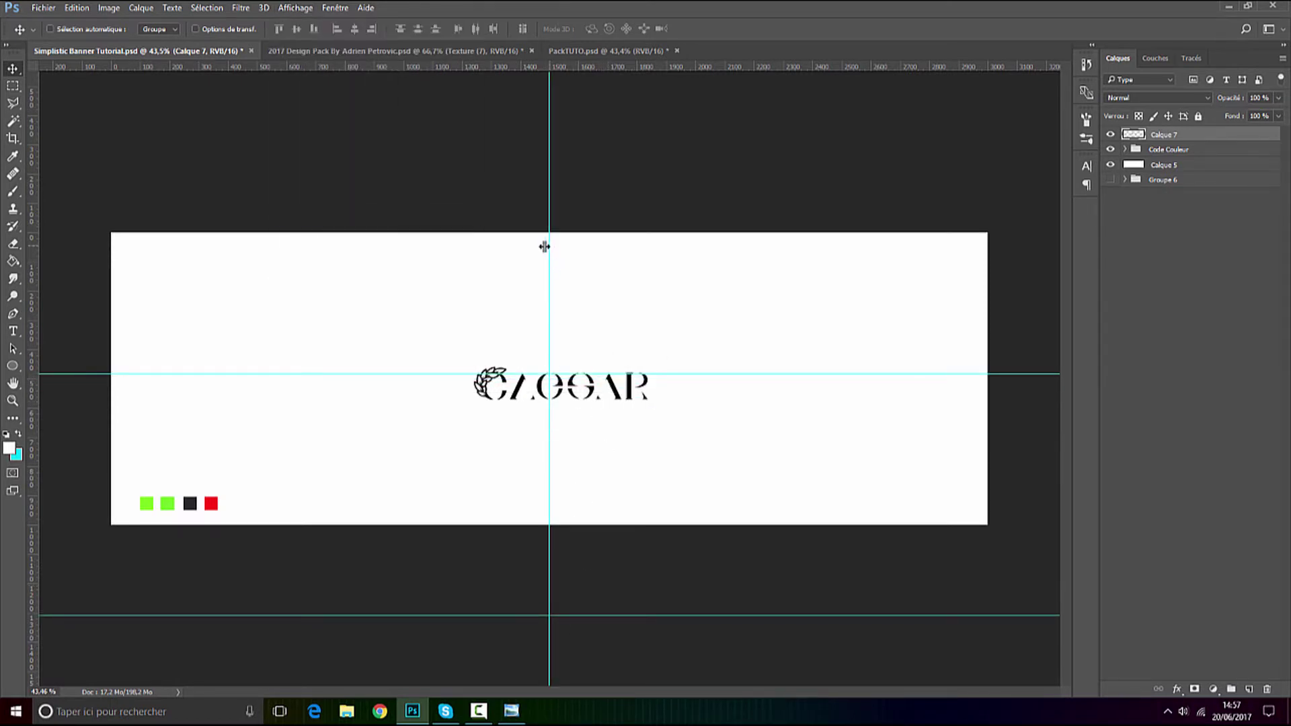
pyautogui.moveTo(548, 246)
pyautogui.mouseDown()
pyautogui.moveTo(526, 250)
pyautogui.moveTo(549, 249)
pyautogui.mouseUp()
pyautogui.moveTo(592, 374)
pyautogui.mouseDown()
pyautogui.moveTo(577, 497)
pyautogui.moveTo(582, 381)
pyautogui.mouseUp()
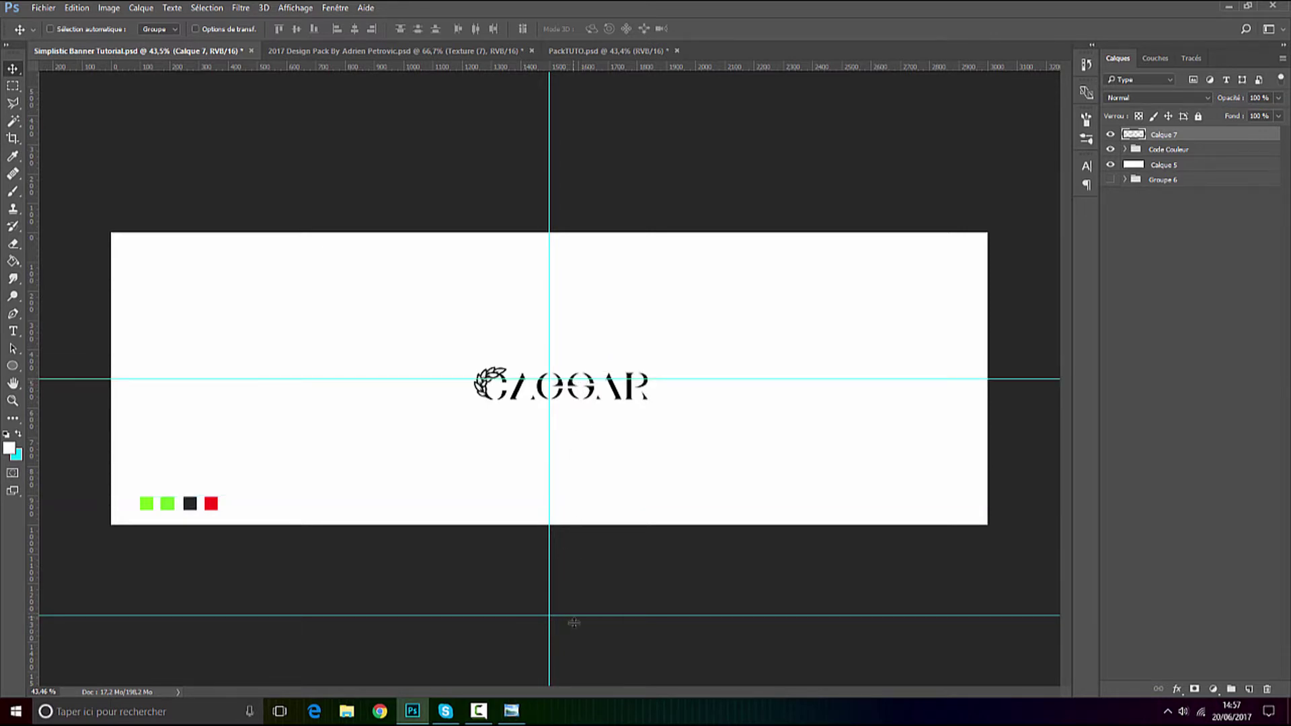
pyautogui.moveTo(574, 624); pyautogui.dragTo(579, 688)
# Centre the CAESAR logo on the intersection of the vertical and horizontal guides.
pyautogui.scroll(4, 572, 354)
pyautogui.moveTo(606, 434); pyautogui.dragTo(571, 416)
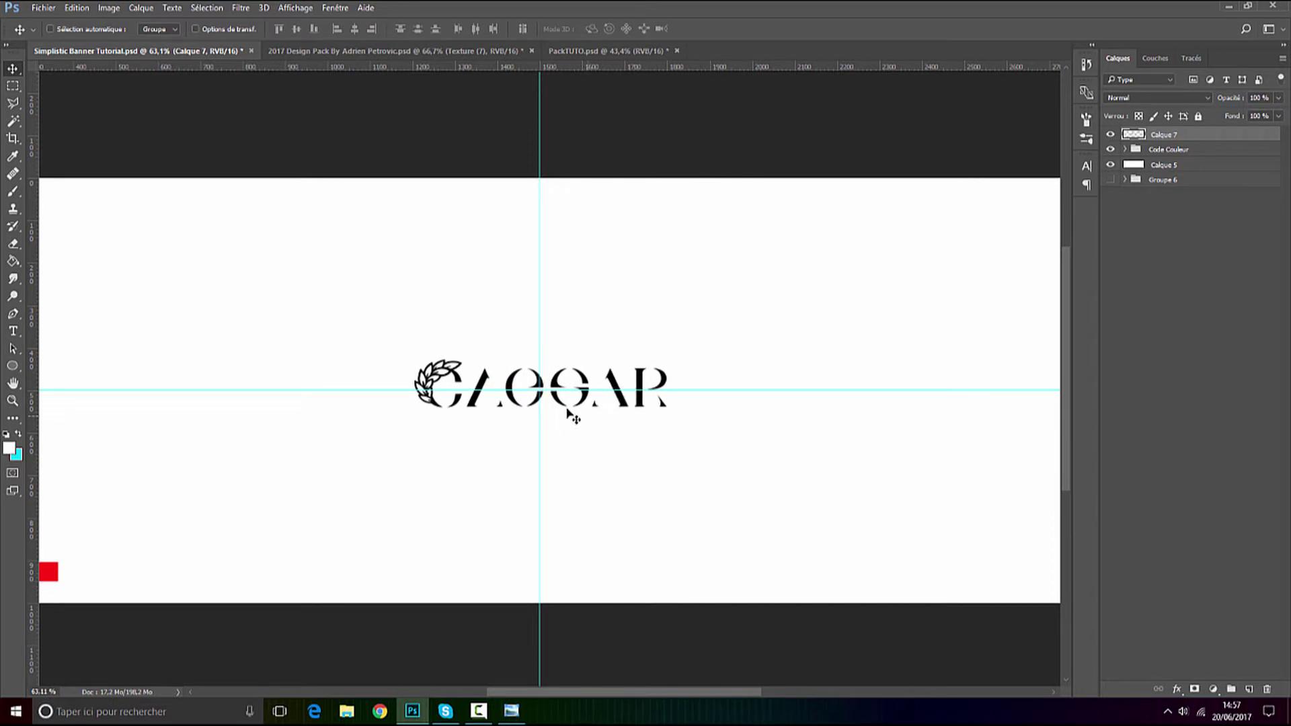
pyautogui.scroll(5, 571, 418)
pyautogui.scroll(-13, 497, 399)
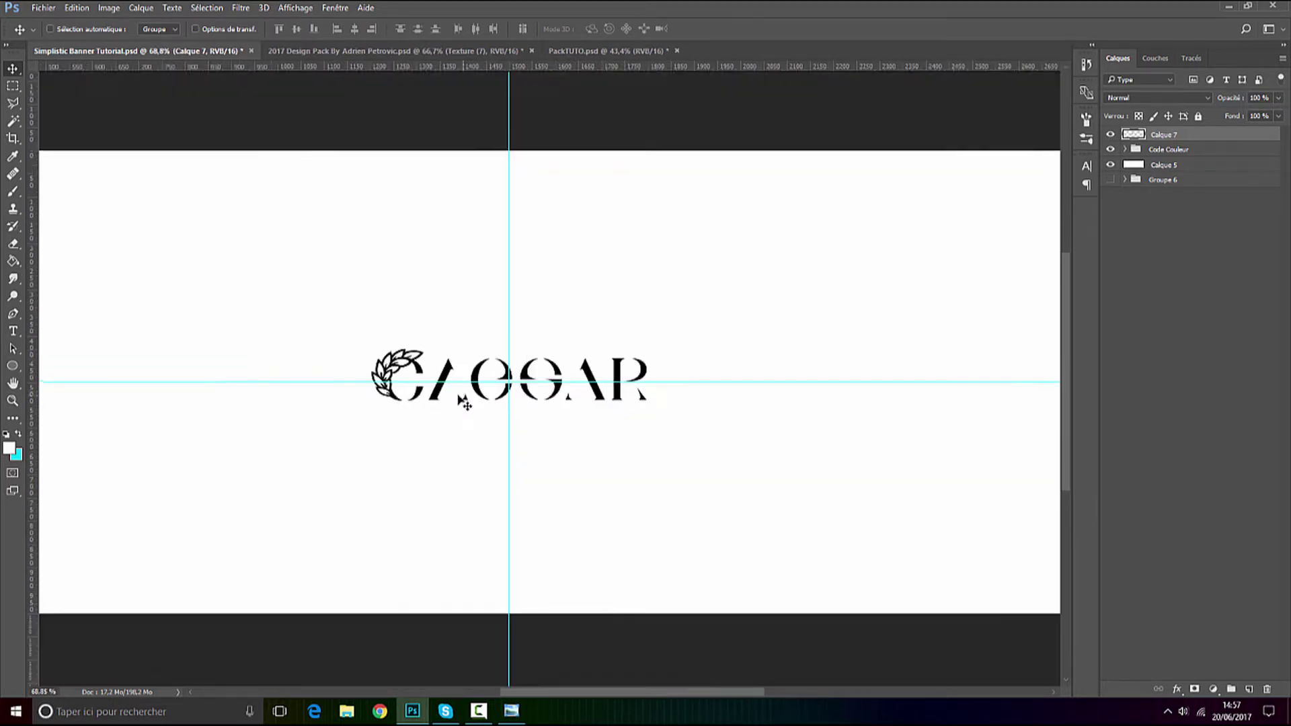
# Add a colour overlay effect to the CAESAR logo on Calque 7, keeping the logo in view.
pyautogui.scroll(4, 107, 512)
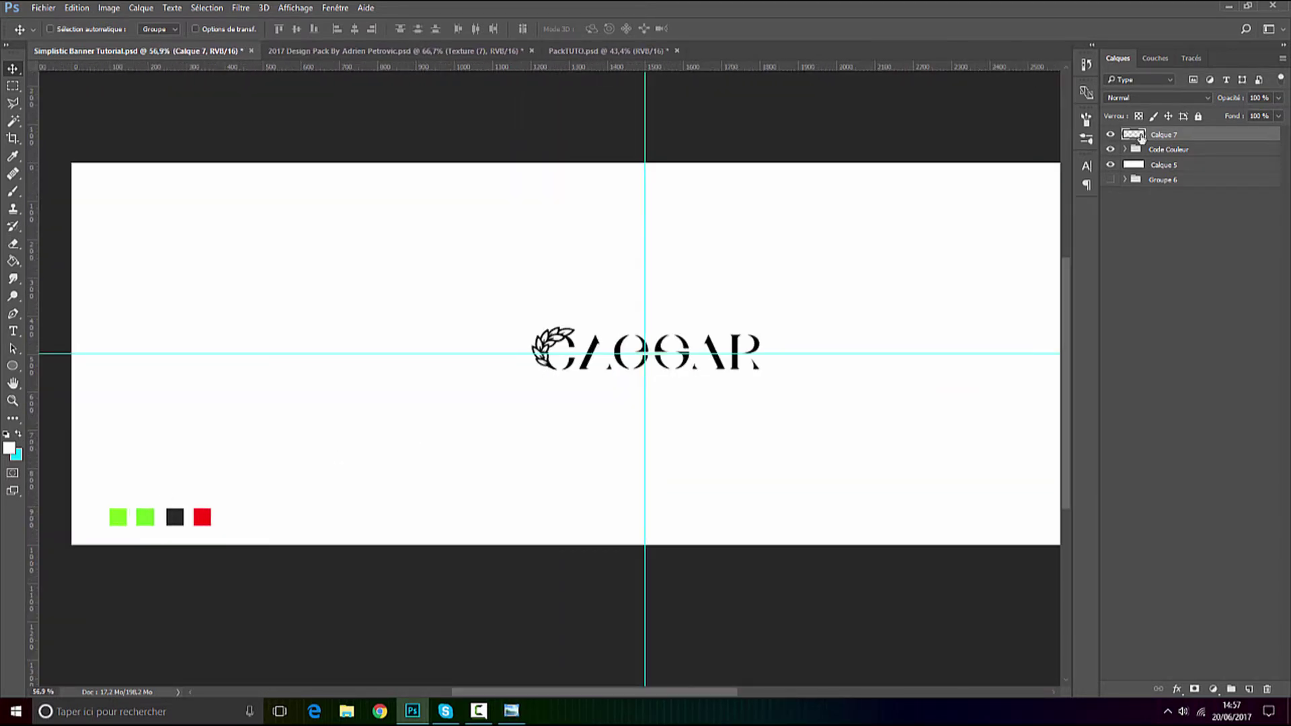
pyautogui.rightClick(1141, 137)
pyautogui.click(1076, 78)
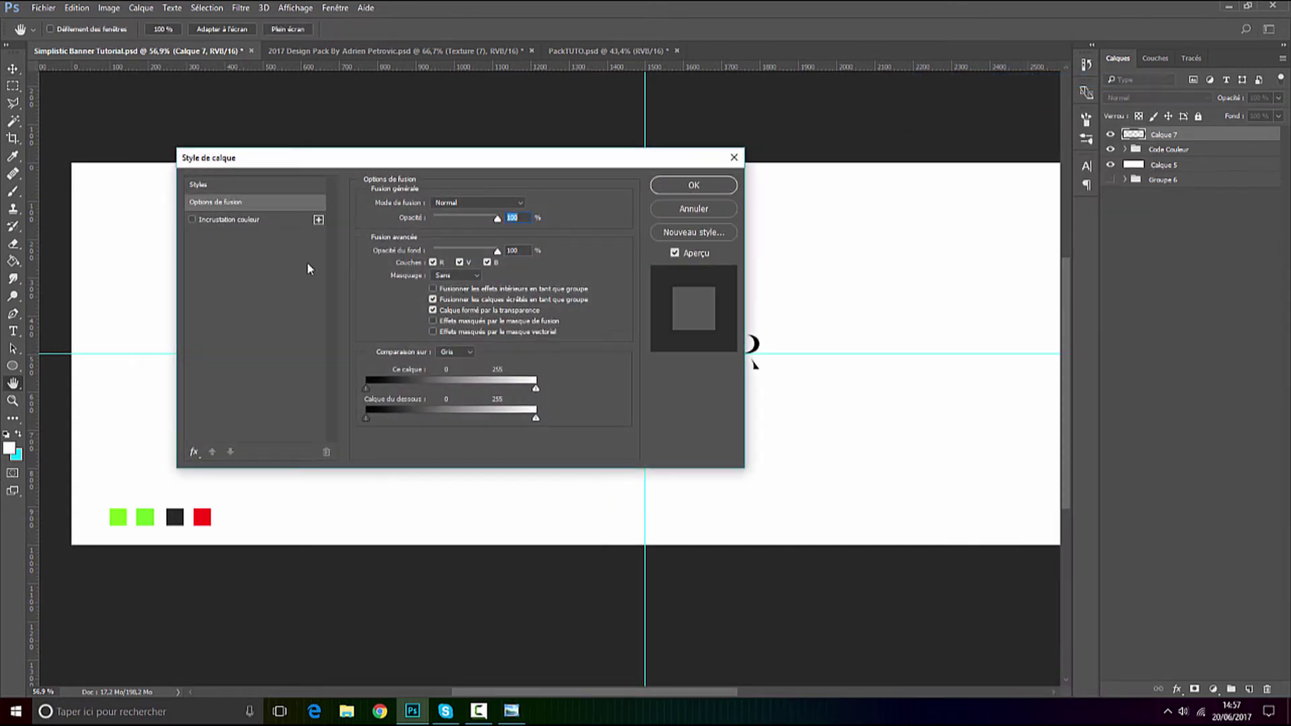
pyautogui.click(478, 711)
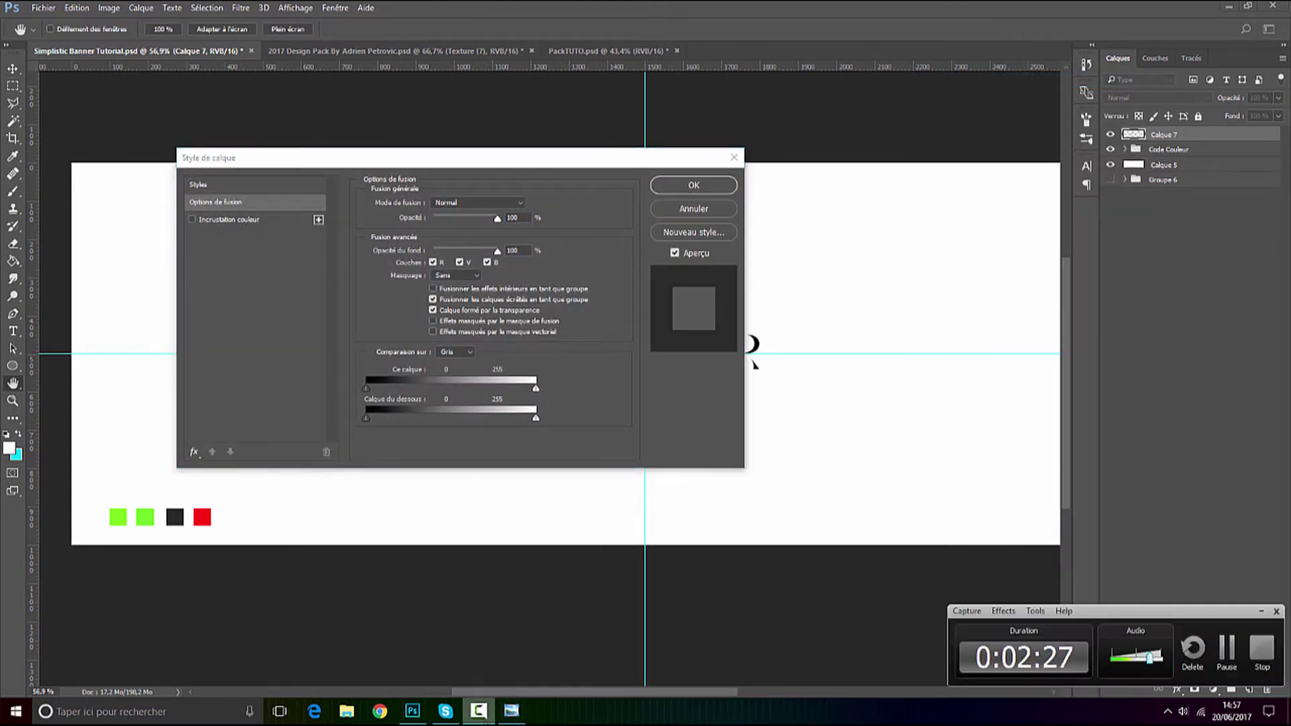
pyautogui.click(479, 711)
pyautogui.click(232, 218)
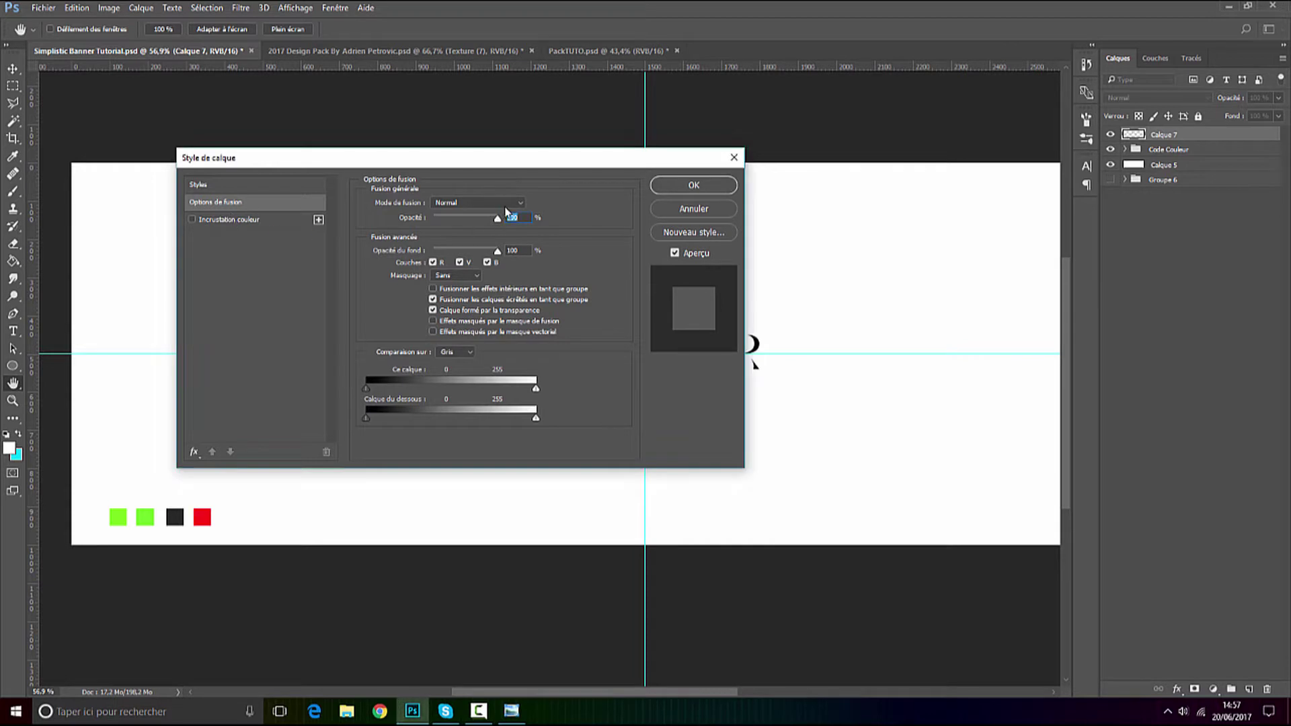
pyautogui.click(275, 220)
pyautogui.moveTo(473, 159); pyautogui.dragTo(732, 382)
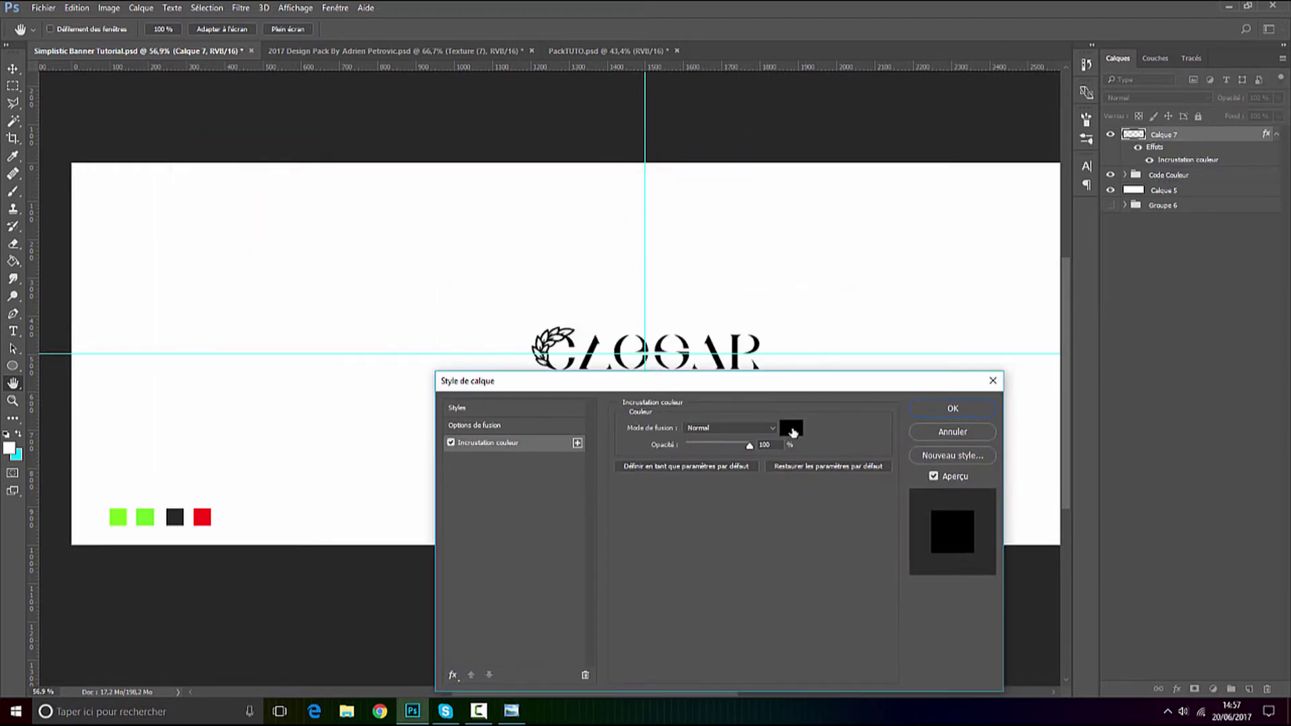
# Set the logo's overlay colour to dark grey 272727 sampled from the third Code Couleur swatch and apply the layer style.
pyautogui.click(793, 433)
pyautogui.click(177, 515)
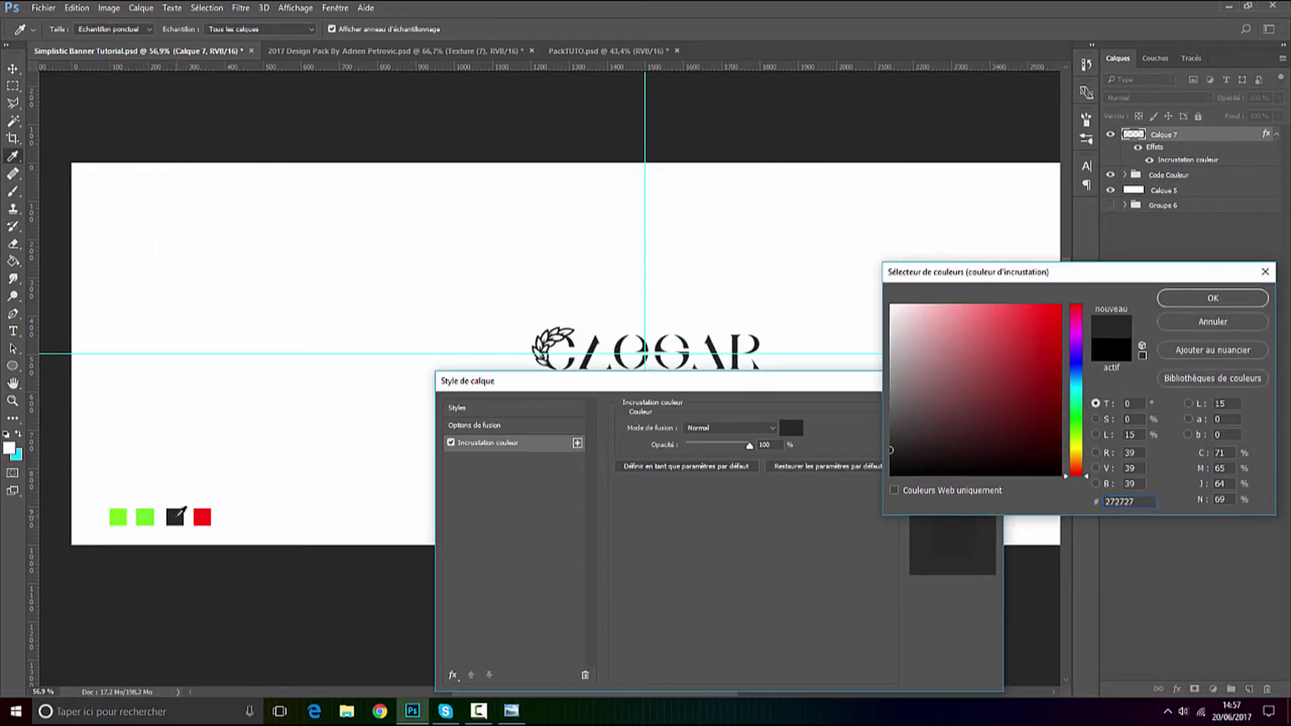
pyautogui.click(1176, 293)
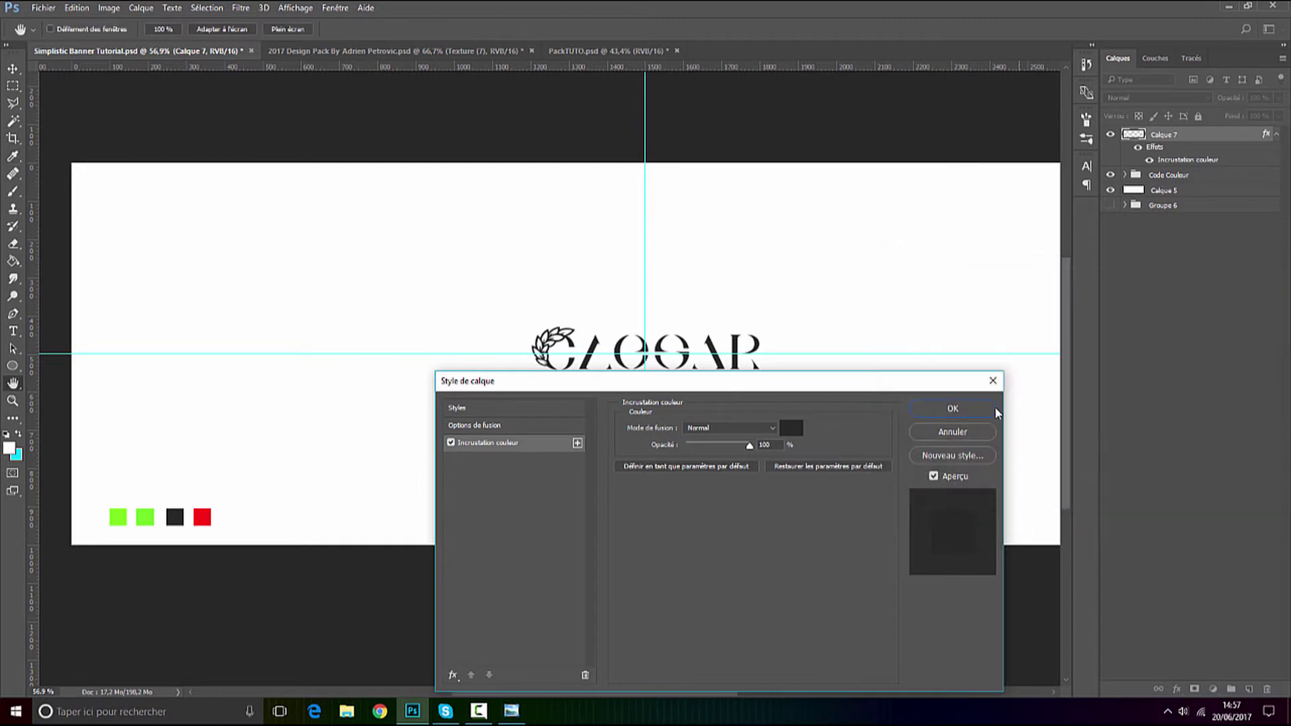
pyautogui.click(979, 413)
pyautogui.press('v')
pyautogui.hotkey('ctrl', '0')
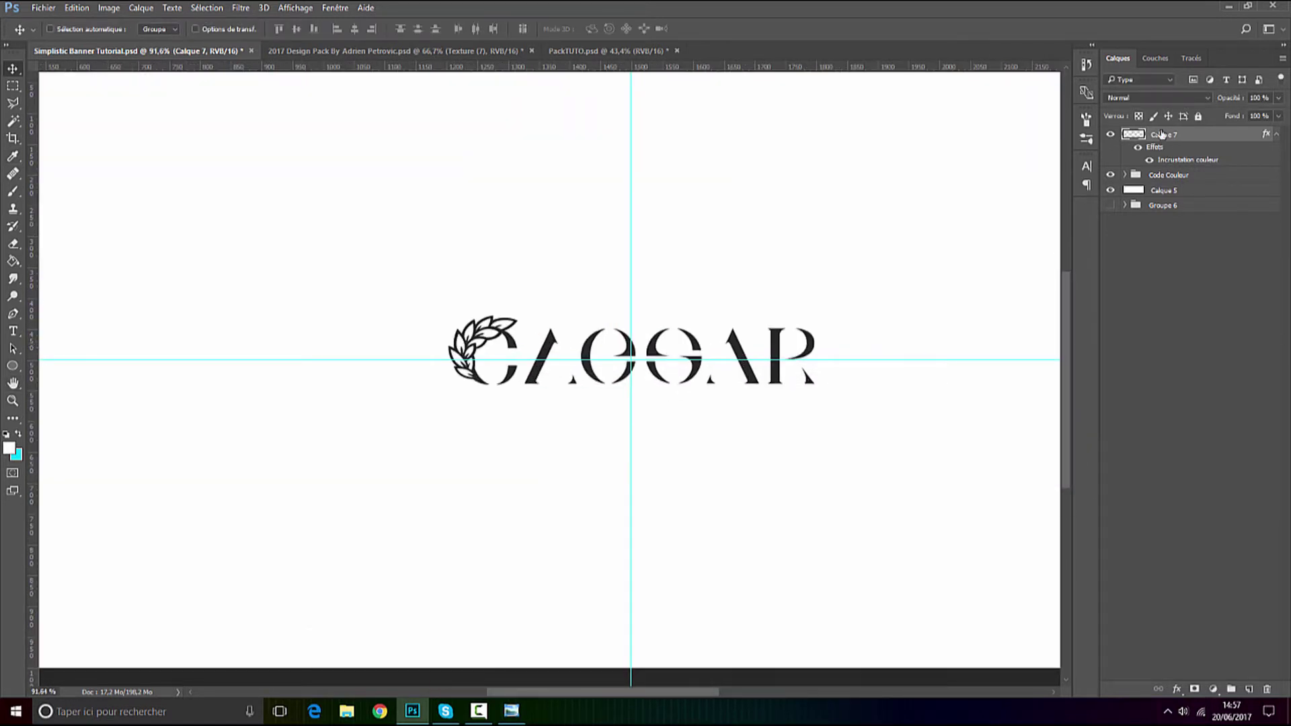
# Create a new empty layer directly above the Code Couleur group, beneath the CAESAR logo layer.
pyautogui.click(1158, 176)
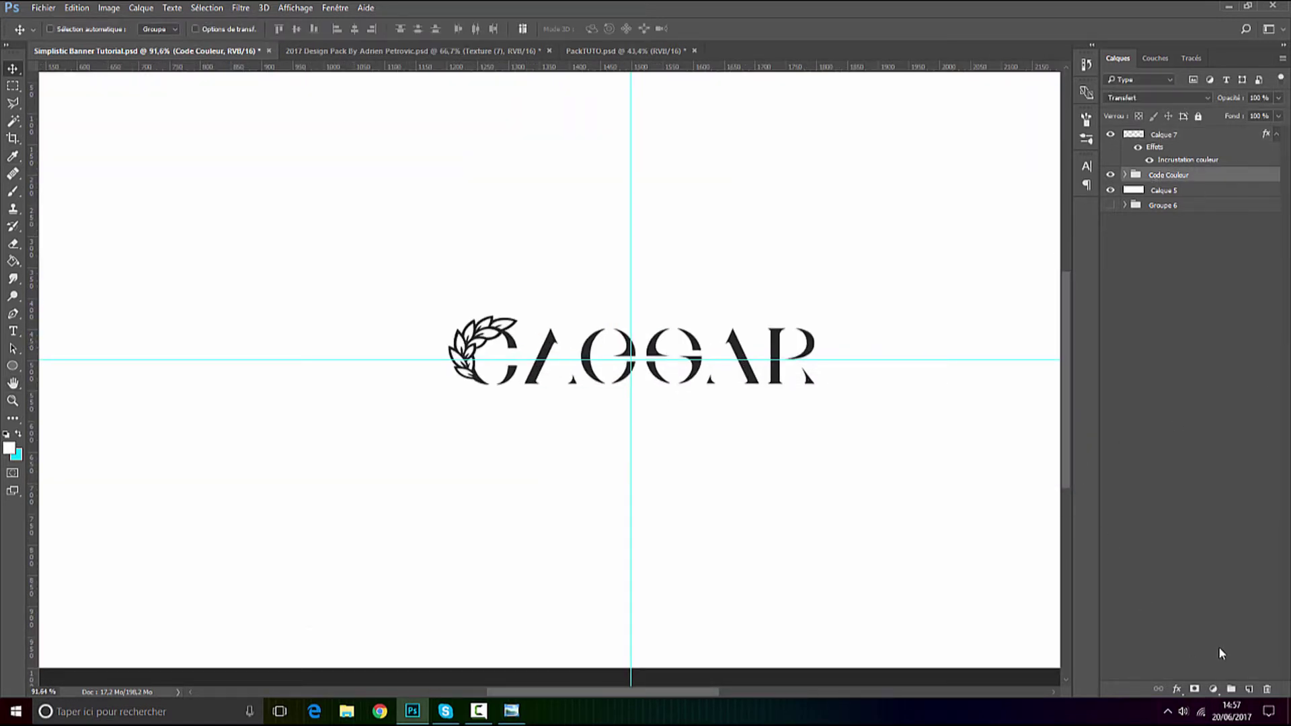
pyautogui.click(1249, 690)
pyautogui.scroll(-3, 773, 455)
pyautogui.scroll(5, 718, 472)
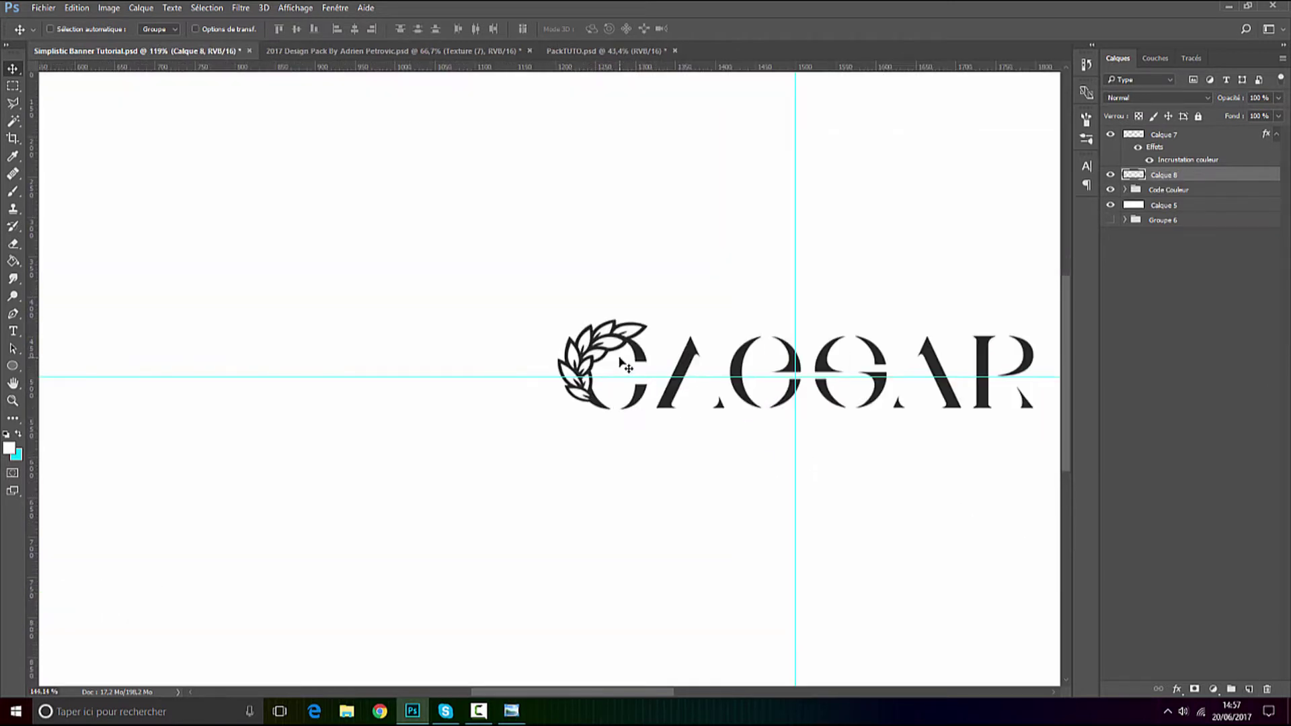
pyautogui.scroll(2, 626, 366)
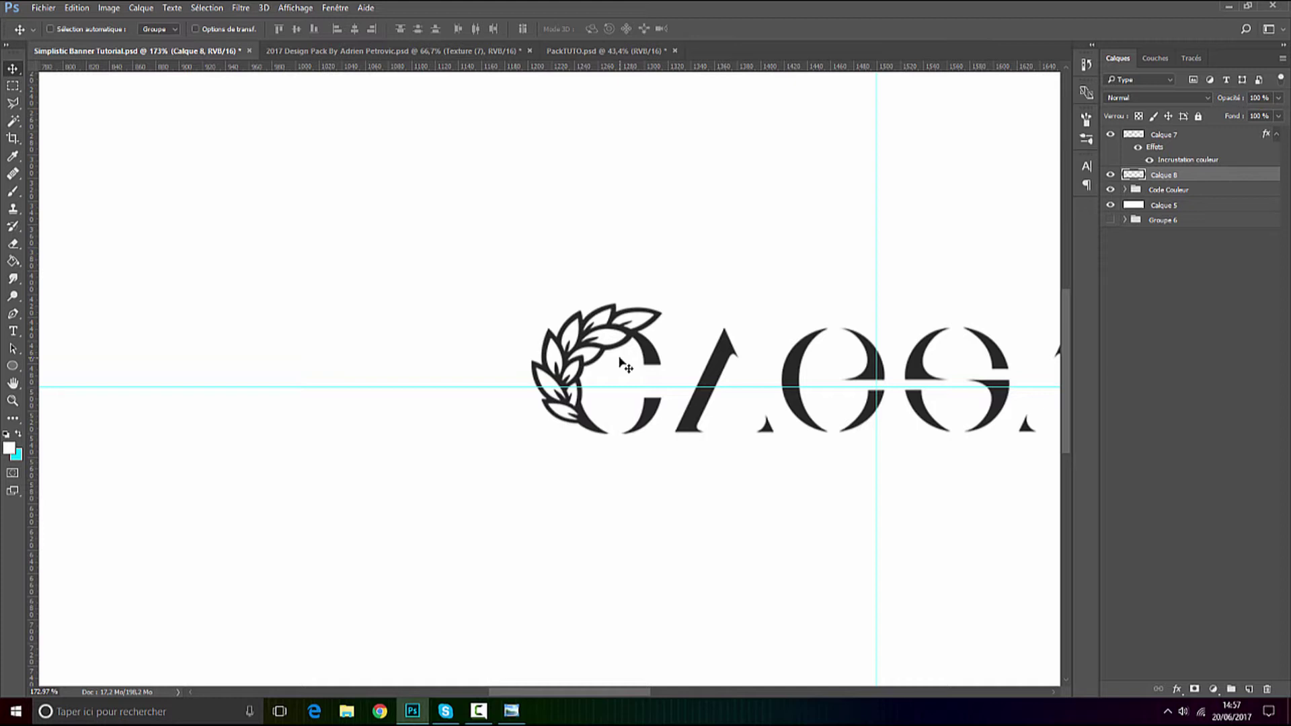
# Set the foreground colour to the green of the first Code Couleur swatch.
pyautogui.scroll(-5, 620, 366)
pyautogui.scroll(2, 79, 622)
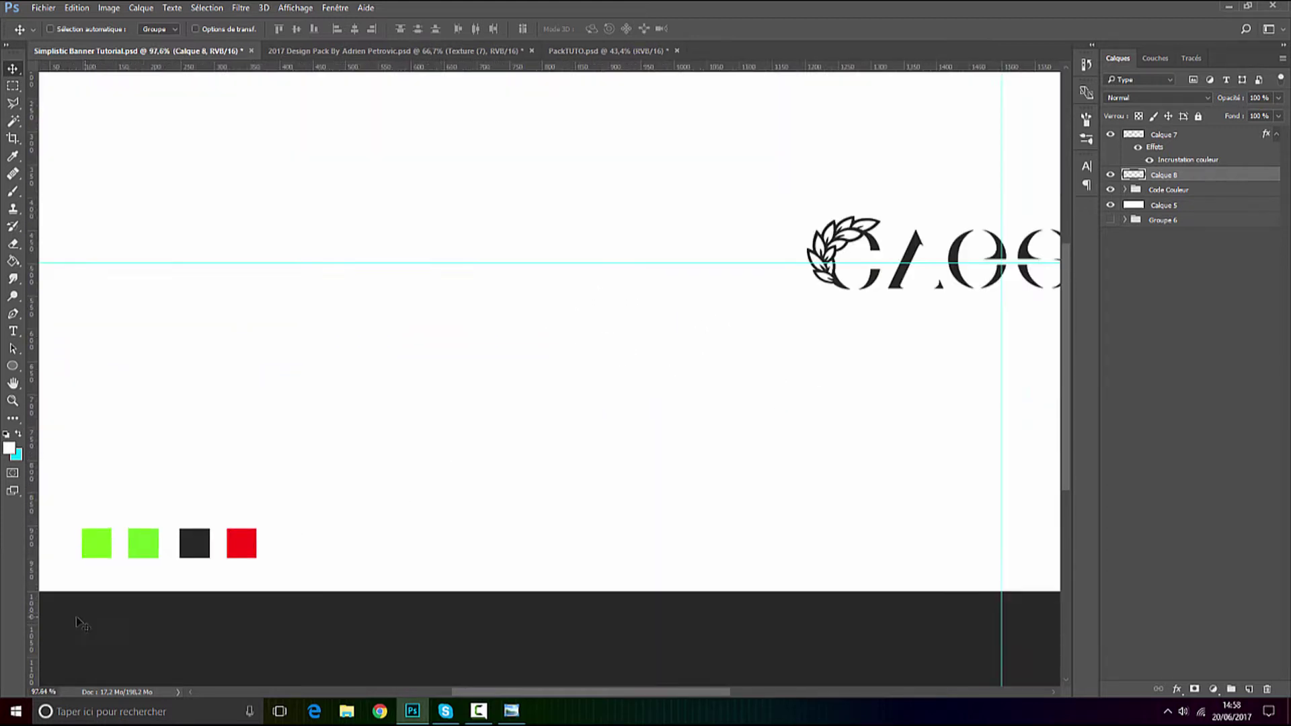
pyautogui.scroll(1, 79, 622)
pyautogui.click(10, 447)
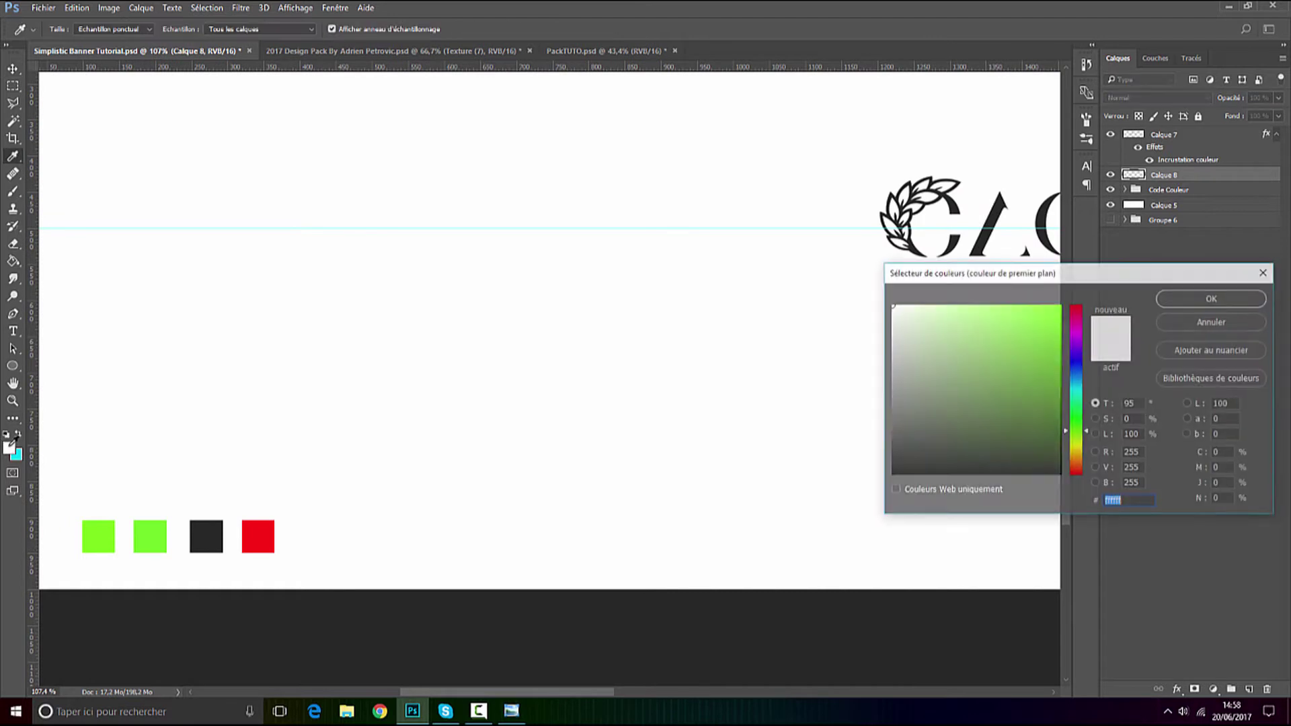
pyautogui.click(100, 535)
pyautogui.click(1190, 299)
pyautogui.press('v')
# Set up a hard round brush with a size of 8 px and 100% hardness.
pyautogui.scroll(12, 951, 196)
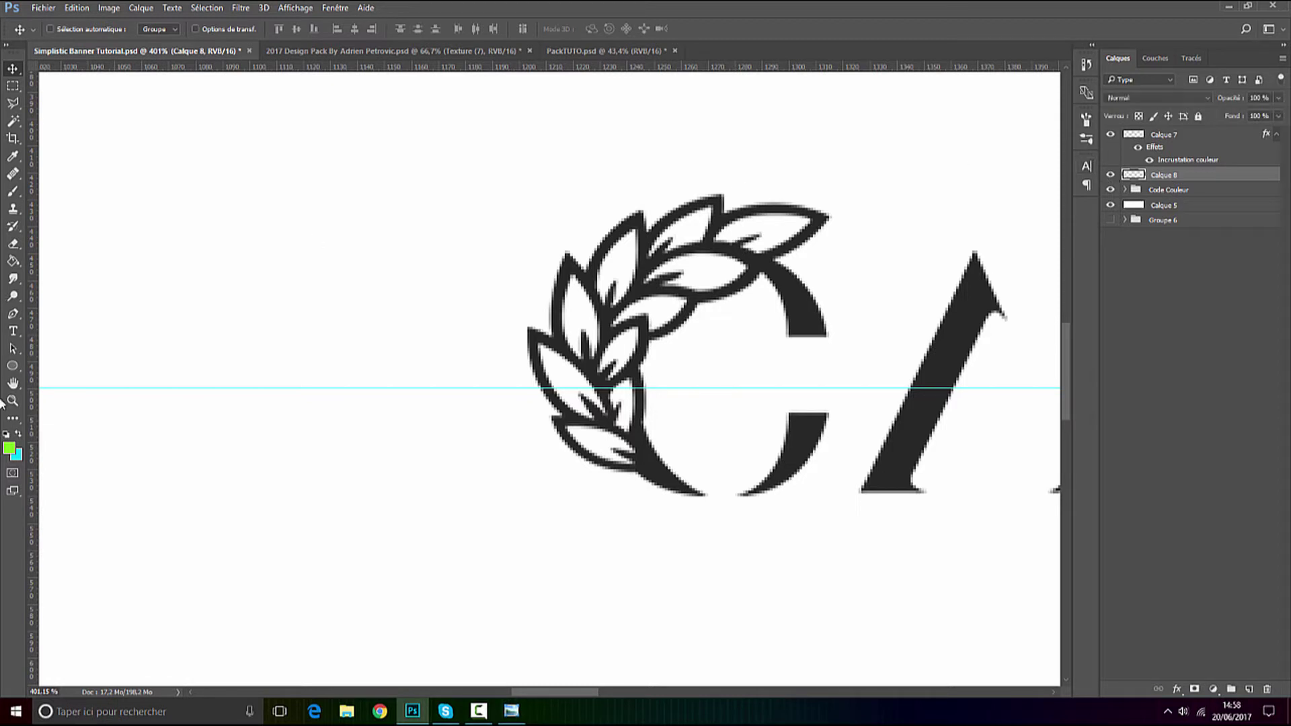
pyautogui.click(13, 191)
pyautogui.click(65, 29)
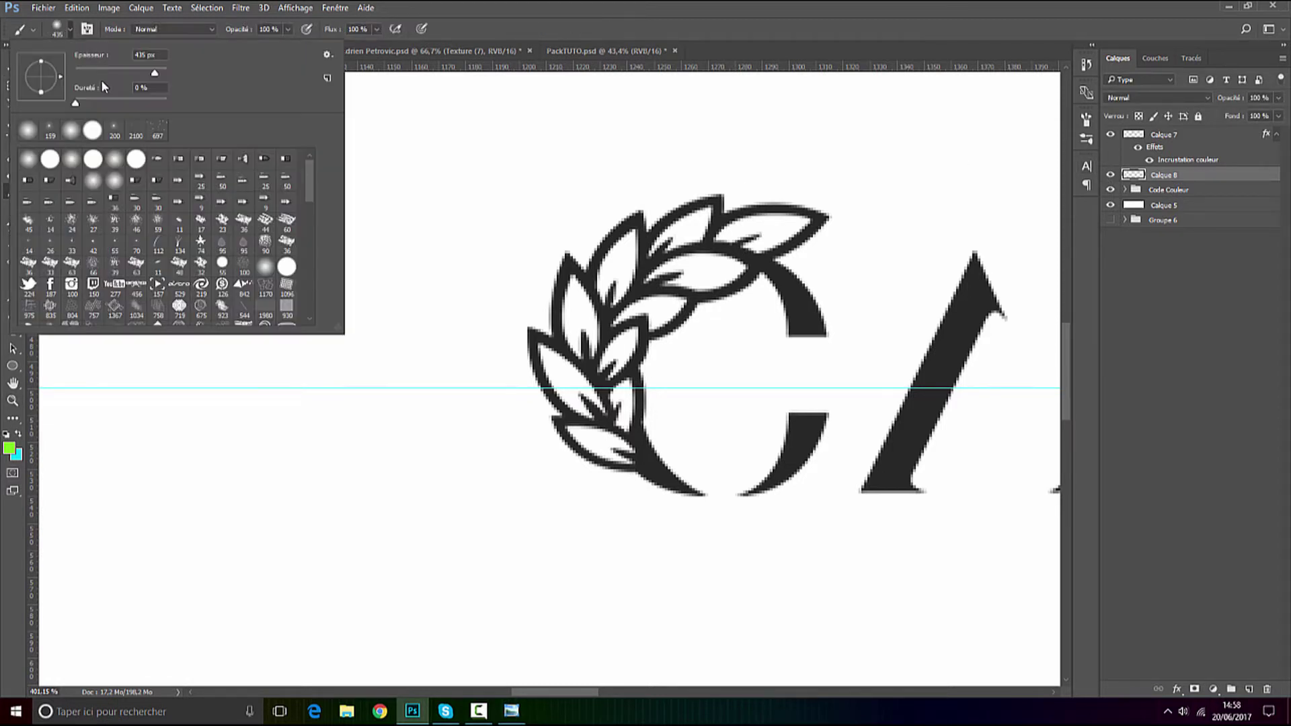
pyautogui.write('4')
pyautogui.press('Return')
pyautogui.moveTo(122, 104); pyautogui.dragTo(168, 103)
pyautogui.moveTo(77, 73)
pyautogui.mouseDown()
pyautogui.moveTo(93, 73)
pyautogui.moveTo(82, 74)
pyautogui.mouseUp()
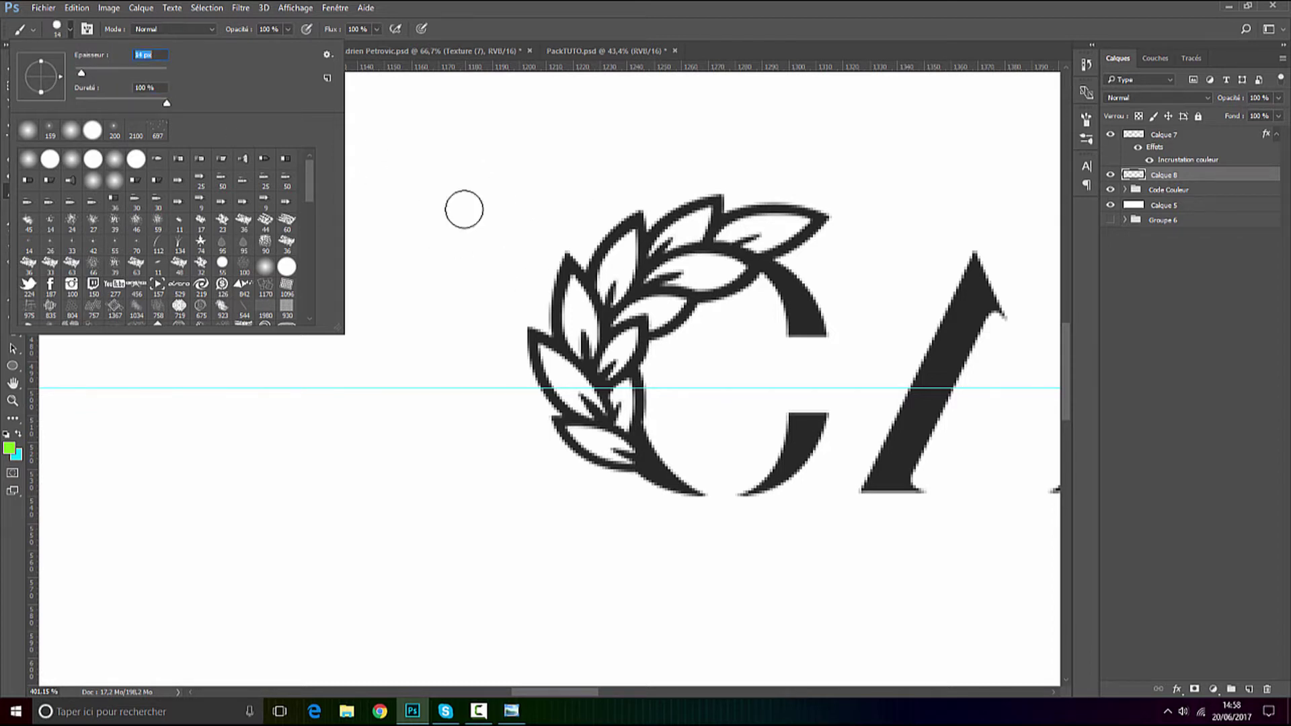
pyautogui.write('8')
pyautogui.press('Return')
# Paint five alternate leaves of the logo's laurel green on Calque 8, starting with the uppermost outer leaf.
pyautogui.scroll(4, 832, 236)
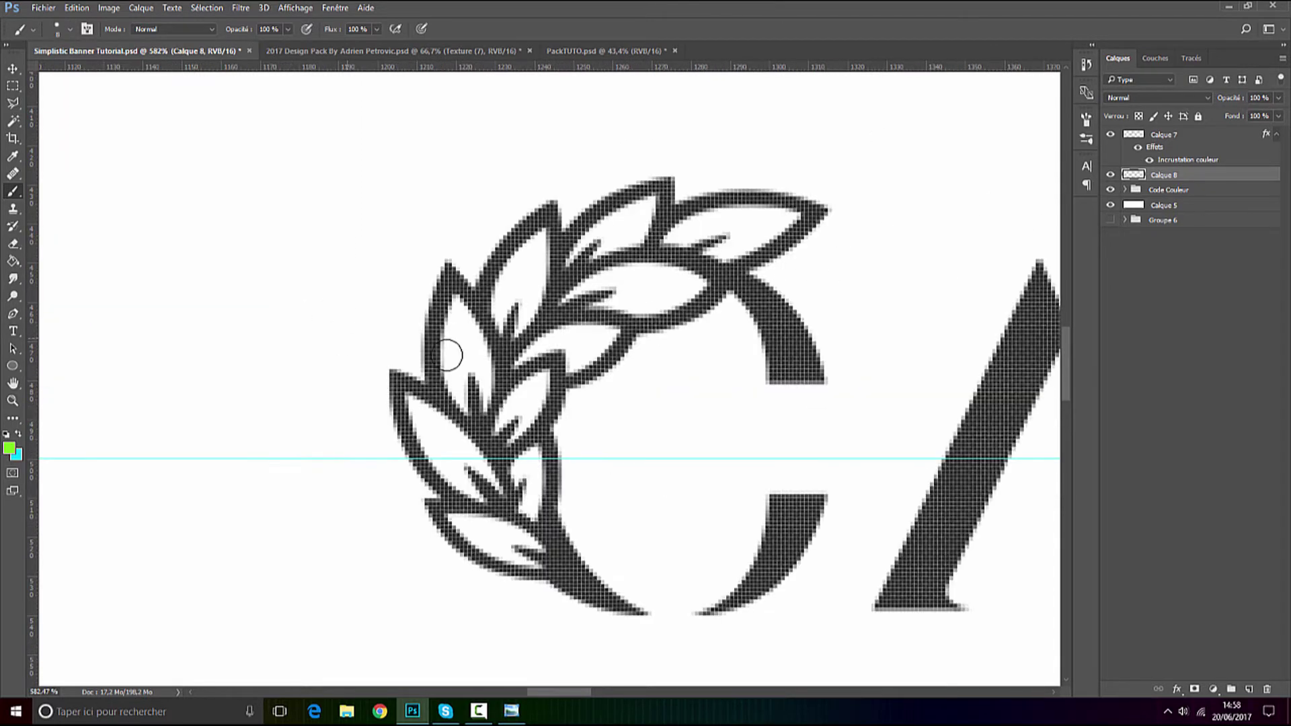
pyautogui.scroll(3, 505, 357)
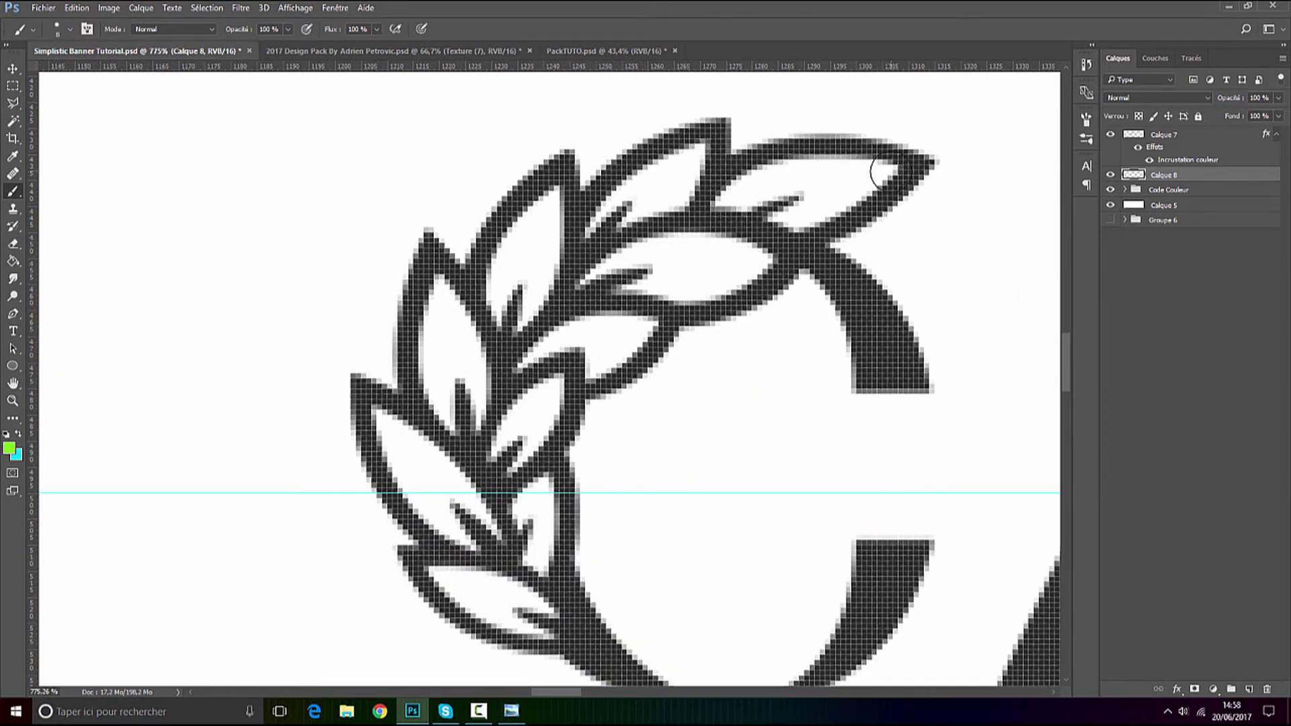
pyautogui.moveTo(871, 171)
pyautogui.mouseDown()
pyautogui.moveTo(786, 171)
pyautogui.moveTo(729, 196)
pyautogui.moveTo(805, 218)
pyautogui.moveTo(837, 188)
pyautogui.moveTo(898, 174)
pyautogui.moveTo(762, 182)
pyautogui.moveTo(736, 195)
pyautogui.mouseUp()
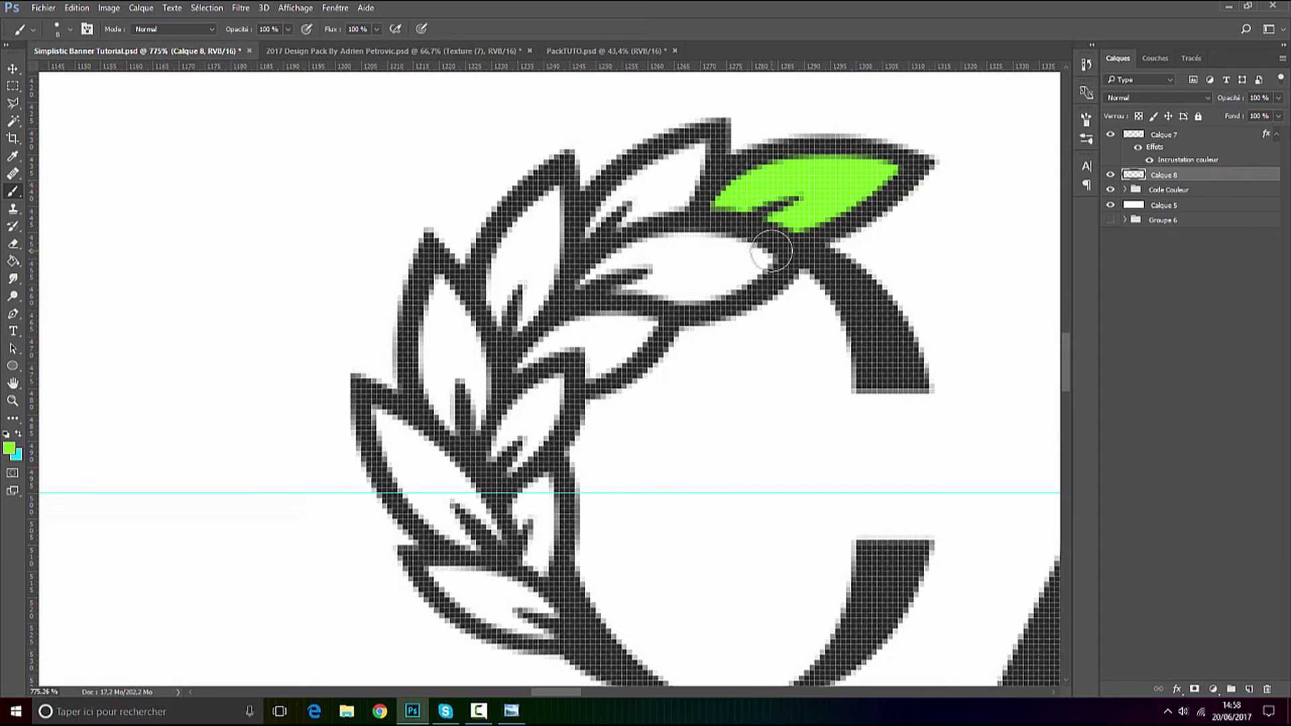
pyautogui.moveTo(770, 259); pyautogui.dragTo(653, 255)
pyautogui.moveTo(590, 280)
pyautogui.mouseDown()
pyautogui.moveTo(680, 289)
pyautogui.moveTo(683, 276)
pyautogui.mouseUp()
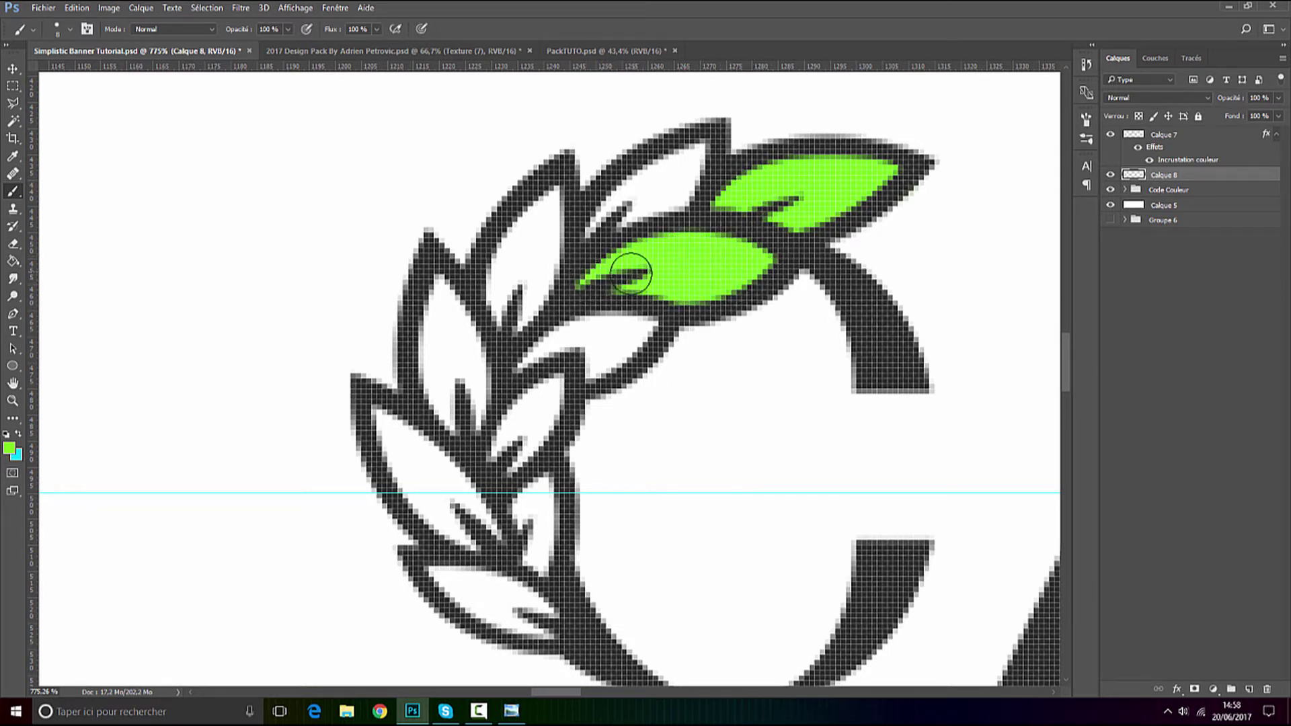
pyautogui.moveTo(548, 196)
pyautogui.mouseDown()
pyautogui.moveTo(499, 267)
pyautogui.moveTo(502, 305)
pyautogui.moveTo(510, 317)
pyautogui.moveTo(527, 306)
pyautogui.moveTo(547, 219)
pyautogui.moveTo(516, 309)
pyautogui.moveTo(522, 278)
pyautogui.moveTo(563, 316)
pyautogui.moveTo(539, 364)
pyautogui.moveTo(584, 338)
pyautogui.moveTo(595, 301)
pyautogui.moveTo(542, 368)
pyautogui.mouseUp()
pyautogui.scroll(-4, 514, 281)
pyautogui.scroll(4, 476, 441)
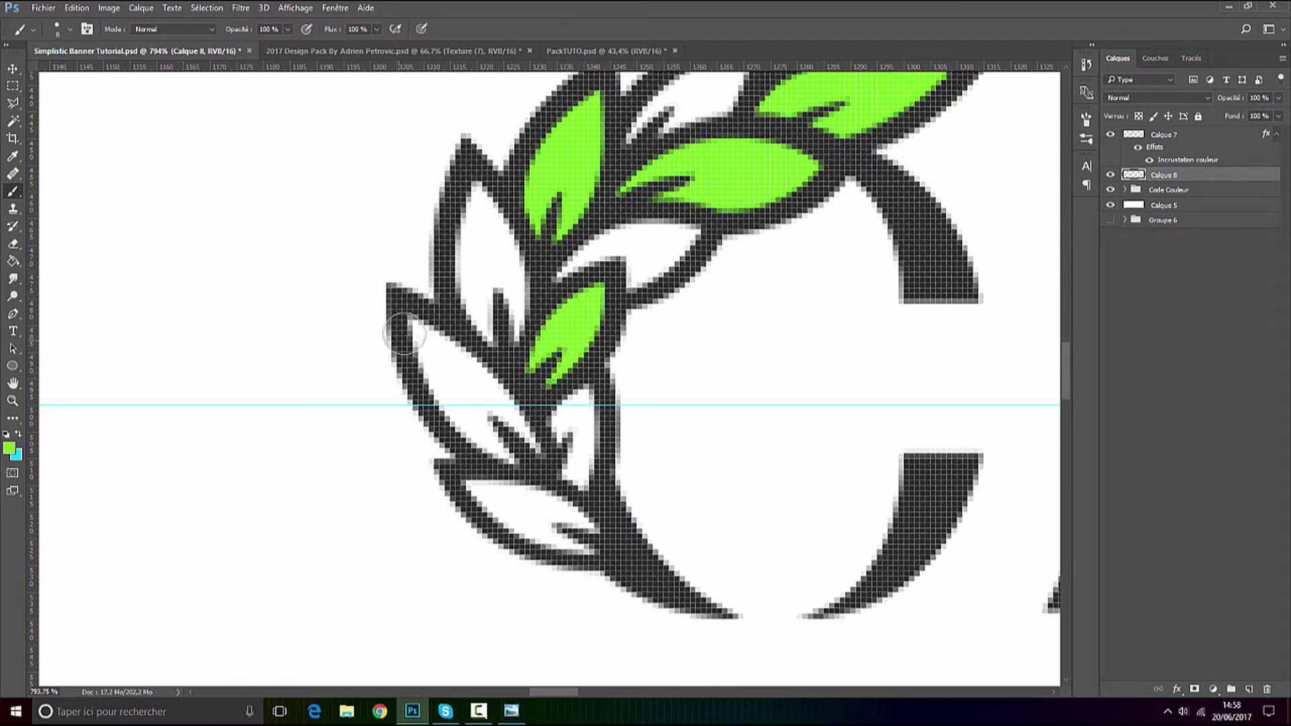
pyautogui.moveTo(410, 321)
pyautogui.mouseDown()
pyautogui.moveTo(458, 424)
pyautogui.moveTo(525, 456)
pyautogui.moveTo(527, 442)
pyautogui.moveTo(425, 335)
pyautogui.moveTo(497, 426)
pyautogui.mouseUp()
# Create another empty layer between Calque 8 and the Code Couleur group.
pyautogui.scroll(-3, 561, 460)
pyautogui.scroll(-3, 558, 460)
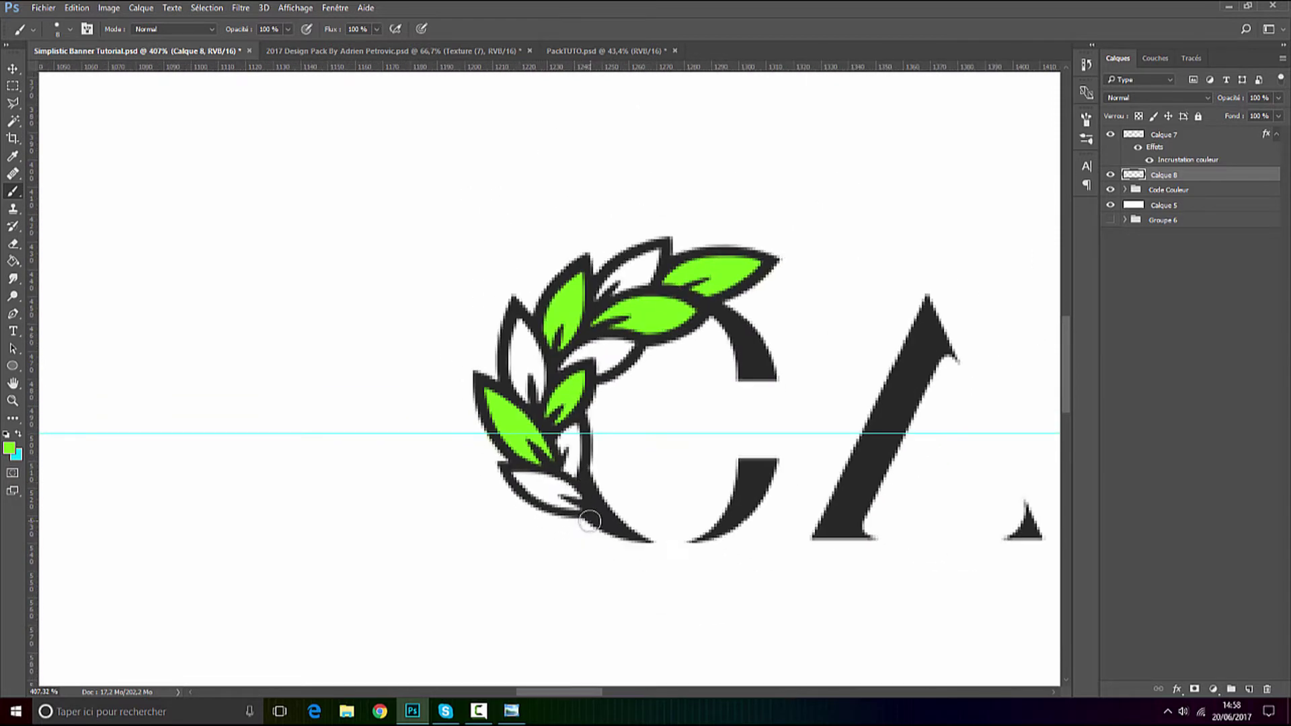
pyautogui.scroll(-2, 633, 438)
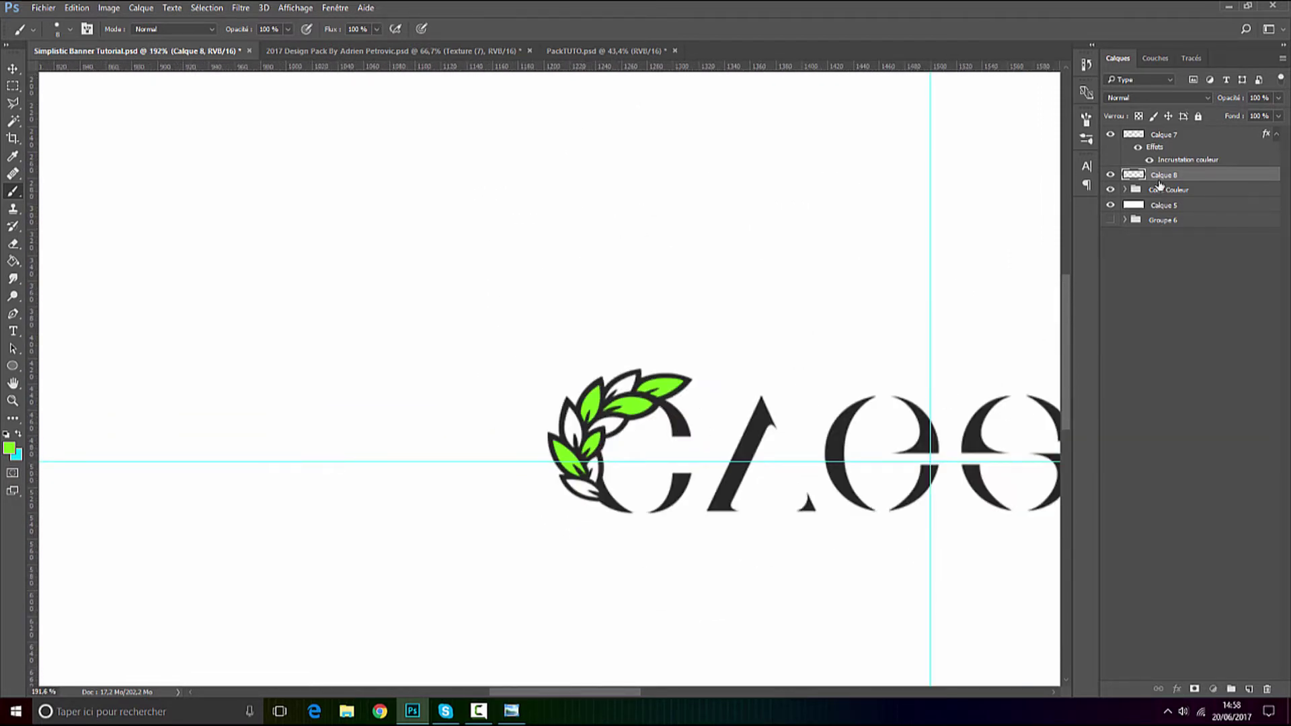
pyautogui.click(1161, 184)
pyautogui.click(1248, 689)
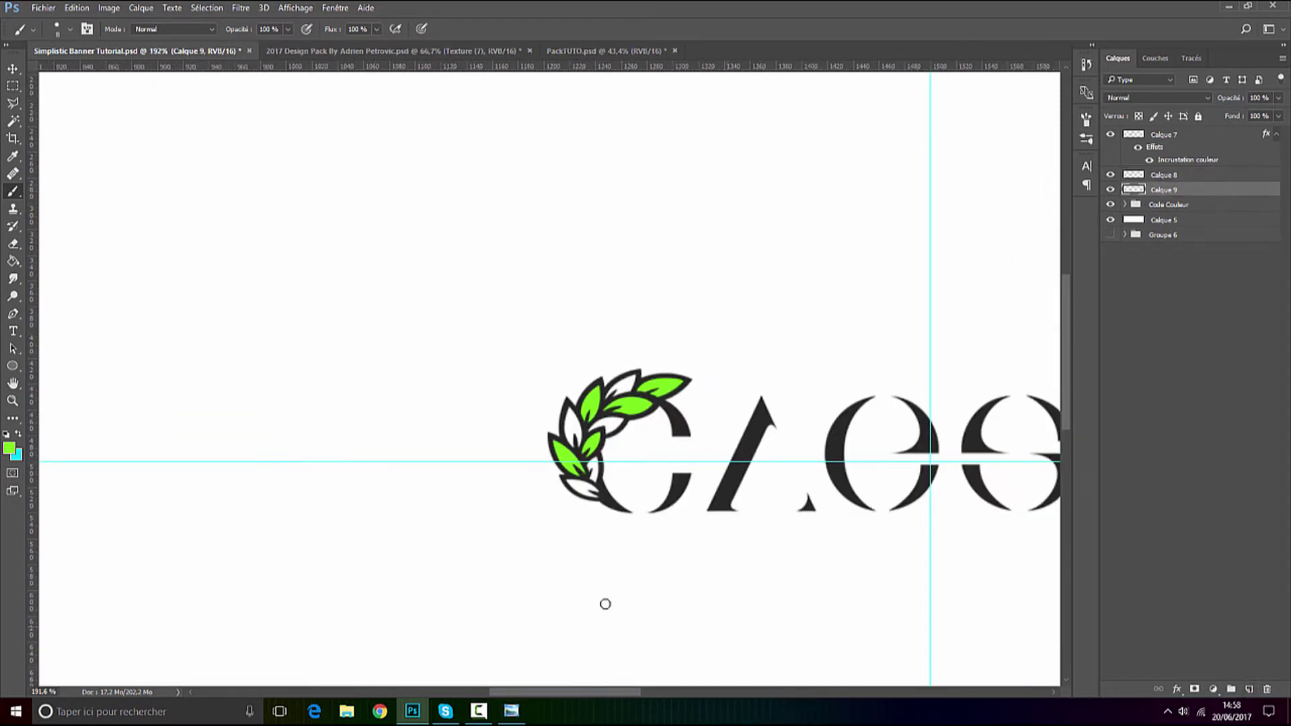
# Set the foreground colour to the second green of the Code Couleur swatches and return to the Brush tool.
pyautogui.scroll(-6, 155, 614)
pyautogui.scroll(5, 196, 540)
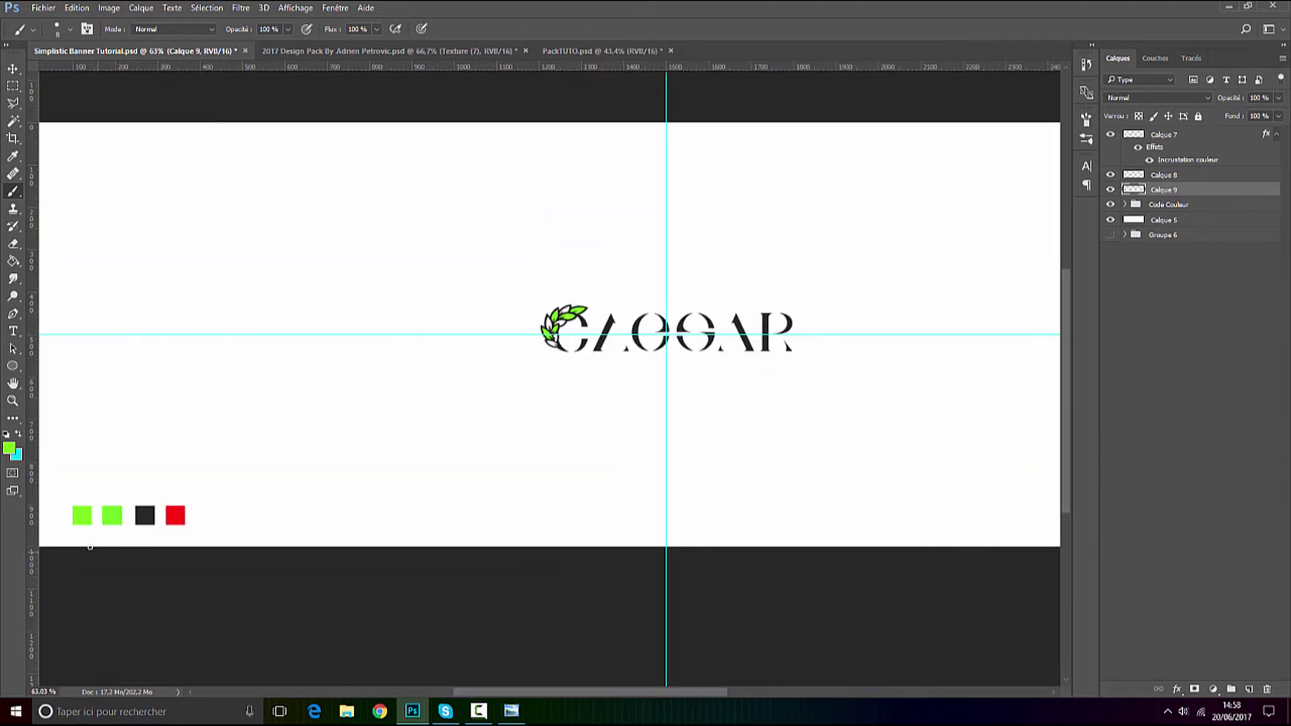
pyautogui.click(9, 449)
pyautogui.click(161, 467)
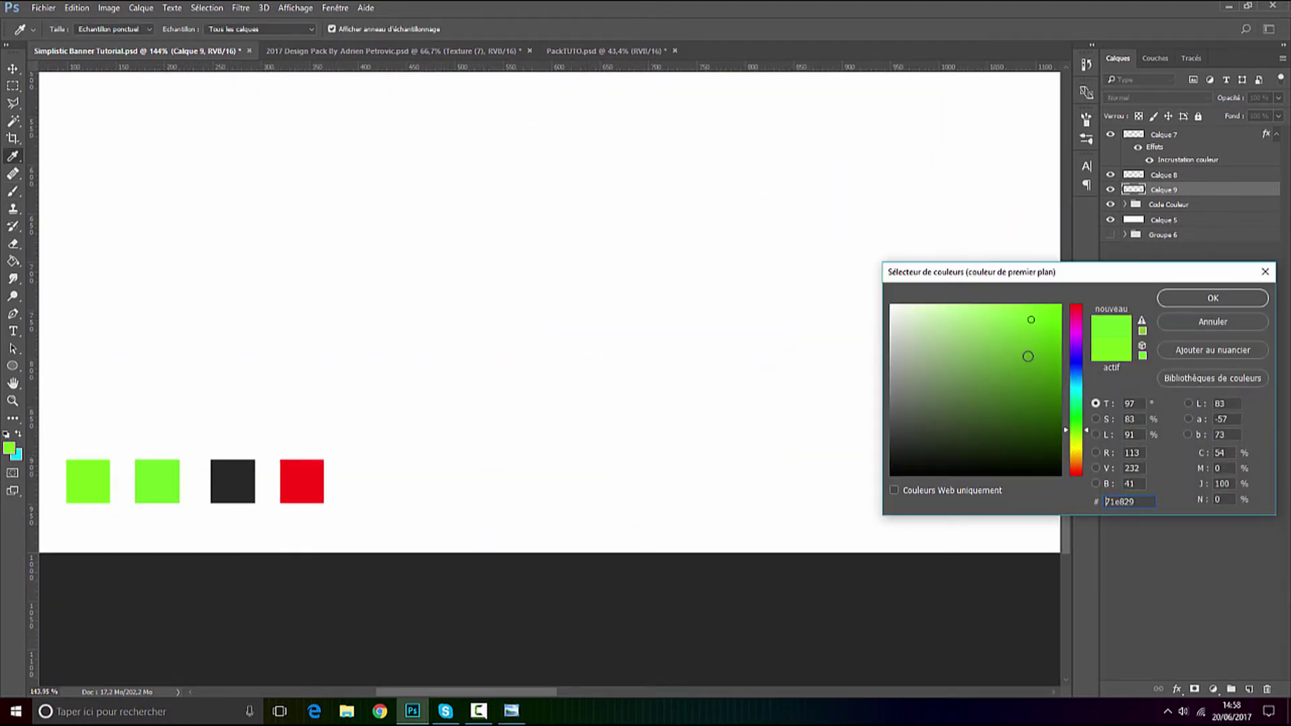
pyautogui.click(1170, 300)
pyautogui.press('b')
# Fill the topmost unpainted laurel leaf with the second green on Calque 9.
pyautogui.scroll(-4, 922, 274)
pyautogui.scroll(4, 793, 296)
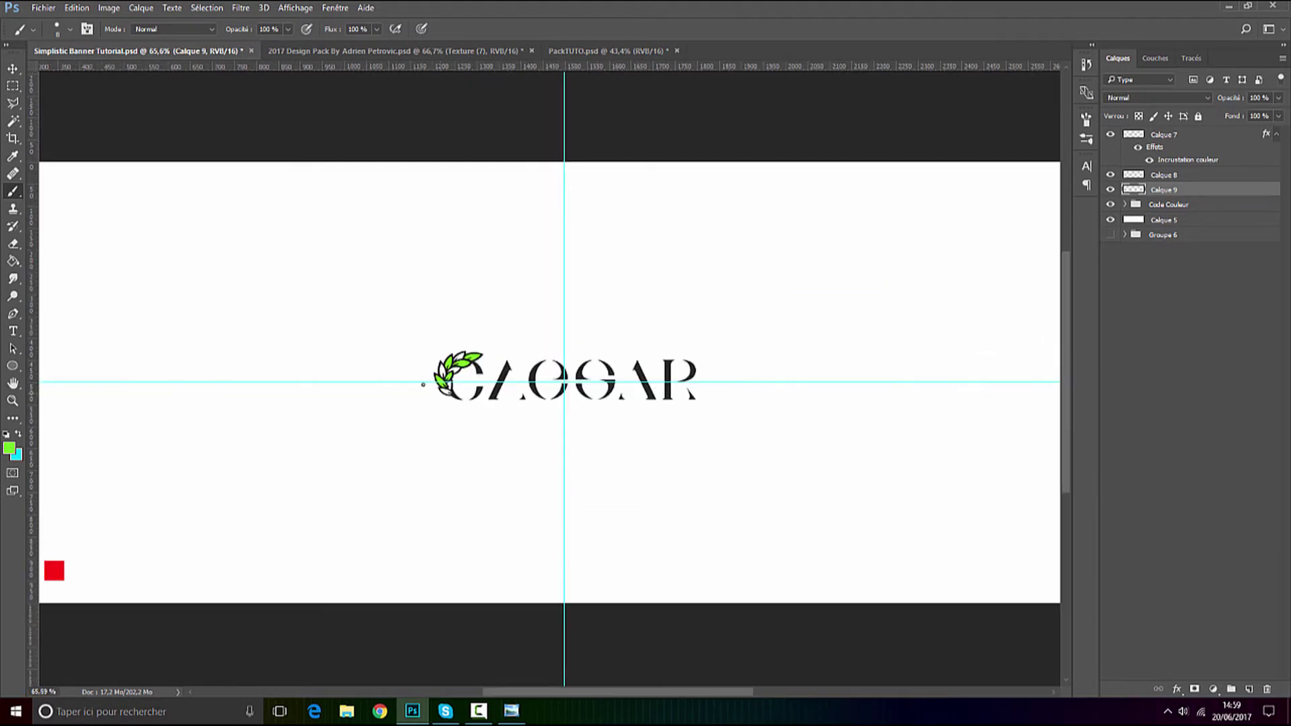
pyautogui.scroll(5, 471, 370)
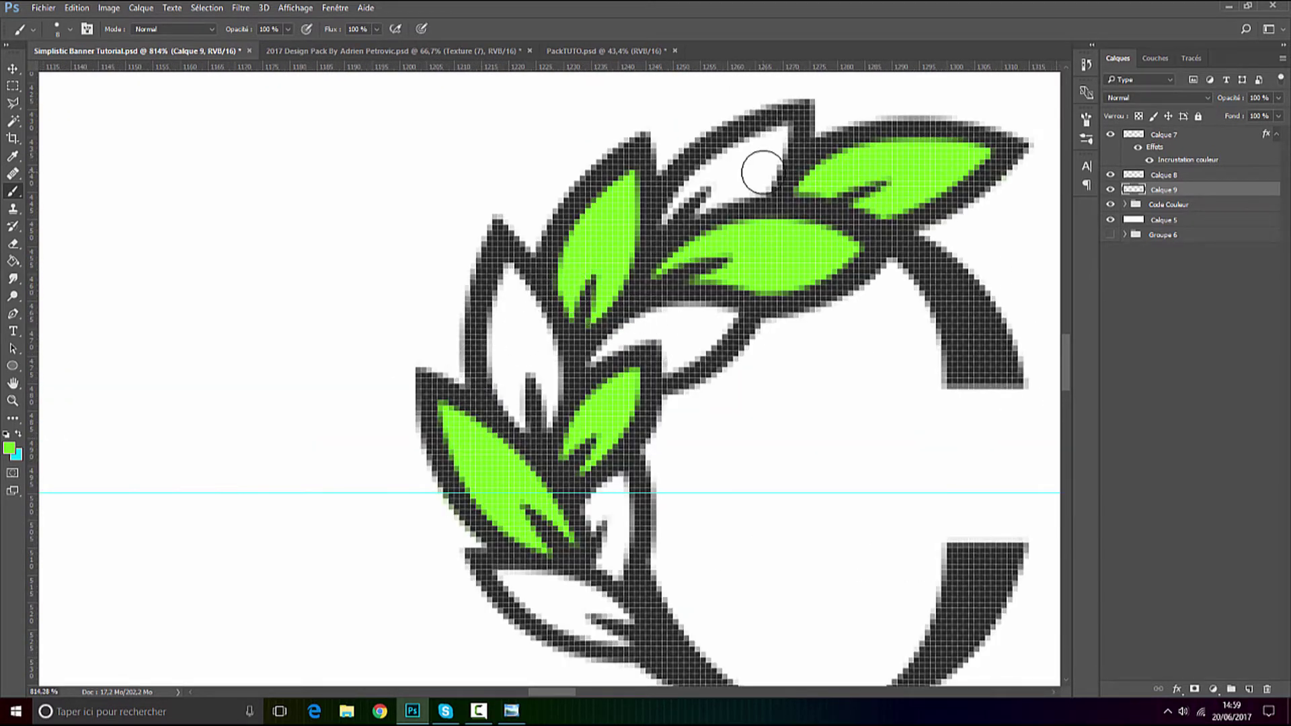
pyautogui.moveTo(764, 136)
pyautogui.mouseDown()
pyautogui.moveTo(774, 140)
pyautogui.moveTo(680, 195)
pyautogui.moveTo(763, 170)
pyautogui.mouseUp()
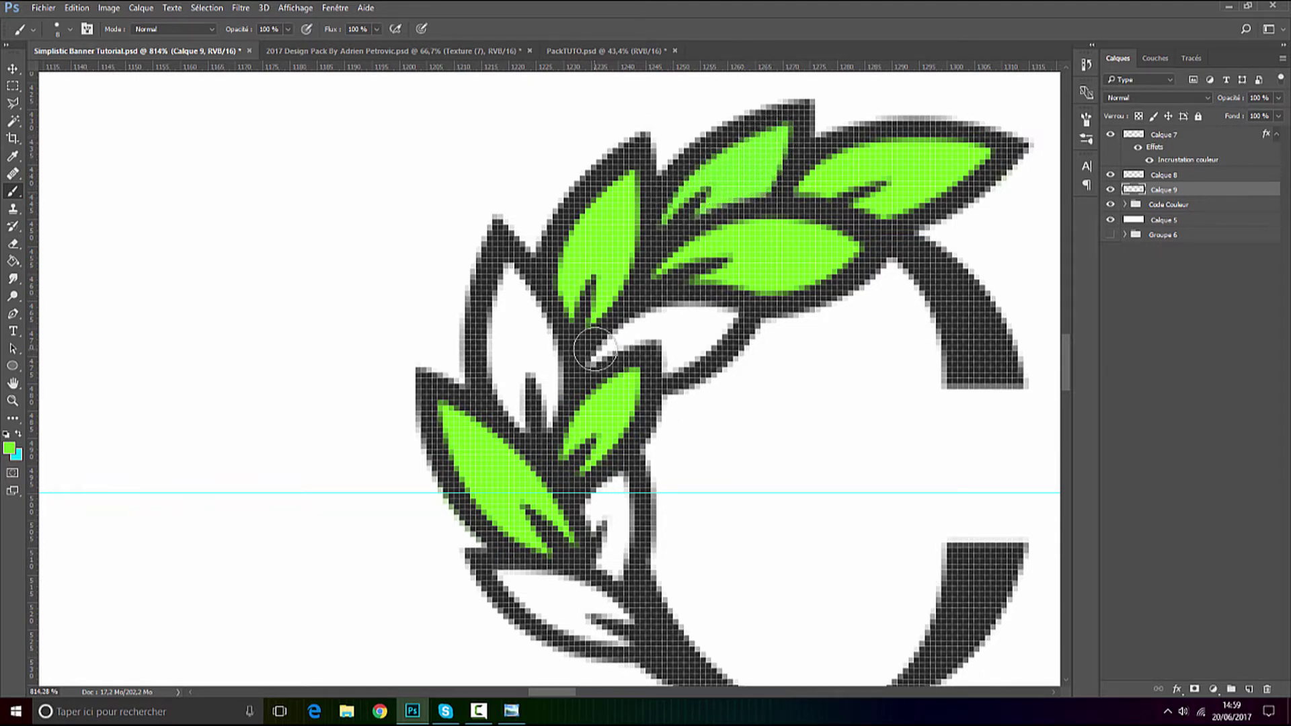
# Reduce the brush to 6 px and paint the four remaining white laurel leaves with the second green.
pyautogui.click(61, 29)
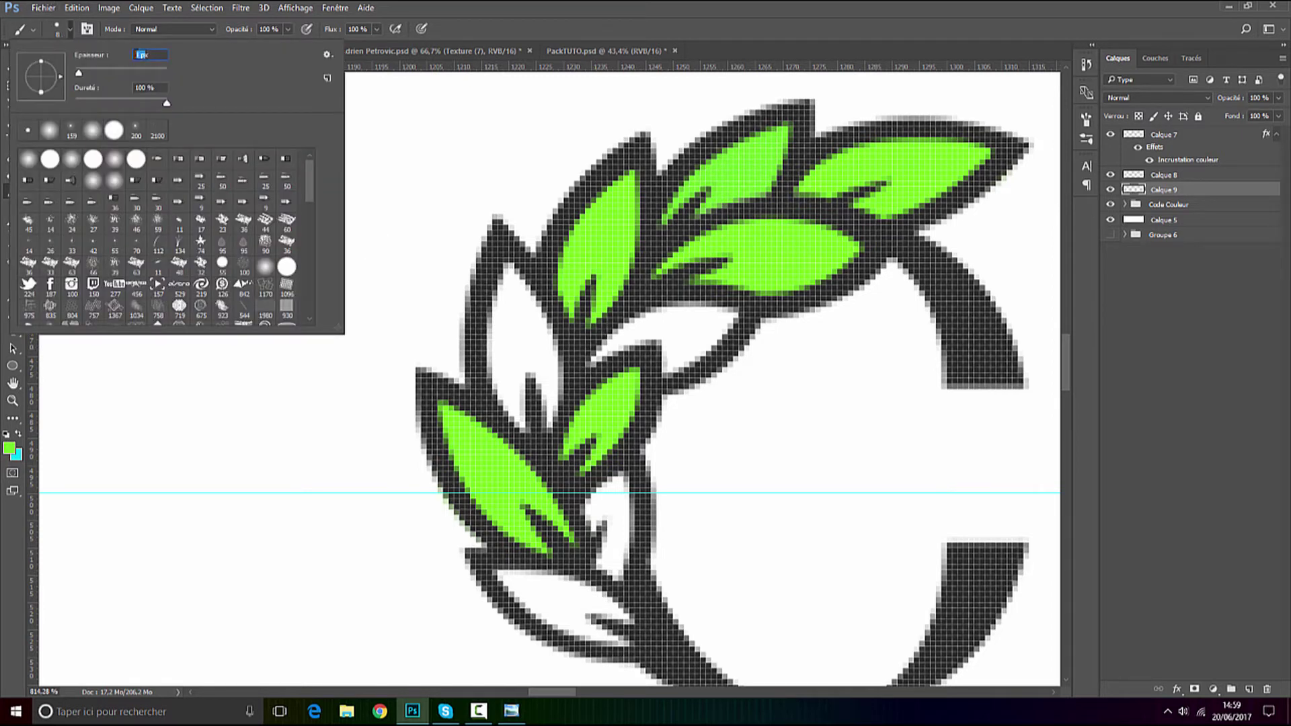
pyautogui.click(593, 352)
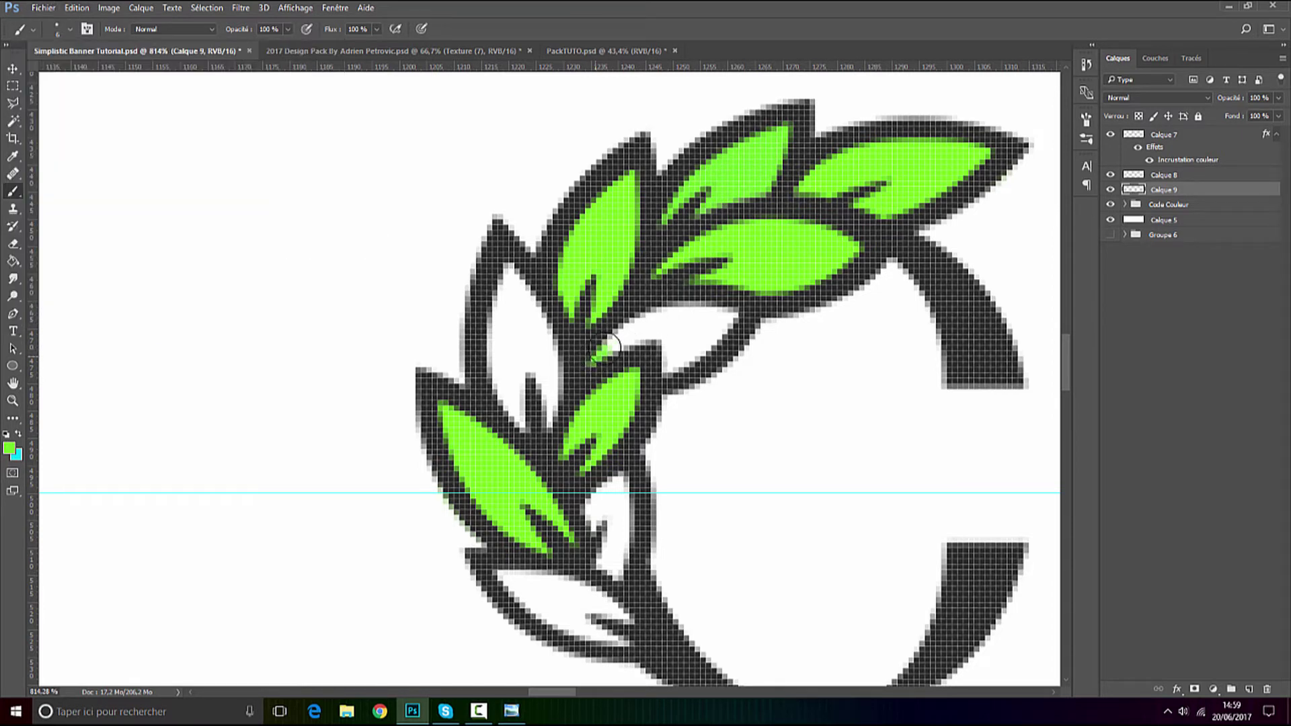
pyautogui.moveTo(602, 346)
pyautogui.mouseDown()
pyautogui.moveTo(729, 319)
pyautogui.moveTo(671, 362)
pyautogui.moveTo(726, 321)
pyautogui.mouseUp()
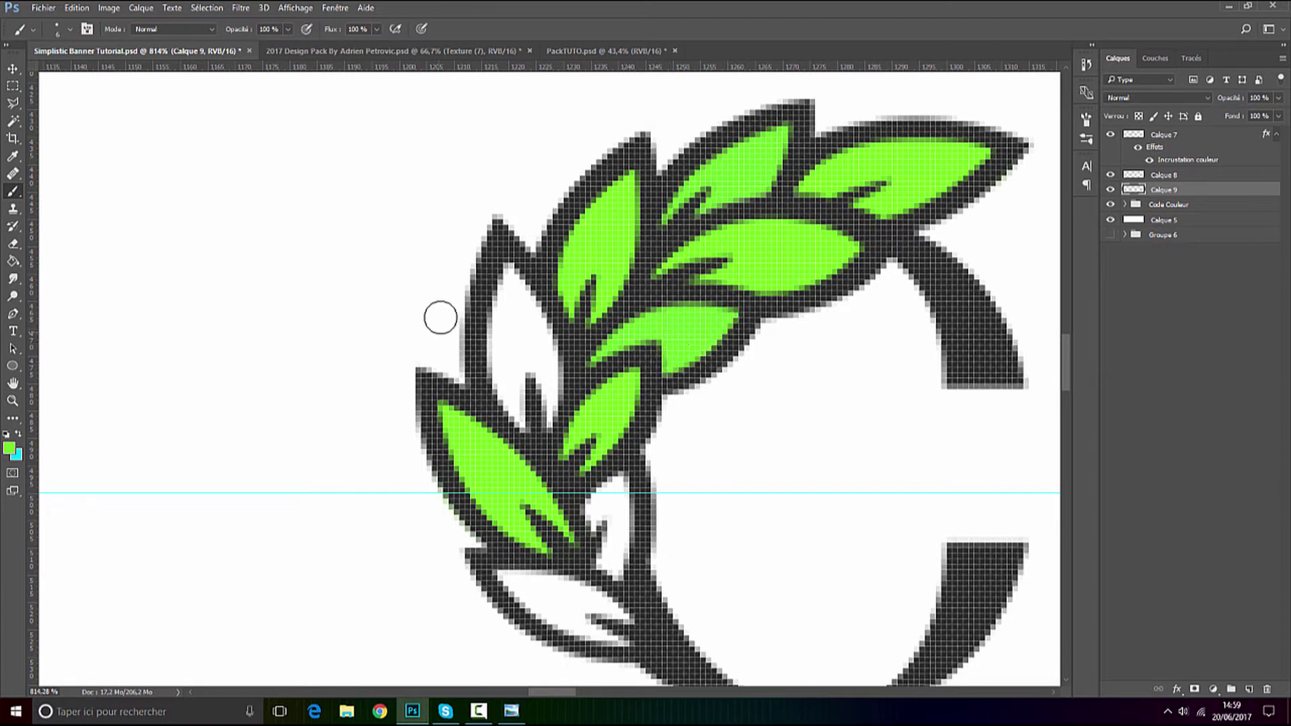
pyautogui.moveTo(504, 280)
pyautogui.mouseDown()
pyautogui.moveTo(503, 365)
pyautogui.moveTo(528, 414)
pyautogui.moveTo(507, 385)
pyautogui.moveTo(527, 423)
pyautogui.moveTo(515, 281)
pyautogui.moveTo(547, 349)
pyautogui.moveTo(543, 425)
pyautogui.mouseUp()
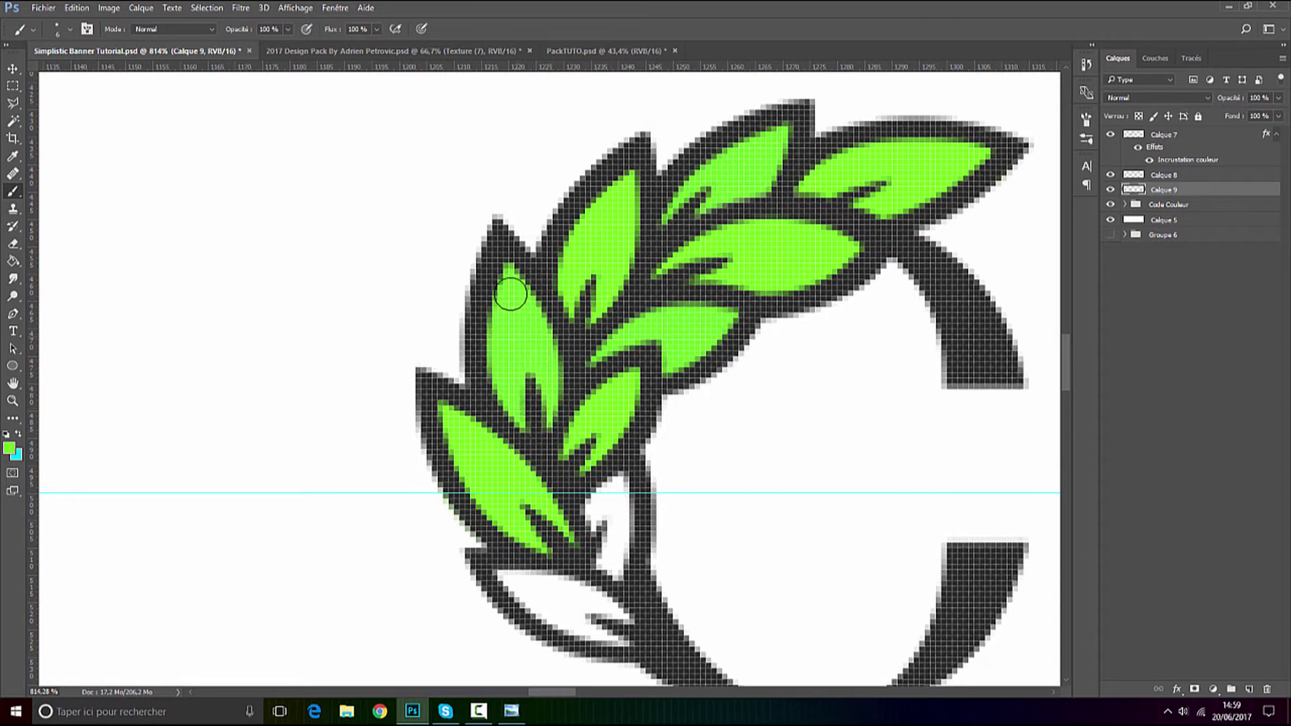
pyautogui.moveTo(507, 575)
pyautogui.mouseDown()
pyautogui.moveTo(573, 629)
pyautogui.moveTo(622, 637)
pyautogui.moveTo(548, 574)
pyautogui.moveTo(512, 587)
pyautogui.moveTo(601, 620)
pyautogui.mouseUp()
pyautogui.moveTo(604, 560)
pyautogui.mouseDown()
pyautogui.moveTo(601, 498)
pyautogui.moveTo(622, 495)
pyautogui.moveTo(629, 579)
pyautogui.moveTo(638, 500)
pyautogui.mouseUp()
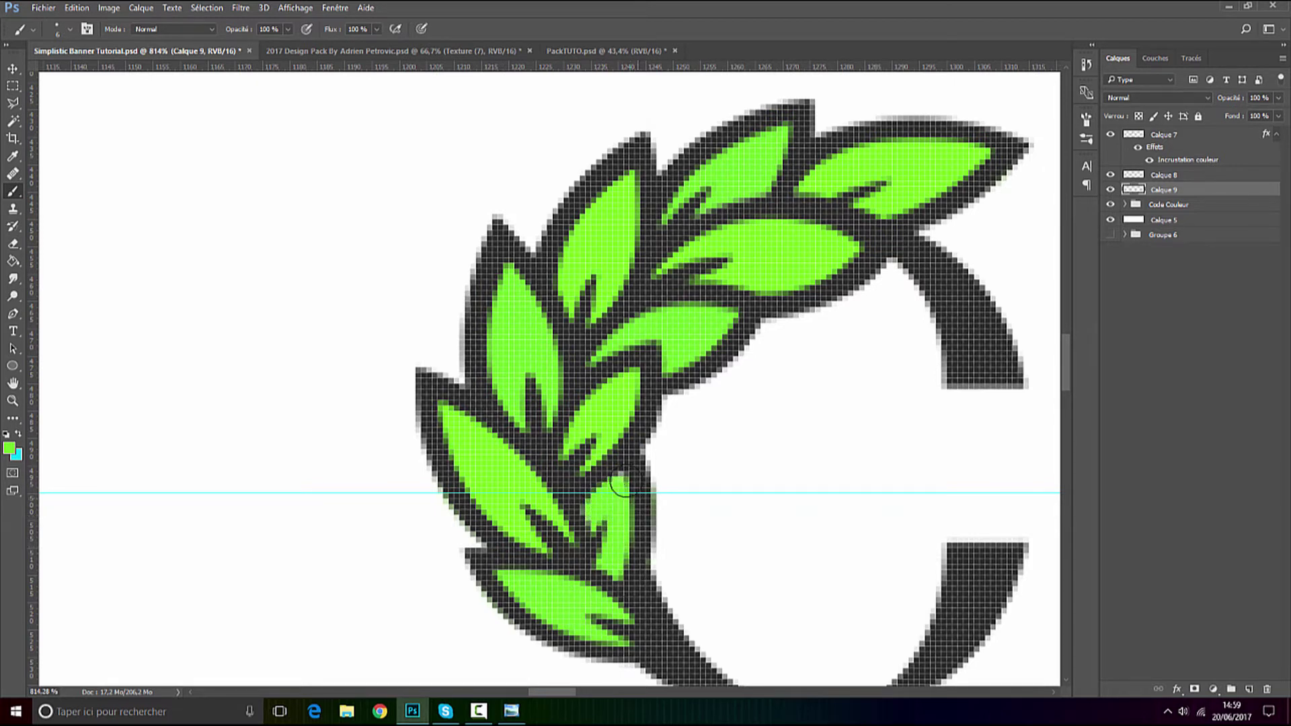
# Erase the green overspill beside the small lower inner leaf on Calque 9 with a hard 11 px Eraser at 100% hardness.
pyautogui.click(13, 243)
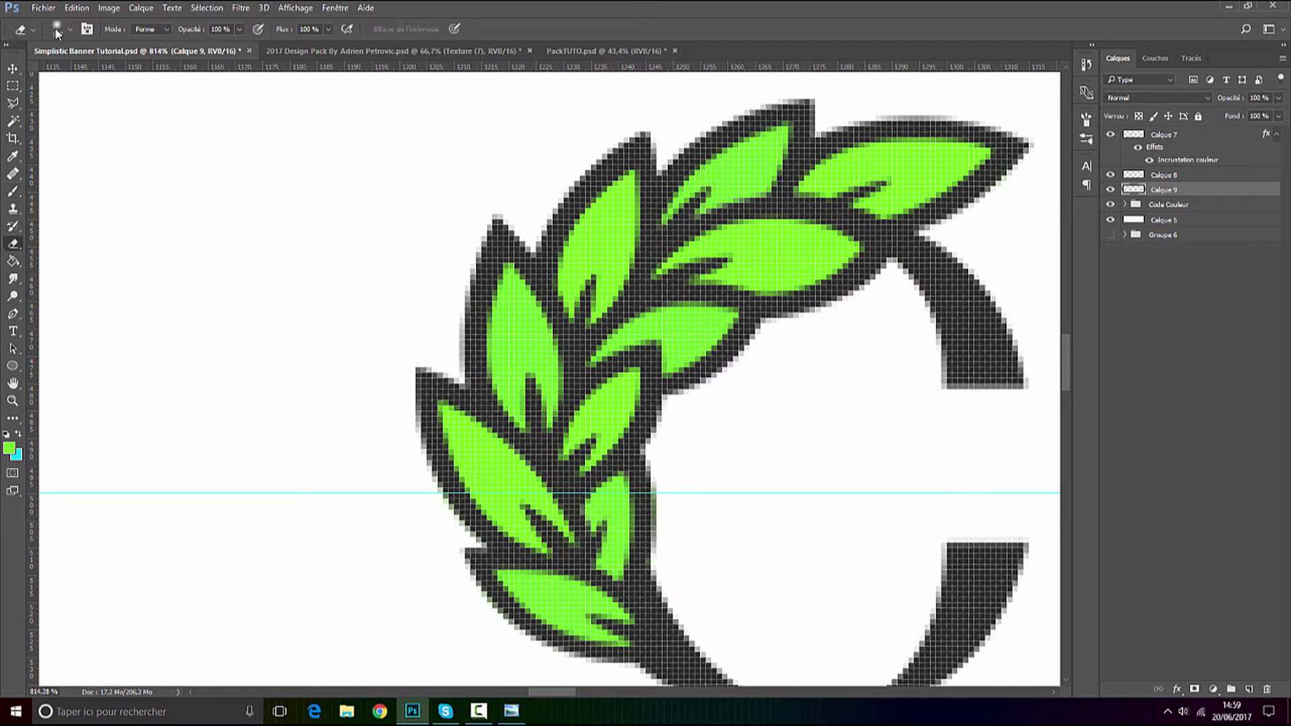
pyautogui.click(58, 29)
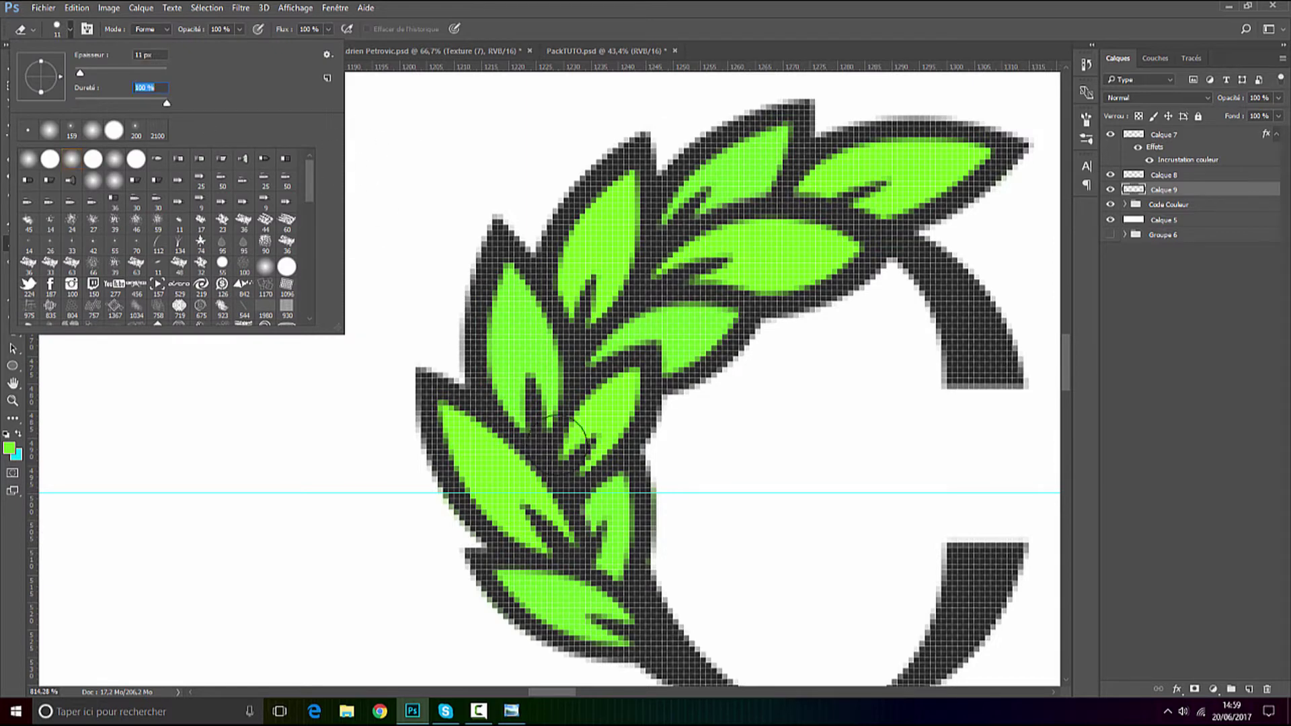
pyautogui.click(679, 505)
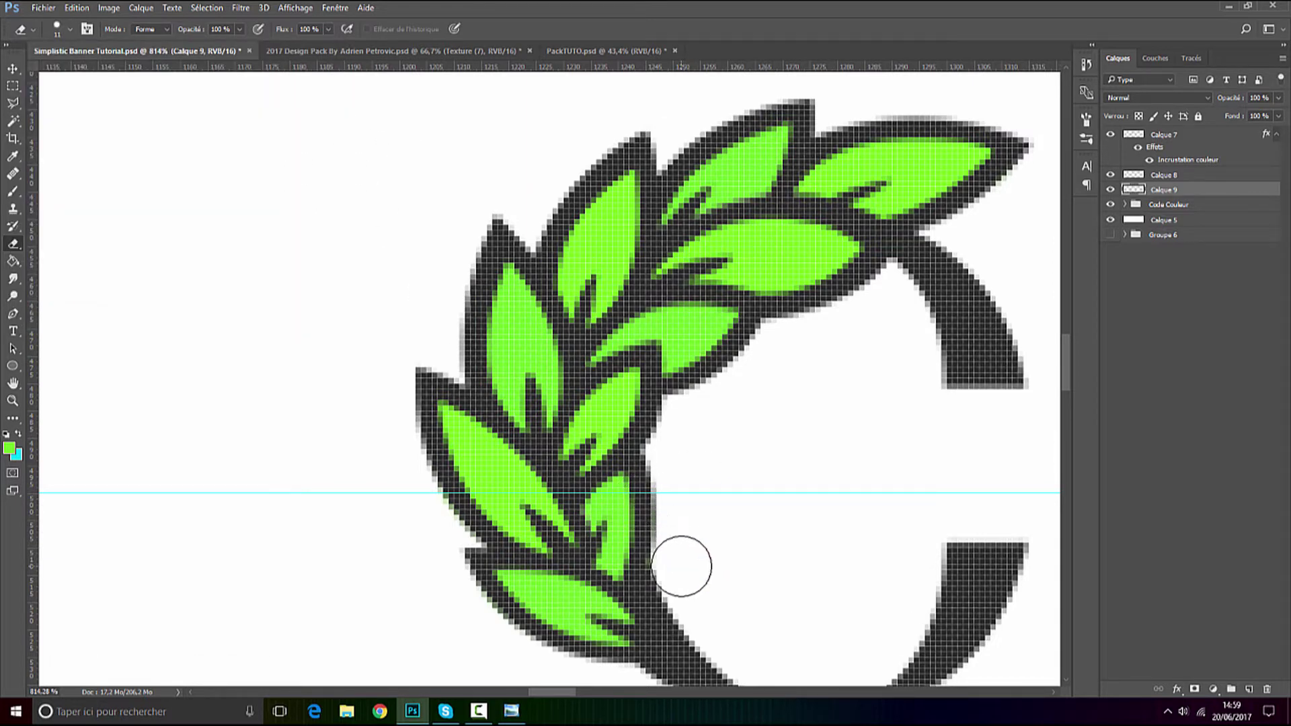
pyautogui.click(13, 69)
pyautogui.scroll(-10, 453, 288)
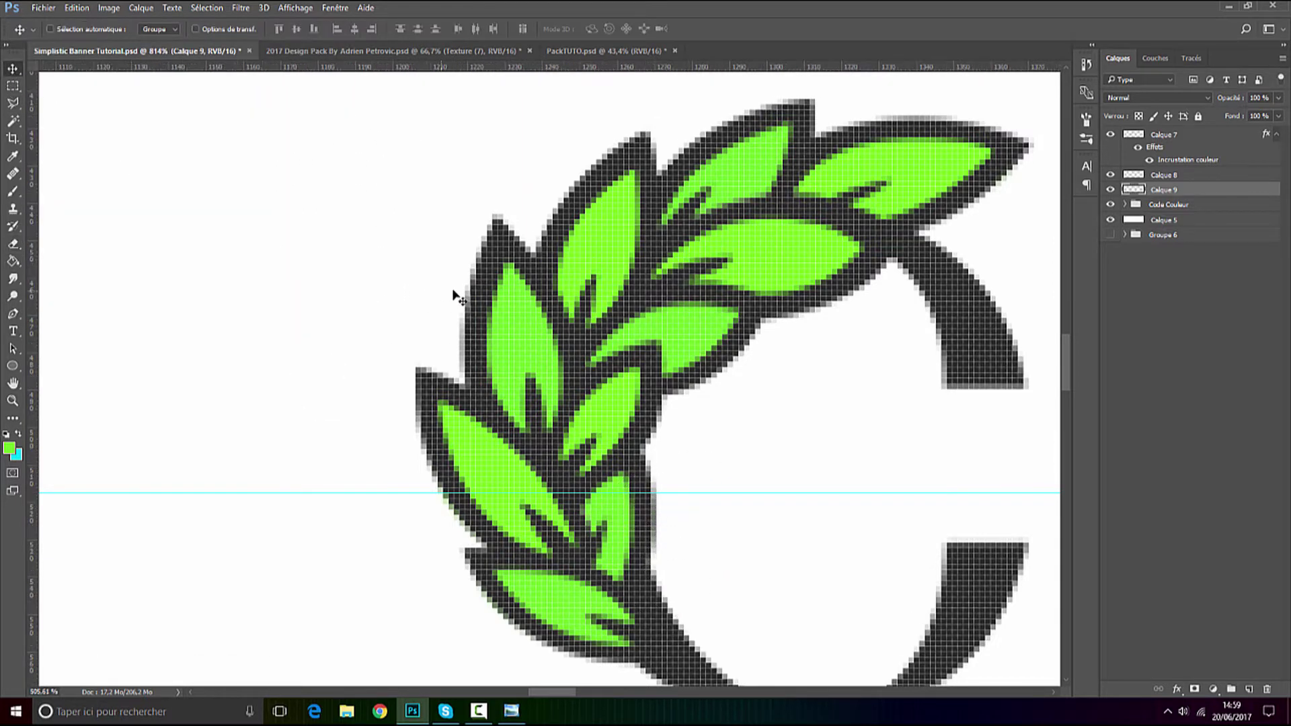
pyautogui.scroll(1, 614, 313)
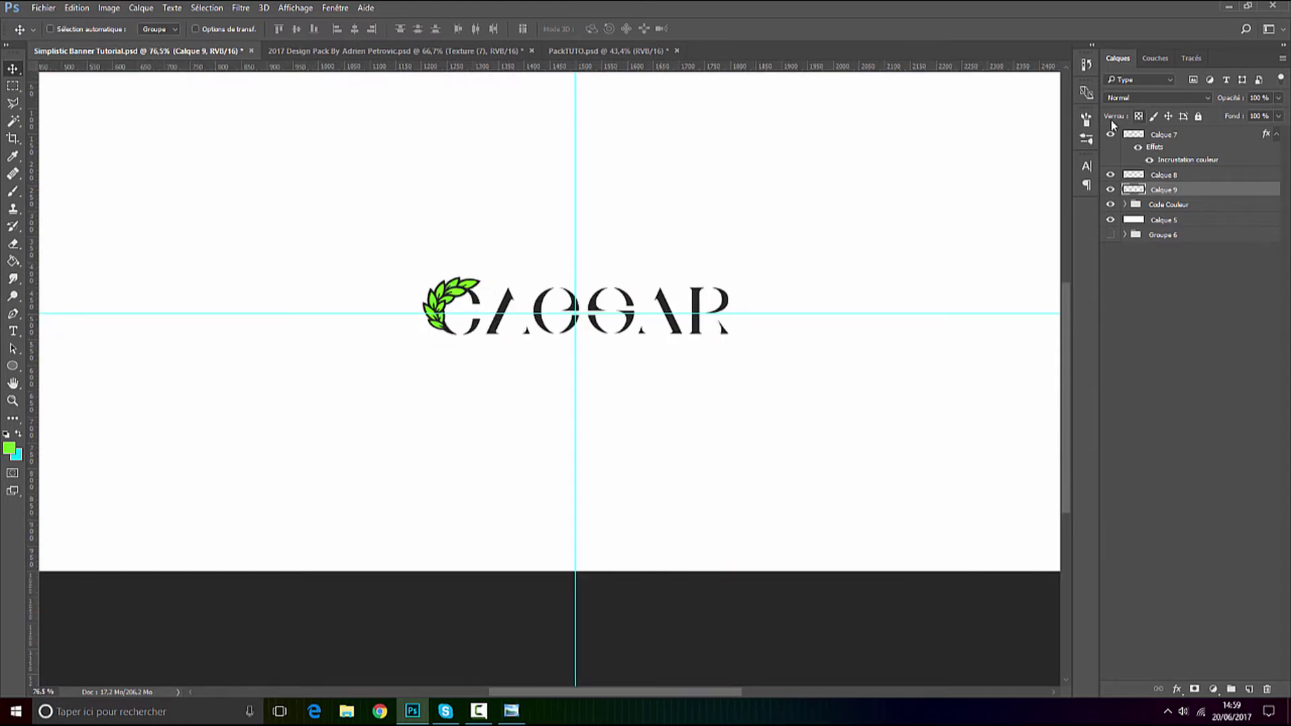
# Rasterize the layer style of Calque 7.
pyautogui.click(1136, 135)
pyautogui.rightClick(1151, 128)
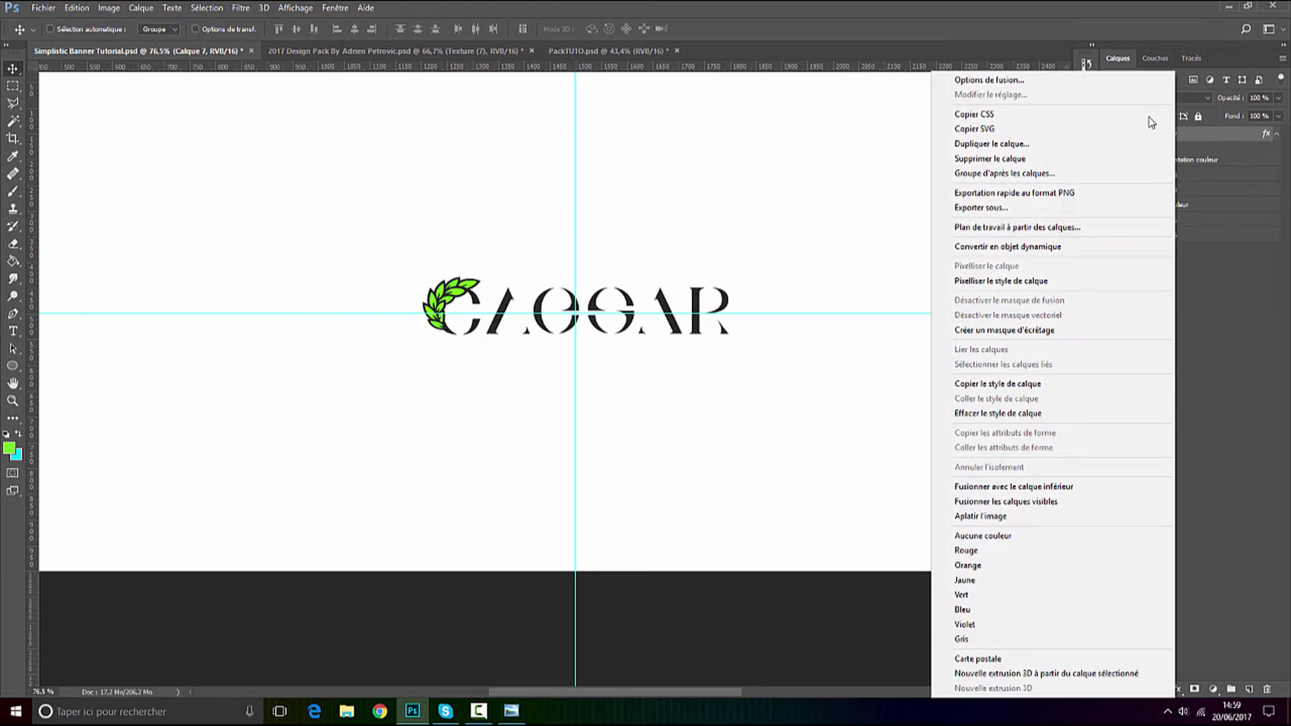
pyautogui.click(1023, 281)
# Outline all the letters after the C with the Polygonal Lasso and cut them from Calque 7 onto a new layer.
pyautogui.press('l')
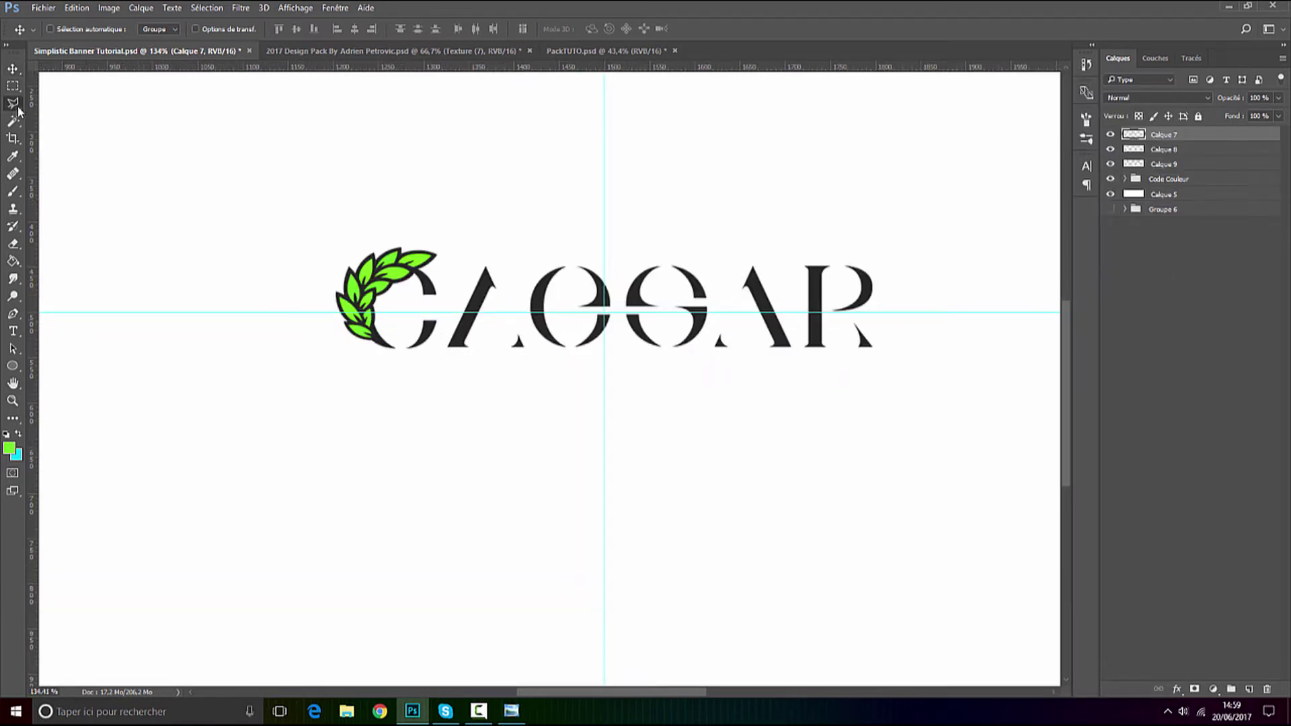
pyautogui.scroll(5, 538, 329)
pyautogui.click(469, 201)
pyautogui.click(360, 369)
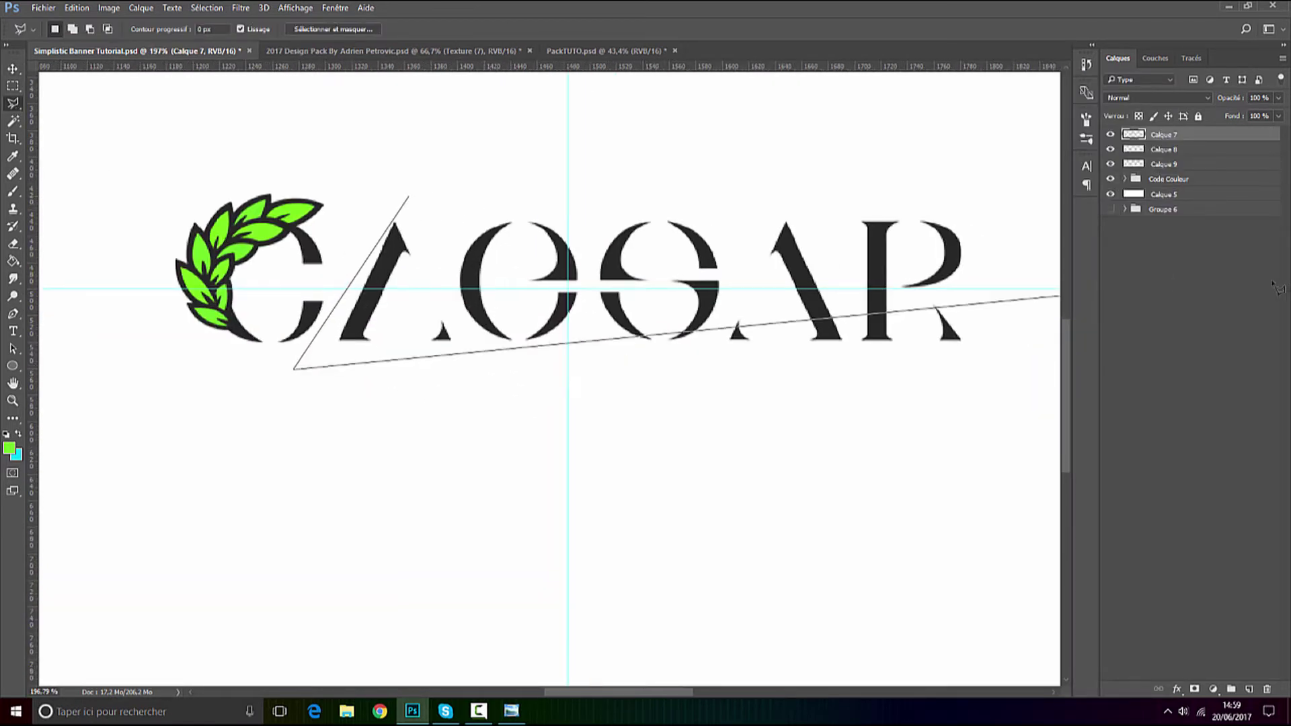
pyautogui.hscroll(3, 831, 394)
pyautogui.click(975, 379)
pyautogui.click(932, 182)
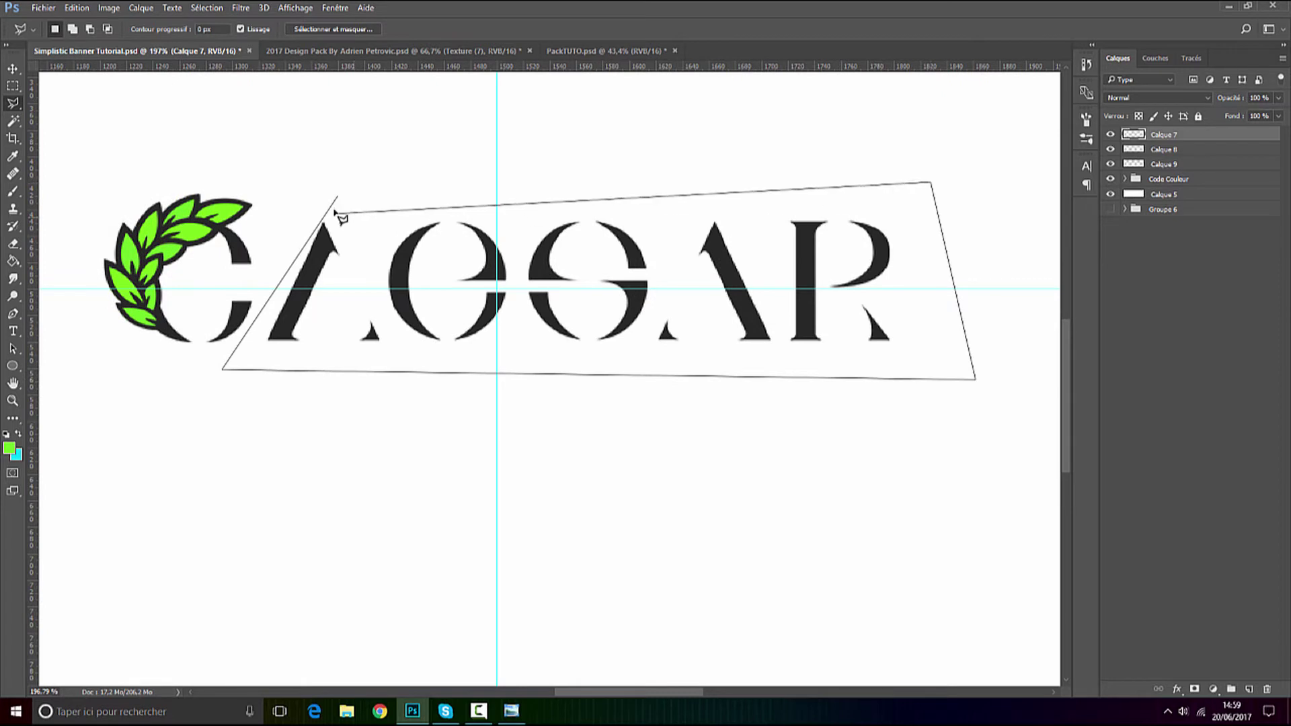
pyautogui.click(337, 198)
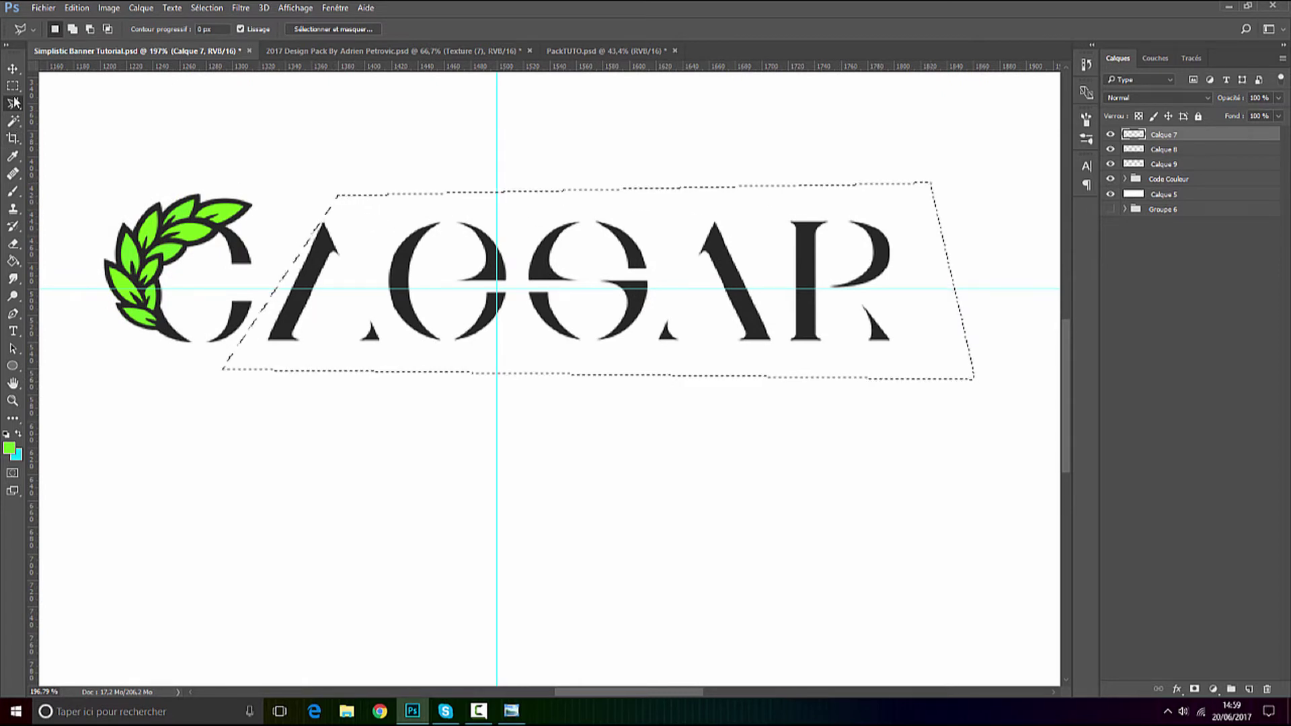
pyautogui.rightClick(563, 264)
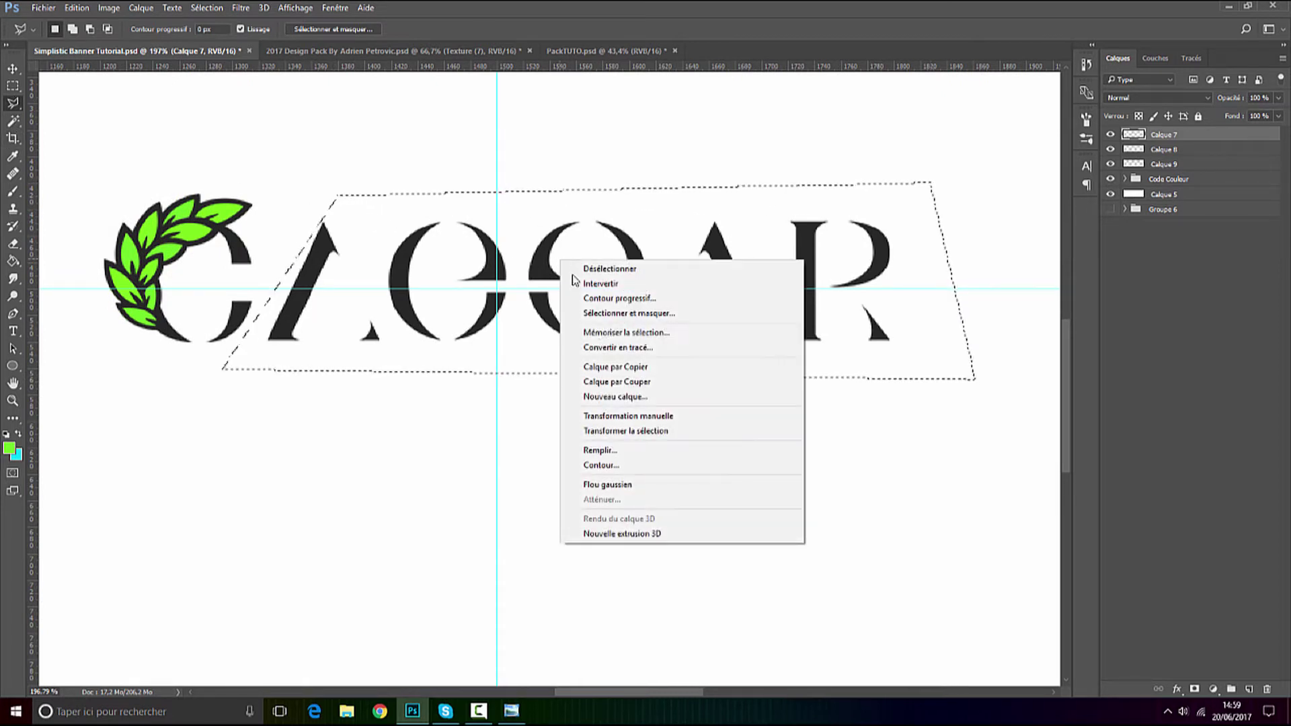
pyautogui.click(632, 380)
pyautogui.click(11, 70)
pyautogui.scroll(-8, 232, 329)
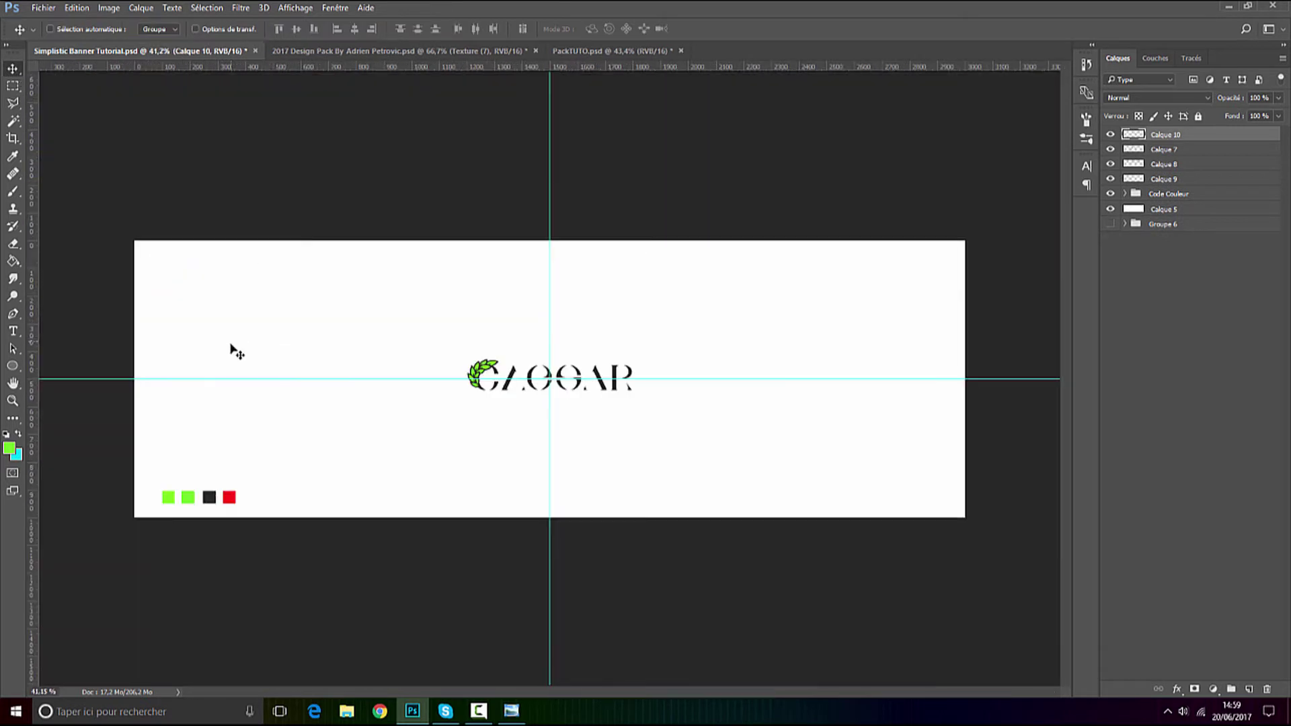
# Apply a colour overlay to the cut letters on Calque 10, using the red ff1212 sampled from the red swatch.
pyautogui.scroll(2, 136, 559)
pyautogui.scroll(1, 138, 558)
pyautogui.rightClick(1156, 139)
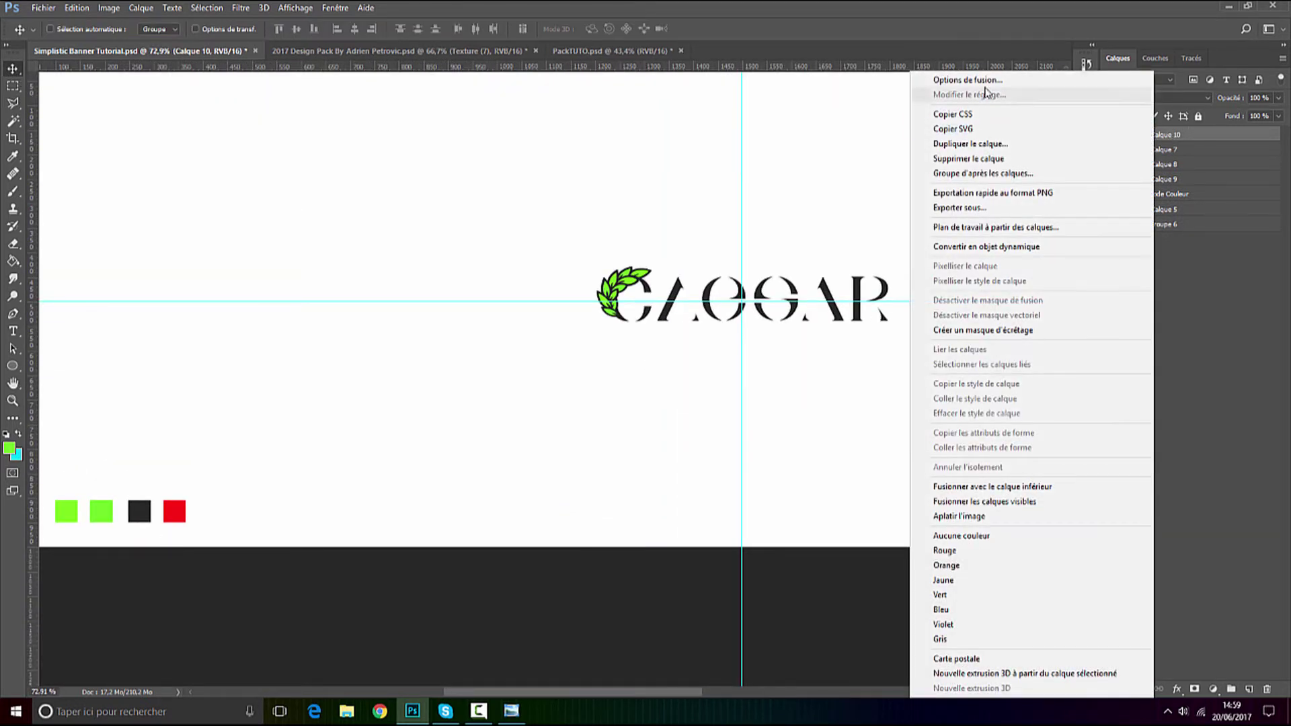
pyautogui.click(977, 82)
pyautogui.click(489, 444)
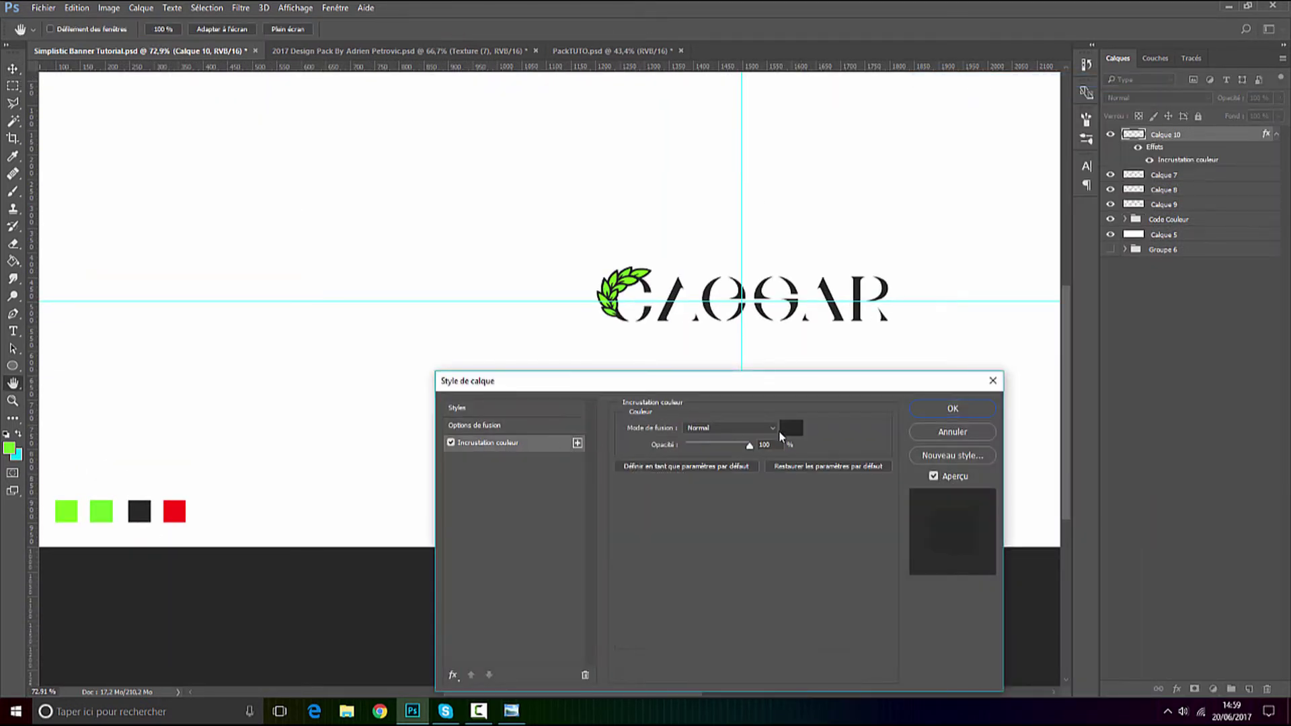
pyautogui.click(792, 429)
pyautogui.click(174, 510)
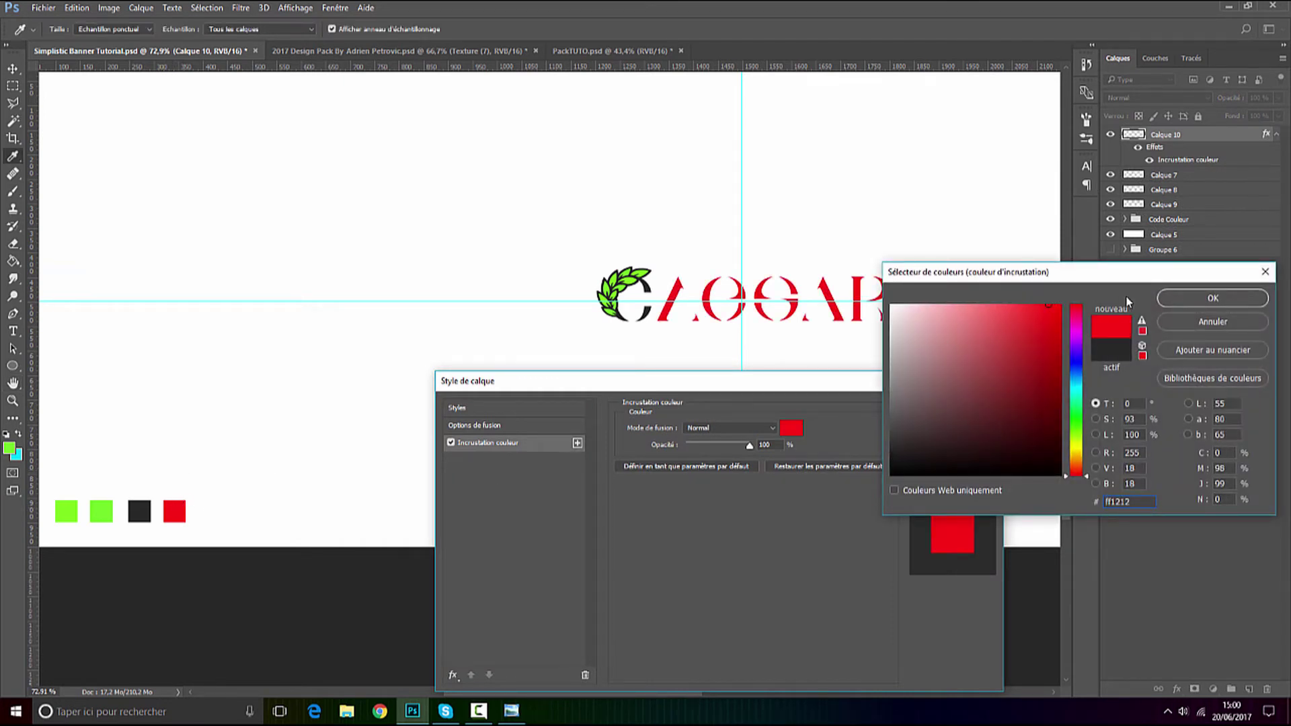
pyautogui.click(1213, 298)
pyautogui.click(954, 404)
# Create a wide paragraph text box directly beneath the CAESAR logo.
pyautogui.scroll(-2, 592, 330)
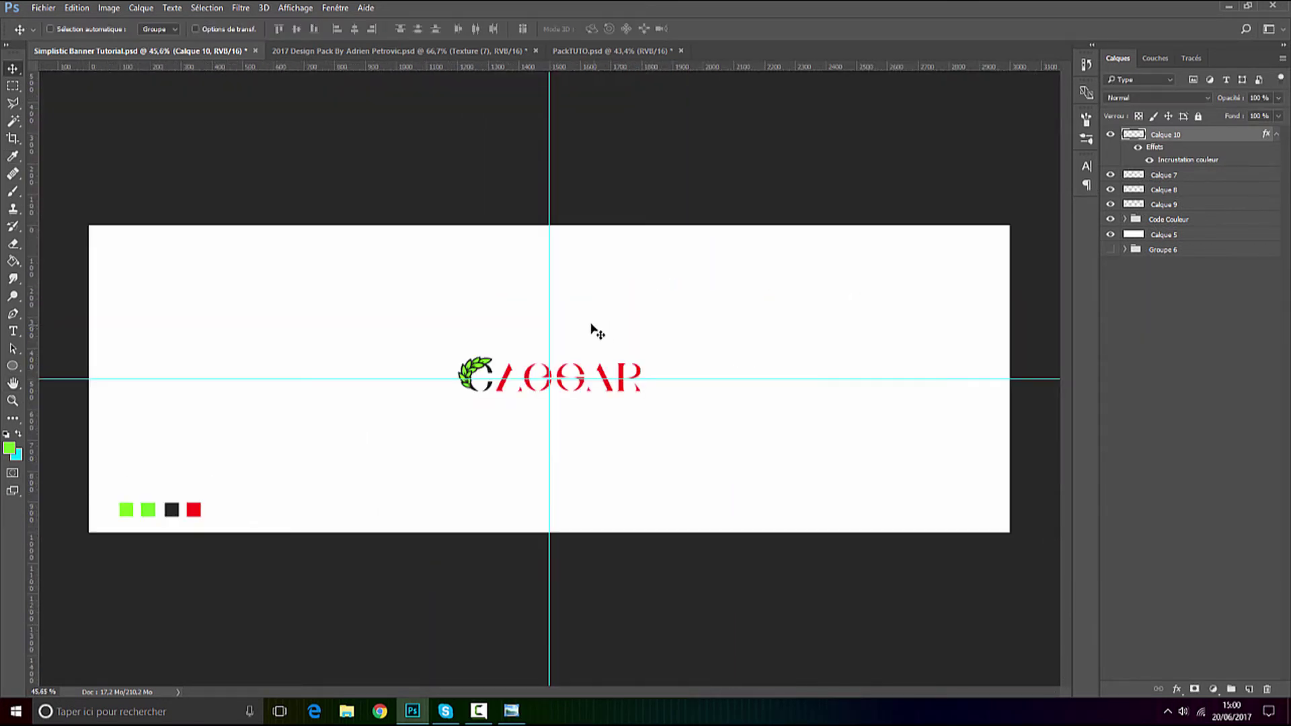
pyautogui.scroll(1, 444, 407)
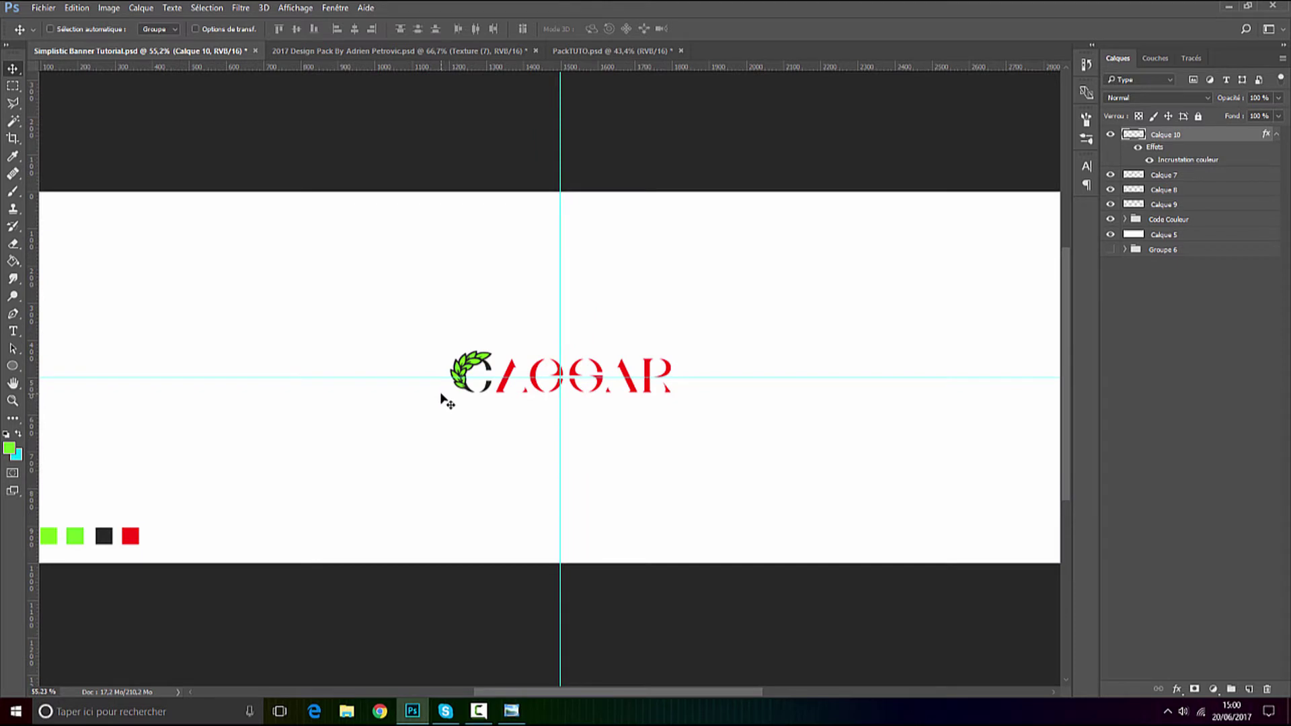
pyautogui.scroll(-1, 444, 402)
pyautogui.scroll(2, 453, 407)
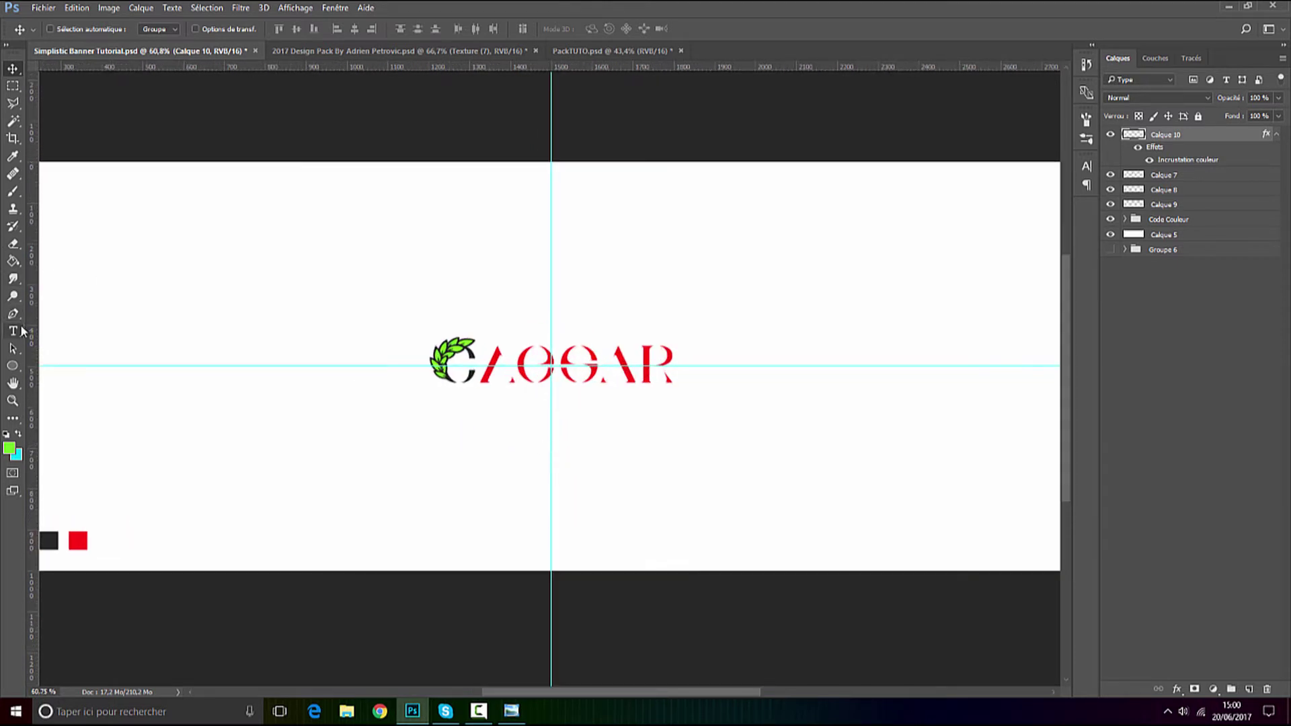
pyautogui.click(13, 331)
pyautogui.scroll(2, 606, 461)
pyautogui.moveTo(318, 352); pyautogui.dragTo(769, 421)
pyautogui.scroll(2, 453, 380)
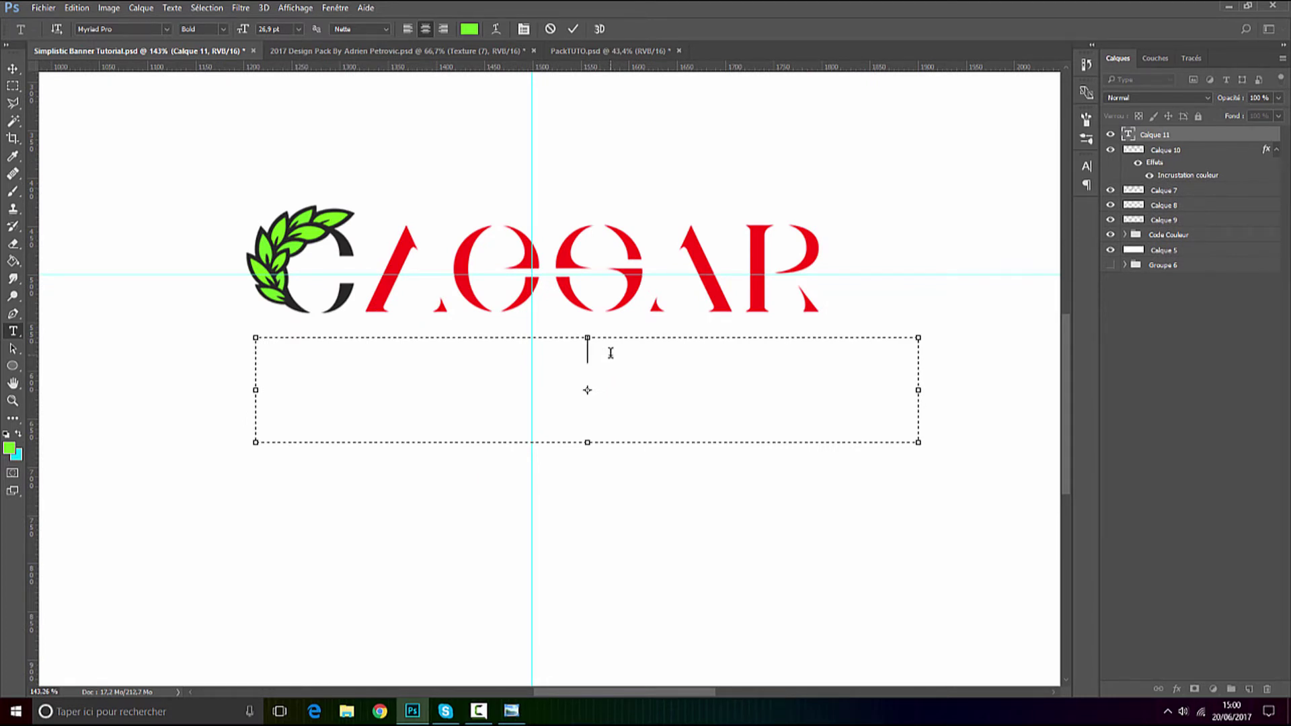
pyautogui.write('LEAD DESIGN')
pyautogui.press('BackSpace')
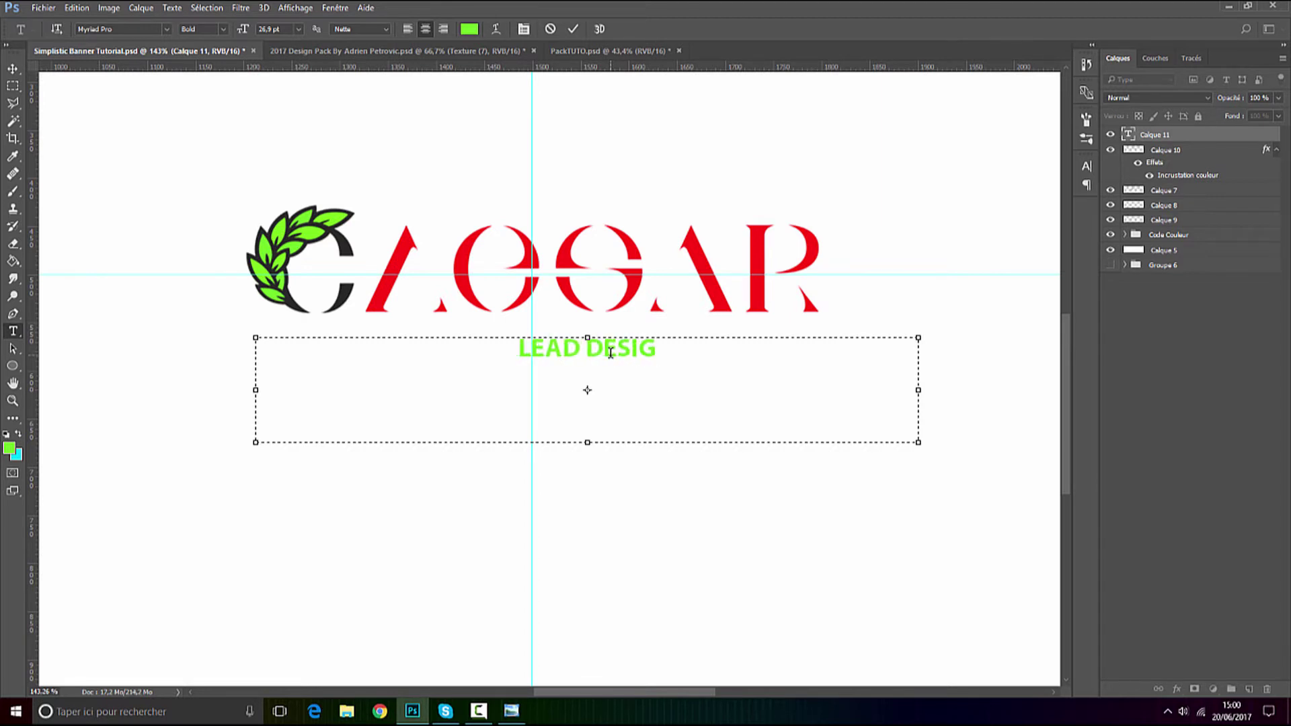
pyautogui.press('BackSpace')
pyautogui.press('BackSpace')
pyautogui.press('BackSpace')
pyautogui.press('BackSpace')
pyautogui.press('BackSpace')
pyautogui.press('BackSpace')
pyautogui.press('BackSpace')
pyautogui.press('BackSpace')
pyautogui.press('BackSpace')
pyautogui.press('BackSpace')
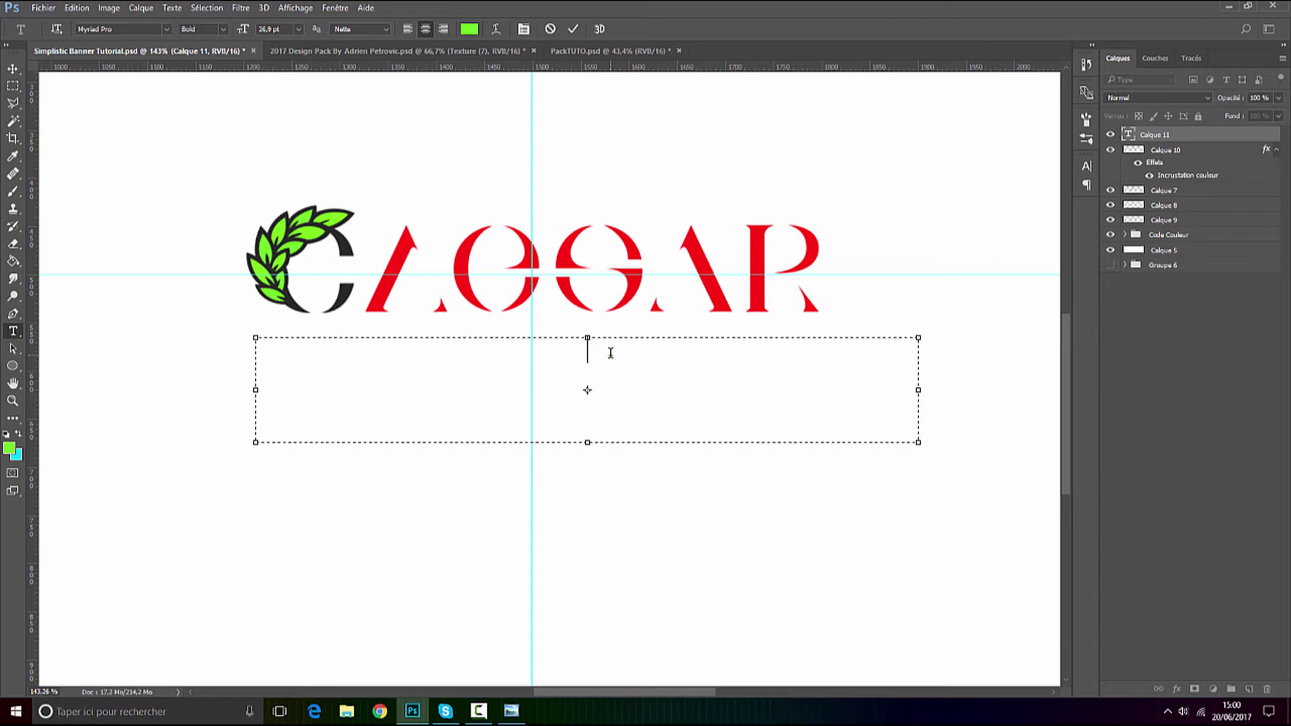
# Enter the tagline LEAD DESIGNER OF SOAR GAMING in the text box beneath the logo.
pyautogui.write('LEAD')
pyautogui.press('BackSpace')
pyautogui.press('BackSpace')
pyautogui.press('BackSpace')
pyautogui.write('EAD DESIGNER')
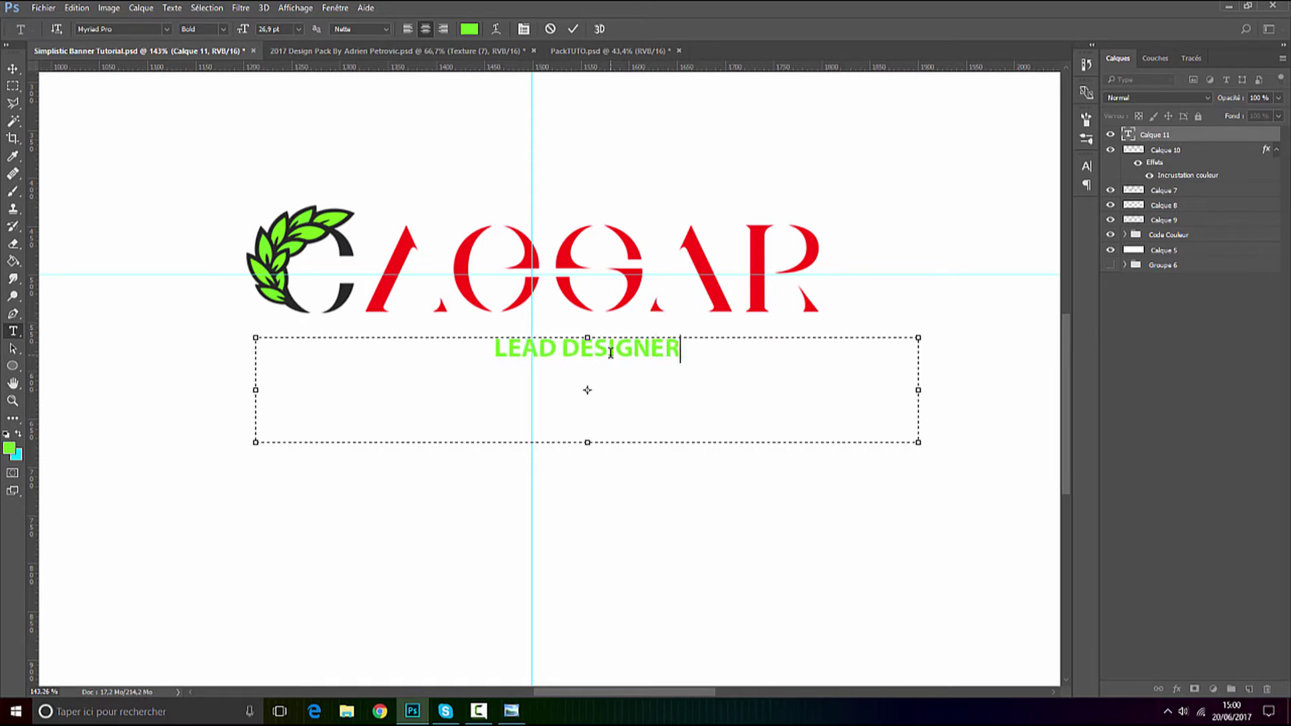
pyautogui.write(' OF')
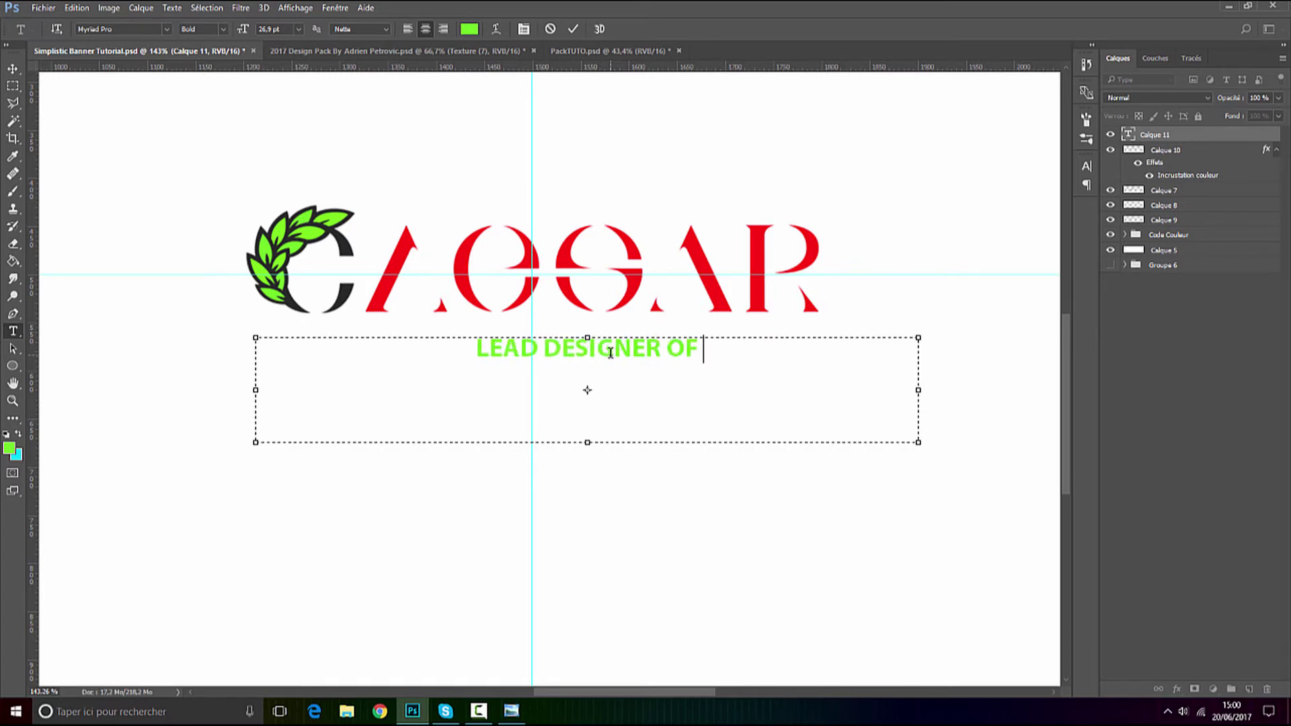
pyautogui.write(' SOAR GAMING')
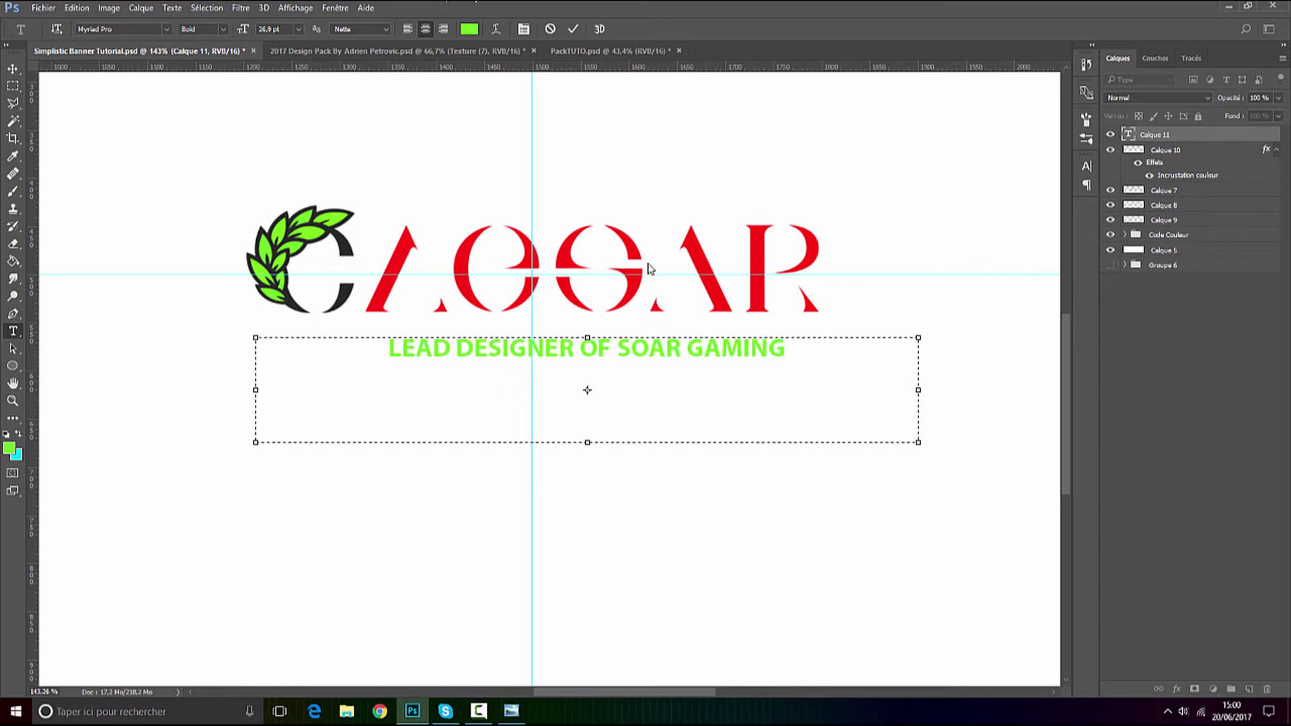
# Centre the tagline's text box on the vertical guide just below the logo and set the text size to 25 pt.
pyautogui.moveTo(654, 325); pyautogui.dragTo(600, 322)
pyautogui.hotkey('shift', 'Left')
pyautogui.hotkey('ctrl', 'a')
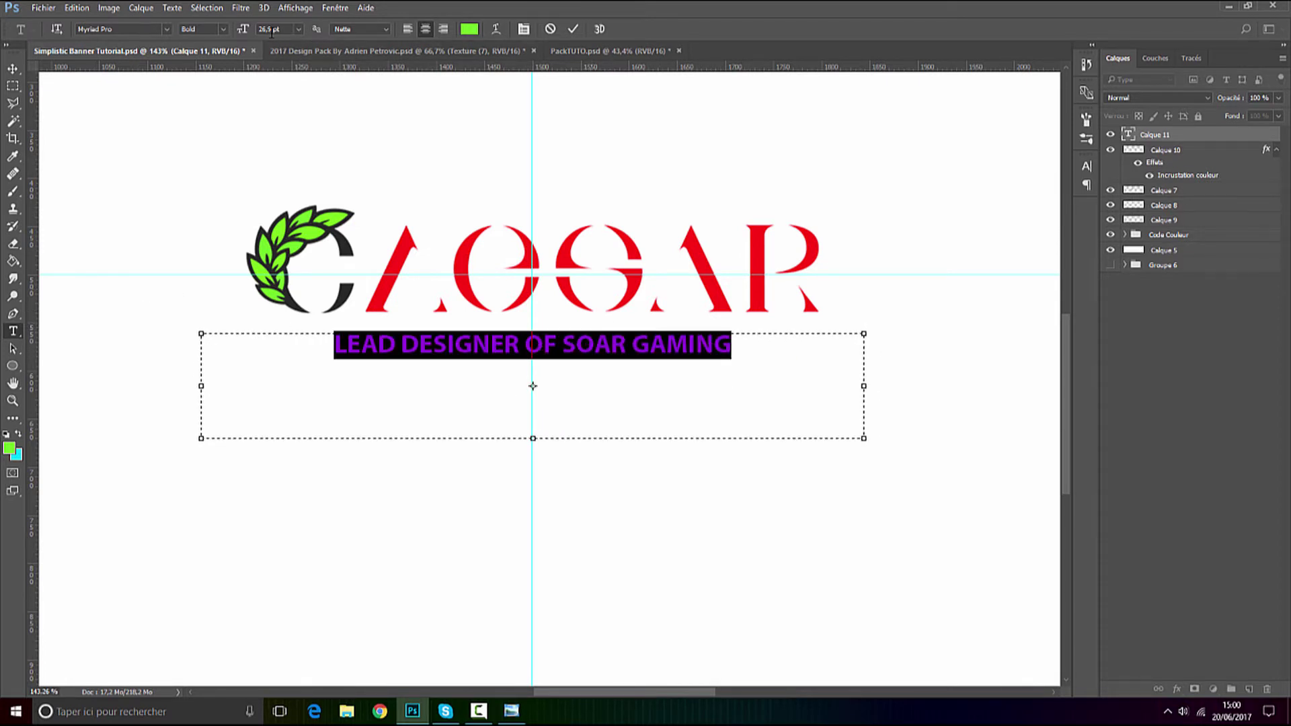
pyautogui.write('25')
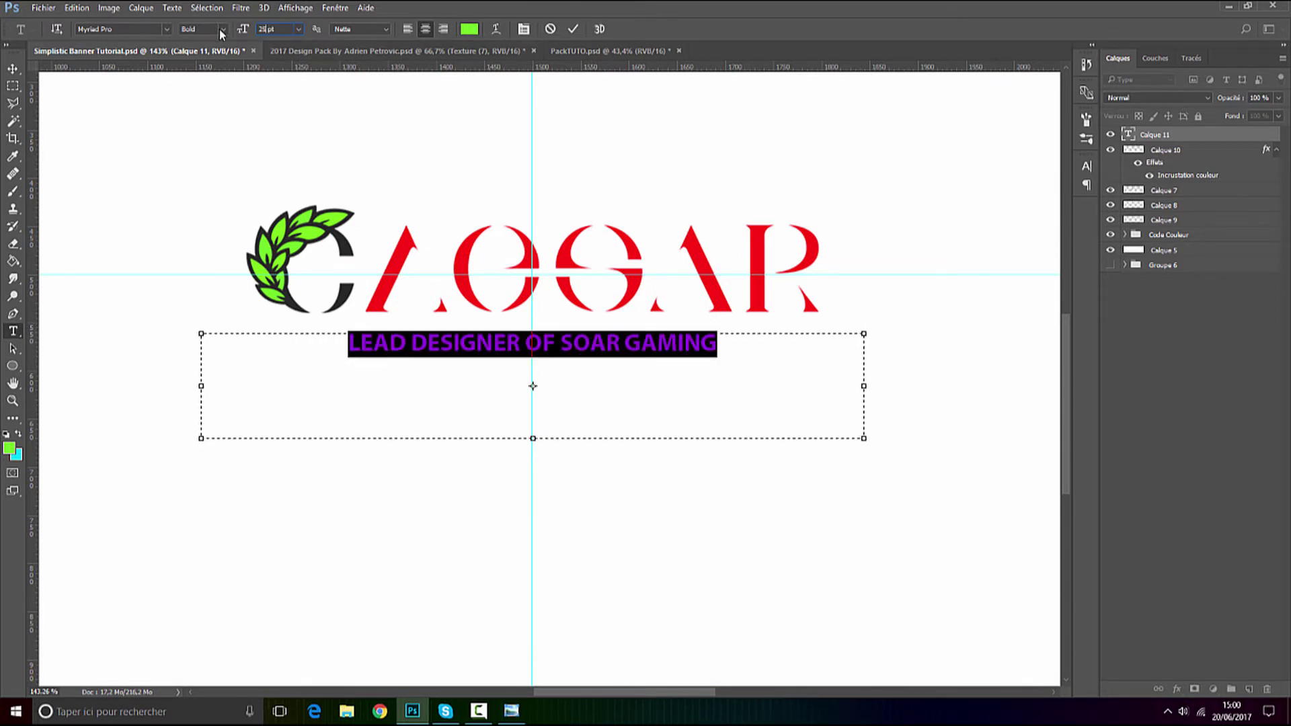
pyautogui.hotkey('ctrl', 'Return')
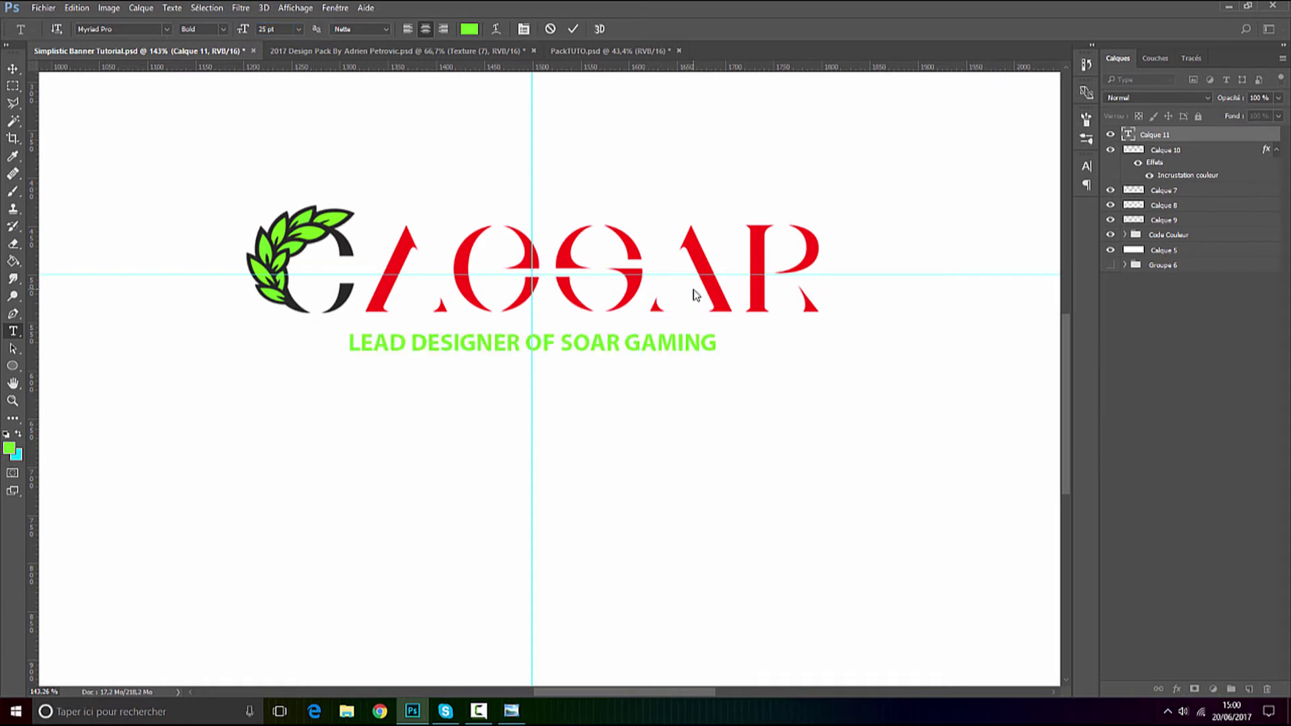
pyautogui.scroll(-5, 565, 299)
pyautogui.scroll(-1, 390, 357)
pyautogui.scroll(2, 173, 568)
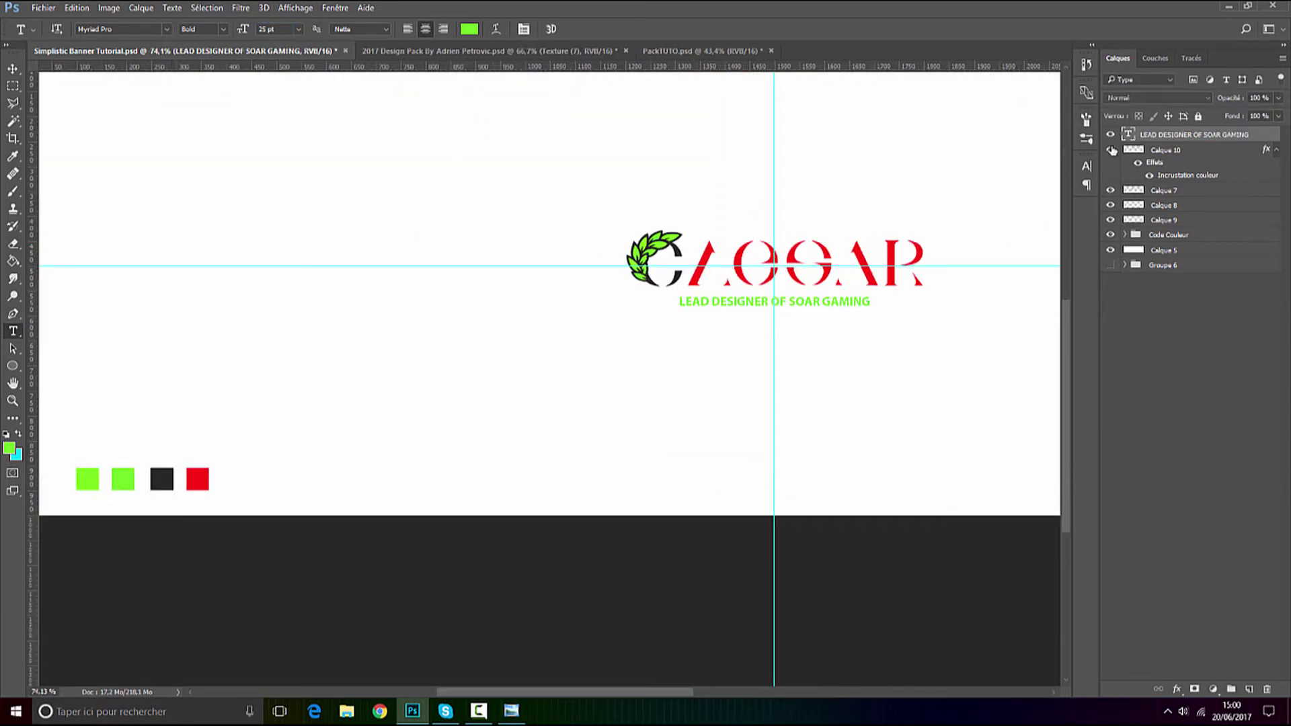
# Check the tagline in the reference banner image and insert "& CREATIVE" between LEAD and DESIGNER in the Photoshop text.
pyautogui.click(504, 716)
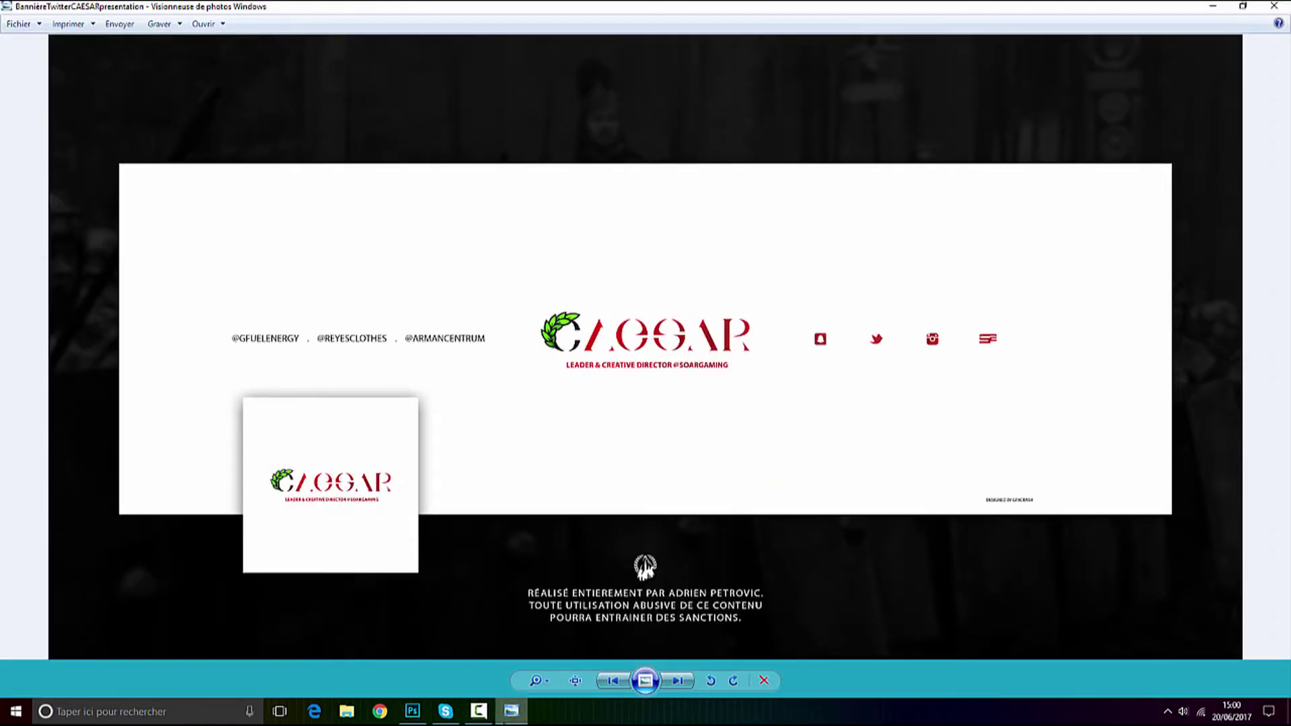
pyautogui.click(506, 718)
pyautogui.scroll(6, 740, 282)
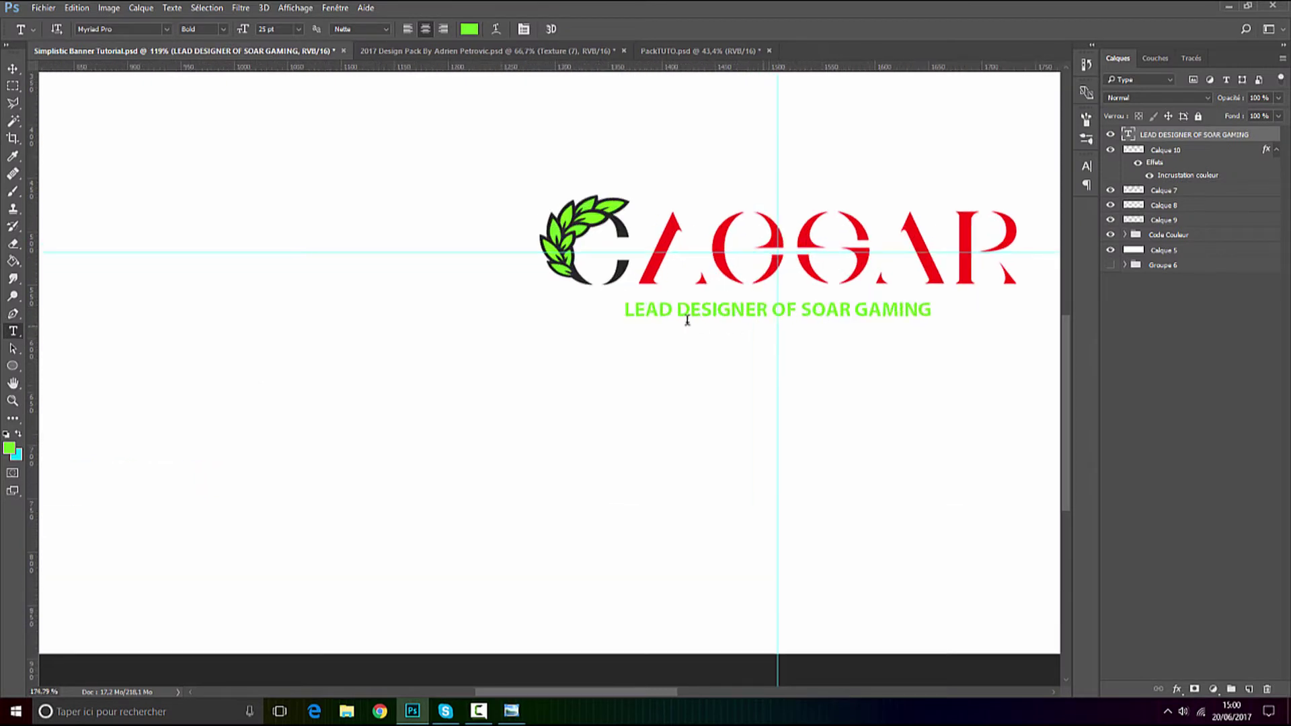
pyautogui.click(631, 304)
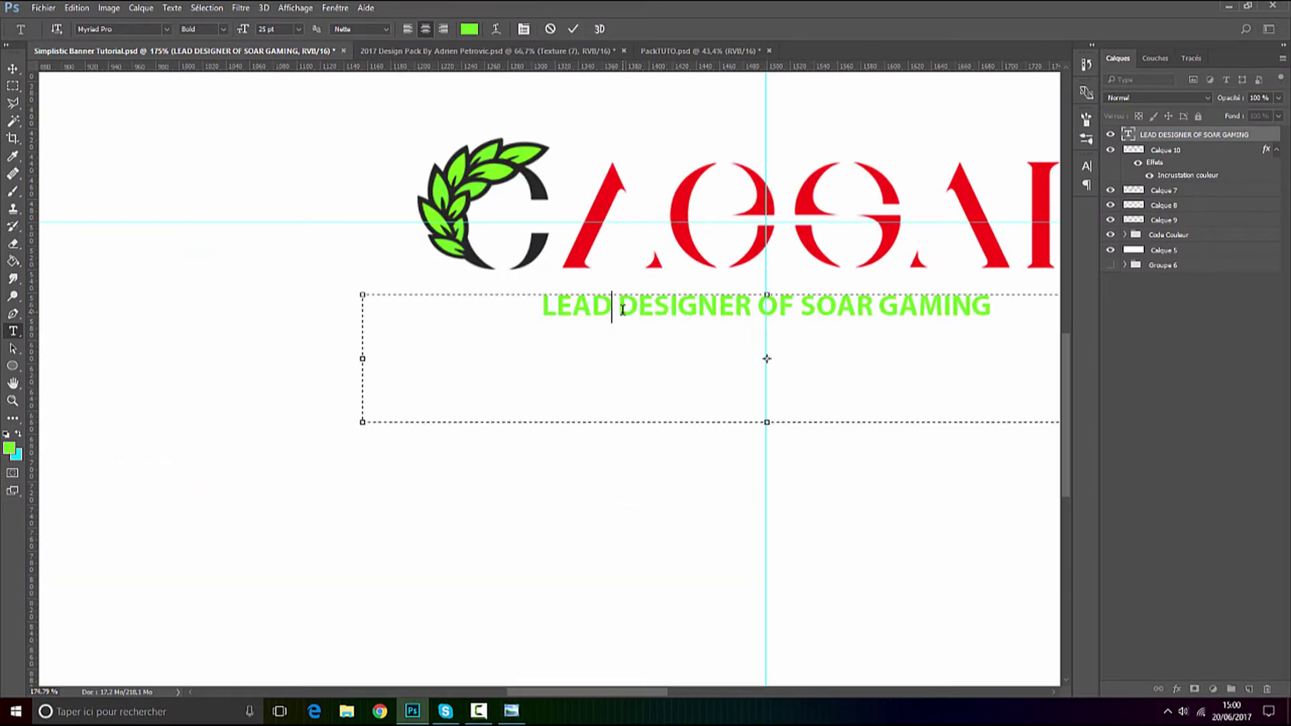
pyautogui.write('1')
pyautogui.press('BackSpace')
pyautogui.write('&')
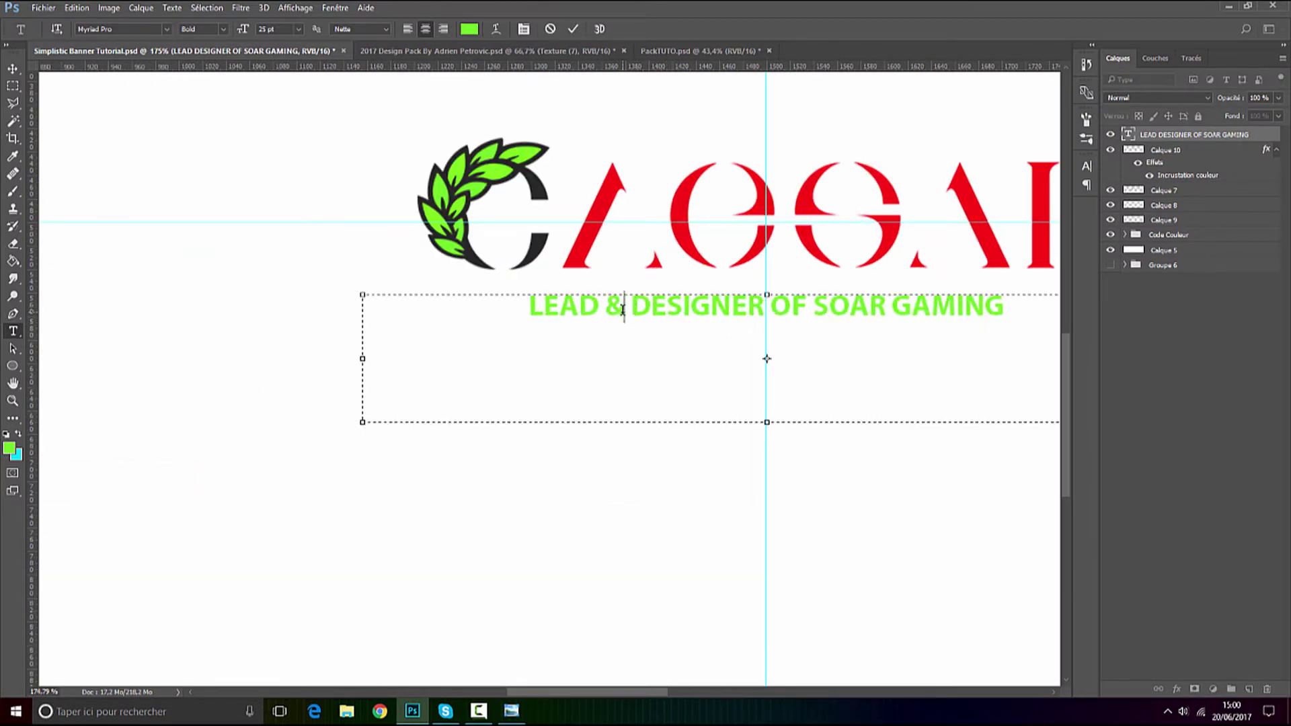
pyautogui.write(' CREATIVE')
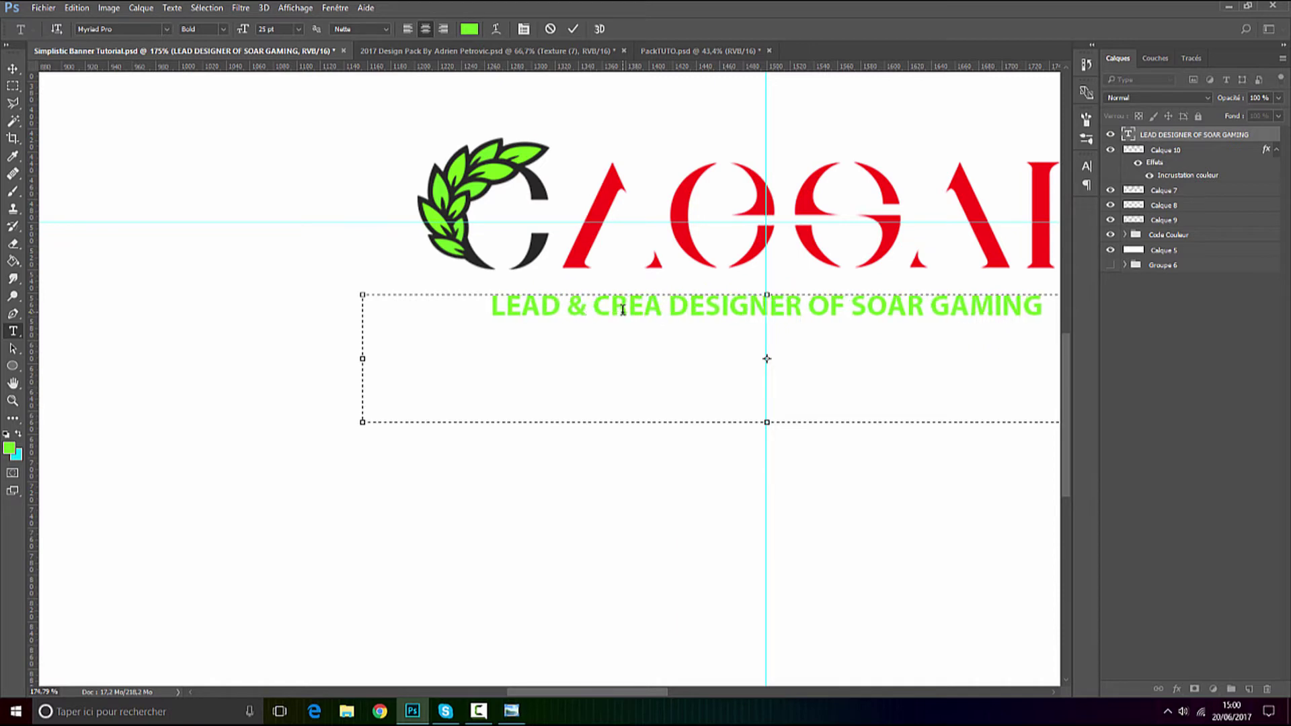
# Switch to the reference banner image in the photo viewer to compare its tagline wording with the edited text.
pyautogui.scroll(-4, 663, 342)
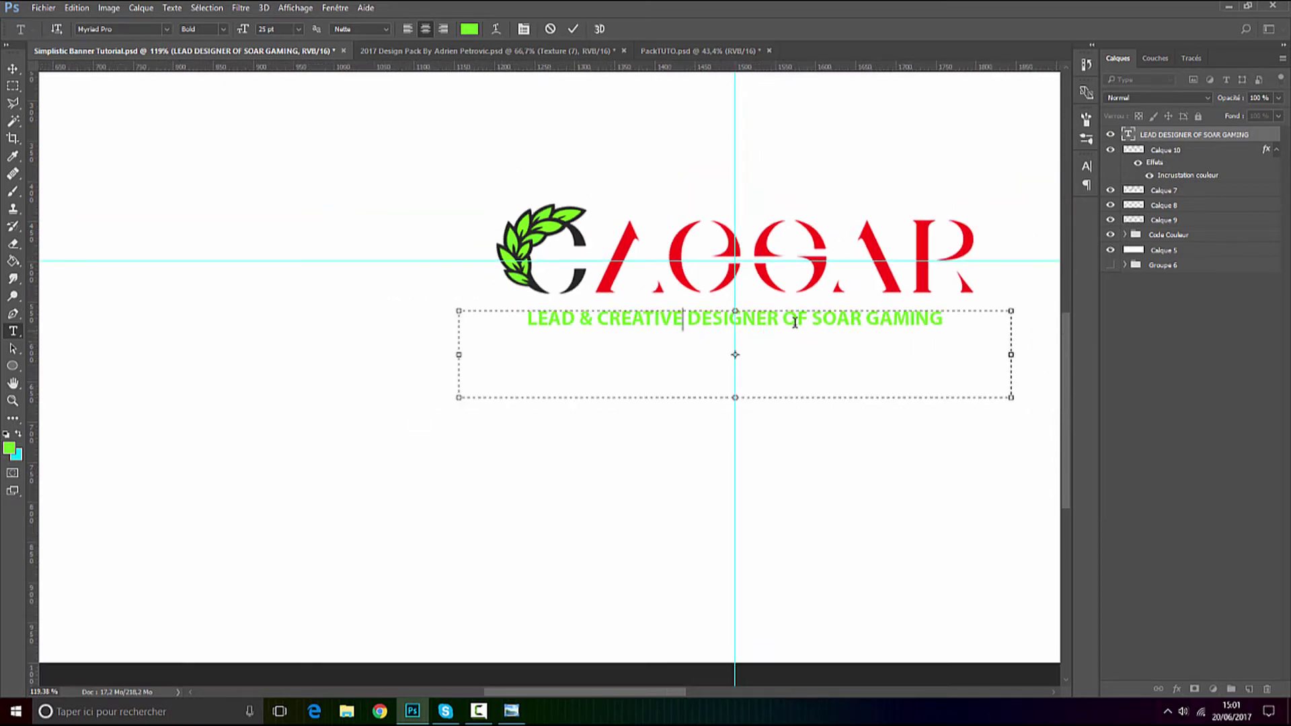
pyautogui.scroll(3, 690, 319)
pyautogui.click(511, 712)
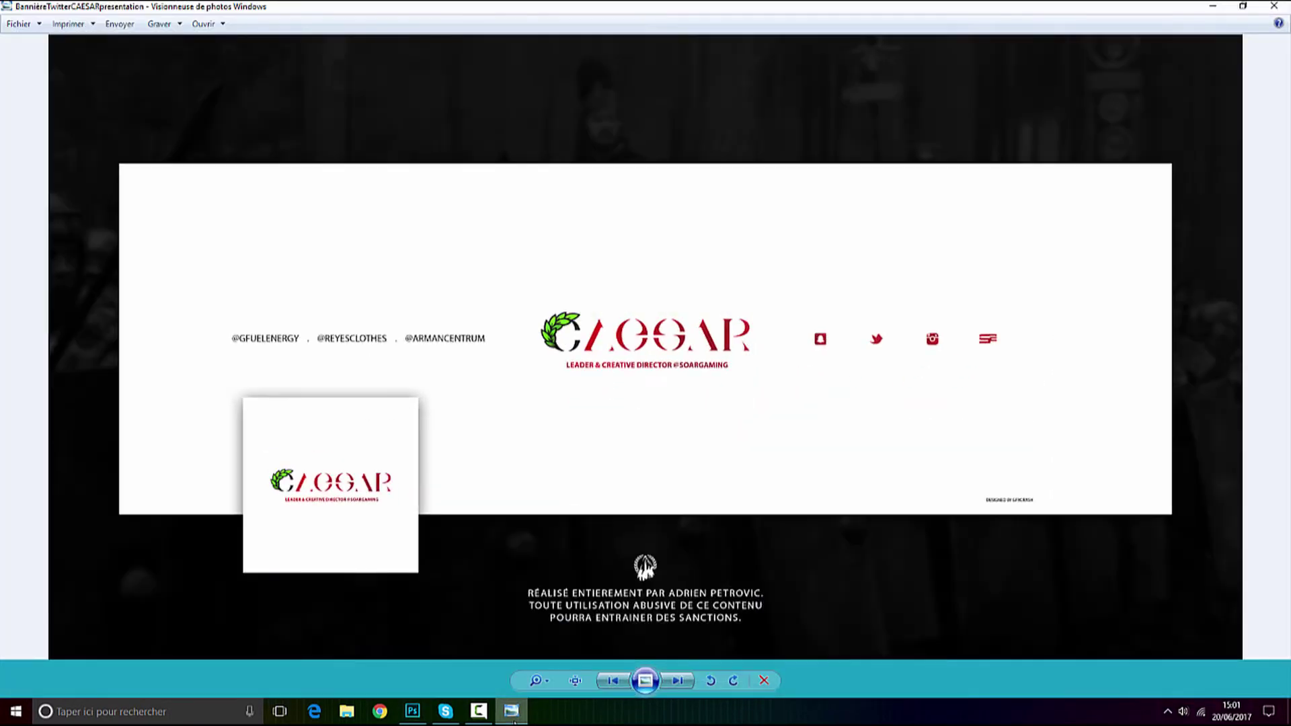
pyautogui.click(513, 720)
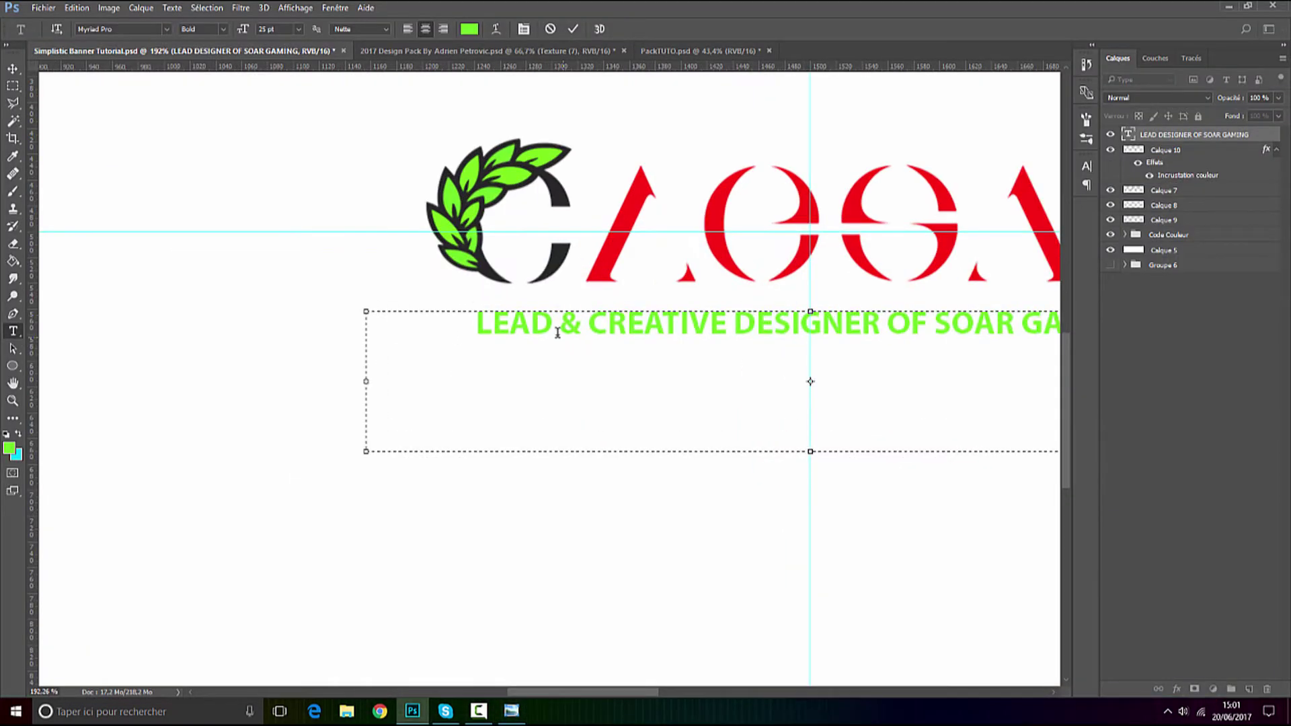
pyautogui.write('ER')
pyautogui.scroll(-5, 567, 327)
pyautogui.scroll(5, 782, 328)
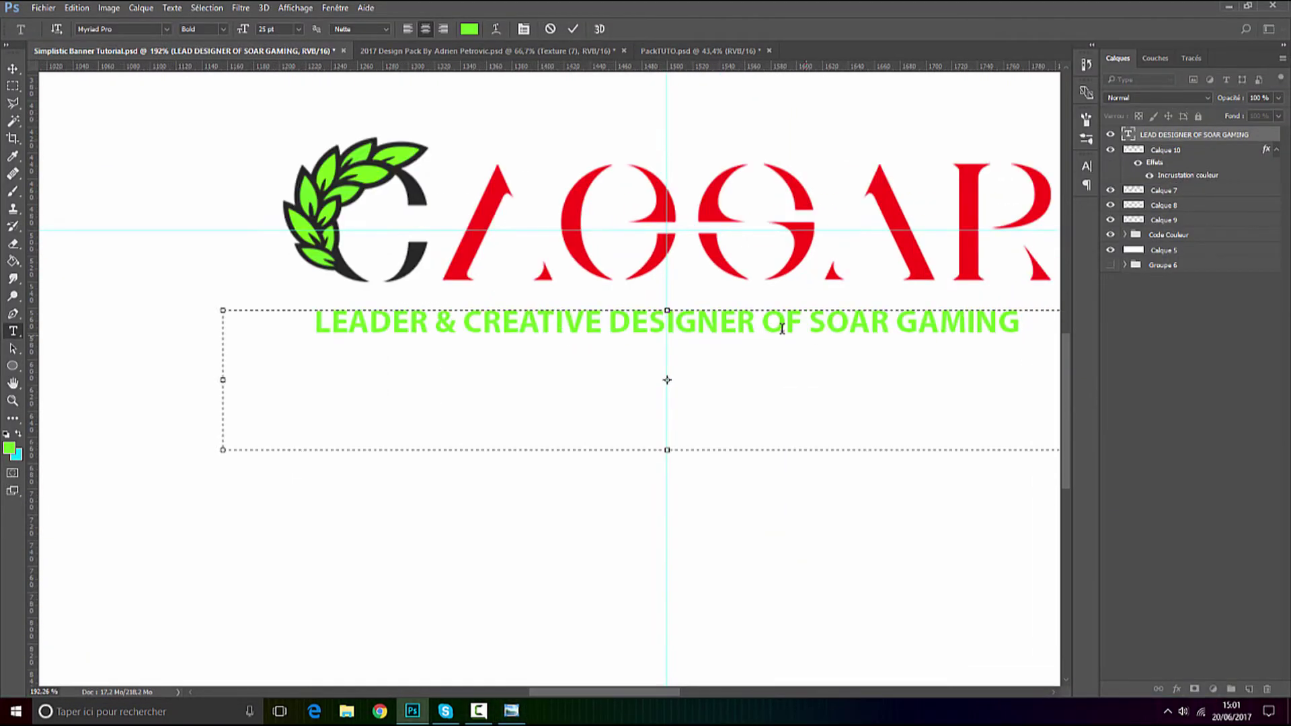
pyautogui.moveTo(753, 320); pyautogui.dragTo(607, 336)
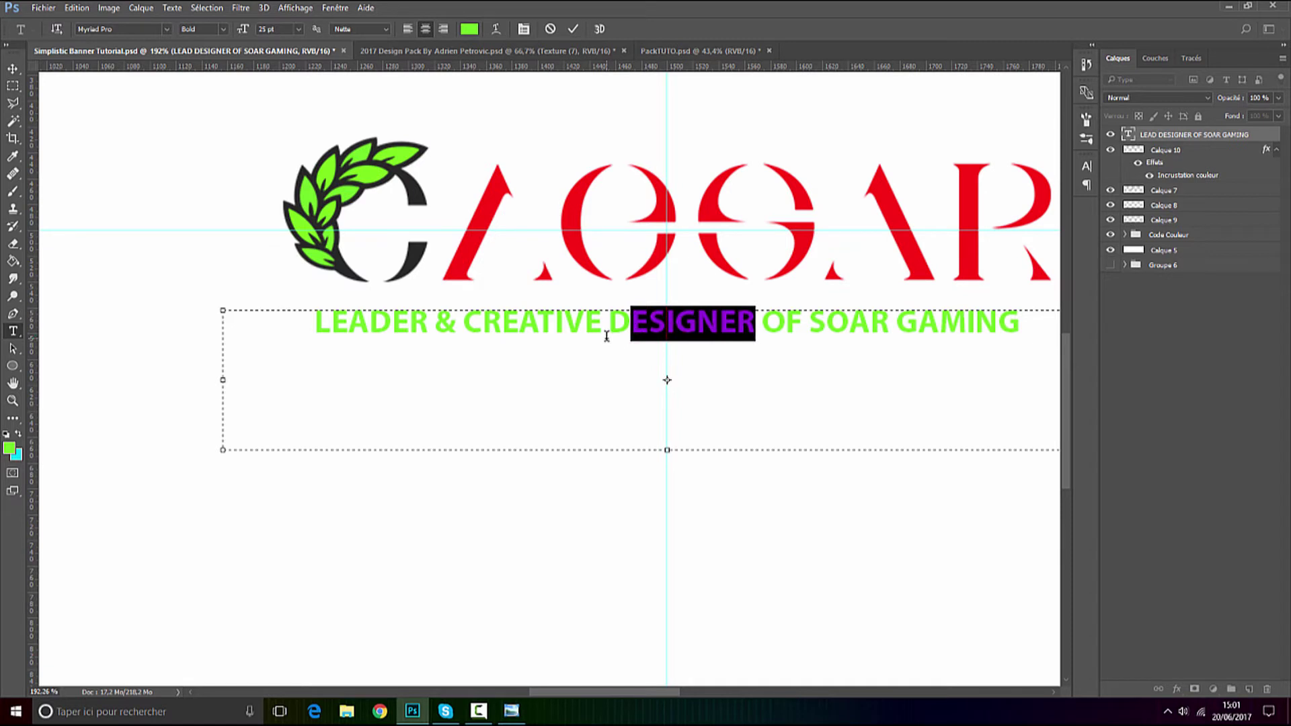
pyautogui.write('IRECTOR')
pyautogui.scroll(-3, 634, 340)
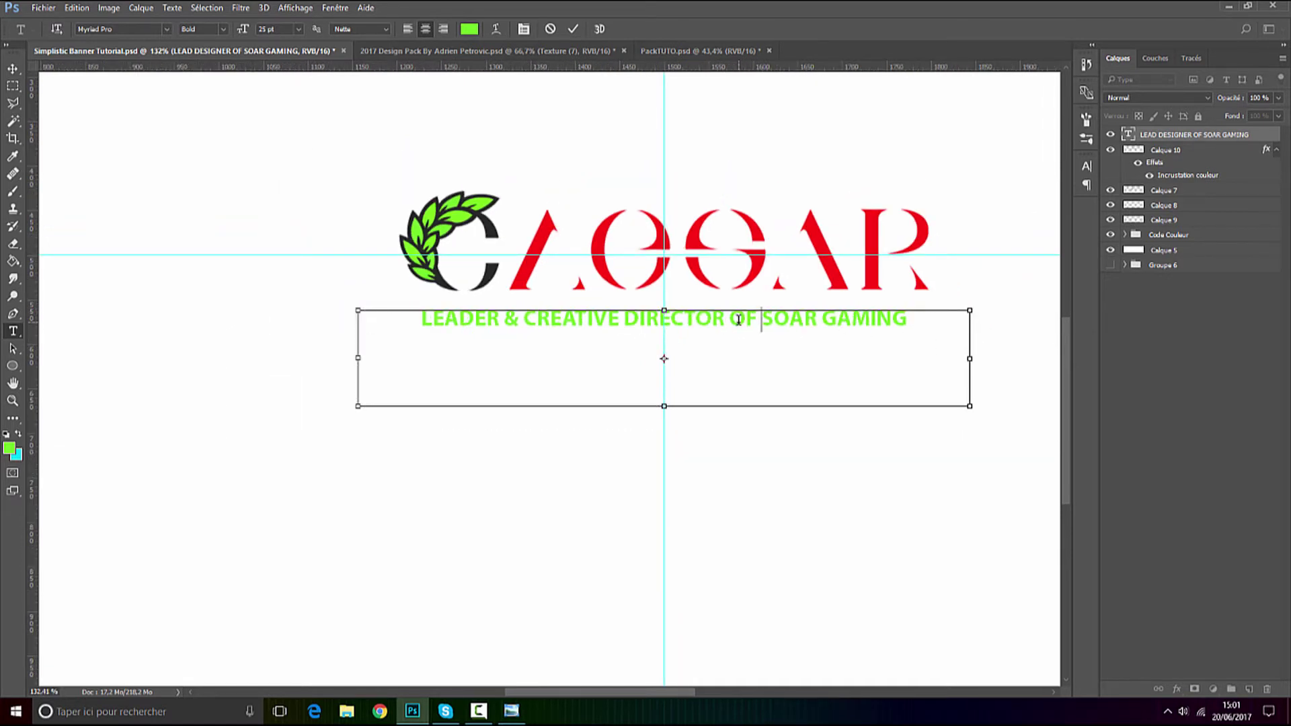
pyautogui.write('@')
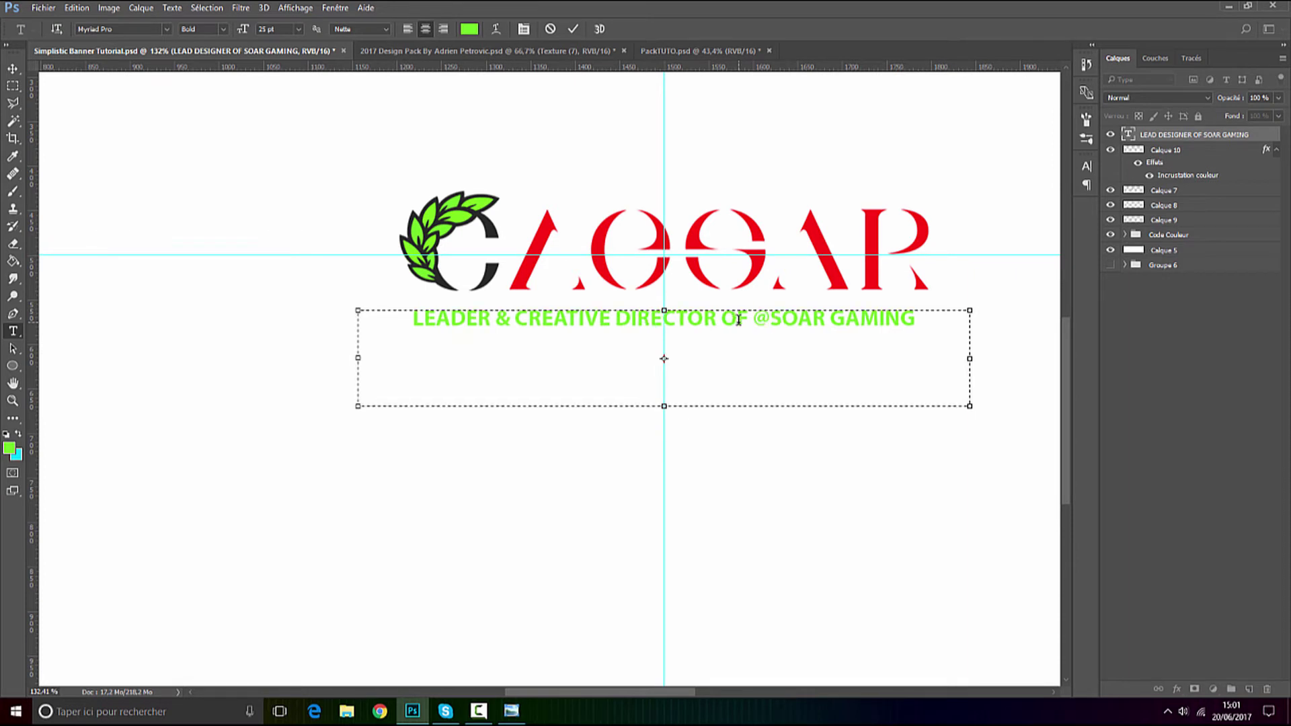
# Reduce the whole tagline's text size to 22 pt and recolour it with the red sampled from the logo's letters.
pyautogui.doubleClick(876, 334)
pyautogui.hotkey('ctrl', 'a')
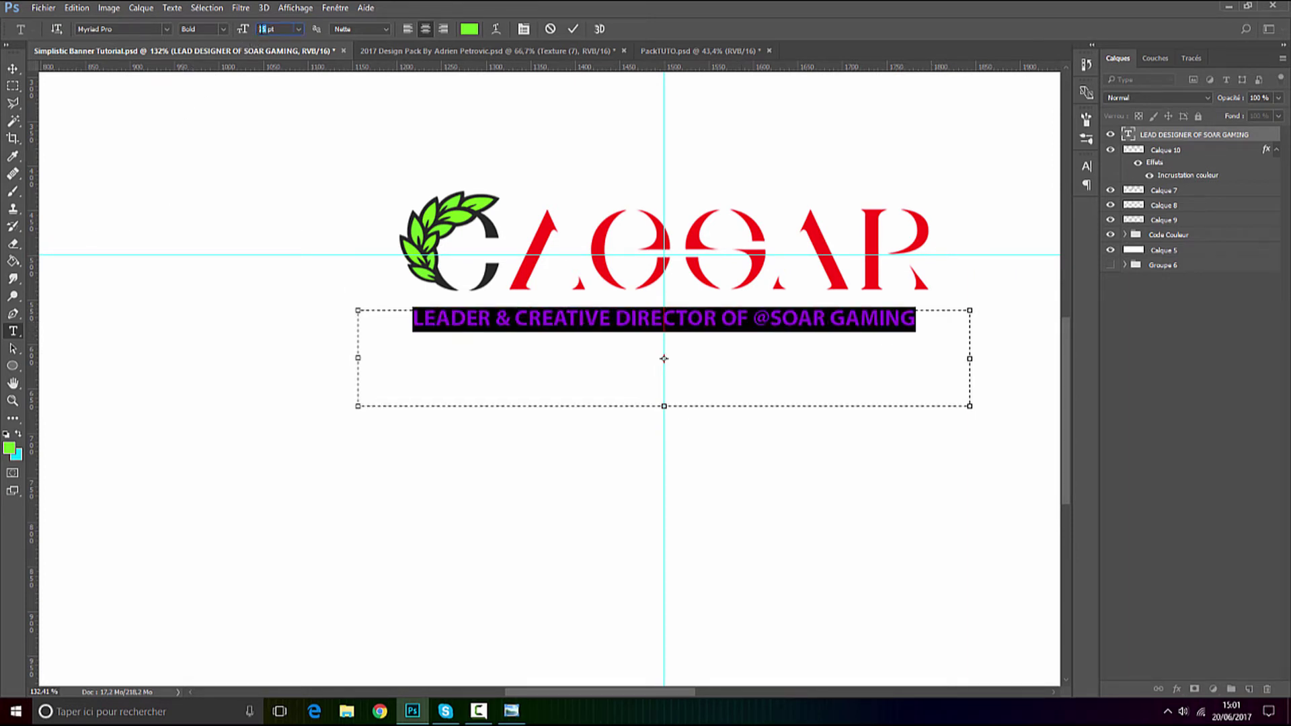
pyautogui.press('Down')
pyautogui.press('Down')
pyautogui.press('Down')
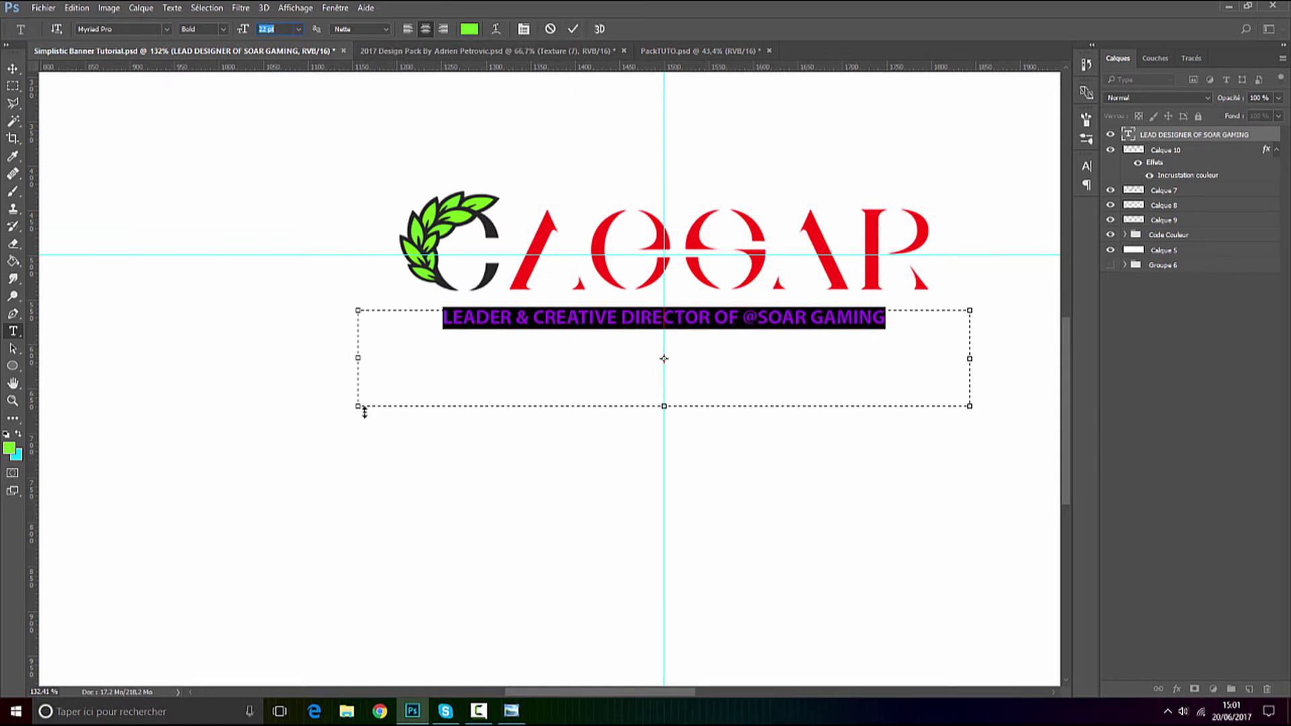
pyautogui.click(470, 29)
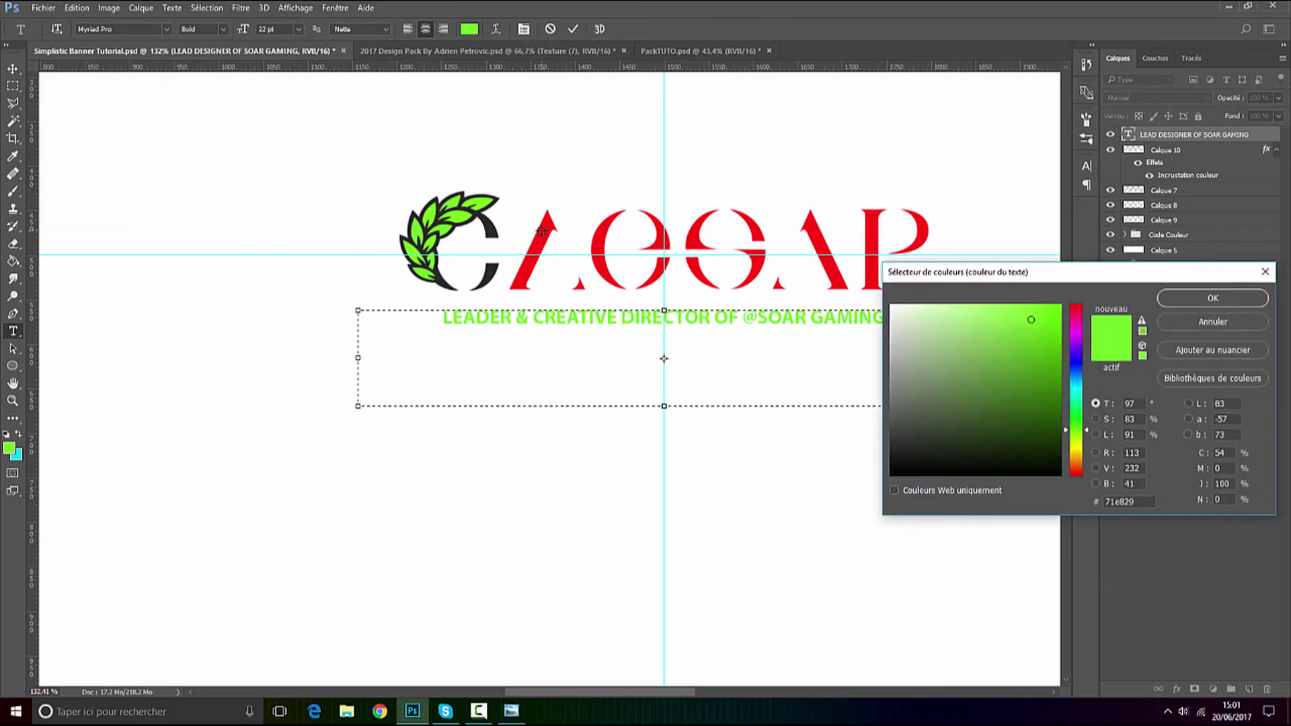
pyautogui.click(541, 232)
pyautogui.click(1185, 300)
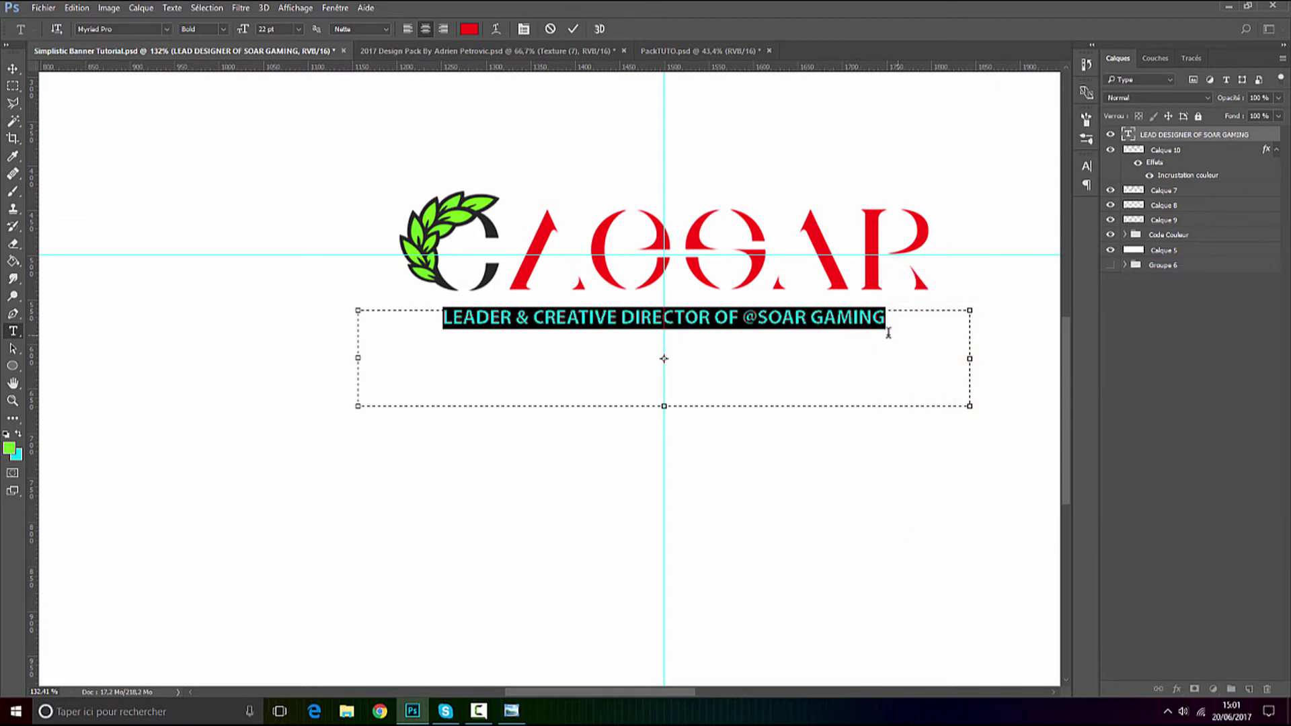
# Set the tagline's text size to 20 pt and commit the text edit.
pyautogui.write('20')
pyautogui.press('Return')
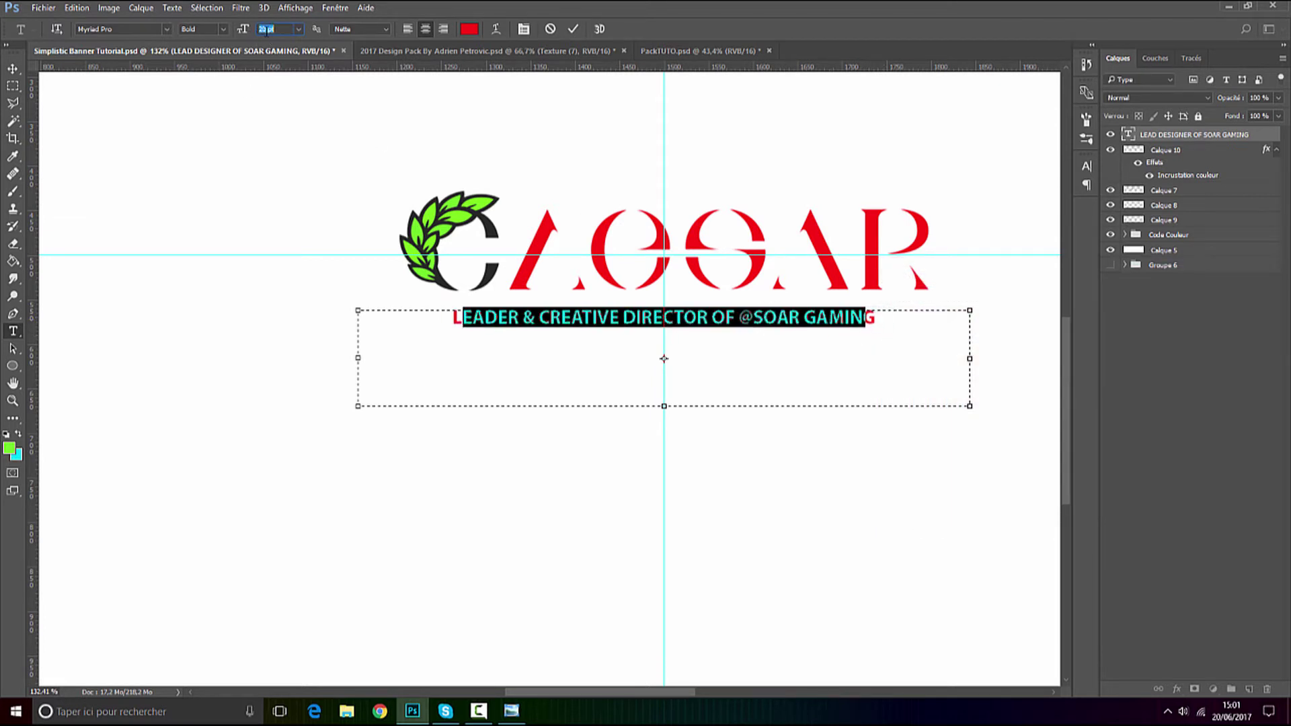
pyautogui.click(570, 30)
pyautogui.press('v')
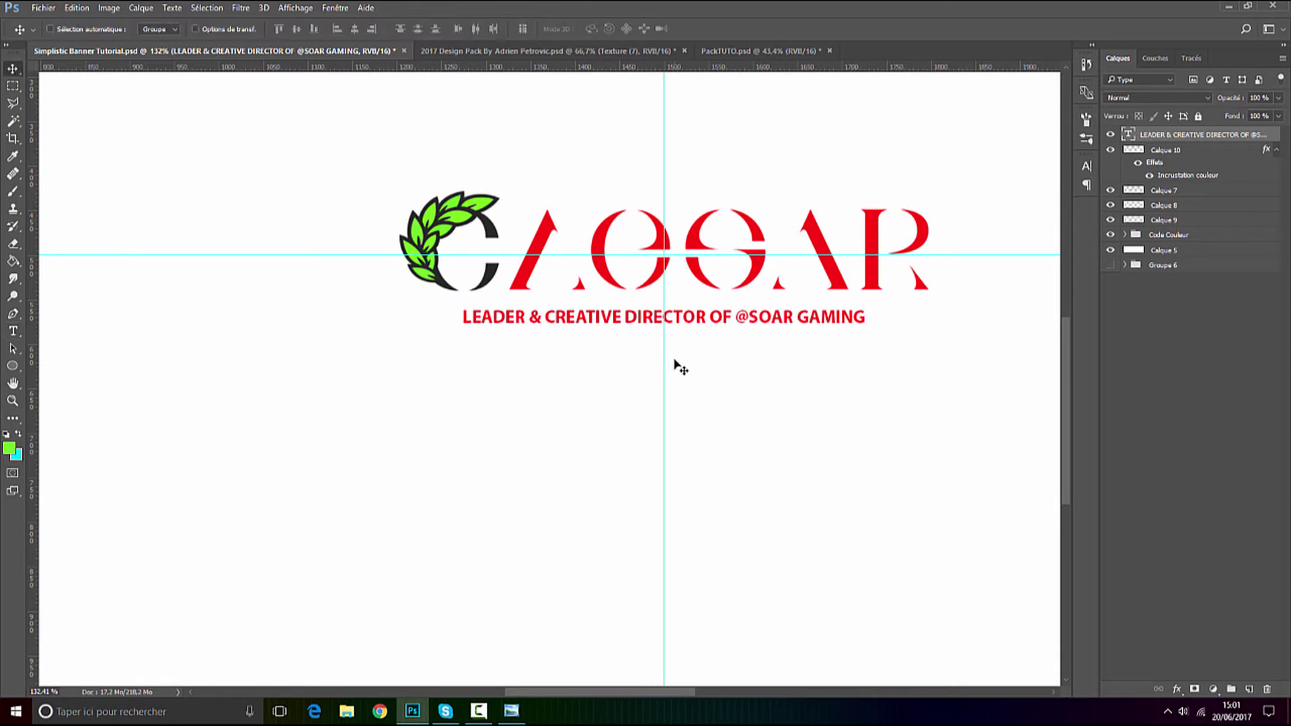
pyautogui.scroll(-5, 730, 361)
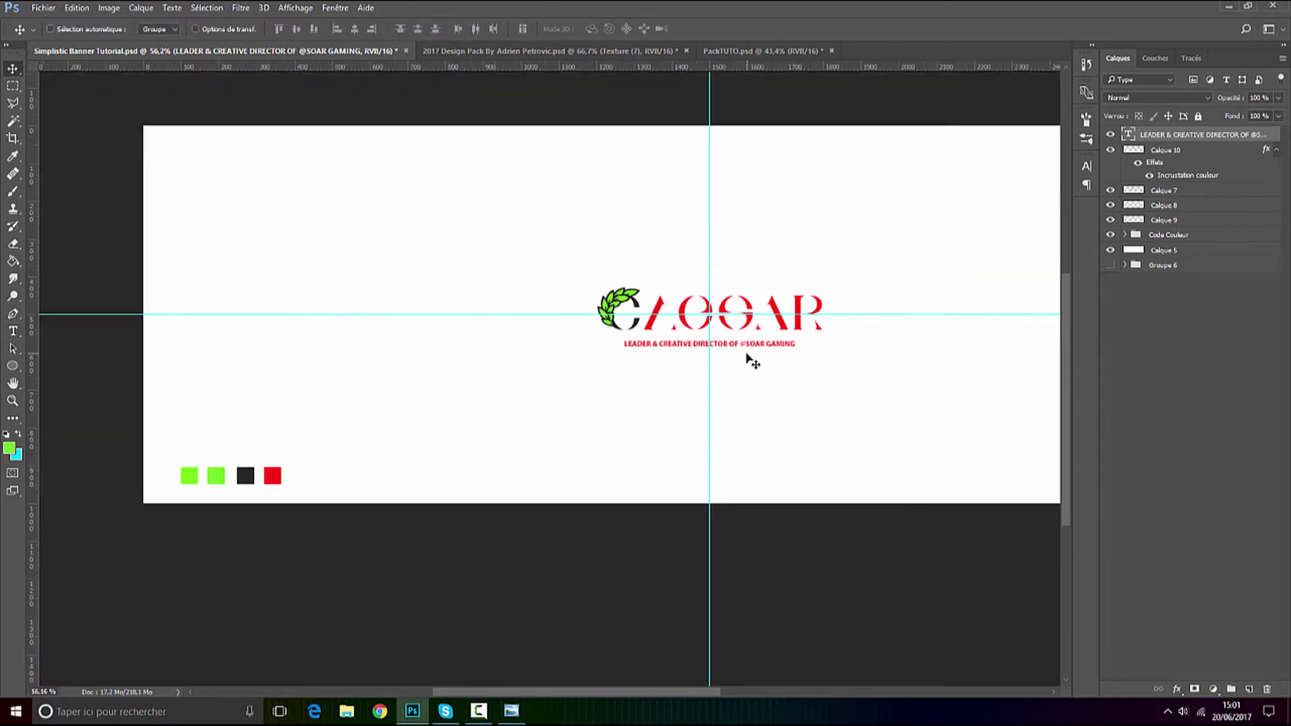
pyautogui.scroll(-2, 787, 357)
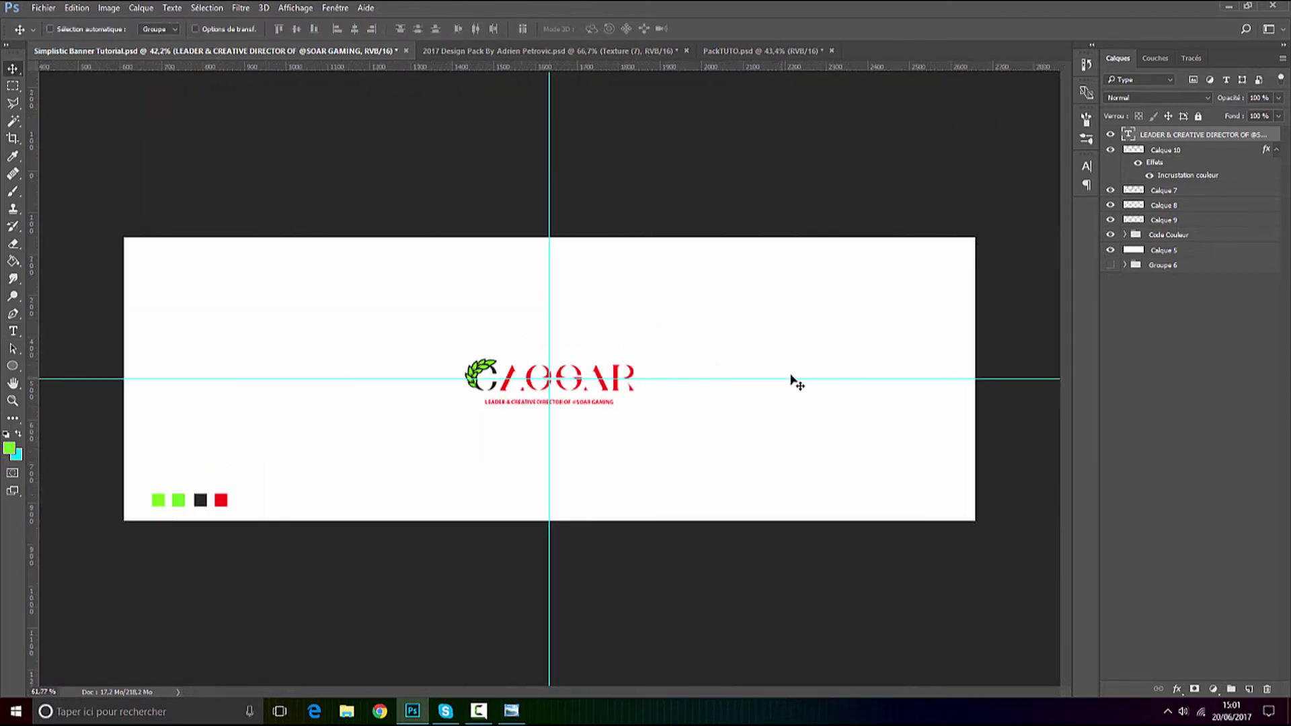
pyautogui.scroll(2, 797, 382)
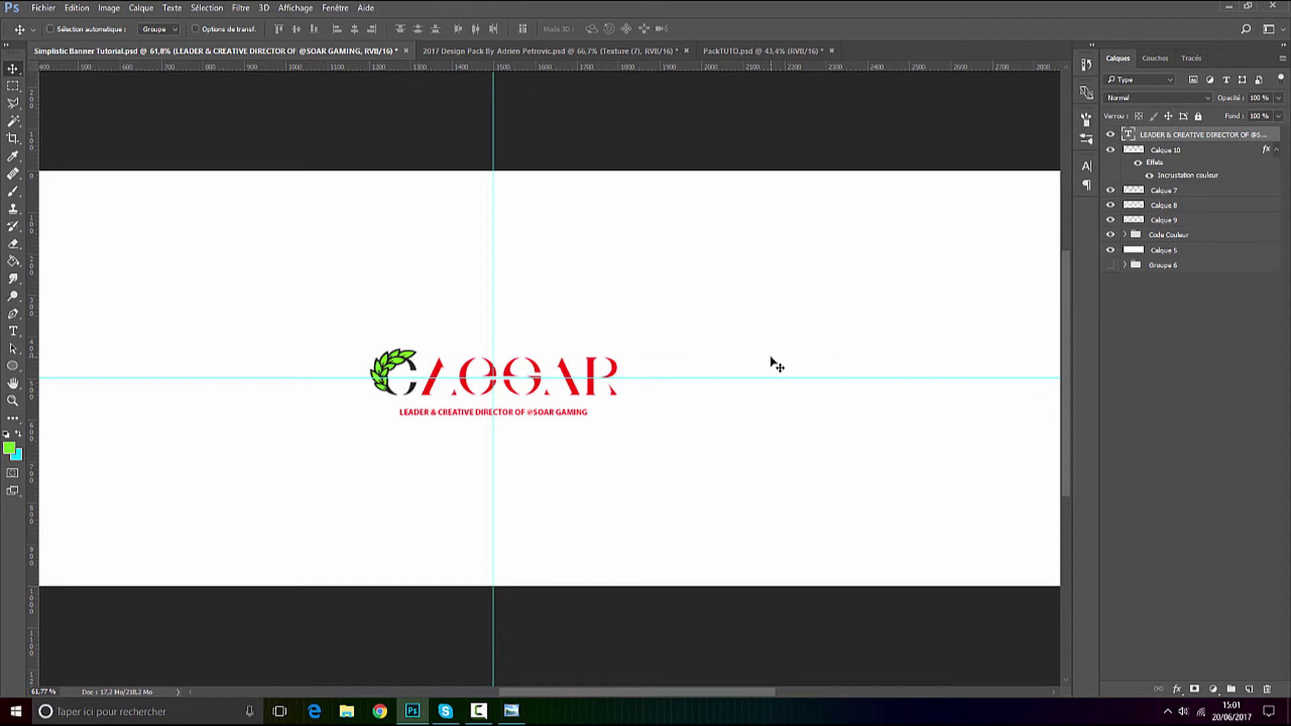
# In the PackTUTO.psd document, toggle the layers' visibility to identify the one holding the small SOAR icon.
pyautogui.click(723, 50)
pyautogui.scroll(2, 541, 306)
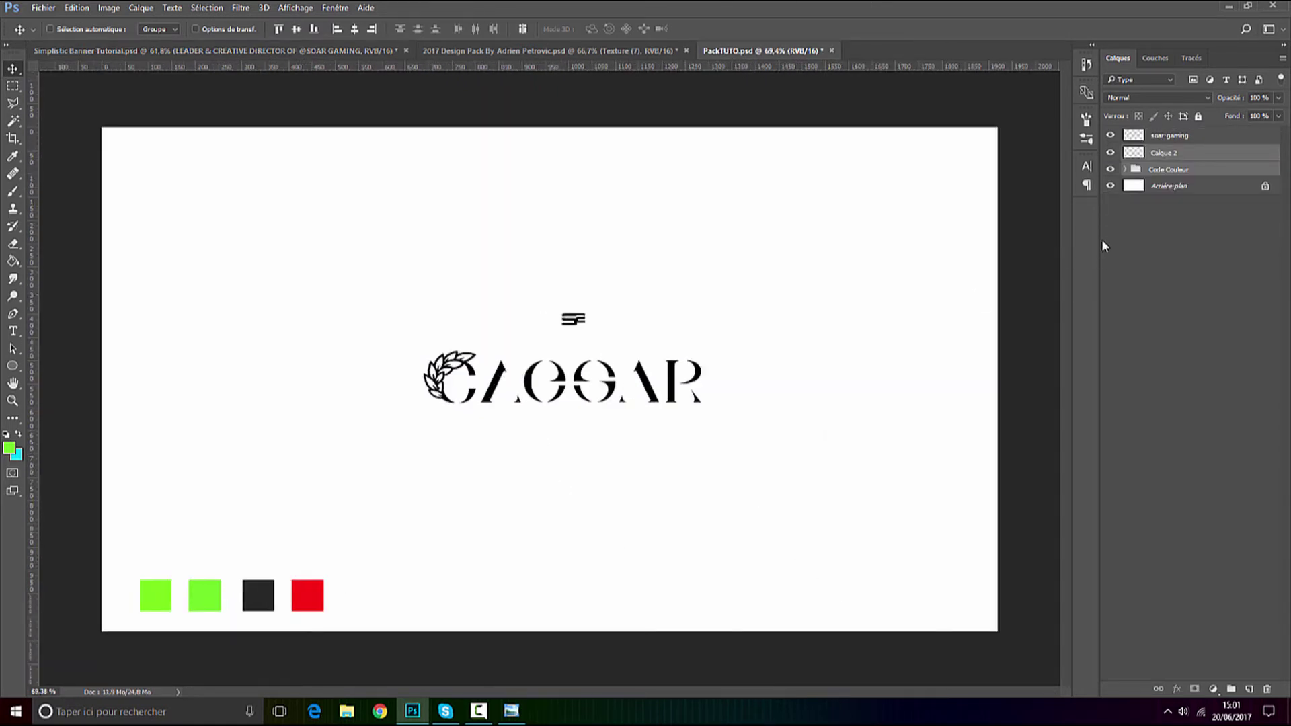
pyautogui.click(1112, 170)
pyautogui.click(1111, 169)
pyautogui.click(1111, 153)
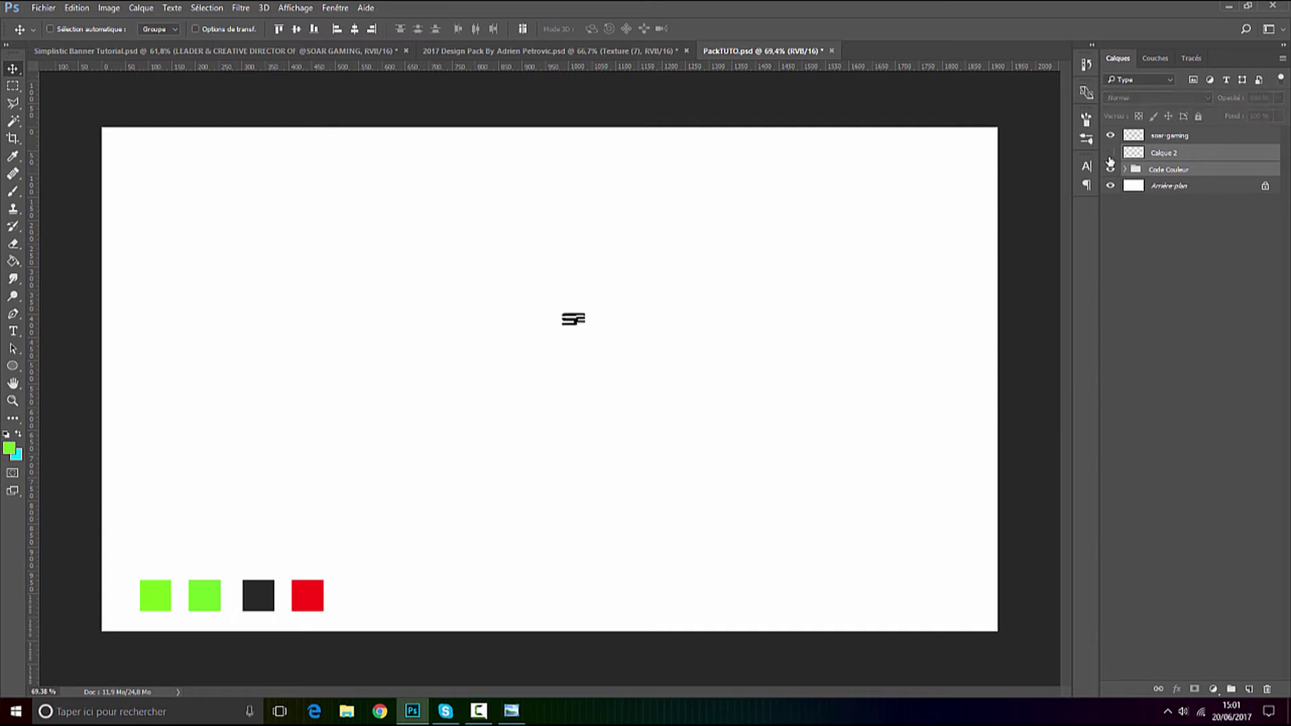
pyautogui.click(1111, 153)
pyautogui.click(1111, 135)
pyautogui.click(1112, 135)
# Duplicate the soar-gaming layer from PackTUTO.psd into Simplistic Banner Tutorial.psd.
pyautogui.click(1171, 136)
pyautogui.rightClick(1170, 136)
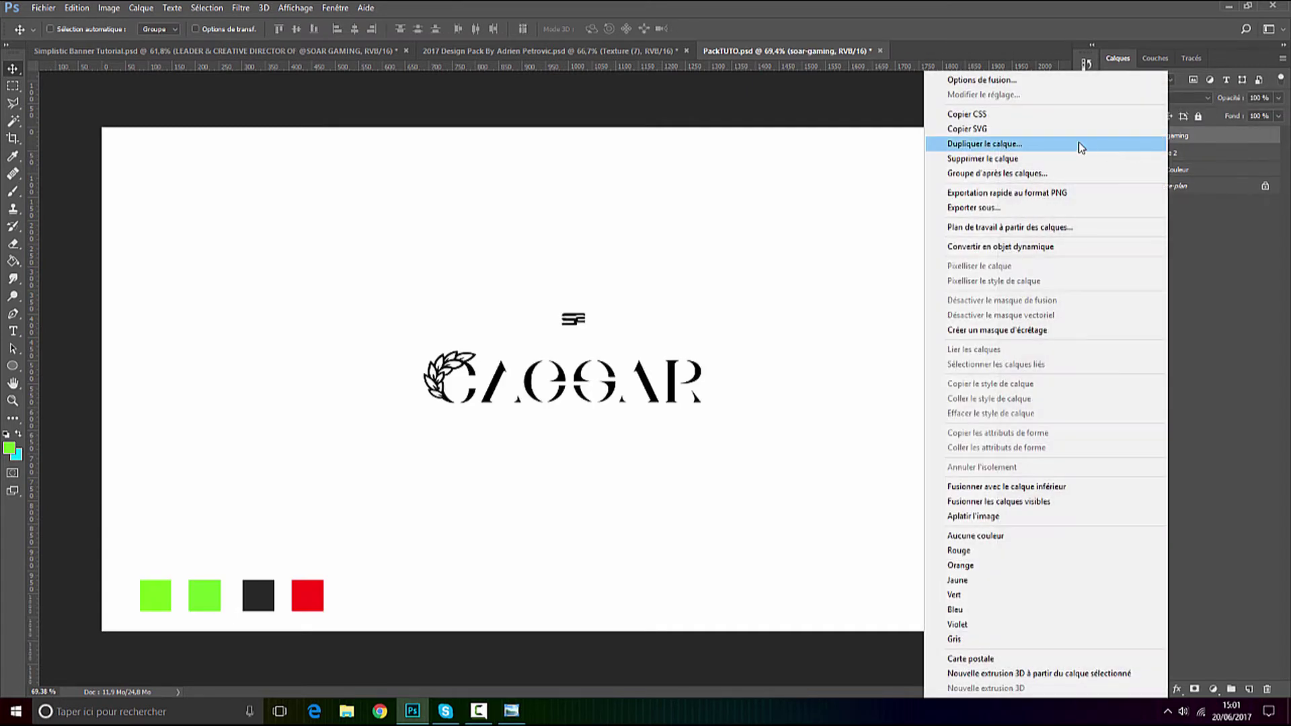
pyautogui.click(1080, 141)
pyautogui.click(609, 263)
pyautogui.click(611, 276)
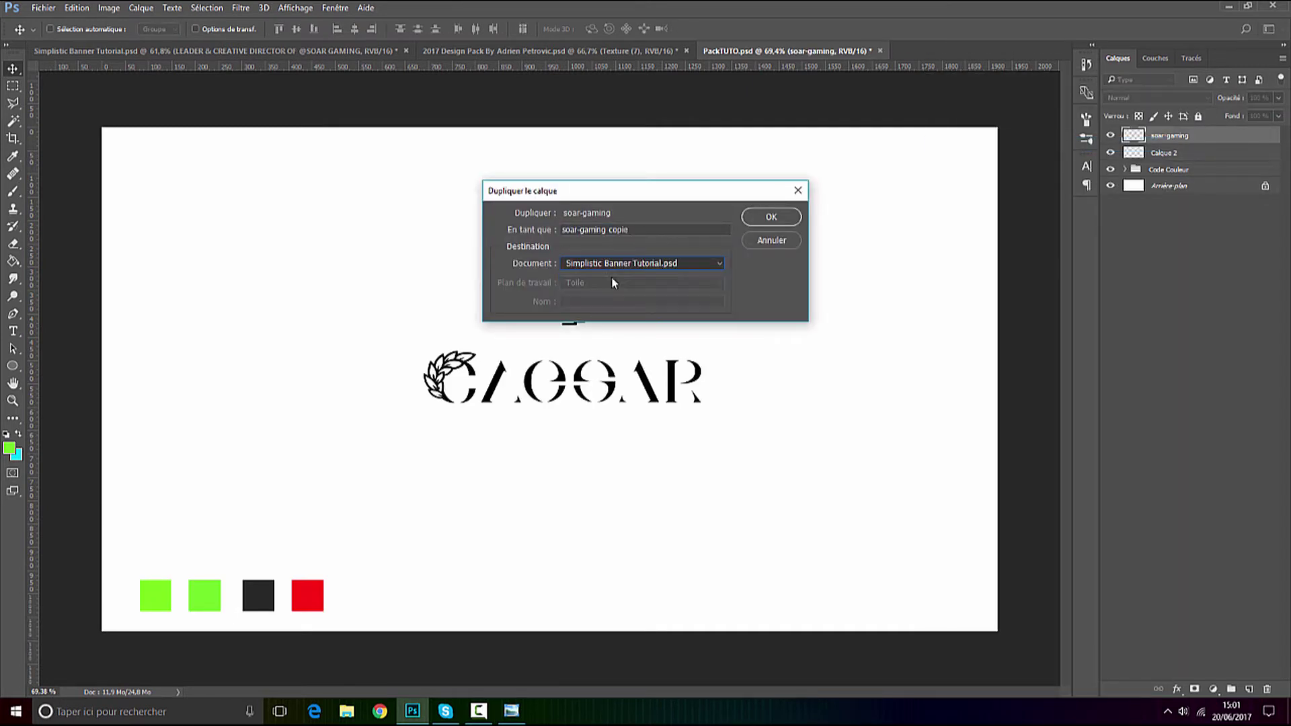
pyautogui.click(754, 219)
# In the banner document, move the SOAR icon onto the horizontal guide, well to the right of the CAESAR logo.
pyautogui.click(259, 57)
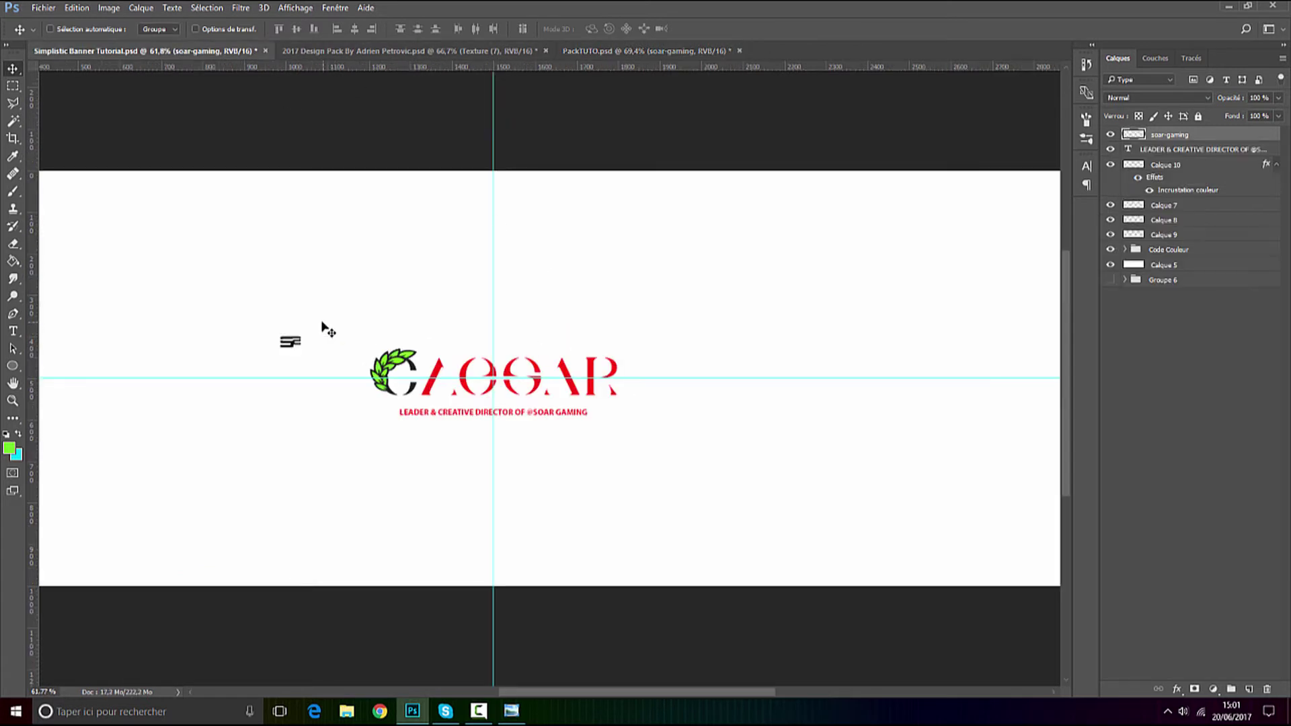
pyautogui.moveTo(326, 329); pyautogui.dragTo(787, 361)
pyautogui.moveTo(755, 406); pyautogui.dragTo(949, 418)
pyautogui.scroll(2, 949, 418)
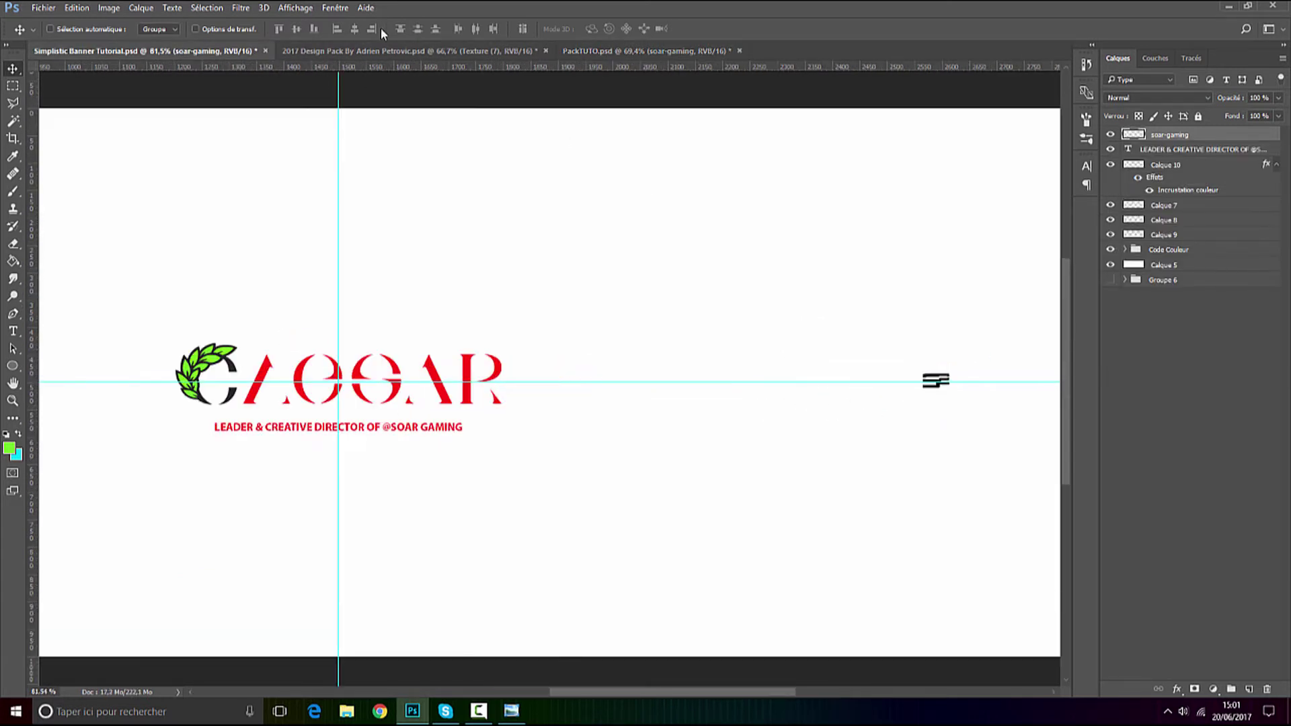
# Show the Social Icons group in the 2017 Design Pack document and check the reference banner for the icons needed.
pyautogui.click(409, 50)
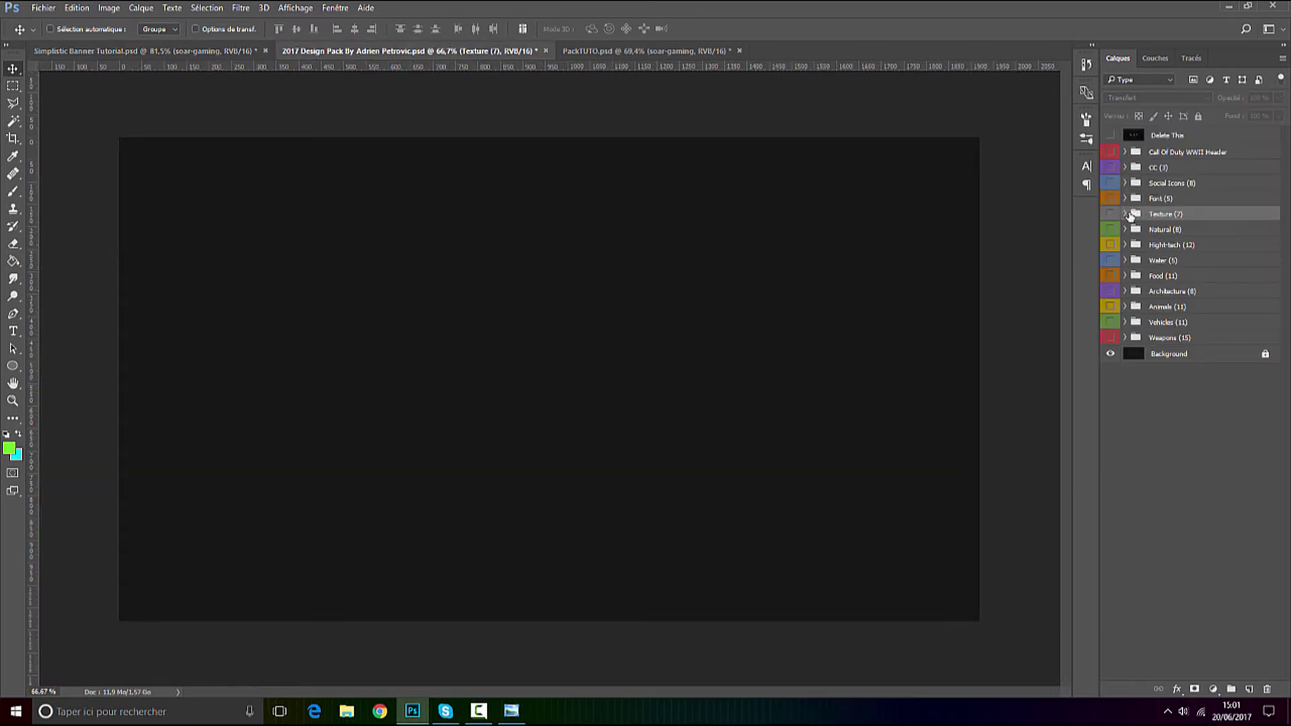
pyautogui.click(1111, 183)
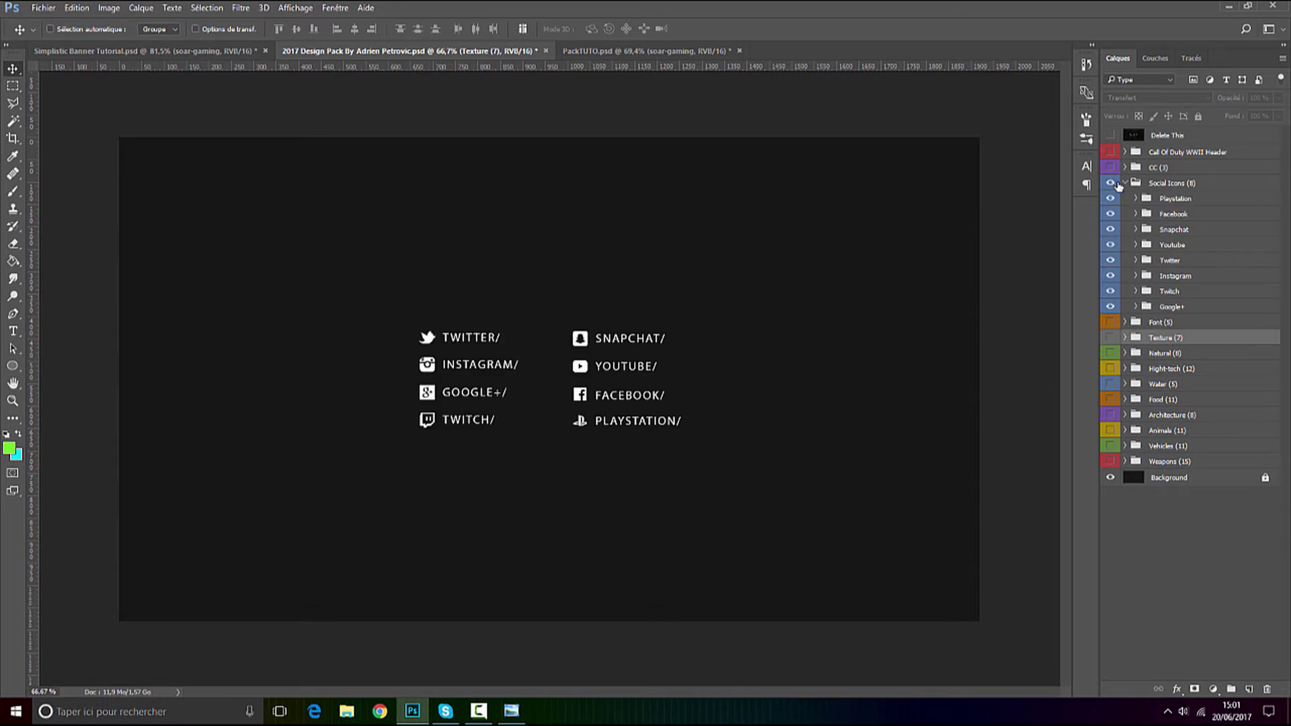
pyautogui.scroll(3, 690, 366)
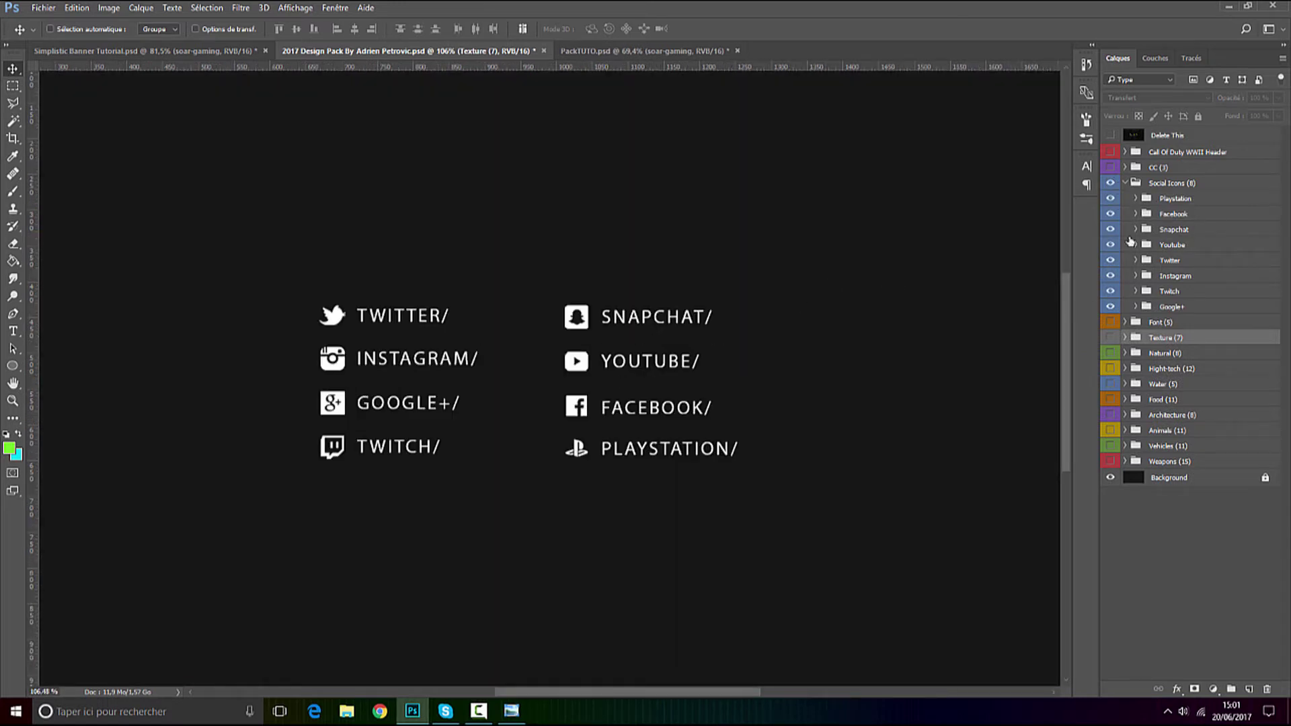
pyautogui.click(510, 715)
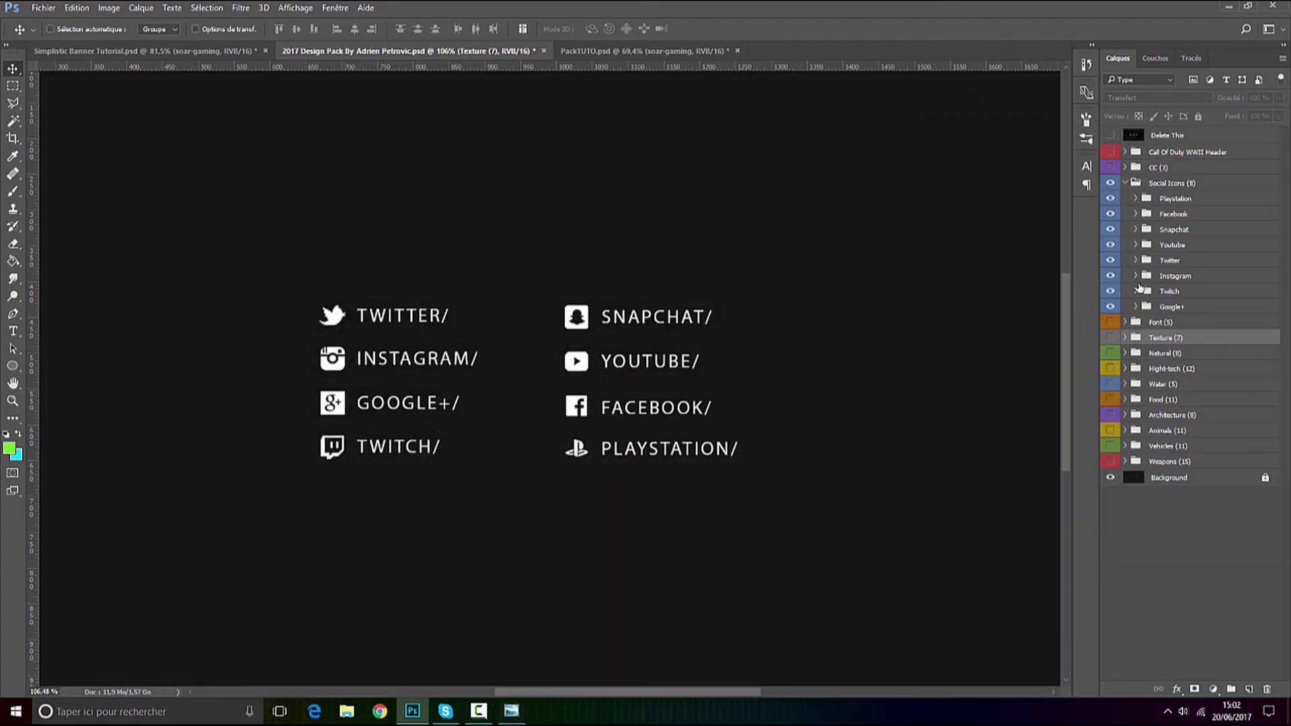
# Duplicate the Snapchat, Twitter and Instagram logo layers, without their text labels, from the design pack into Simplistic Banner Tutorial.psd.
pyautogui.click(1135, 230)
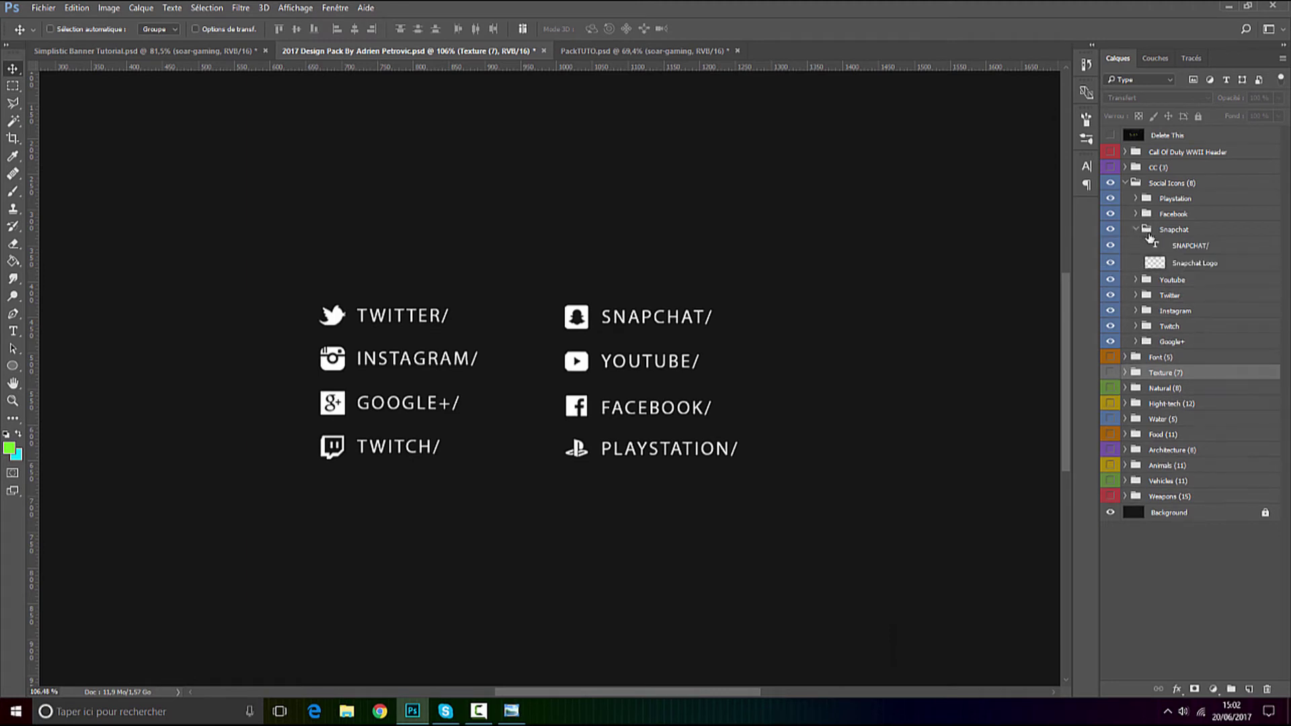
pyautogui.click(1194, 268)
pyautogui.click(1136, 296)
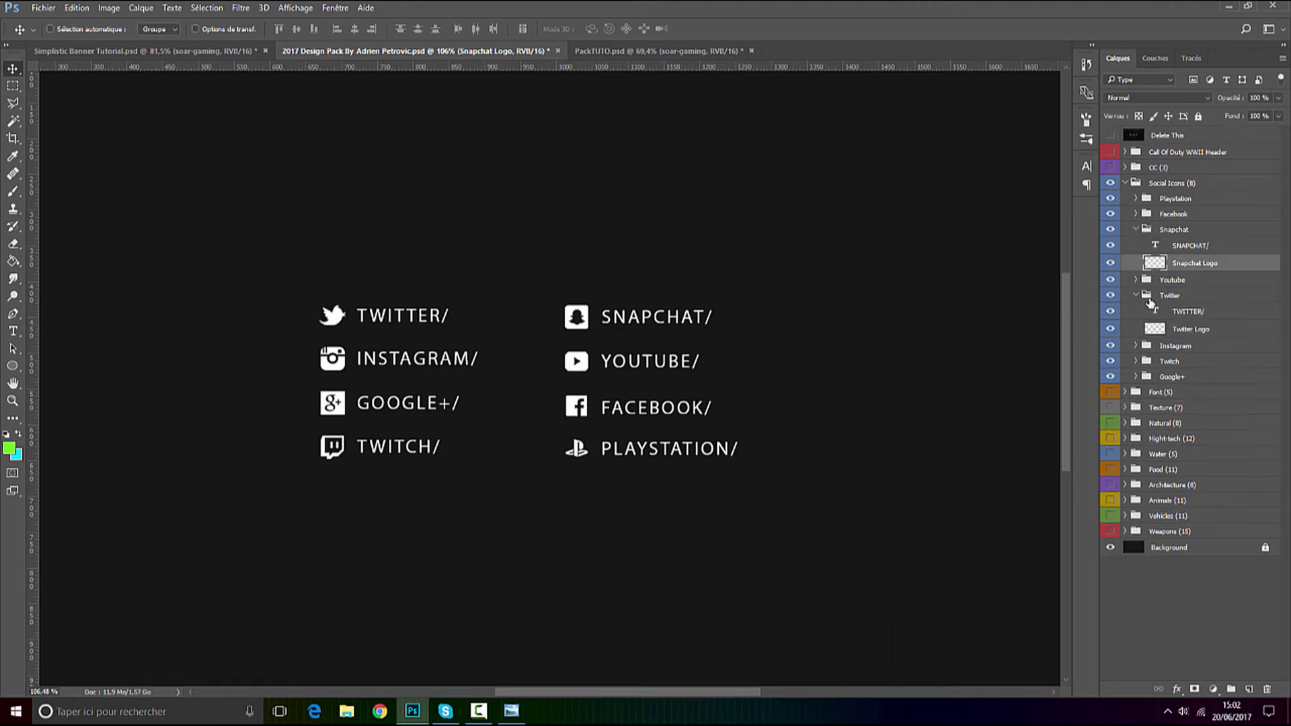
pyautogui.keyDown('ctrl'); pyautogui.click(1201, 329); pyautogui.keyUp('ctrl')
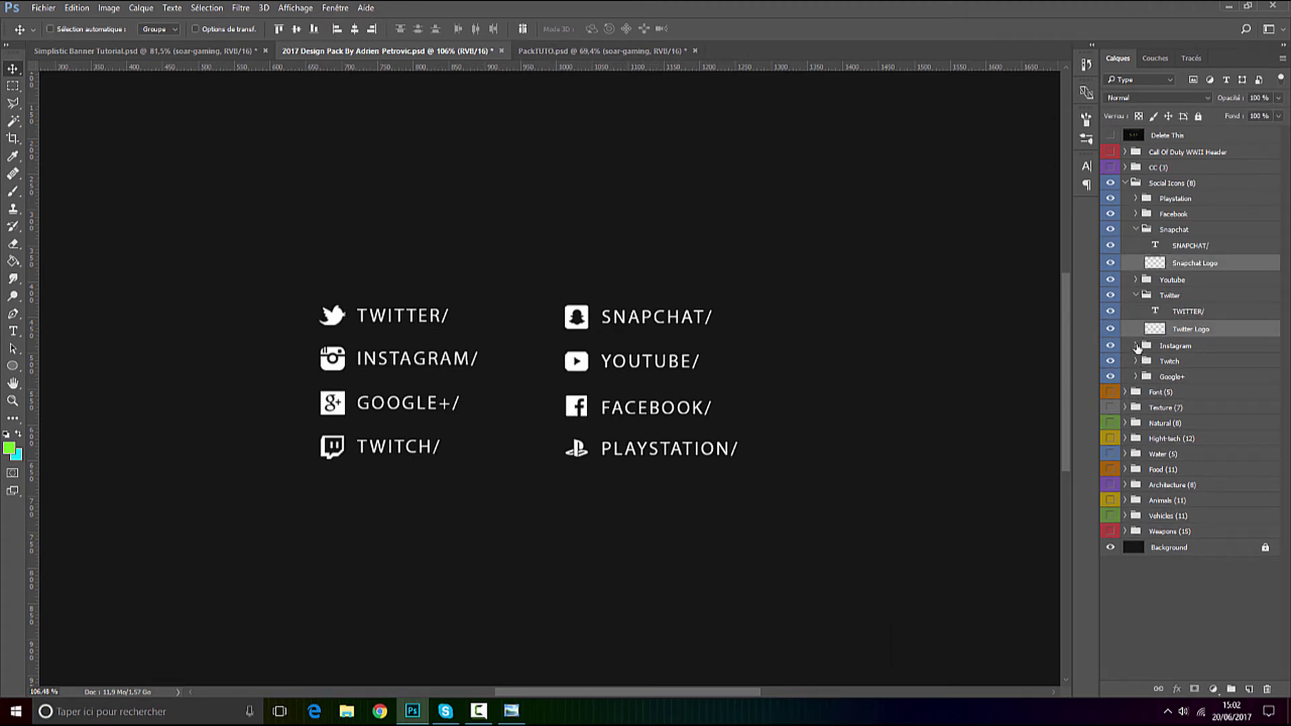
pyautogui.click(1137, 347)
pyautogui.keyDown('ctrl'); pyautogui.click(1192, 379); pyautogui.keyUp('ctrl')
pyautogui.rightClick(1192, 380)
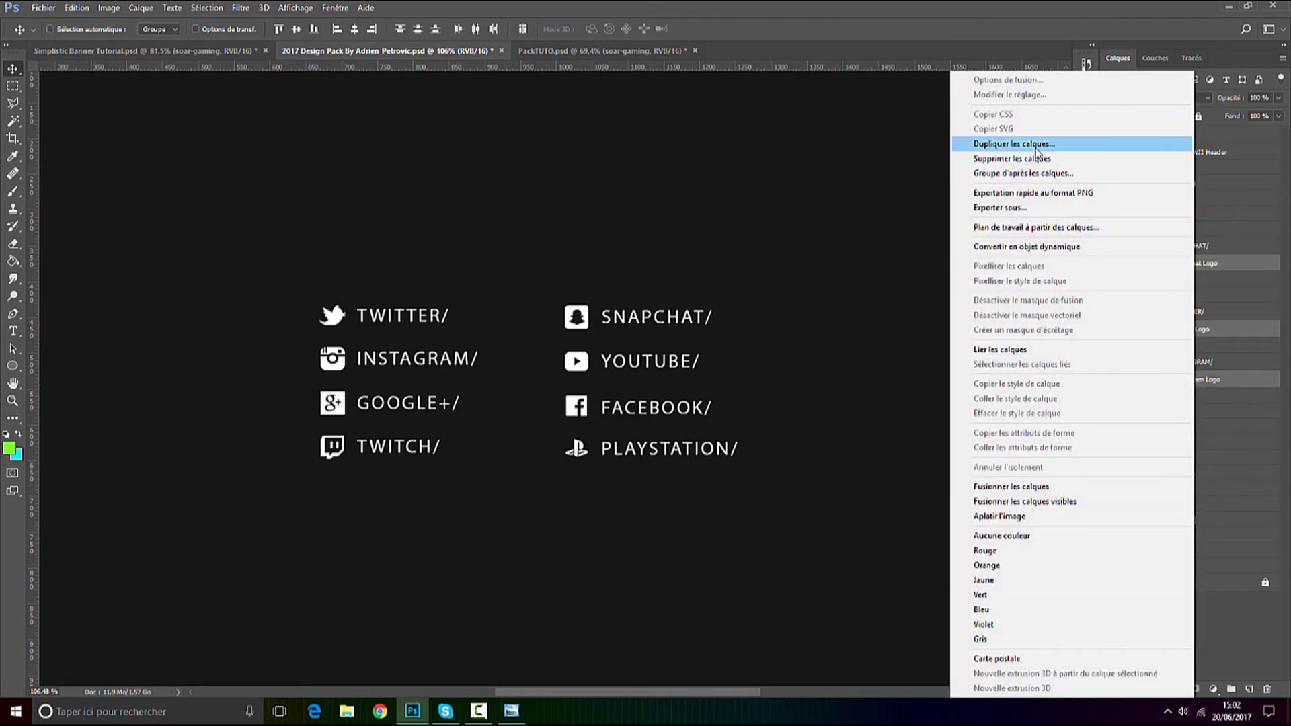
pyautogui.click(1037, 151)
pyautogui.click(647, 263)
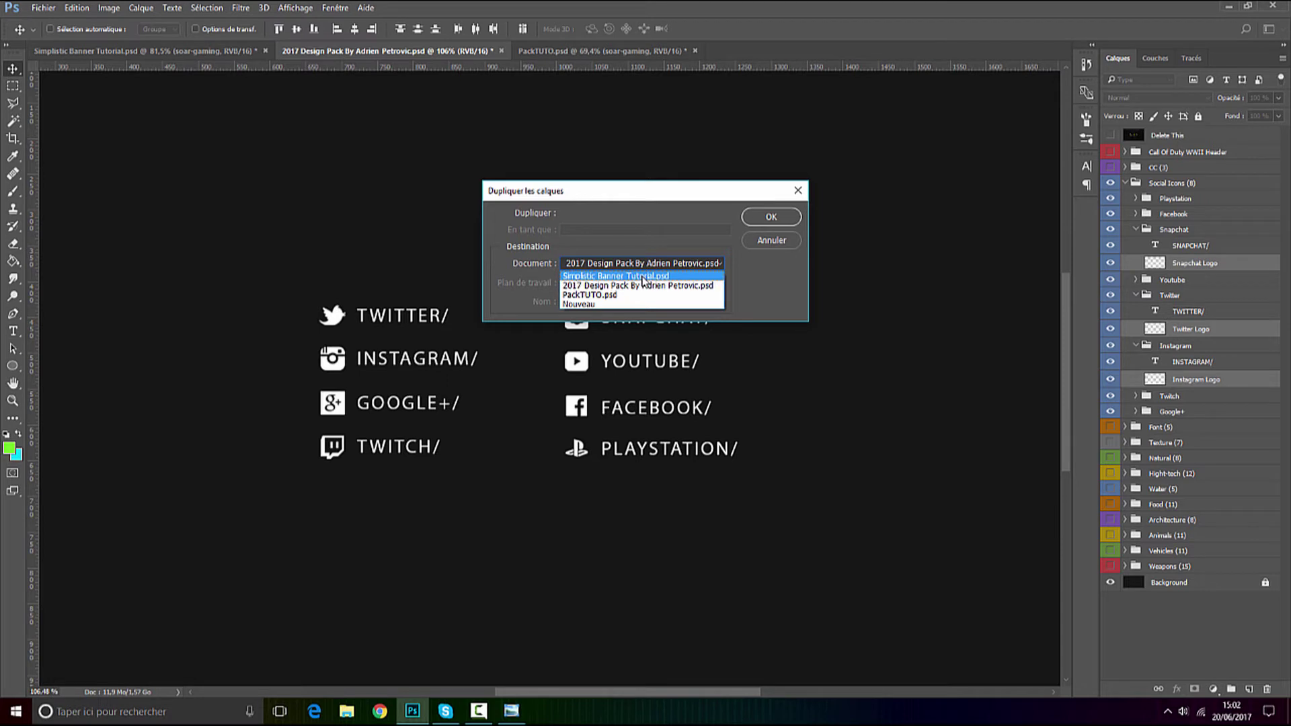
pyautogui.click(644, 277)
pyautogui.click(766, 222)
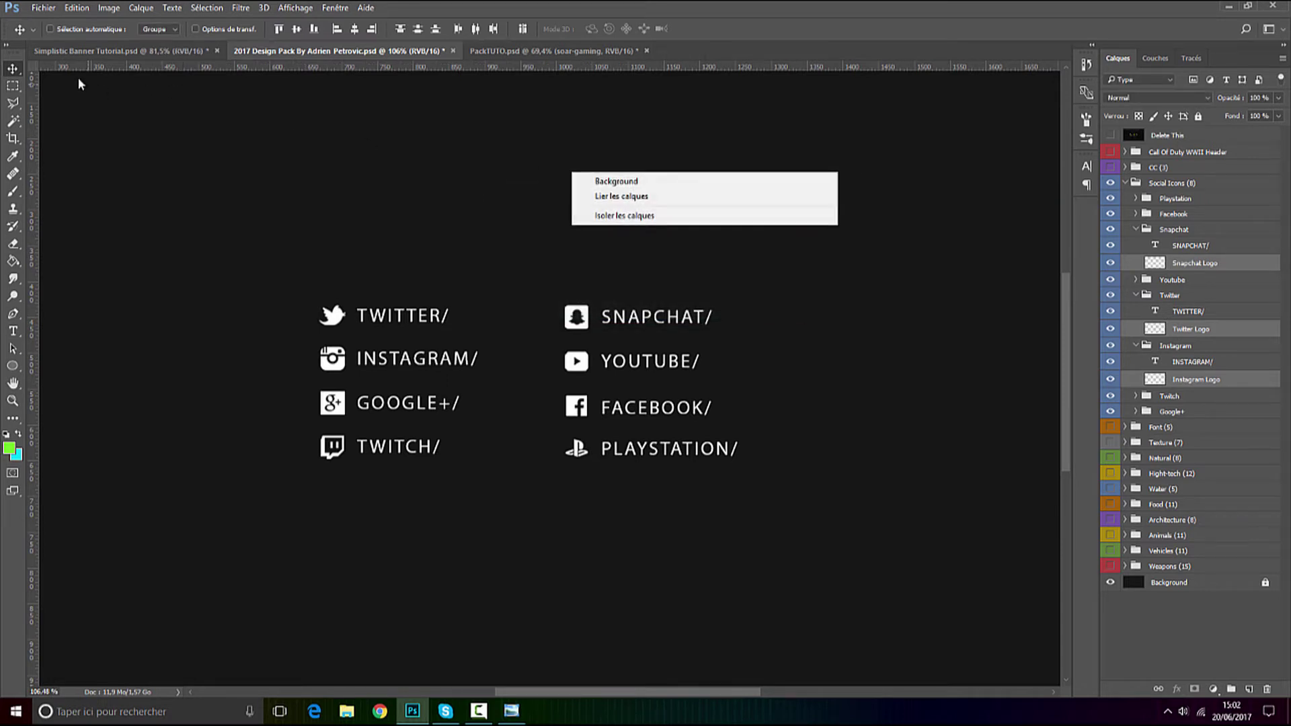
# In the banner document, move the three duplicated white social icons together to the area right of the CAESAR logo.
pyautogui.click(94, 53)
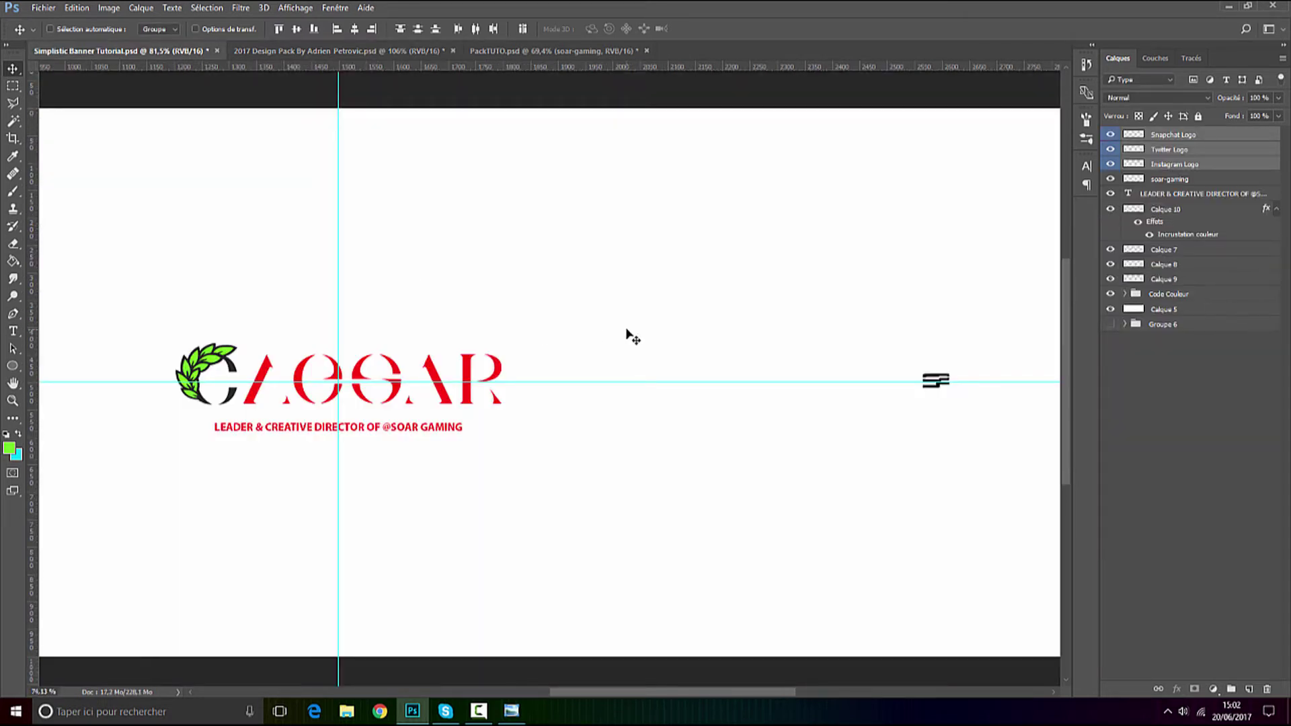
pyautogui.scroll(-4, 684, 320)
pyautogui.moveTo(472, 456); pyautogui.dragTo(818, 401)
pyautogui.scroll(2, 819, 403)
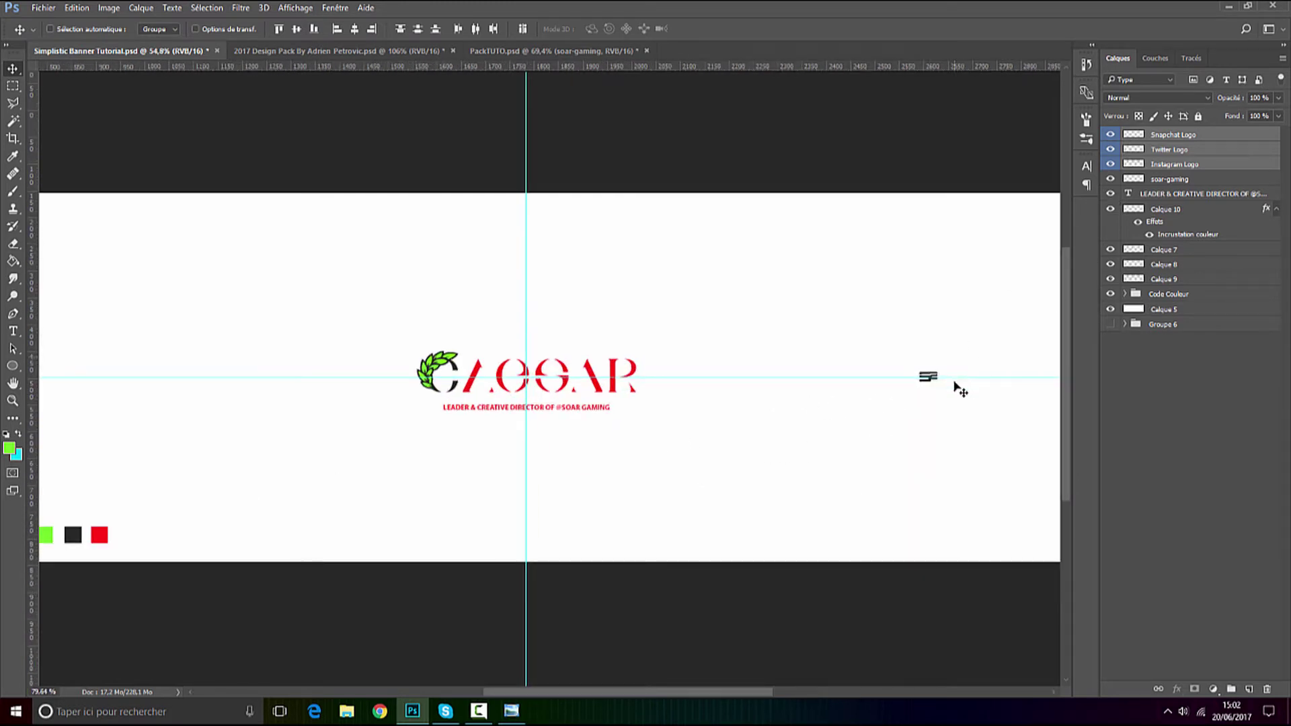
pyautogui.scroll(3, 364, 420)
pyautogui.scroll(1, 362, 424)
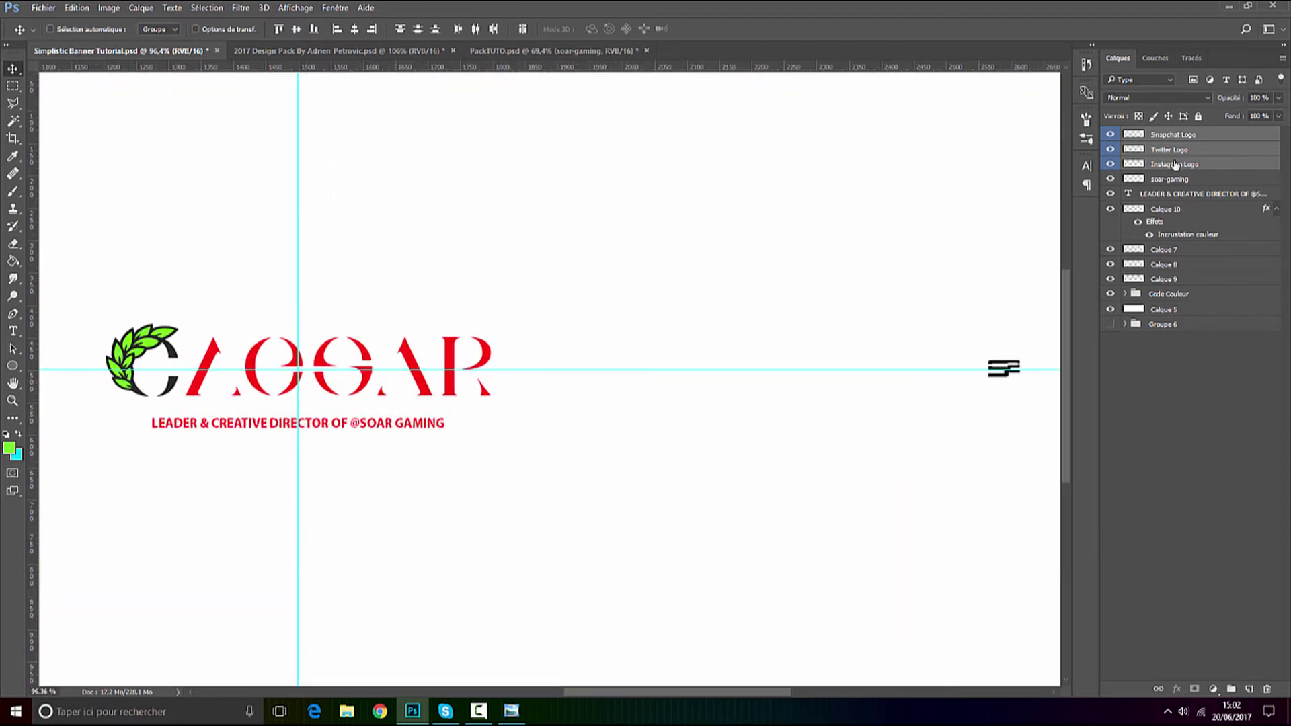
# Add a red Color Overlay effect to the Instagram logo layer.
pyautogui.rightClick(1175, 164)
pyautogui.click(1052, 80)
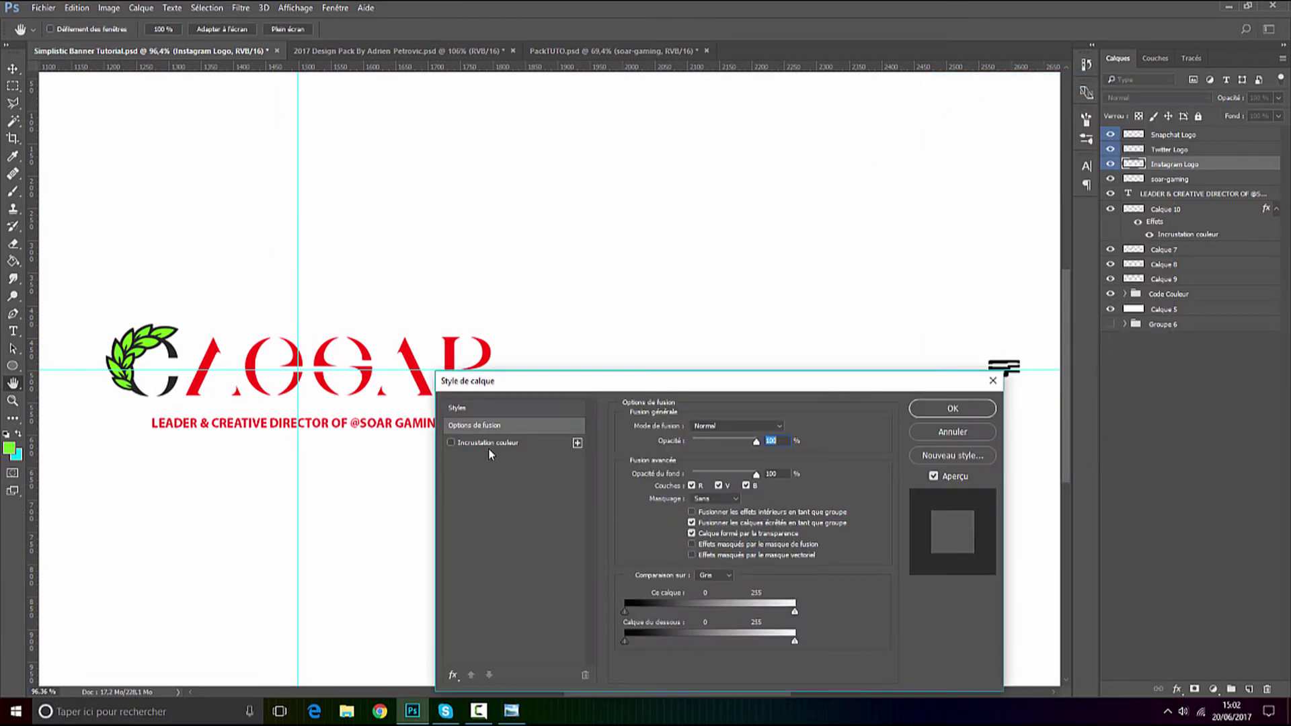
pyautogui.click(489, 444)
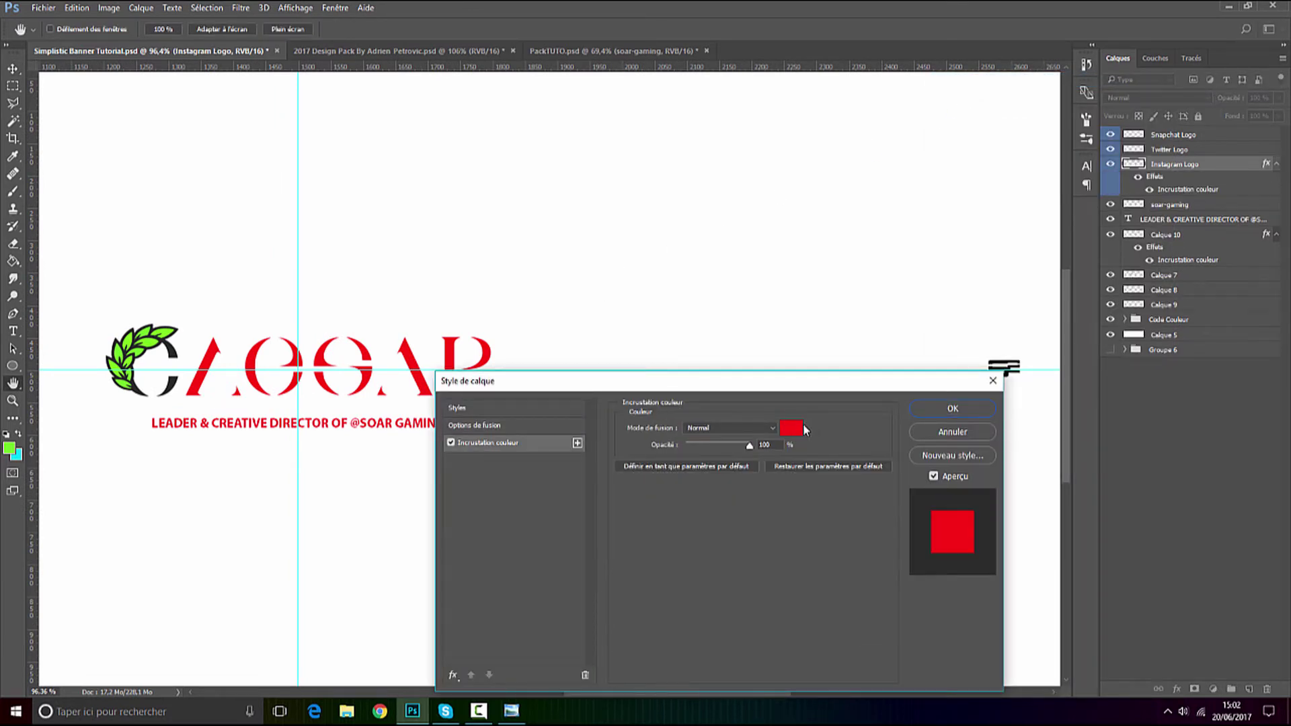
pyautogui.click(953, 409)
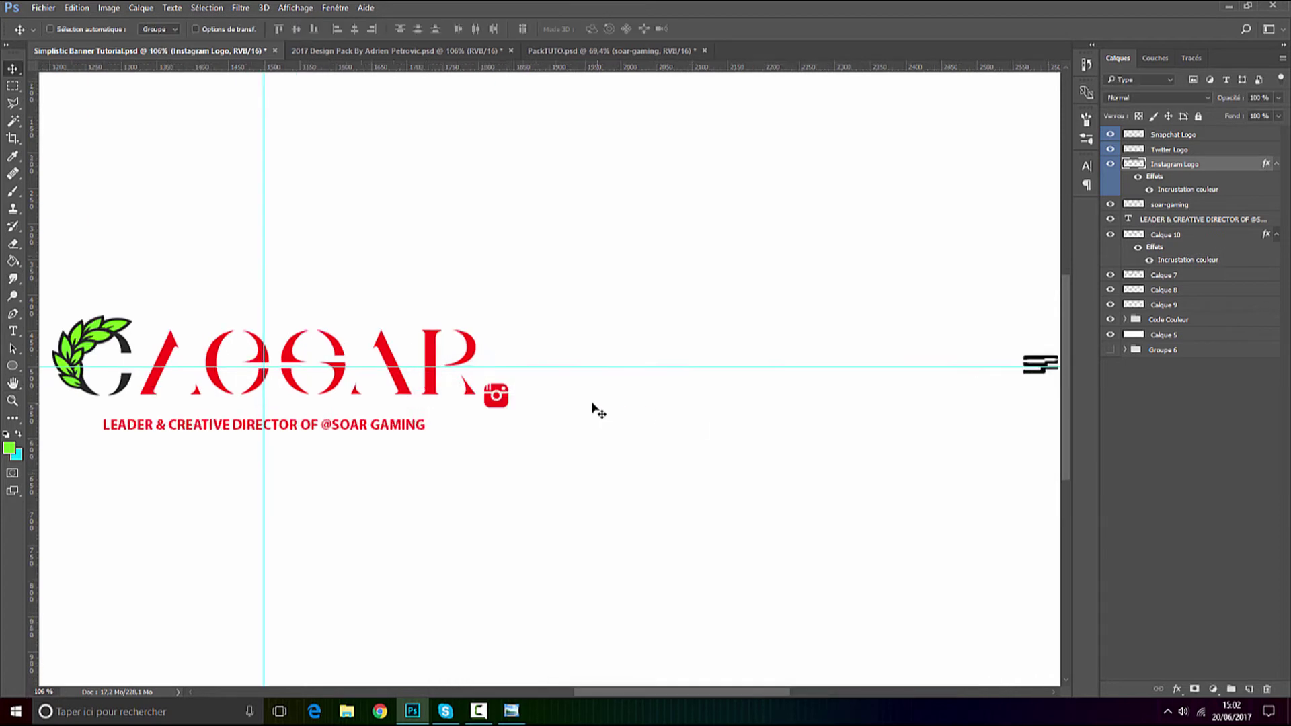
pyautogui.scroll(3, 591, 409)
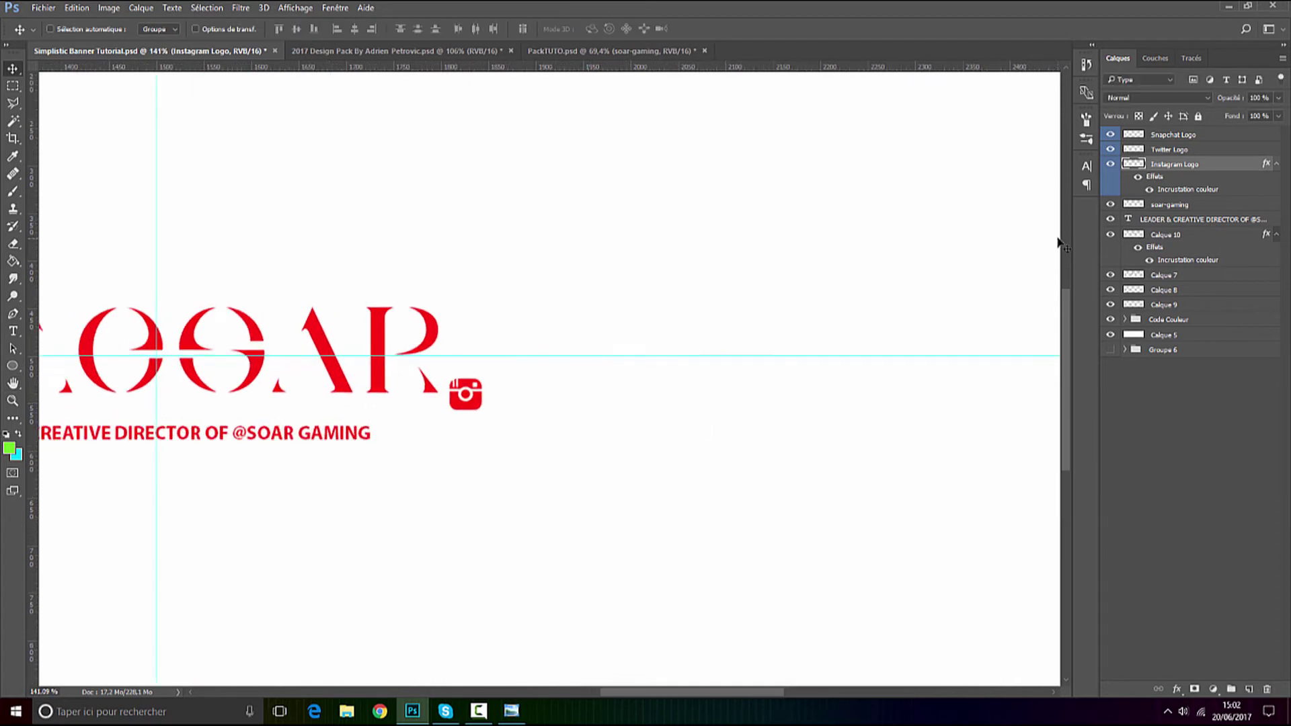
# Copy the Instagram logo's layer style and paste it onto the Twitter Logo, Snapchat Logo and soar-gaming layers.
pyautogui.rightClick(1168, 169)
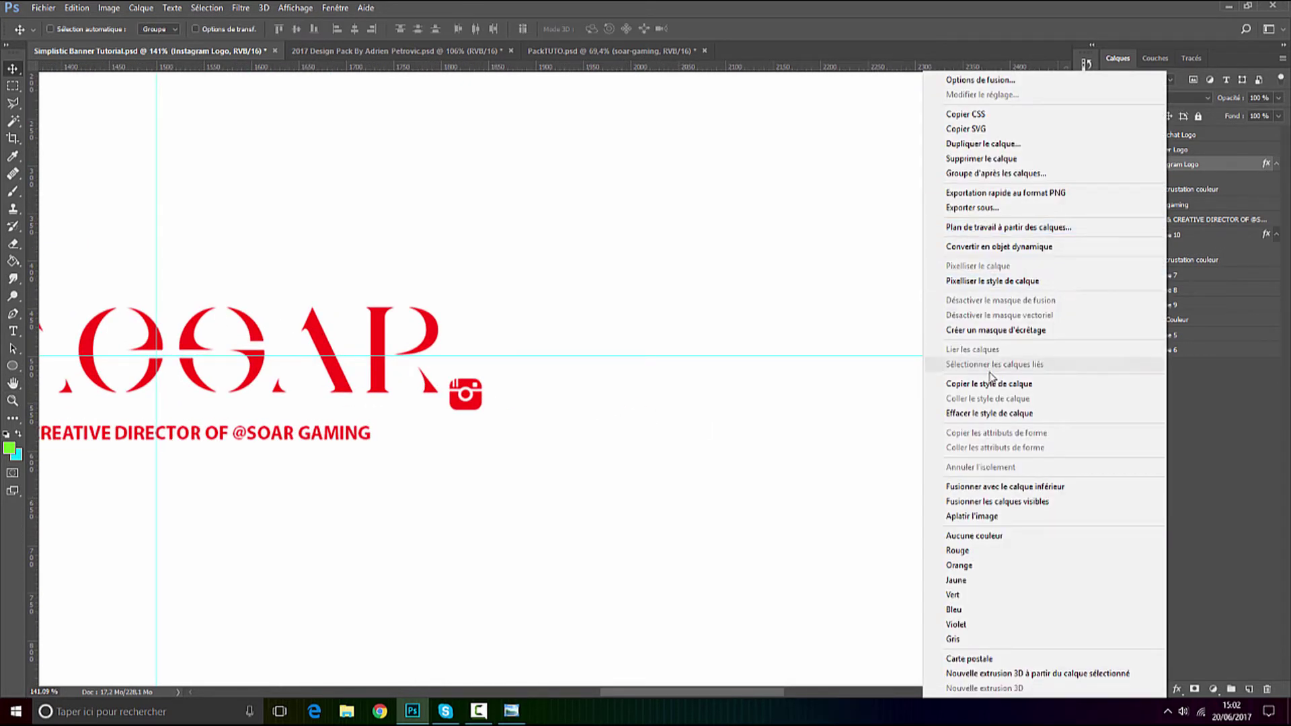
pyautogui.click(989, 384)
pyautogui.rightClick(1167, 151)
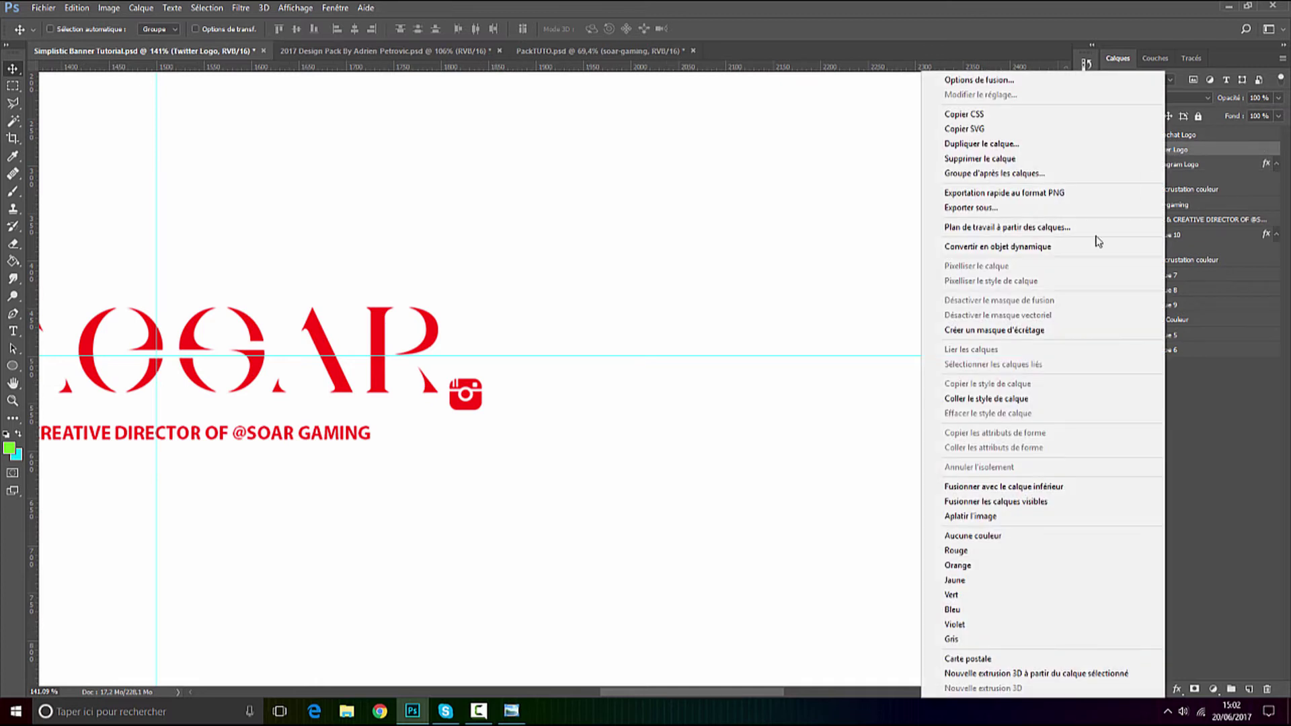
pyautogui.click(986, 399)
pyautogui.rightClick(1157, 135)
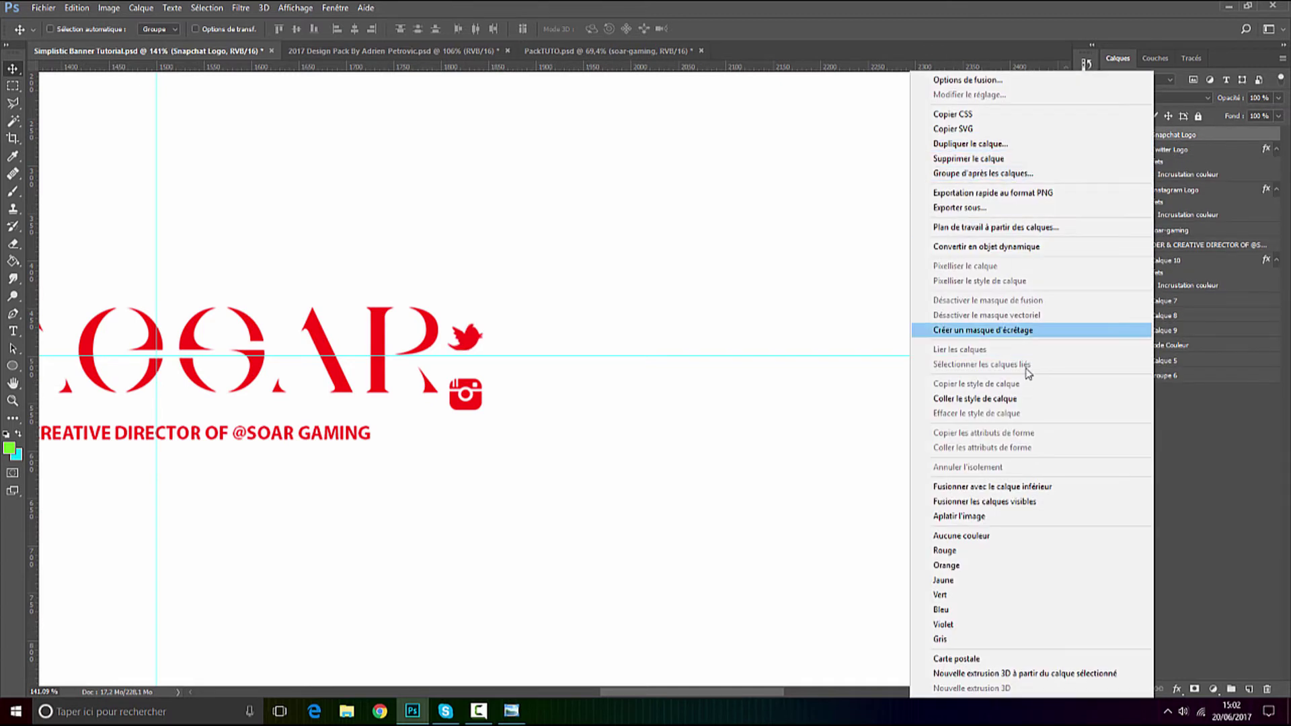
pyautogui.click(986, 399)
pyautogui.rightClick(1171, 255)
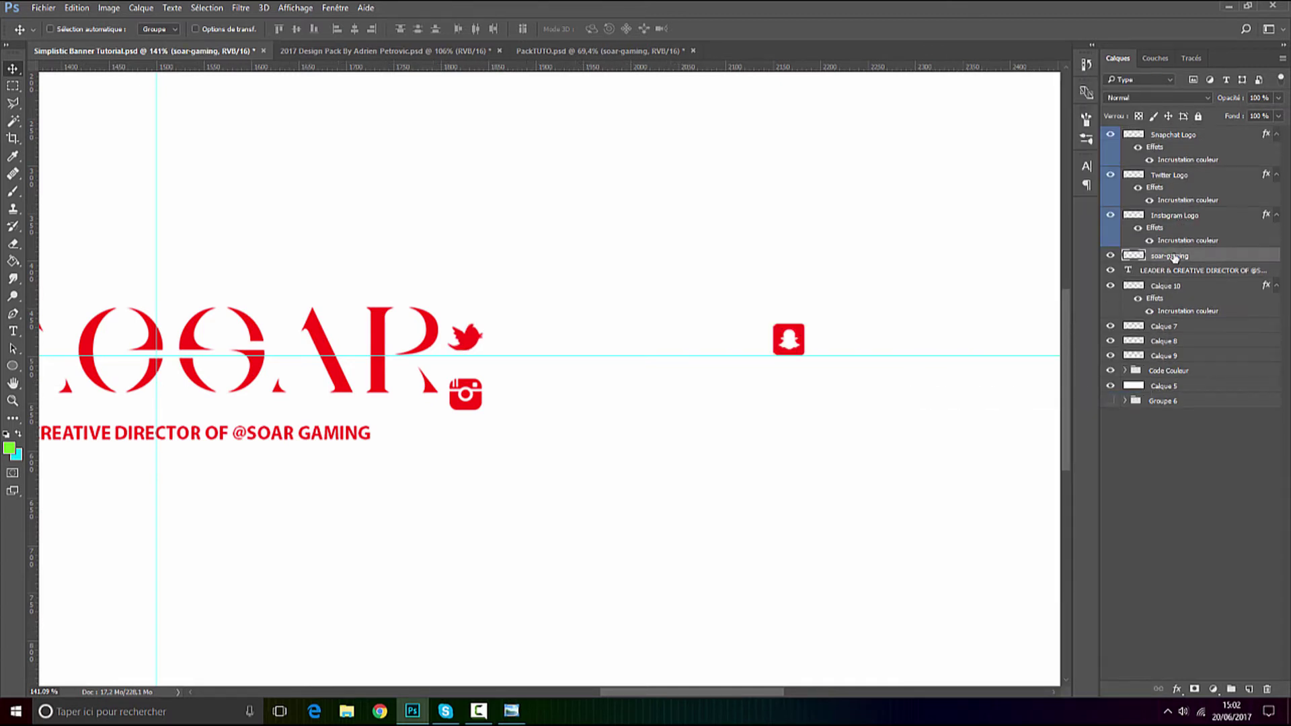
pyautogui.click(1009, 399)
# Place two horizontal guides, one along the upper edge and one along the lower edge of the SOAR icon.
pyautogui.scroll(-2, 874, 381)
pyautogui.scroll(-3, 874, 382)
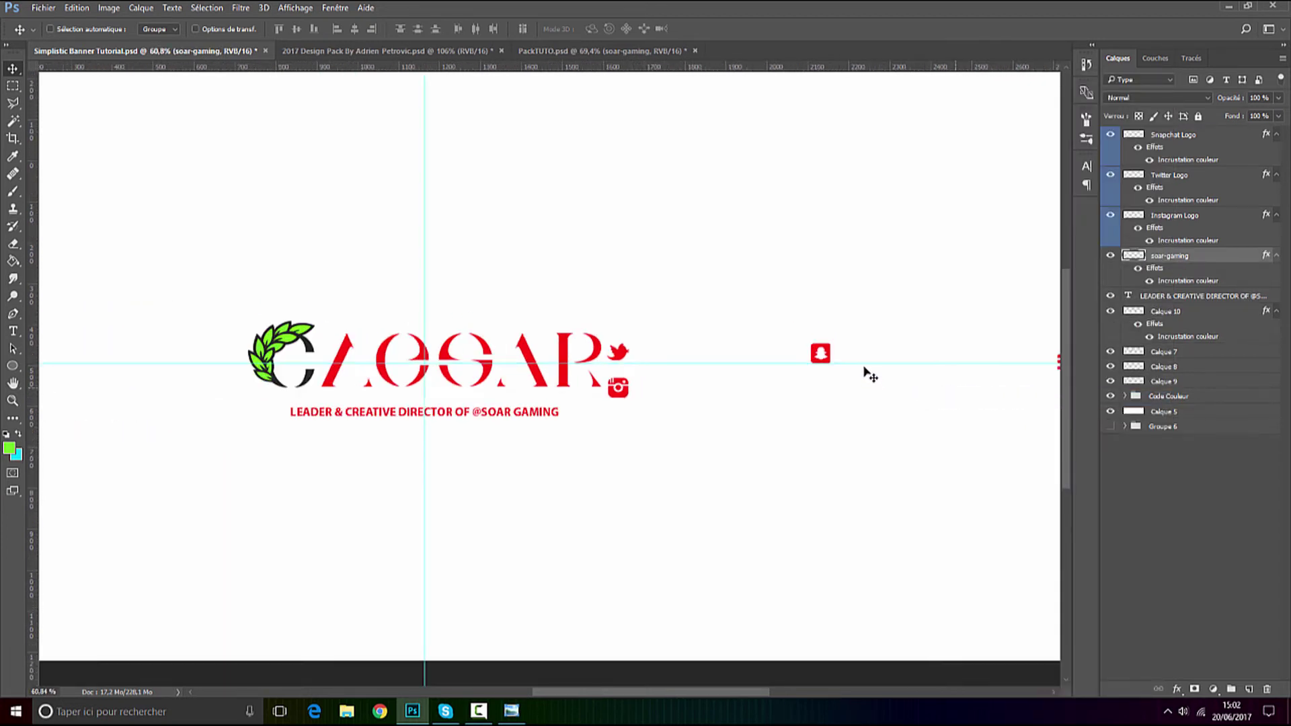
pyautogui.scroll(5, 1041, 366)
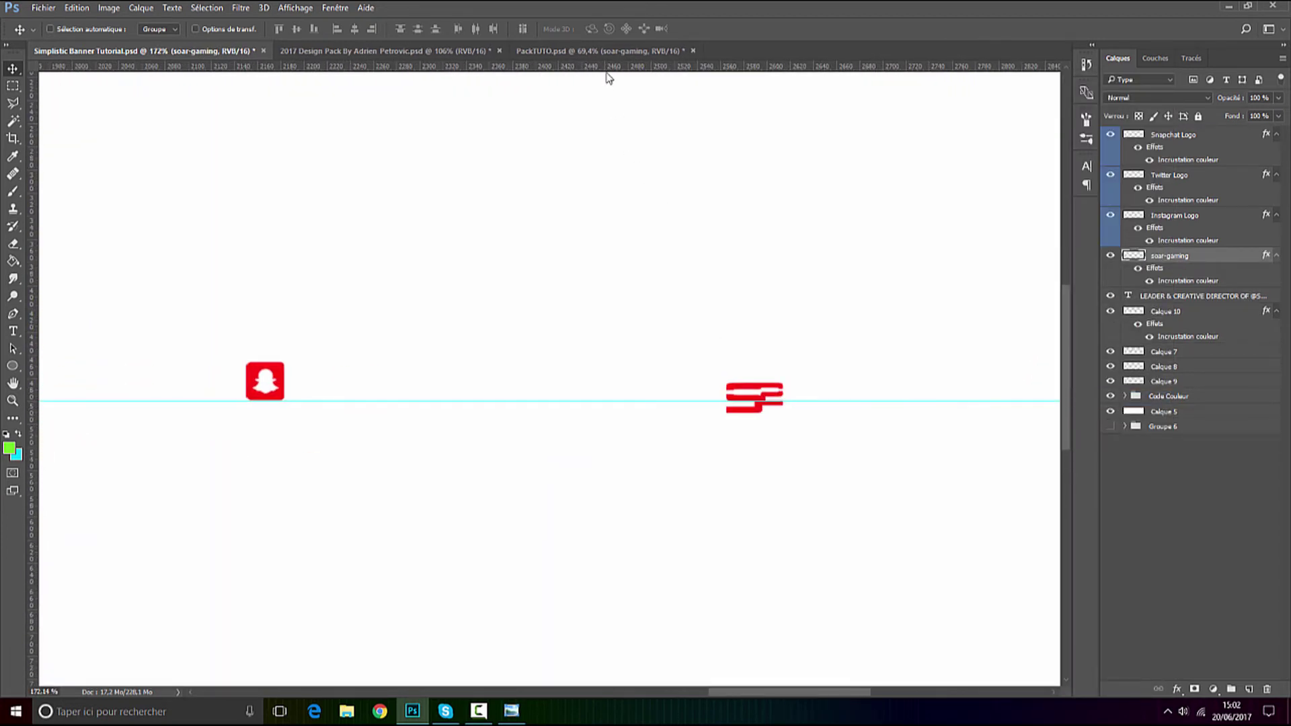
pyautogui.moveTo(607, 69); pyautogui.dragTo(687, 383)
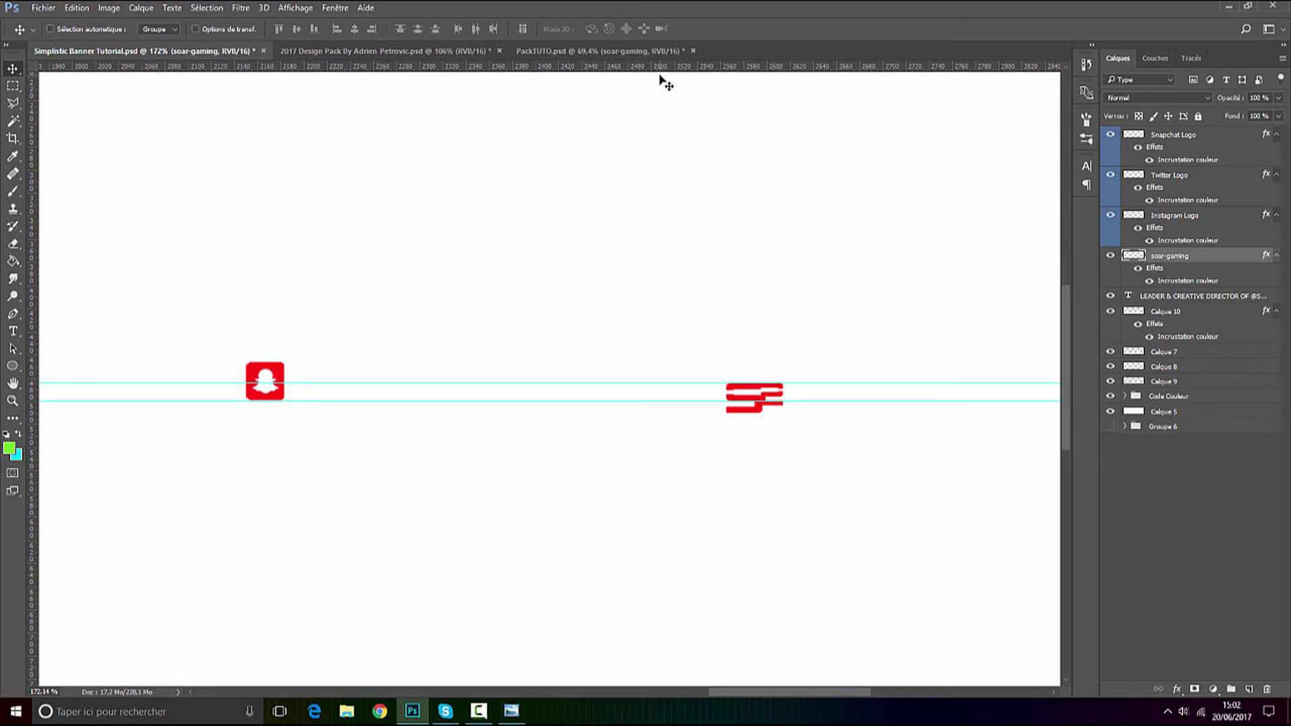
pyautogui.moveTo(660, 70); pyautogui.dragTo(686, 415)
pyautogui.scroll(-2, 686, 415)
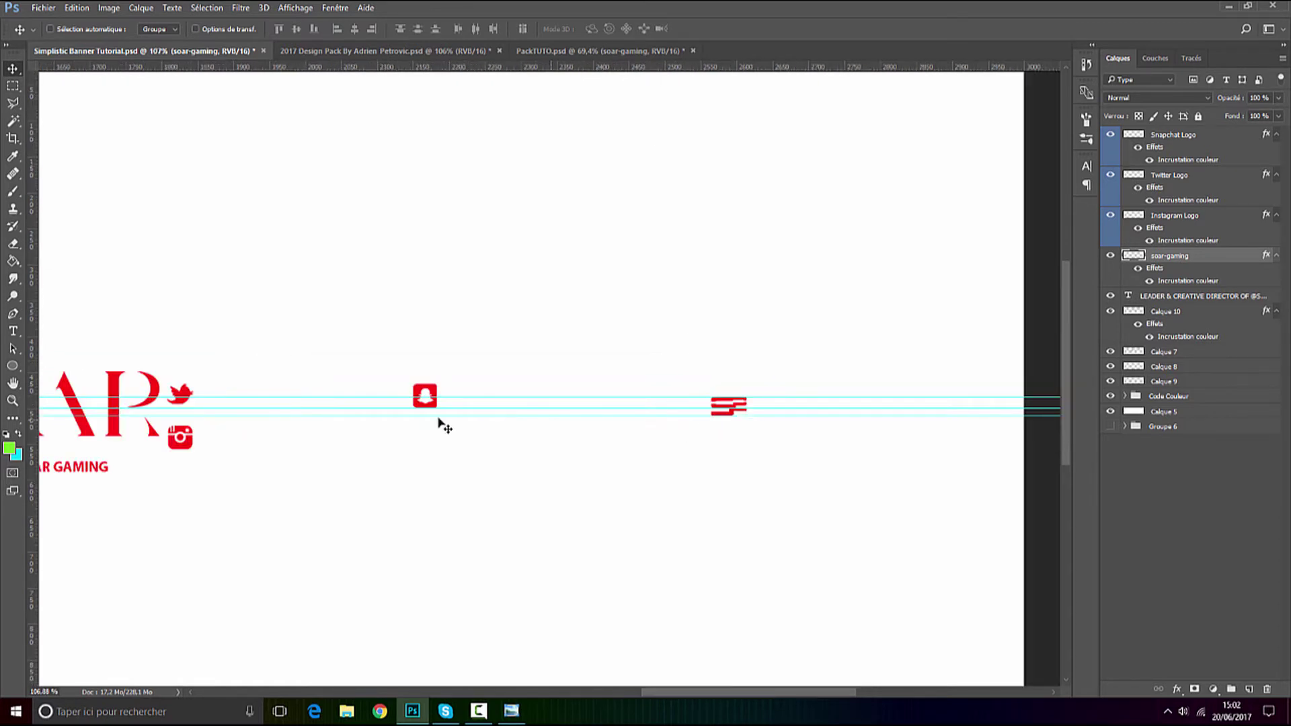
# Check the icon order in the reference banner, then move the Instagram icon beside the SOAR icon and scale it down to the guides' height.
pyautogui.scroll(1, 441, 424)
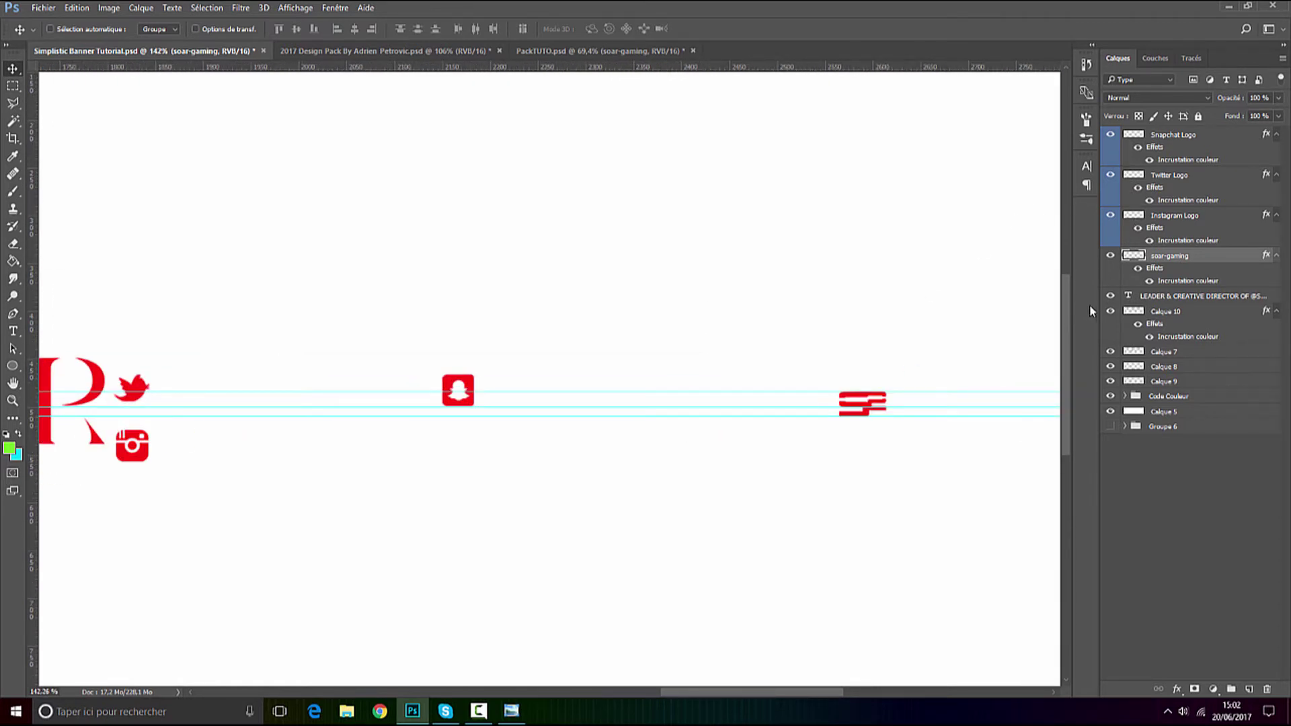
pyautogui.keyDown('ctrl'); pyautogui.click(1165, 136); pyautogui.keyUp('ctrl')
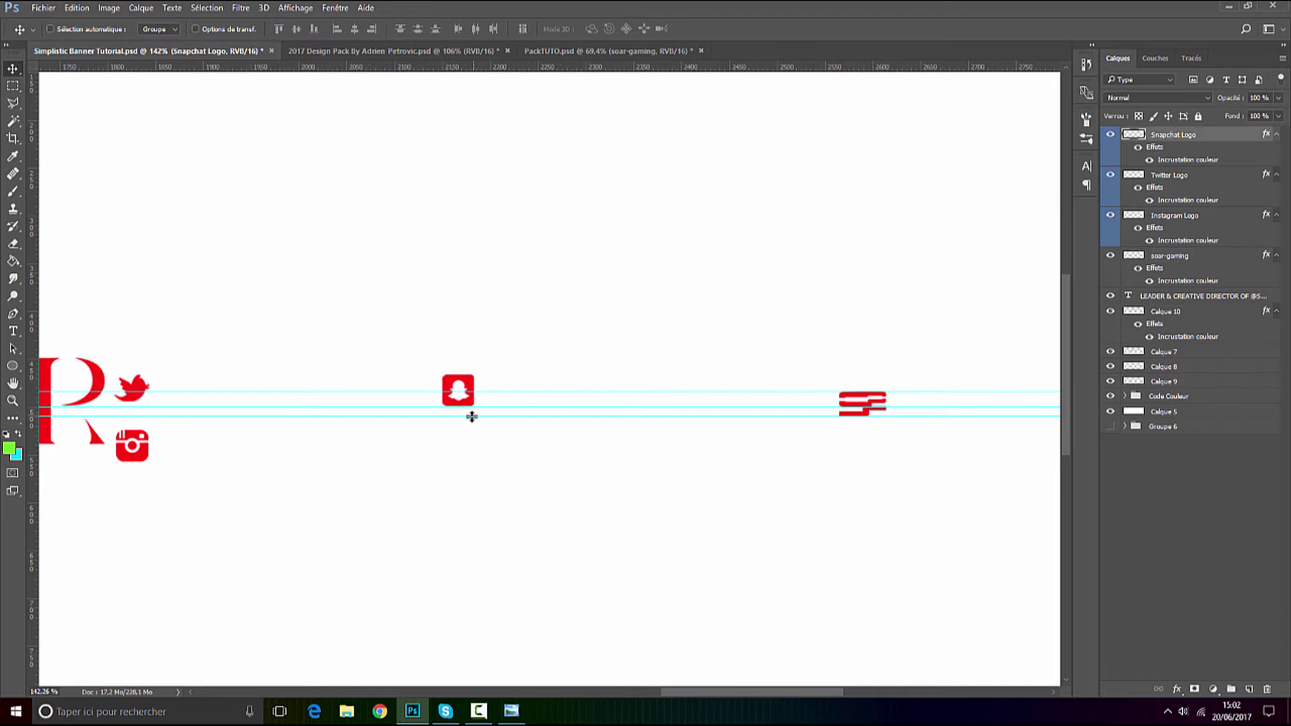
pyautogui.click(512, 711)
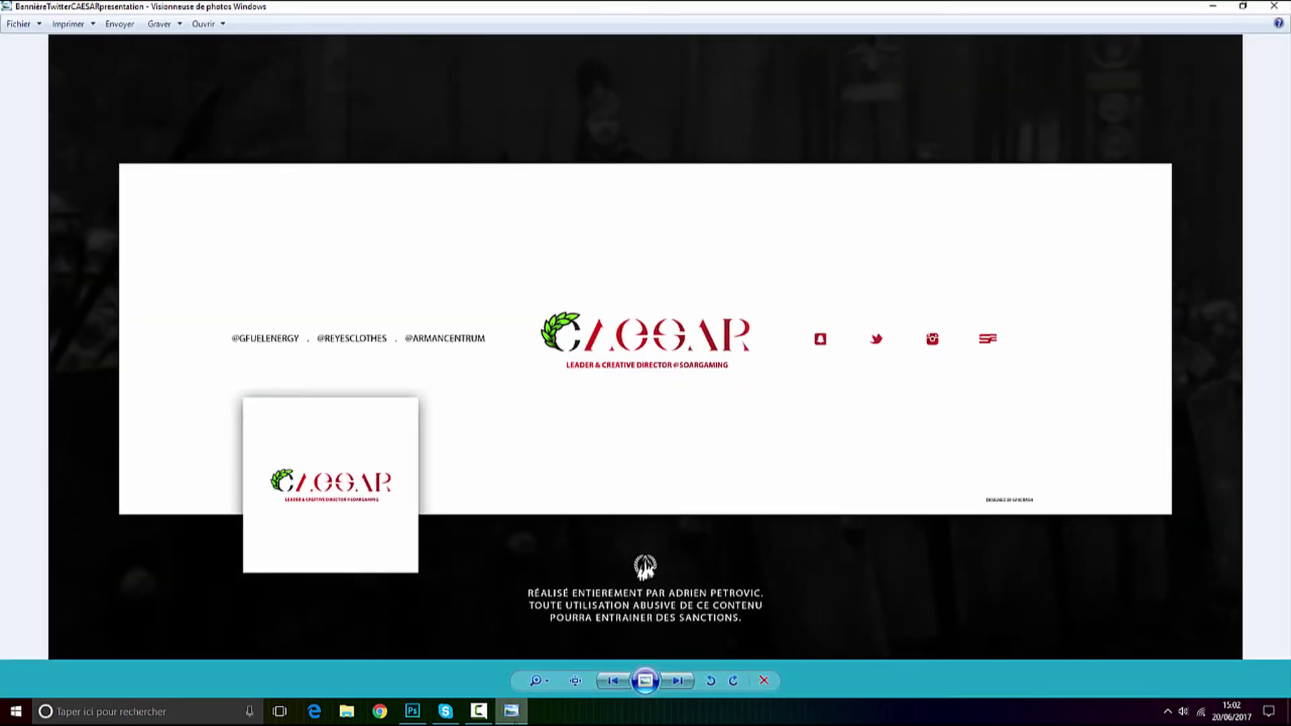
pyautogui.click(512, 711)
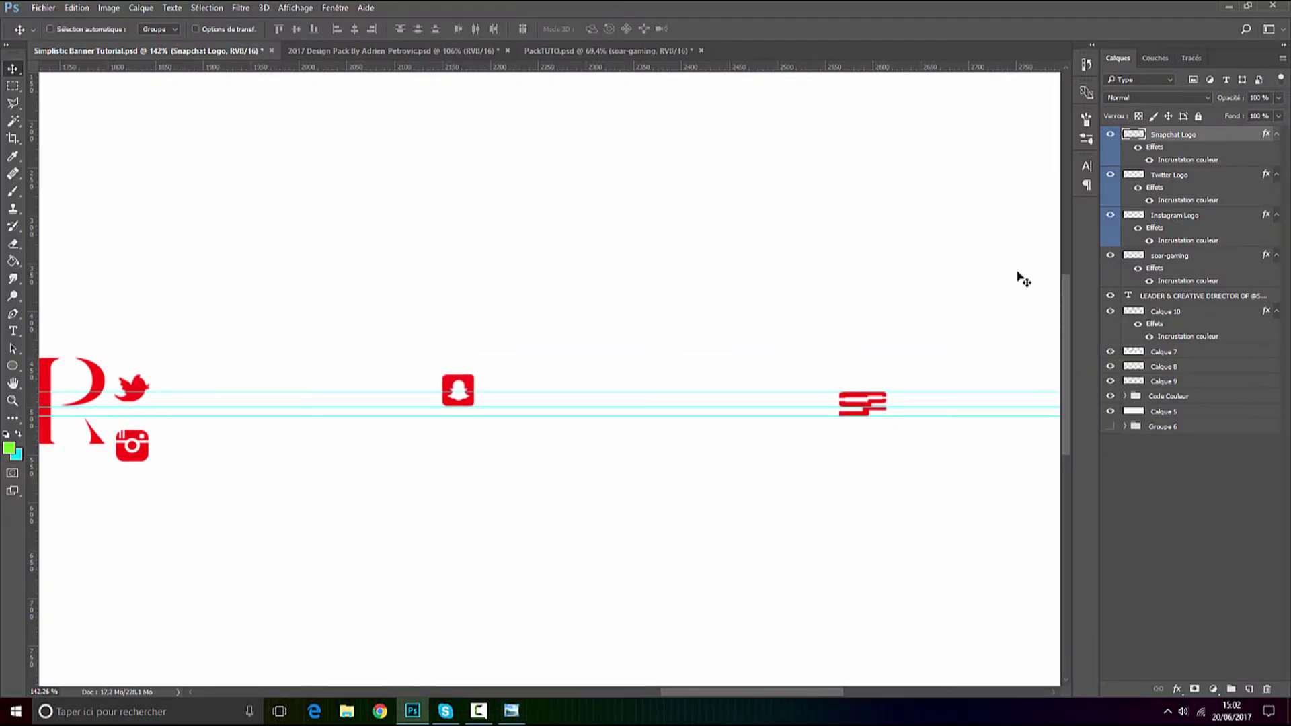
pyautogui.click(1173, 216)
pyautogui.moveTo(179, 490); pyautogui.dragTo(845, 452)
pyautogui.scroll(4, 900, 408)
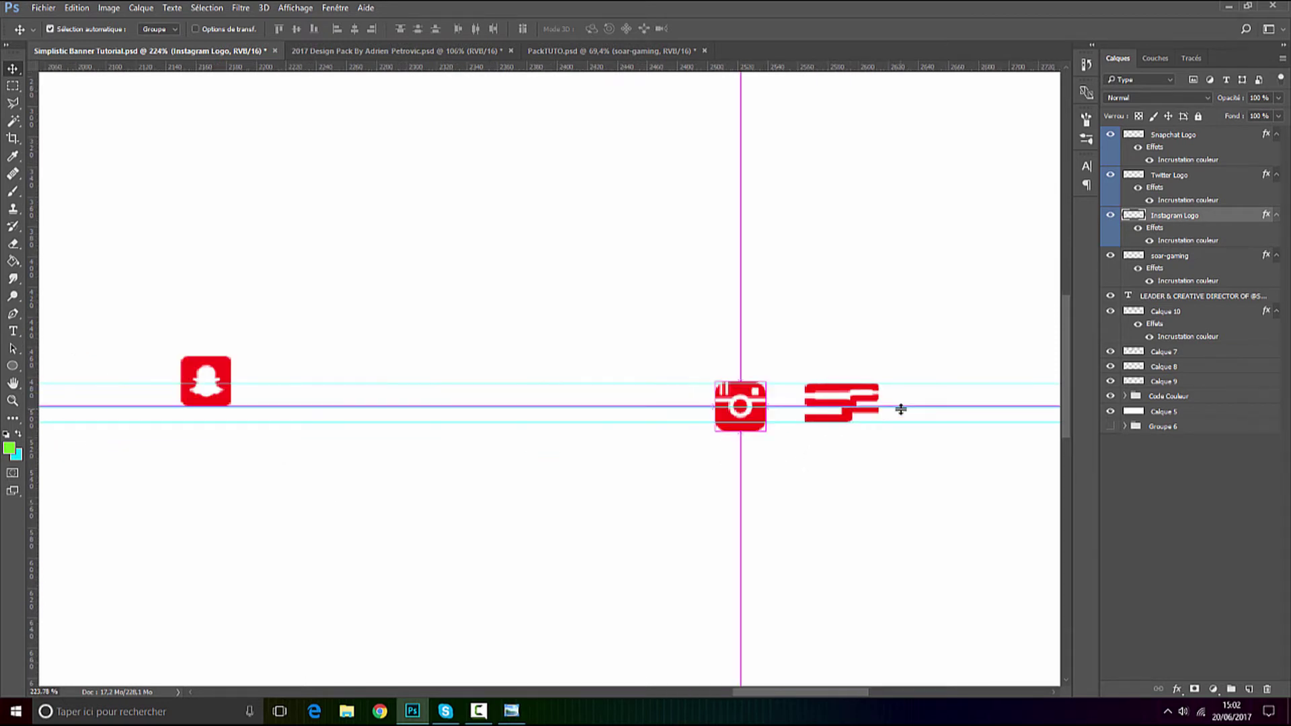
pyautogui.hotkey('ctrl', 't')
pyautogui.moveTo(765, 431); pyautogui.dragTo(758, 423)
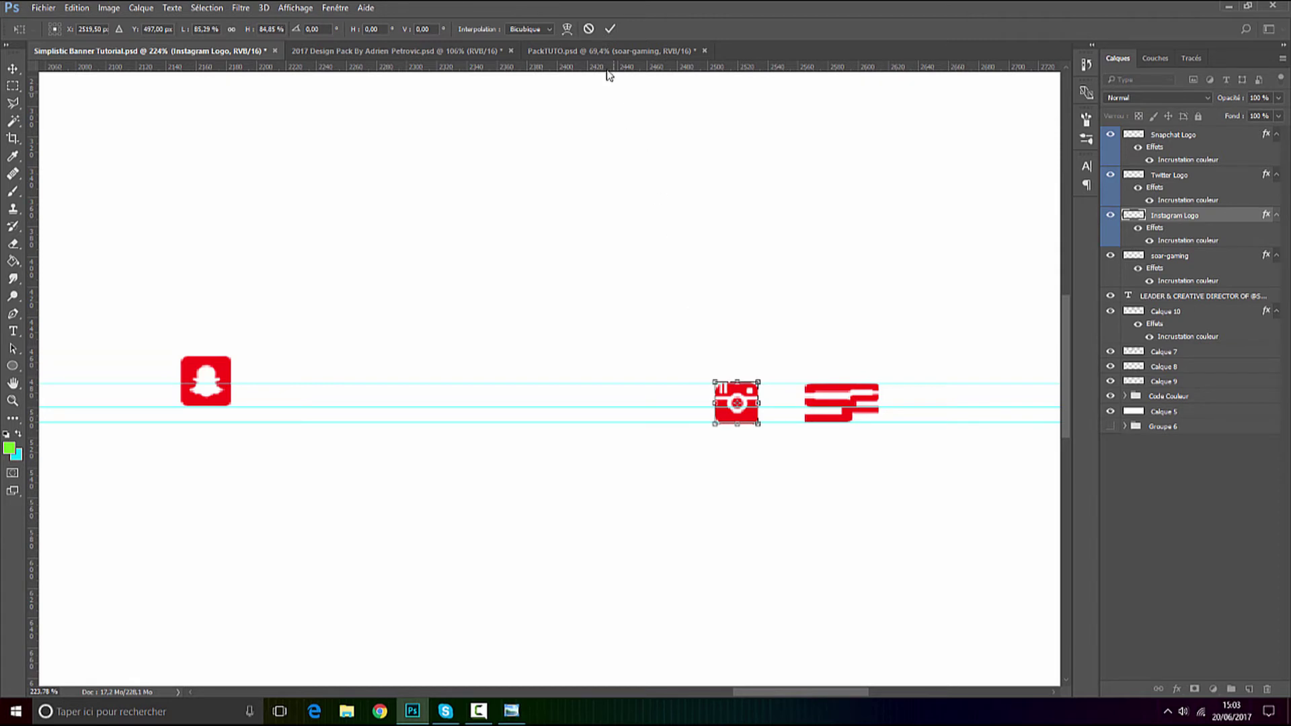
pyautogui.click(610, 28)
# Move the Instagram icon away from the SOAR icon along the guides to leave a gap between them.
pyautogui.scroll(-3, 370, 310)
pyautogui.scroll(2, 144, 361)
pyautogui.moveTo(732, 421); pyautogui.dragTo(637, 441)
pyautogui.scroll(-3, 592, 443)
pyautogui.scroll(2, 643, 458)
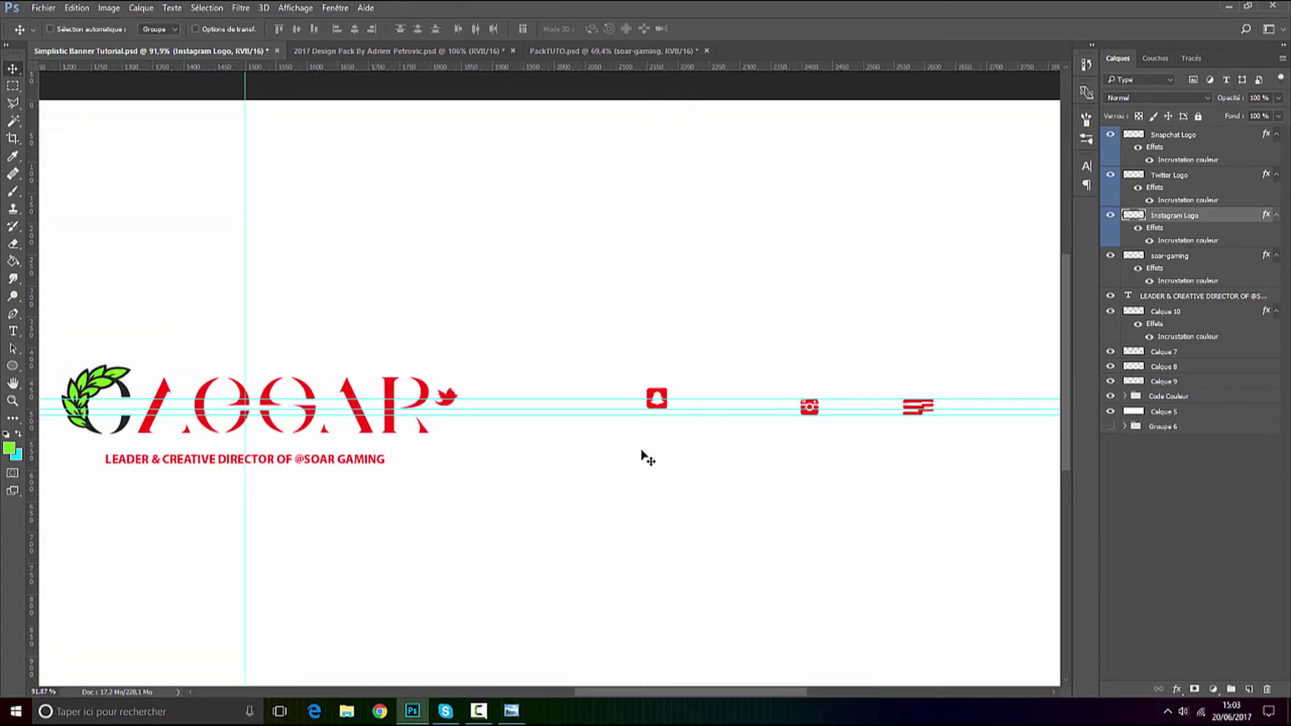
pyautogui.moveTo(814, 444); pyautogui.dragTo(821, 447)
# Move the Snapchat icon over the Instagram icon and scale it down to fit between the two outer guides.
pyautogui.click(1149, 156)
pyautogui.scroll(2, 811, 403)
pyautogui.moveTo(542, 453); pyautogui.dragTo(791, 466)
pyautogui.scroll(1, 888, 415)
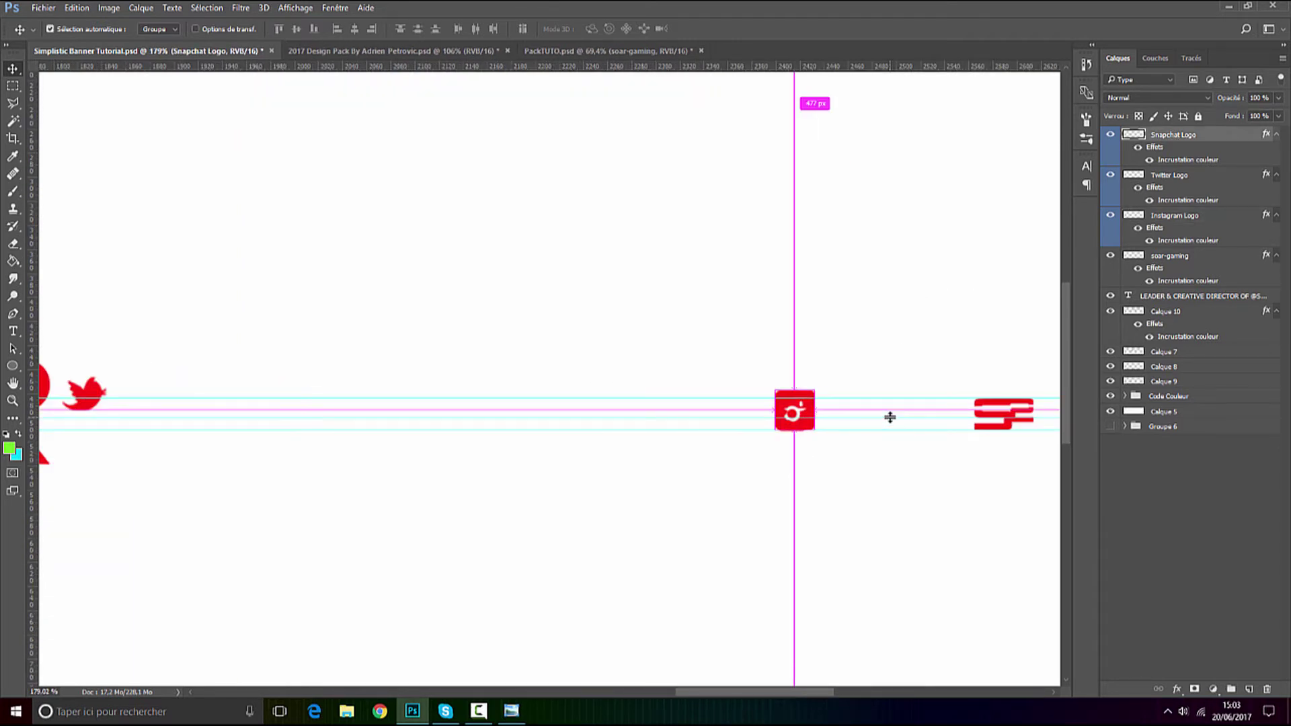
pyautogui.hotkey('ctrl', 't')
pyautogui.moveTo(814, 386); pyautogui.dragTo(807, 392)
pyautogui.click(610, 28)
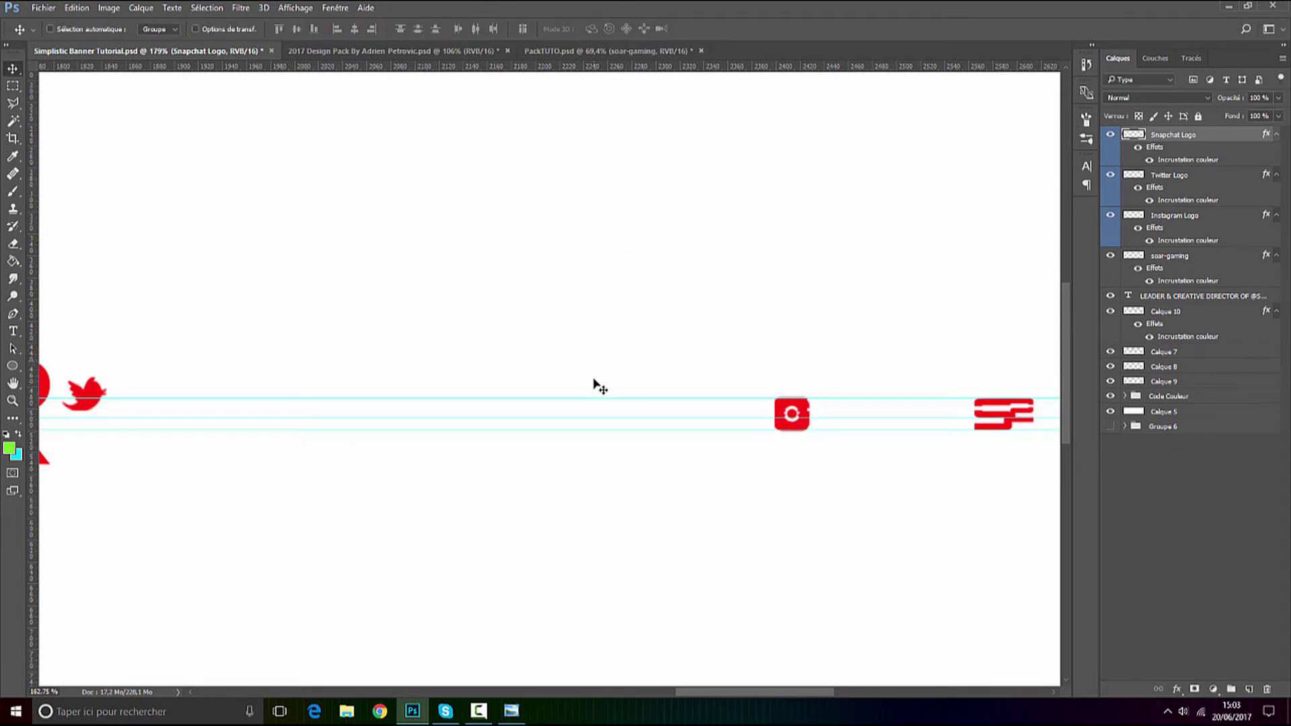
# Move the Snapchat icon toward the CAESAR logo, leaving room for the Twitter icon before the Instagram icon.
pyautogui.scroll(-1, 597, 384)
pyautogui.moveTo(753, 444); pyautogui.dragTo(616, 453)
pyautogui.scroll(-3, 589, 450)
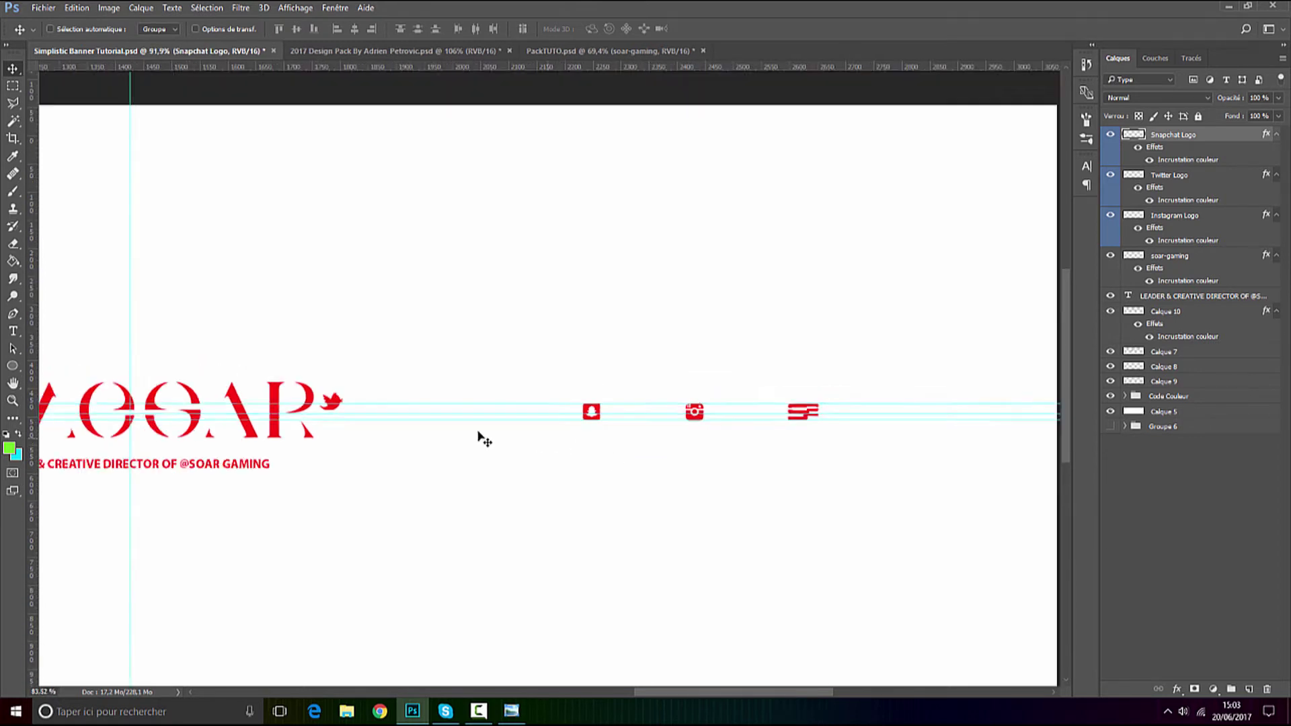
pyautogui.scroll(2, 151, 410)
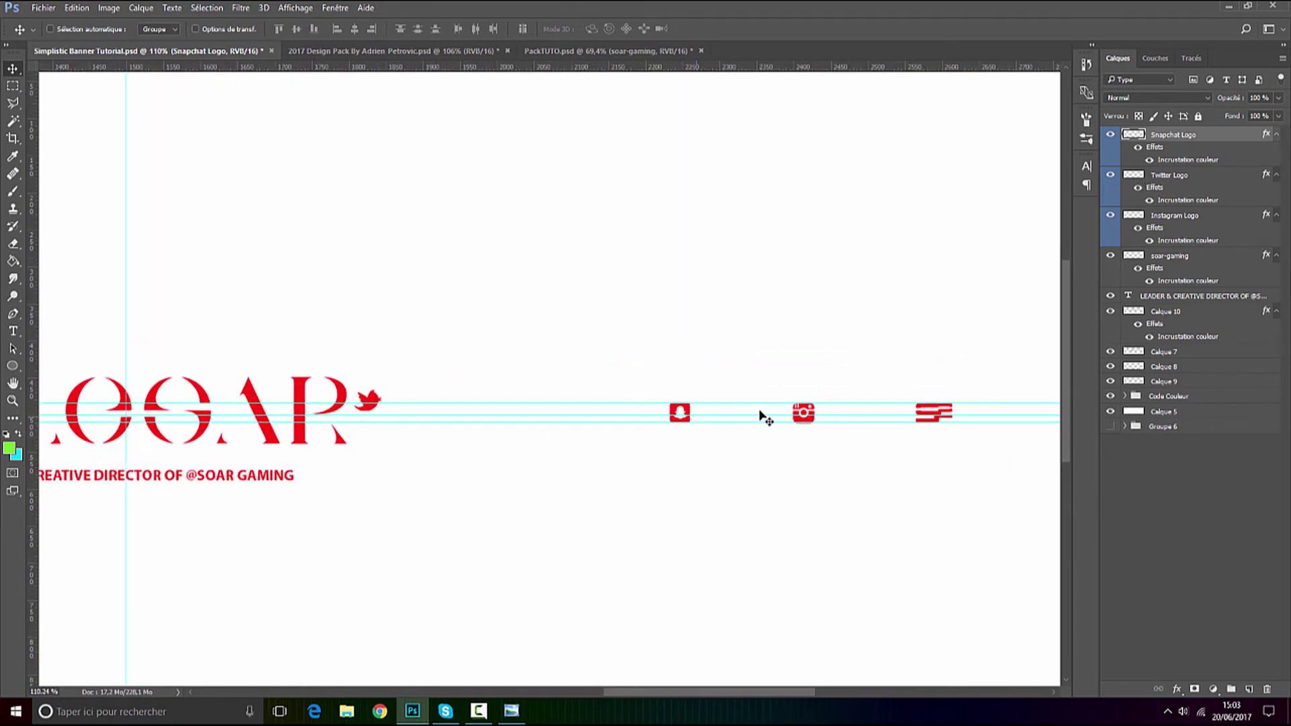
pyautogui.moveTo(690, 449); pyautogui.dragTo(526, 451)
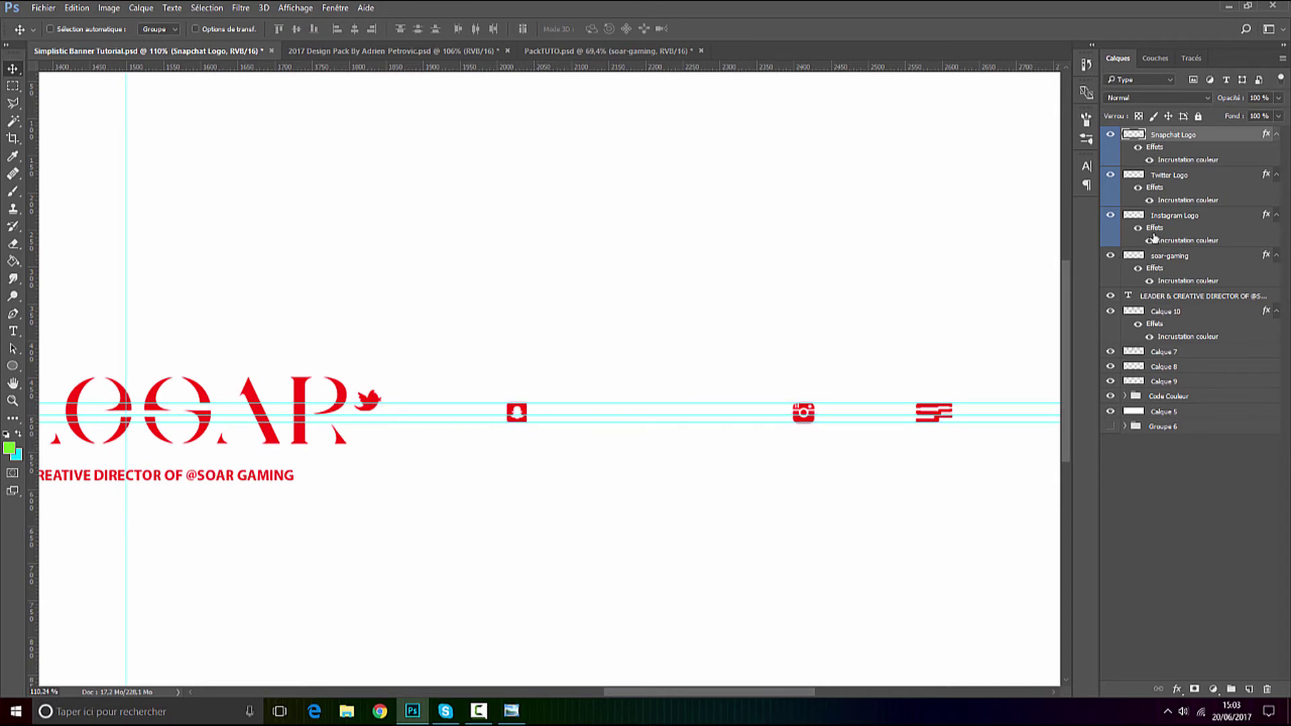
# Move the Twitter icon between the Snapchat and Instagram icons, matching its gap to Instagram with the Instagram–SOAR gap.
pyautogui.click(1191, 177)
pyautogui.scroll(3, 604, 431)
pyautogui.moveTo(378, 435); pyautogui.dragTo(542, 467)
pyautogui.moveTo(461, 467); pyautogui.dragTo(645, 467)
pyautogui.hotkey('ctrl', '0')
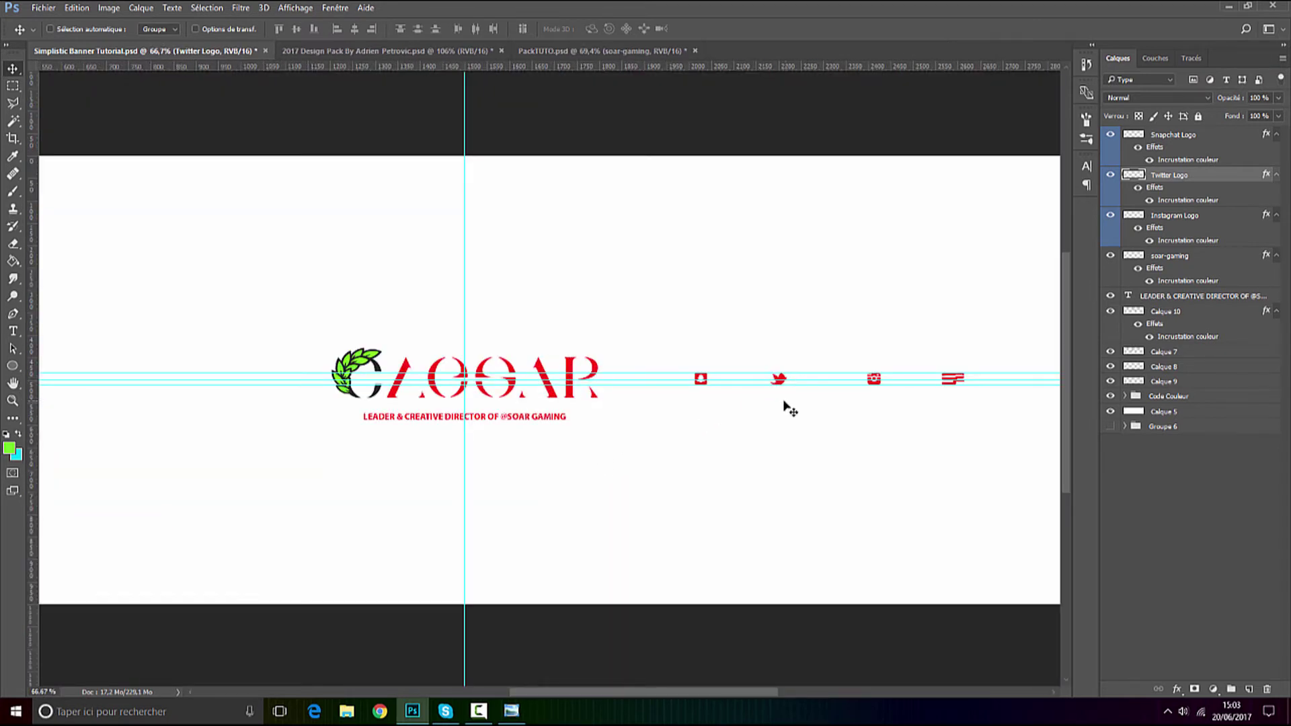
pyautogui.moveTo(791, 411); pyautogui.dragTo(835, 427)
# Move the Snapchat icon closer to the Twitter icon so that all four icons are evenly spaced.
pyautogui.scroll(4, 956, 371)
pyautogui.click(1111, 134)
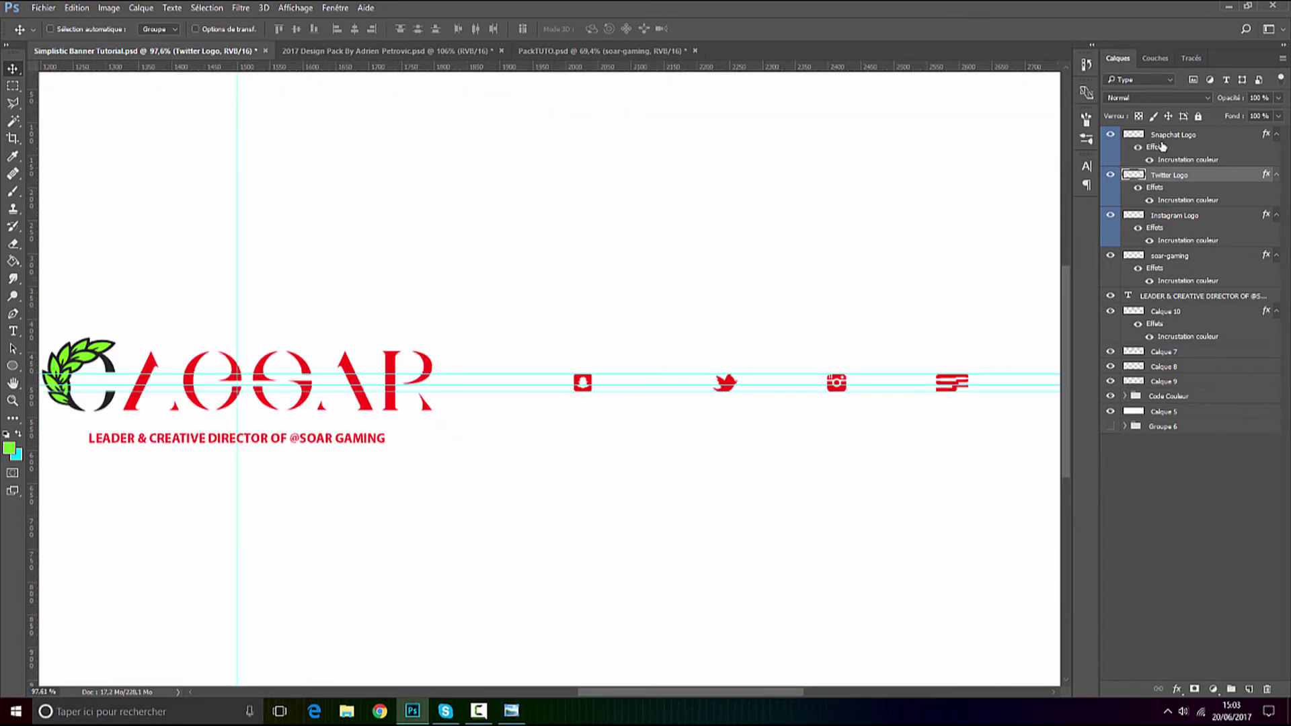
pyautogui.click(1170, 134)
pyautogui.moveTo(585, 447); pyautogui.dragTo(617, 441)
pyautogui.scroll(-4, 673, 441)
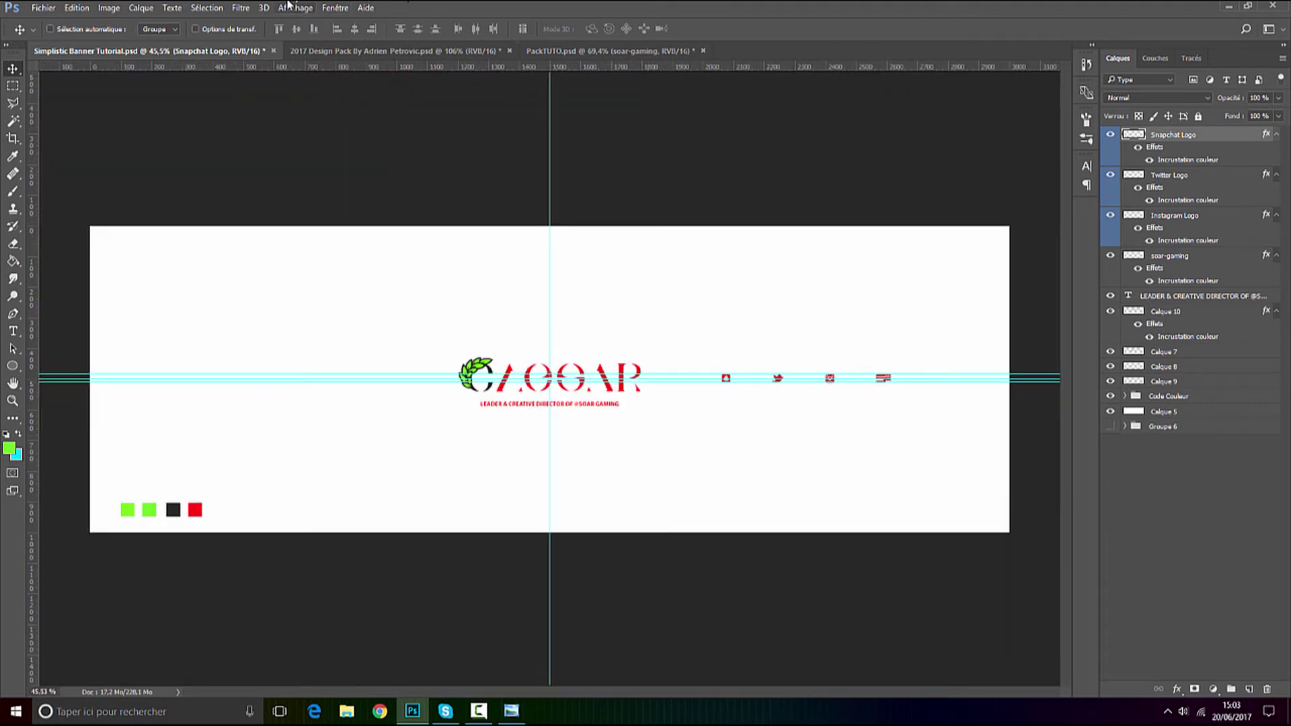
# Hide the guides and shift all four social icon layers together slightly closer to the CAESAR logo.
pyautogui.click(288, 7)
pyautogui.click(308, 222)
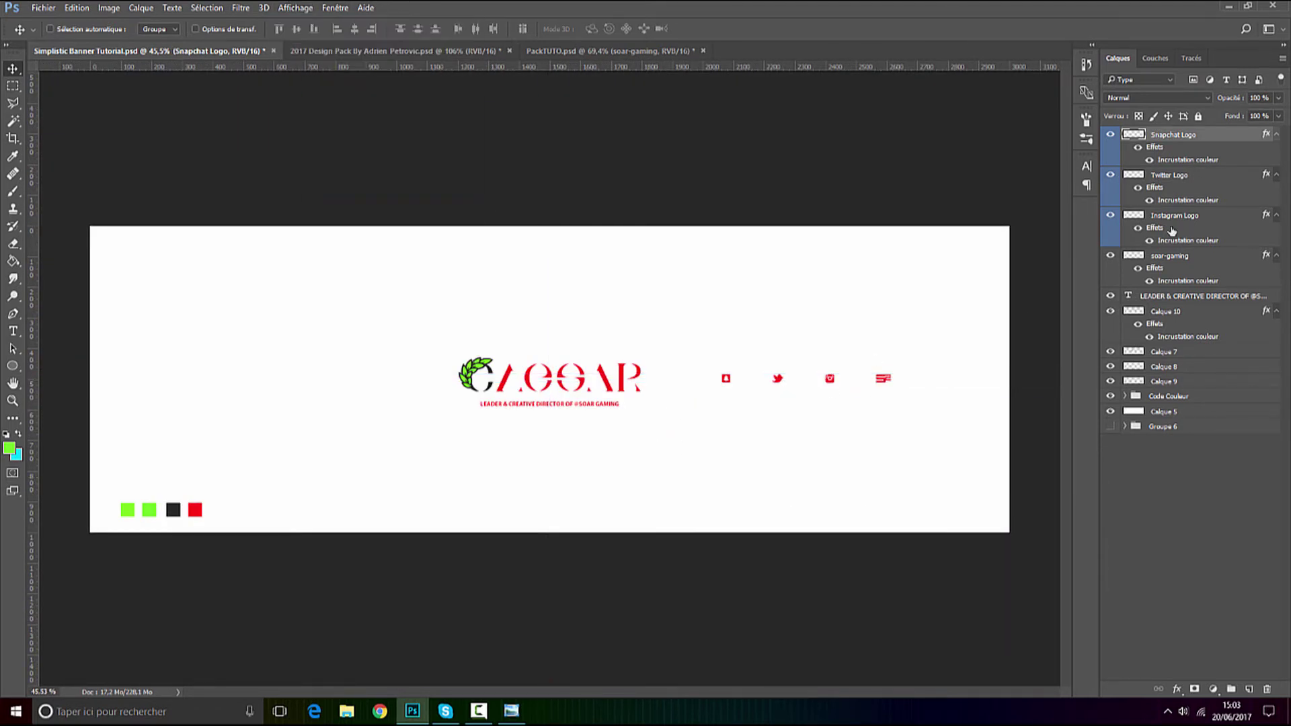
pyautogui.keyDown('shift'); pyautogui.click(1177, 267); pyautogui.keyUp('shift')
pyautogui.moveTo(855, 413); pyautogui.dragTo(867, 399)
pyautogui.scroll(3, 743, 366)
# Show the guides again, clear the extra ones from the icon row, and position one horizontal guide at Y 500 px.
pyautogui.click(296, 7)
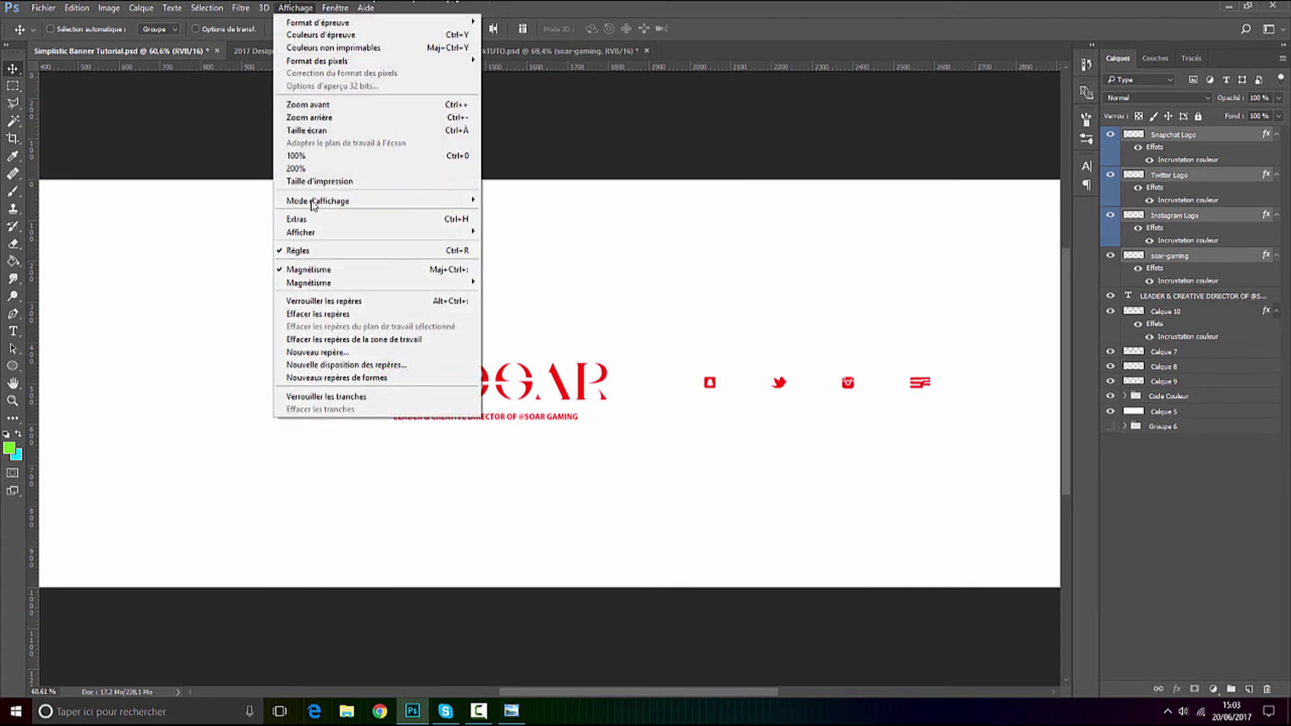
pyautogui.click(332, 219)
pyautogui.moveTo(760, 180); pyautogui.dragTo(760, 178)
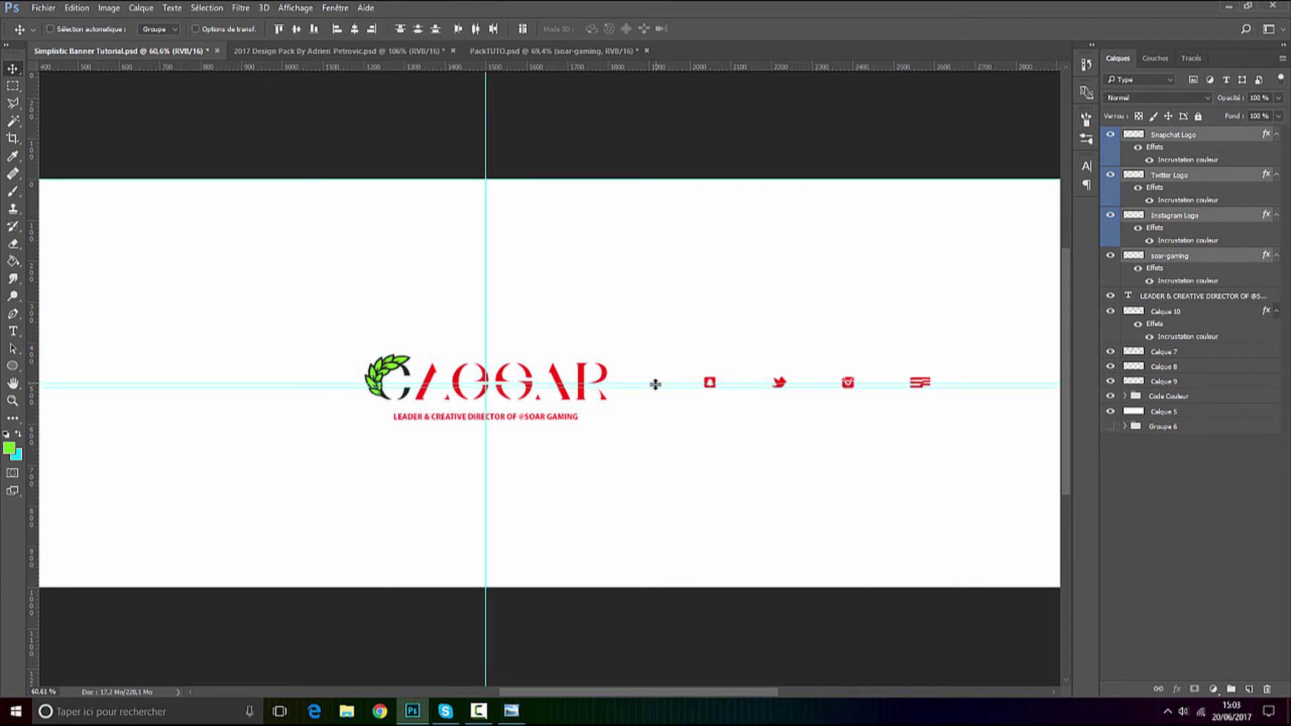
pyautogui.moveTo(665, 413); pyautogui.dragTo(663, 636)
pyautogui.moveTo(629, 428); pyautogui.dragTo(618, 383)
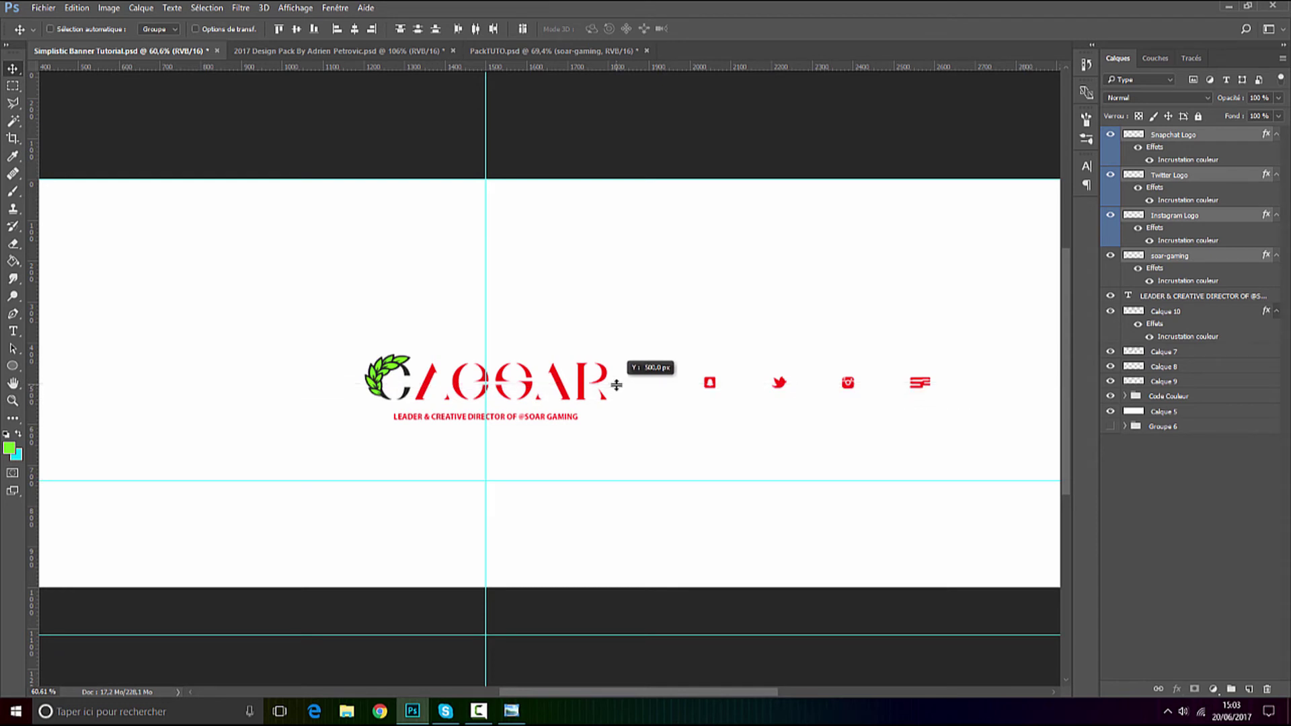
# Nudge the four selected social icons down until they are centred on the horizontal guide.
pyautogui.scroll(3, 955, 401)
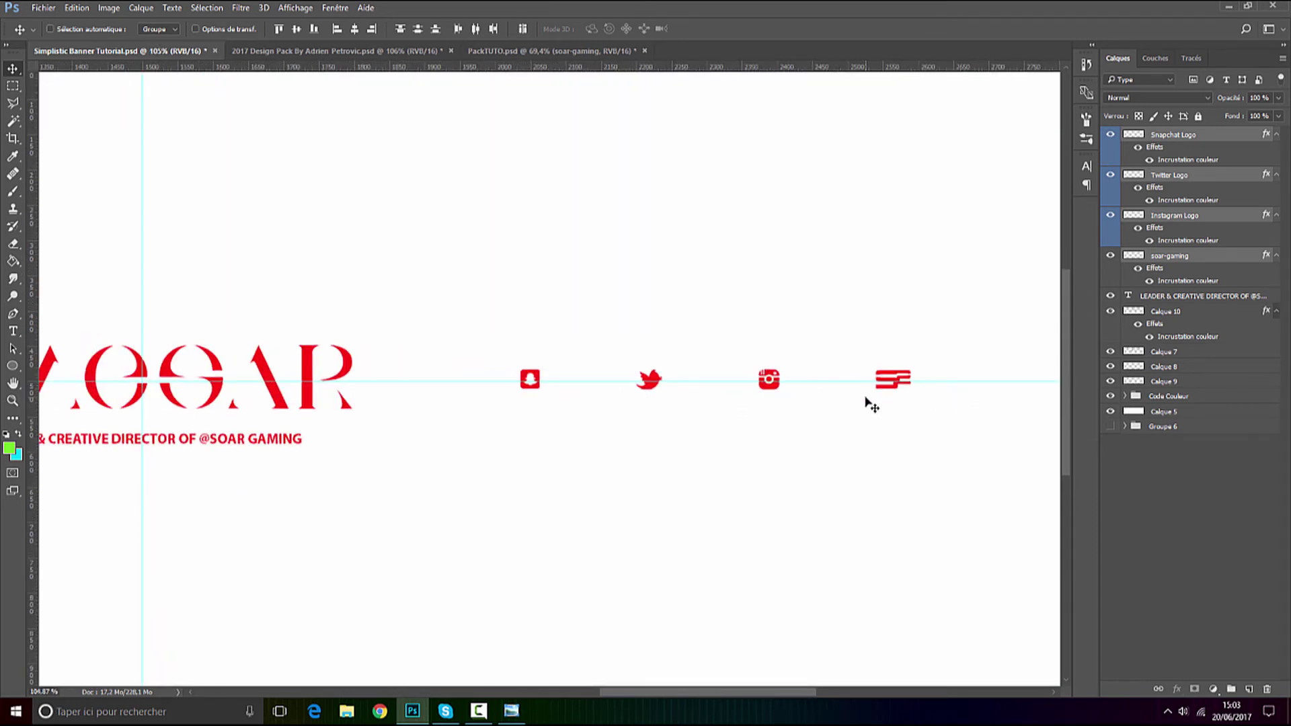
pyautogui.press('Down')
pyautogui.press('Down')
pyautogui.press('Down')
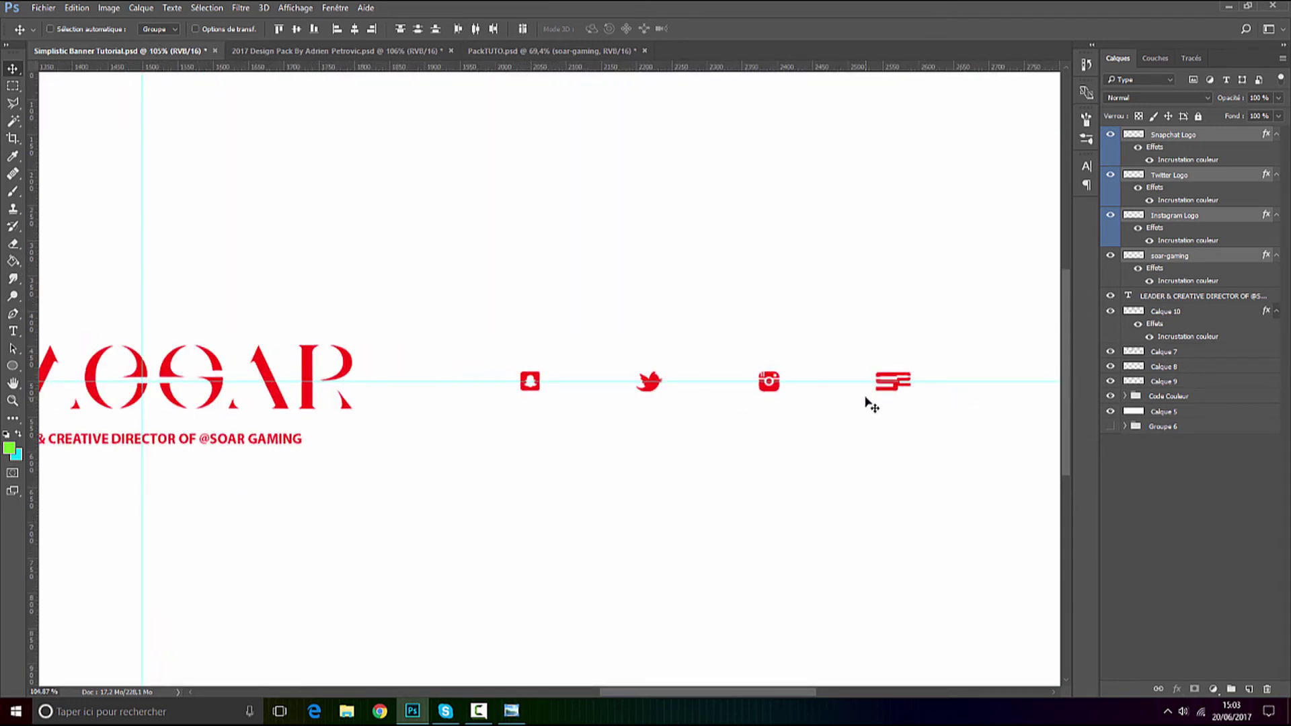
# Group the four social icon layers and name the group R2SEAUX SOCIAUX.
pyautogui.hotkey('ctrl', 'g')
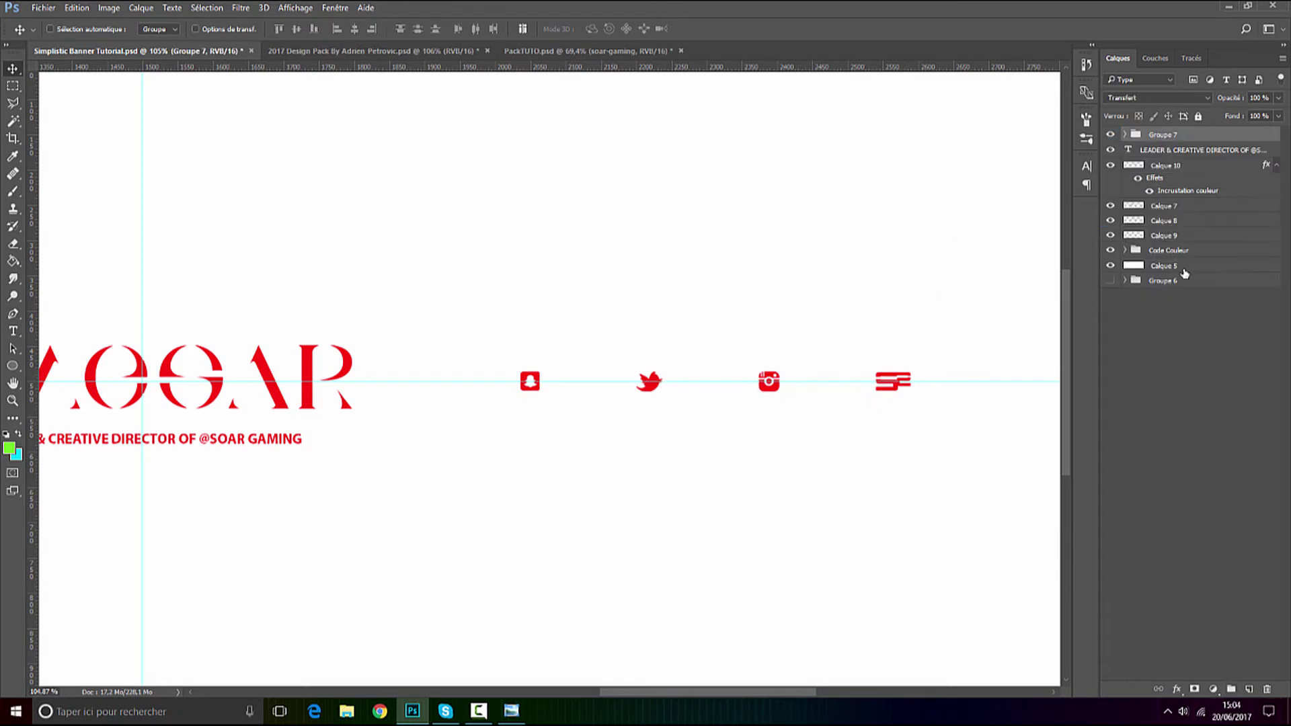
pyautogui.doubleClick(1175, 136)
pyautogui.click(1246, 344)
pyautogui.click(482, 715)
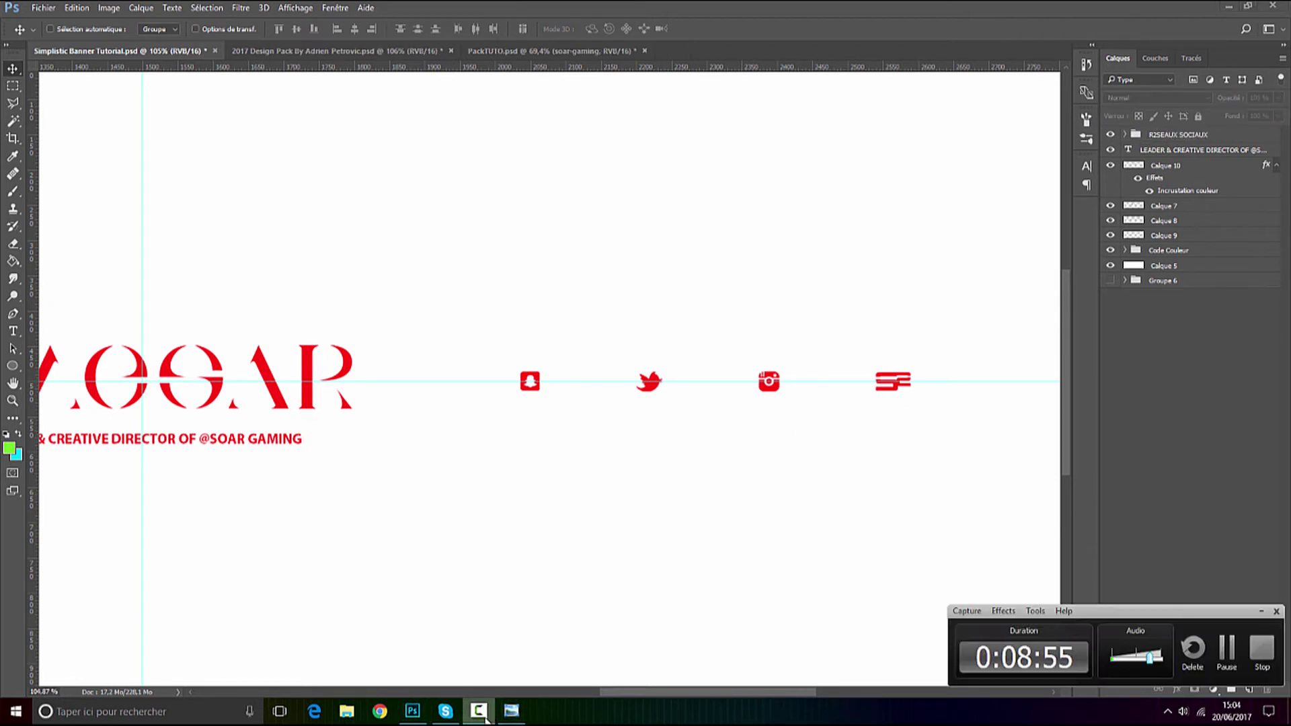
# Duplicate the LEADER & CREATIVE DIRECTOR tagline layer and move the copy to the empty area left of the CAESAR logo.
pyautogui.click(484, 717)
pyautogui.scroll(-10, 625, 449)
pyautogui.hotkey('ctrl', '0')
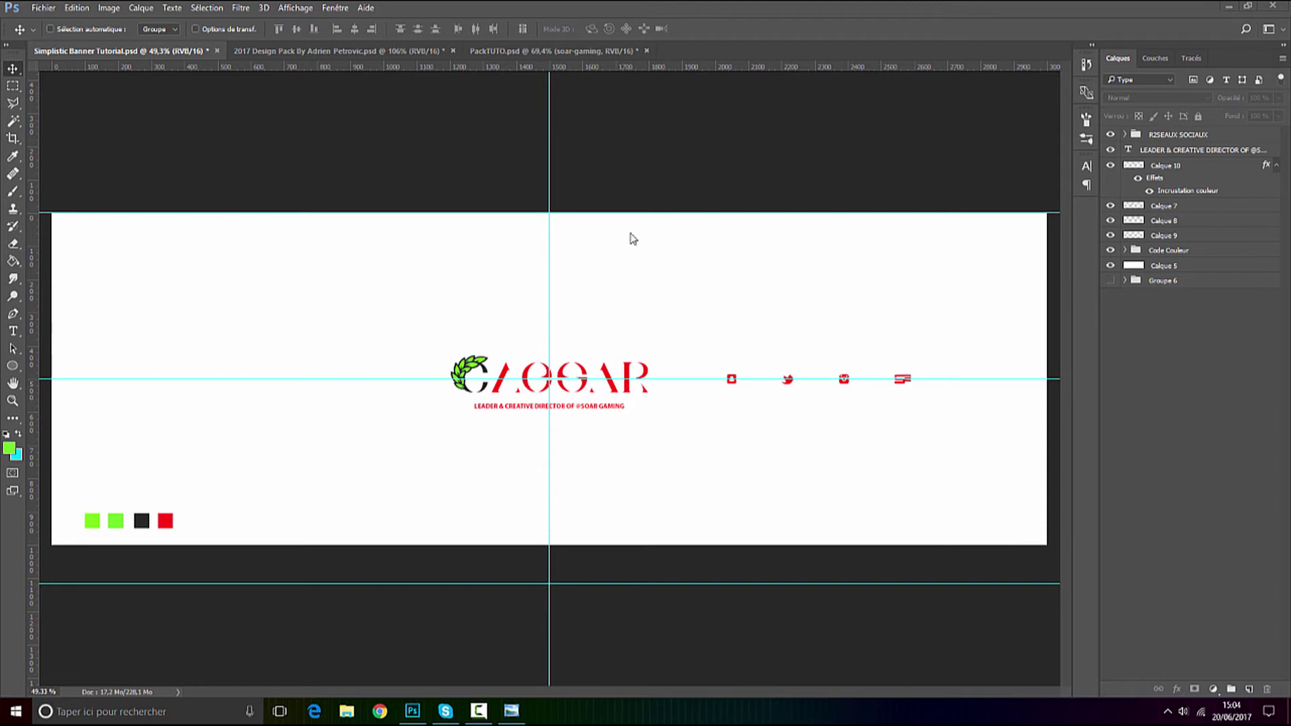
pyautogui.click(1168, 154)
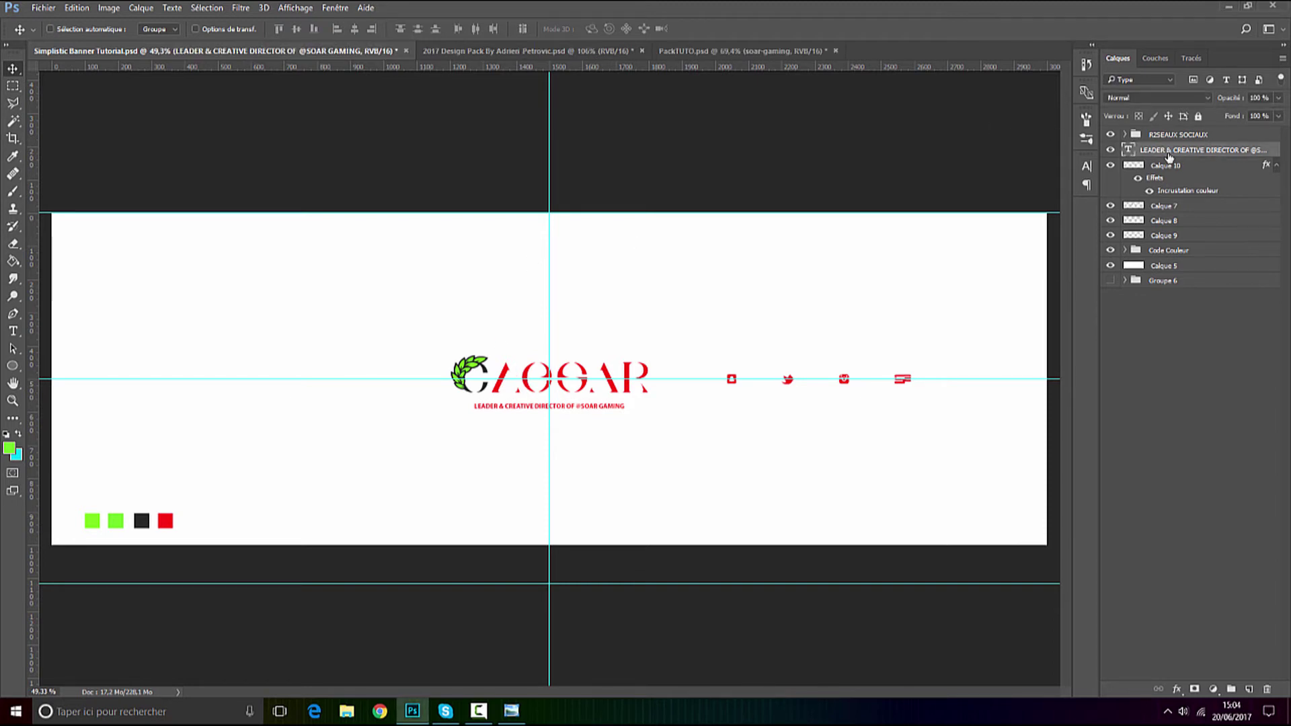
pyautogui.hotkey('ctrl', 'j')
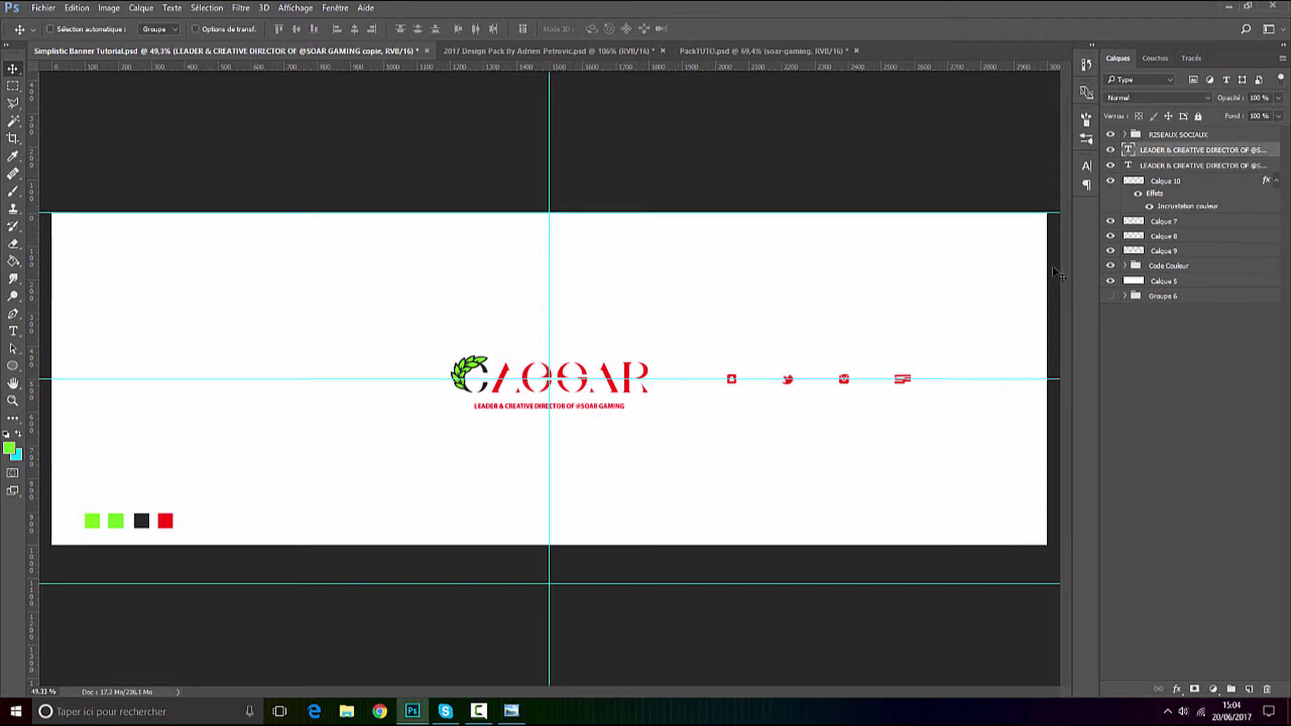
pyautogui.moveTo(629, 438); pyautogui.dragTo(298, 409)
# Set the font style of all the text in the copied tagline to Regular.
pyautogui.scroll(2, 59, 367)
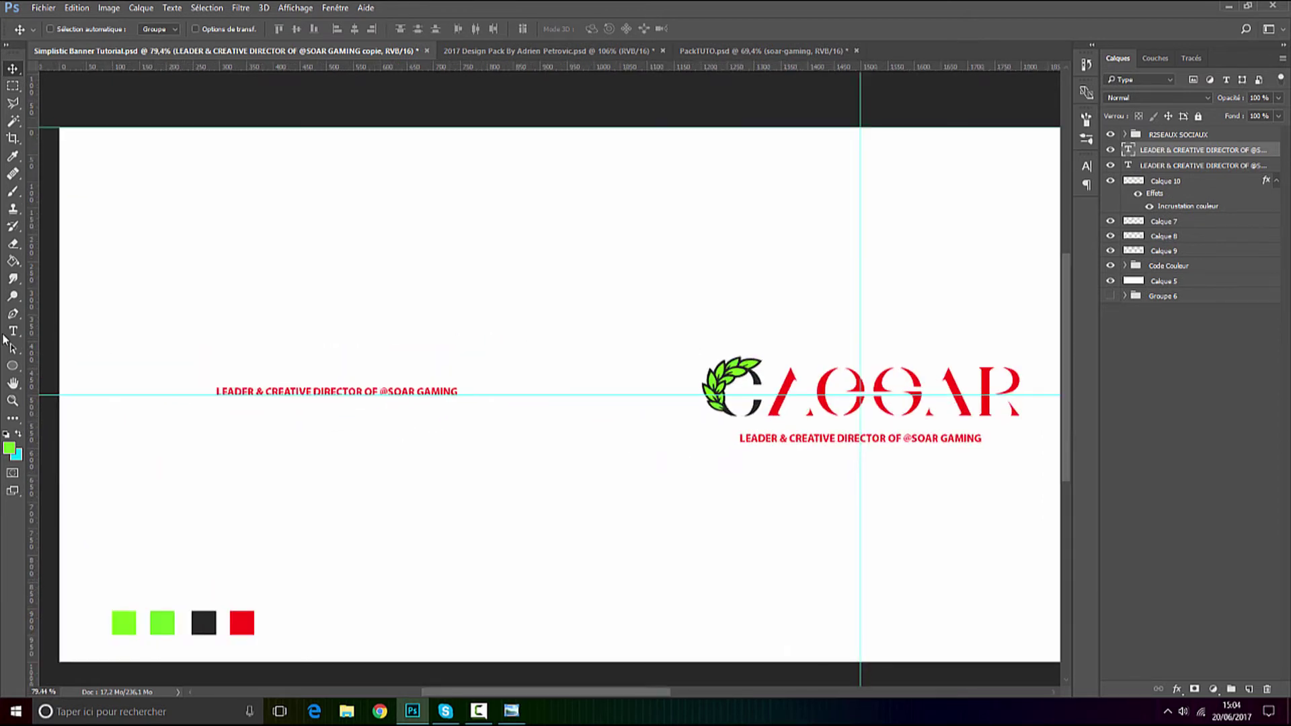
pyautogui.press('t')
pyautogui.scroll(1, 377, 408)
pyautogui.click(486, 385)
pyautogui.hotkey('ctrl', 'a')
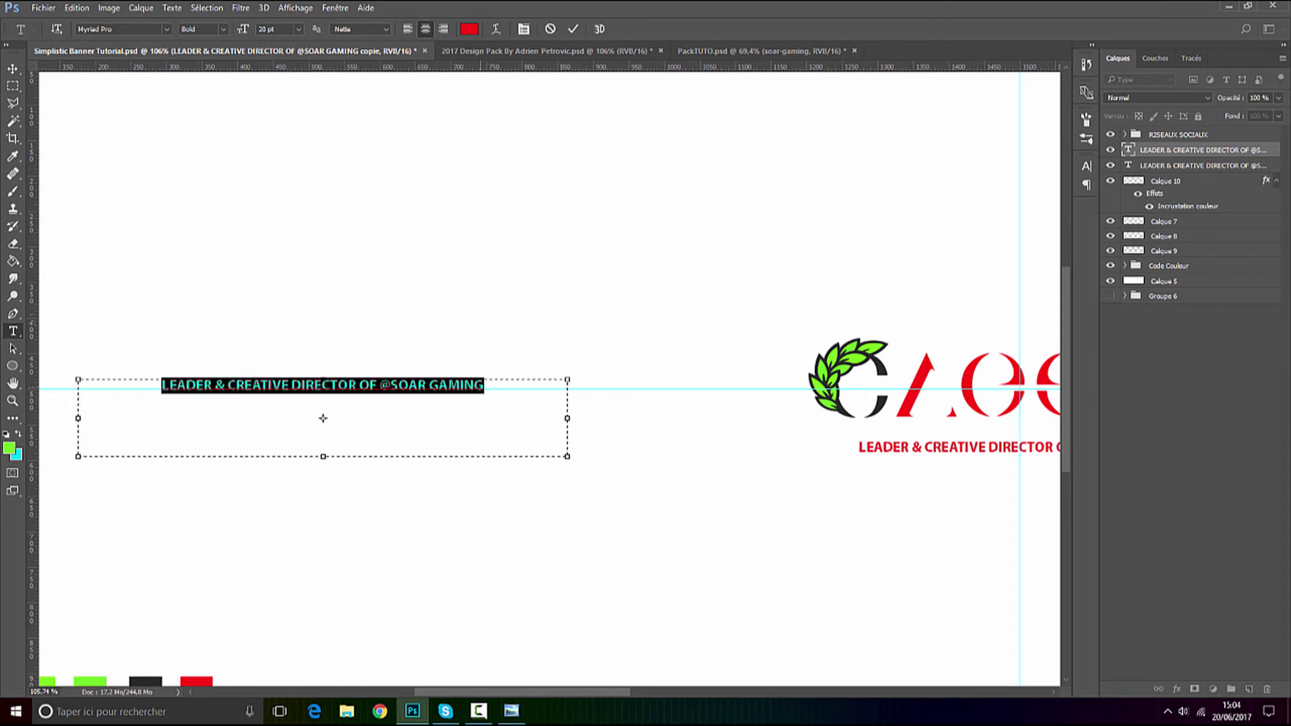
pyautogui.click(203, 29)
pyautogui.click(208, 89)
pyautogui.click(478, 397)
pyautogui.moveTo(478, 397); pyautogui.dragTo(144, 375)
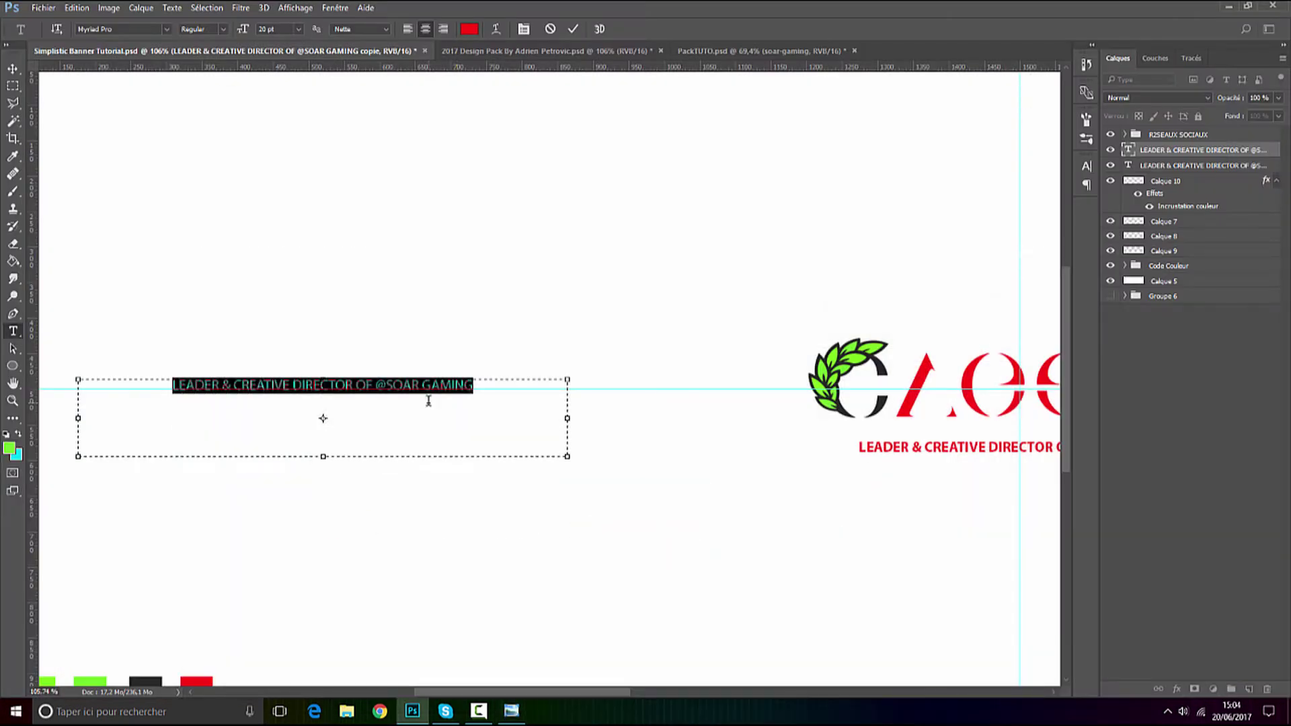
pyautogui.write('@')
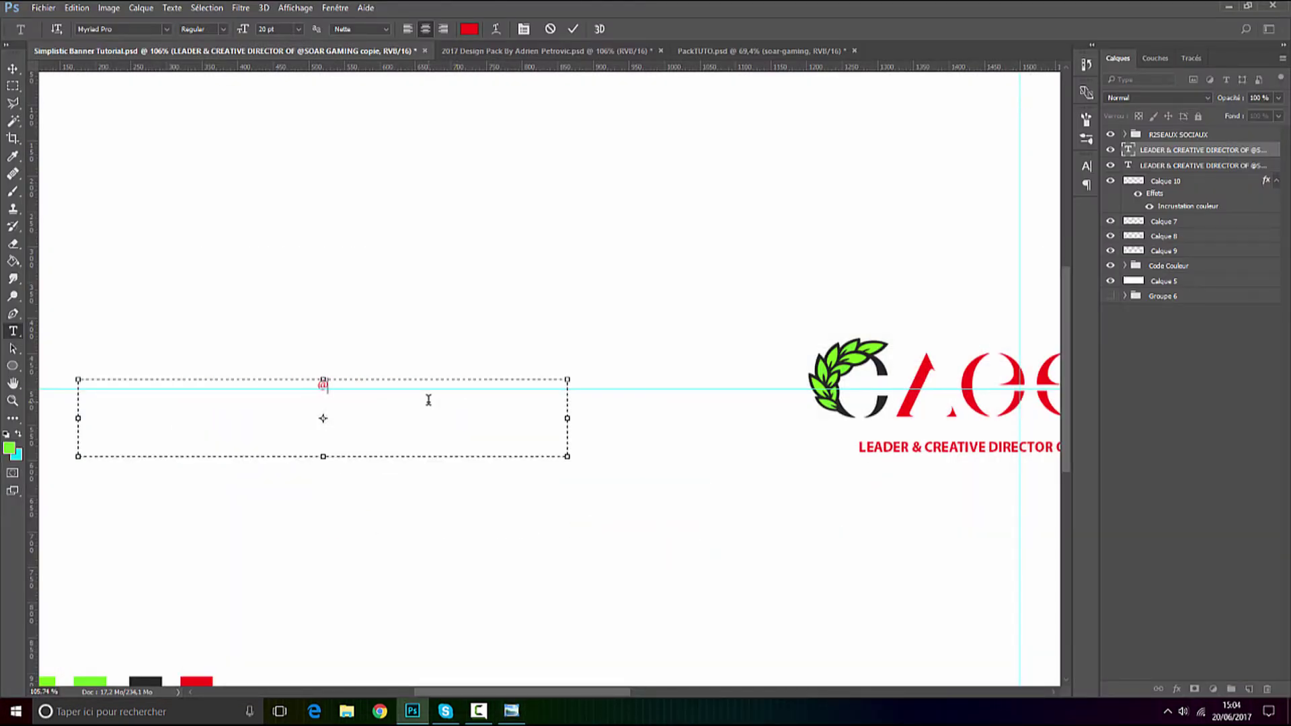
pyautogui.write('GFUEL')
pyautogui.click(517, 716)
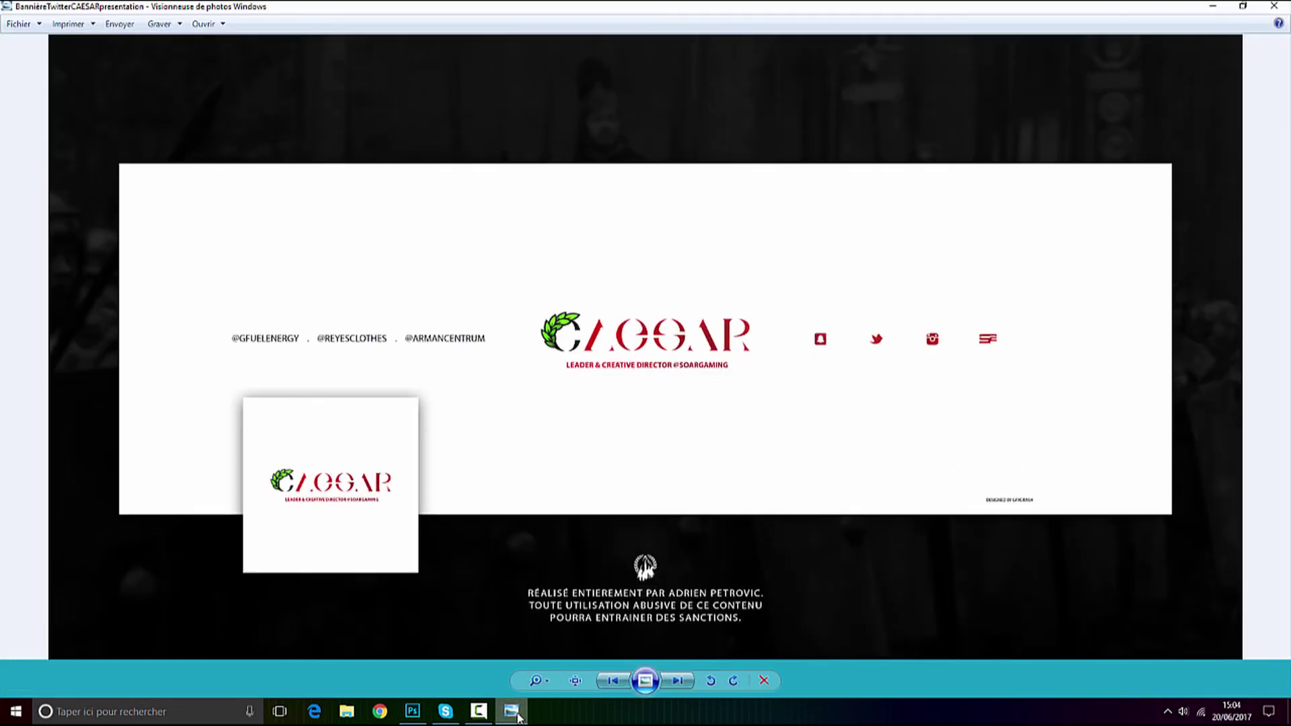
pyautogui.click(515, 713)
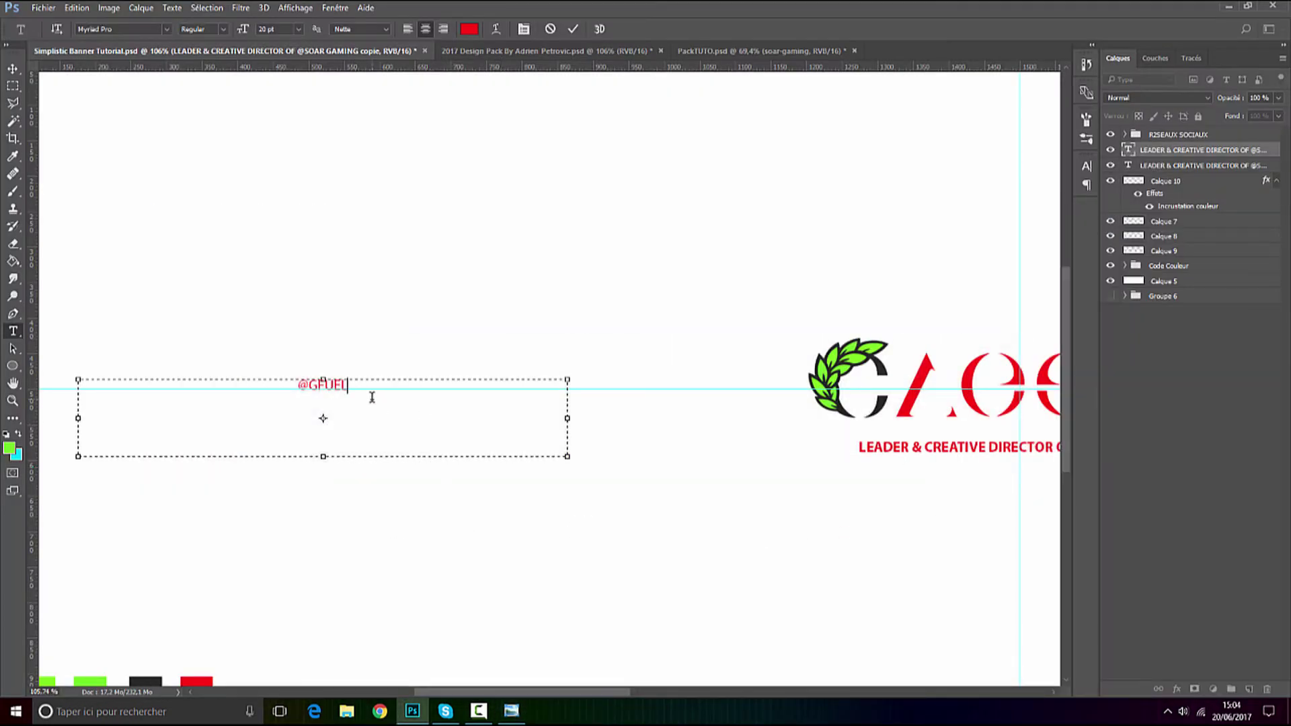
pyautogui.write('ENERGY')
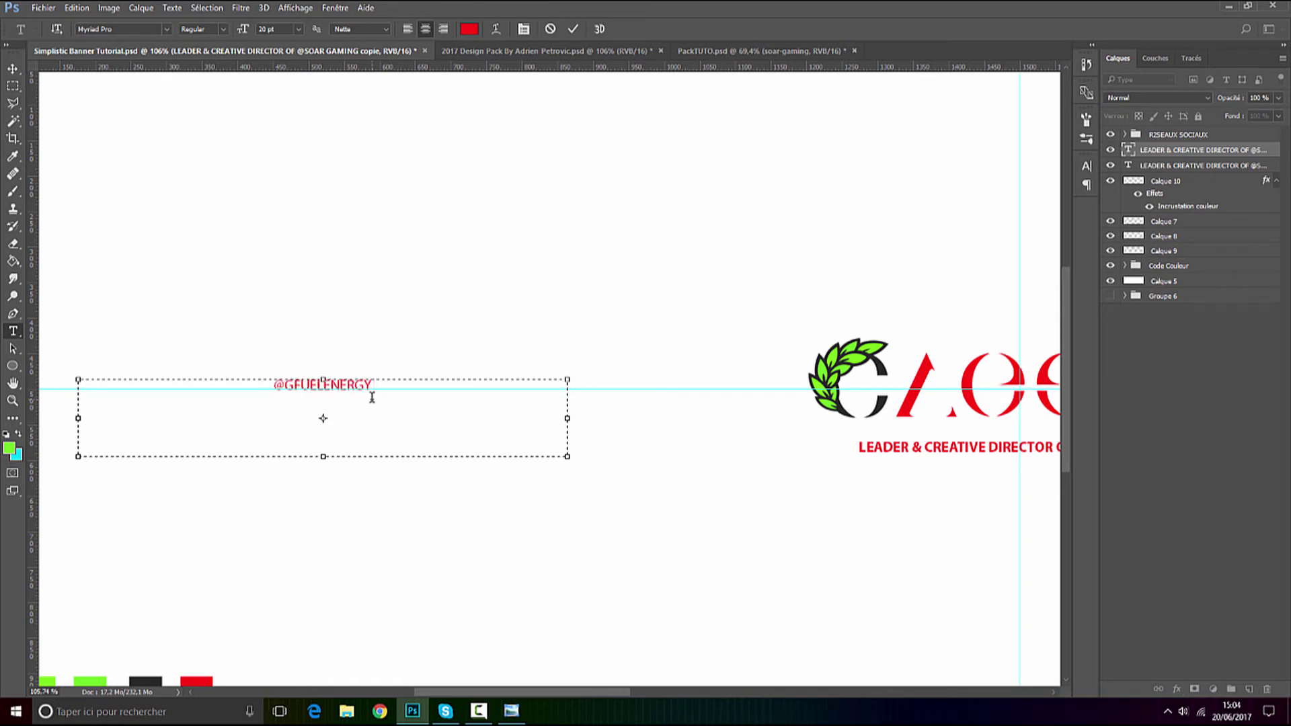
pyautogui.click(516, 714)
pyautogui.click(412, 711)
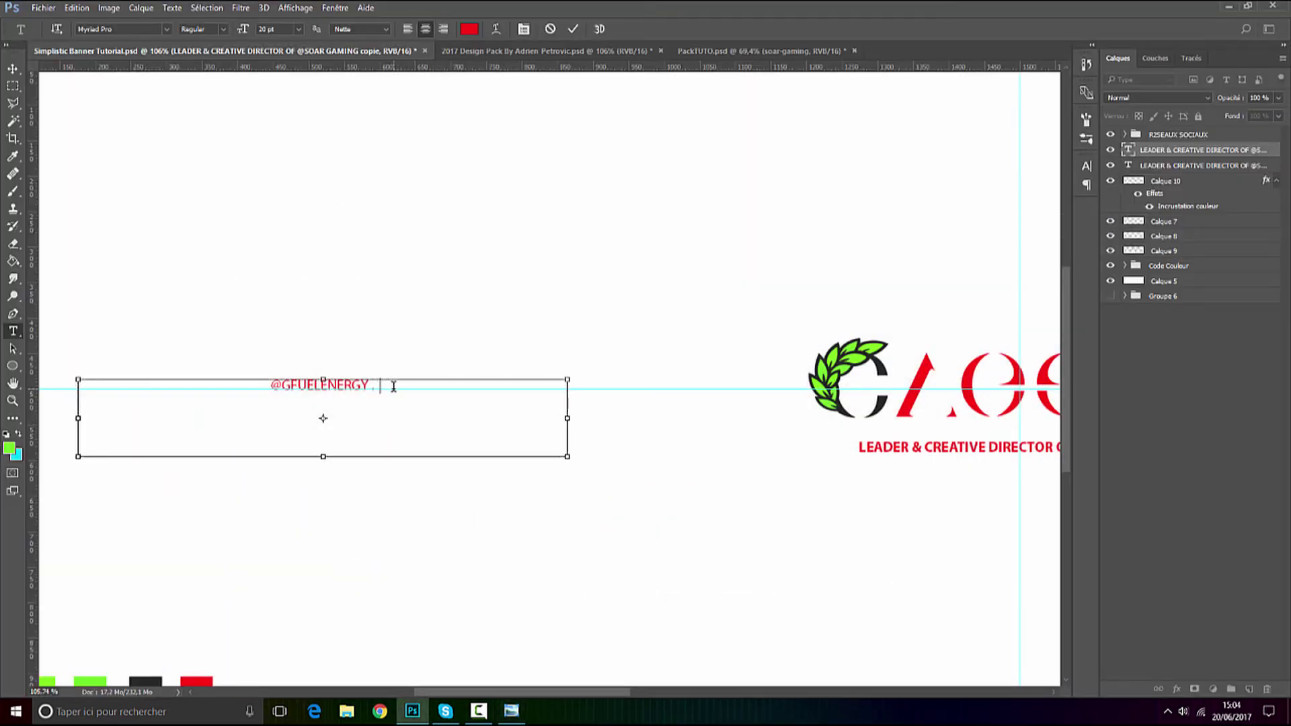
pyautogui.write('@')
pyautogui.write('RE')
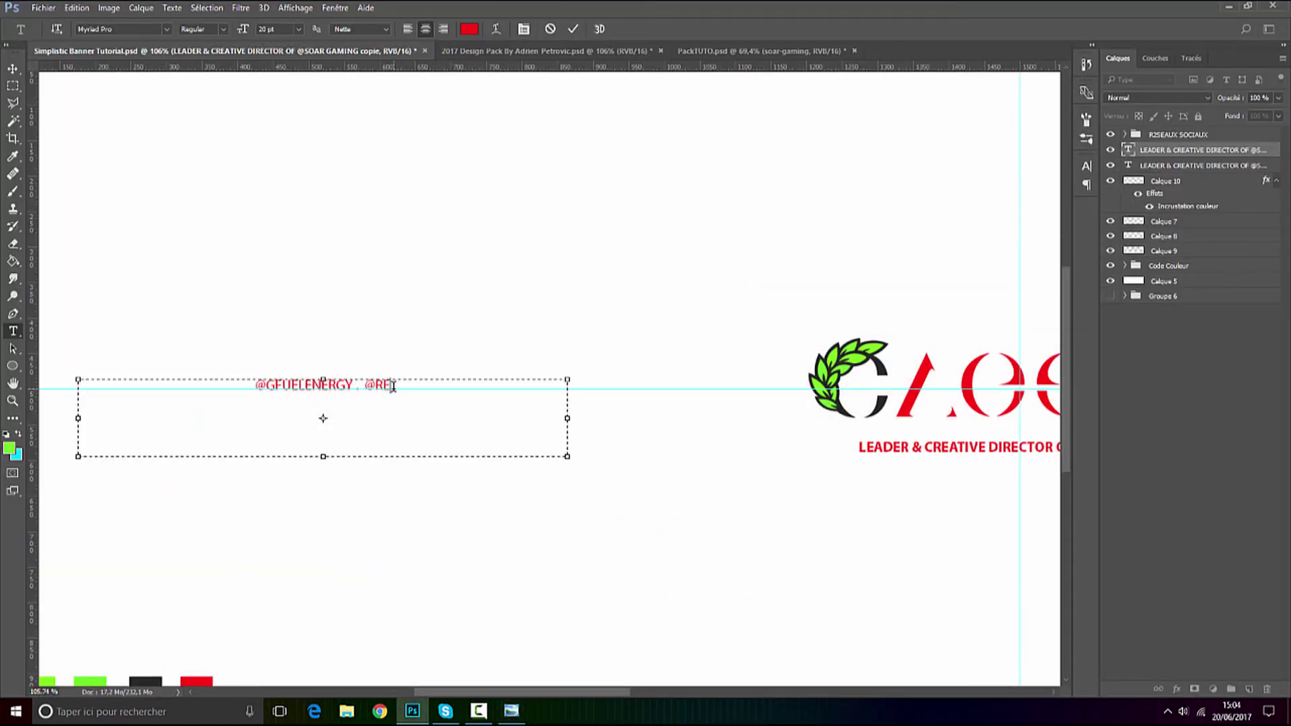
pyautogui.write('YESCLOTHES')
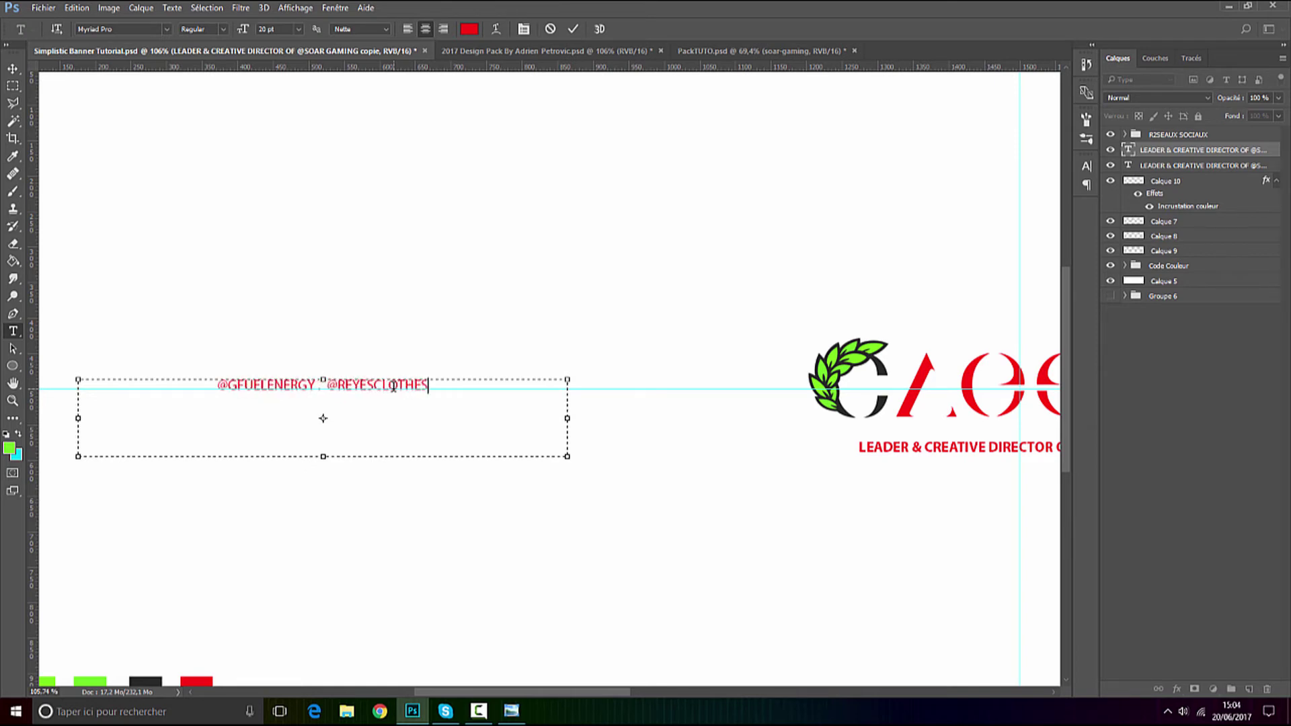
pyautogui.write(' .')
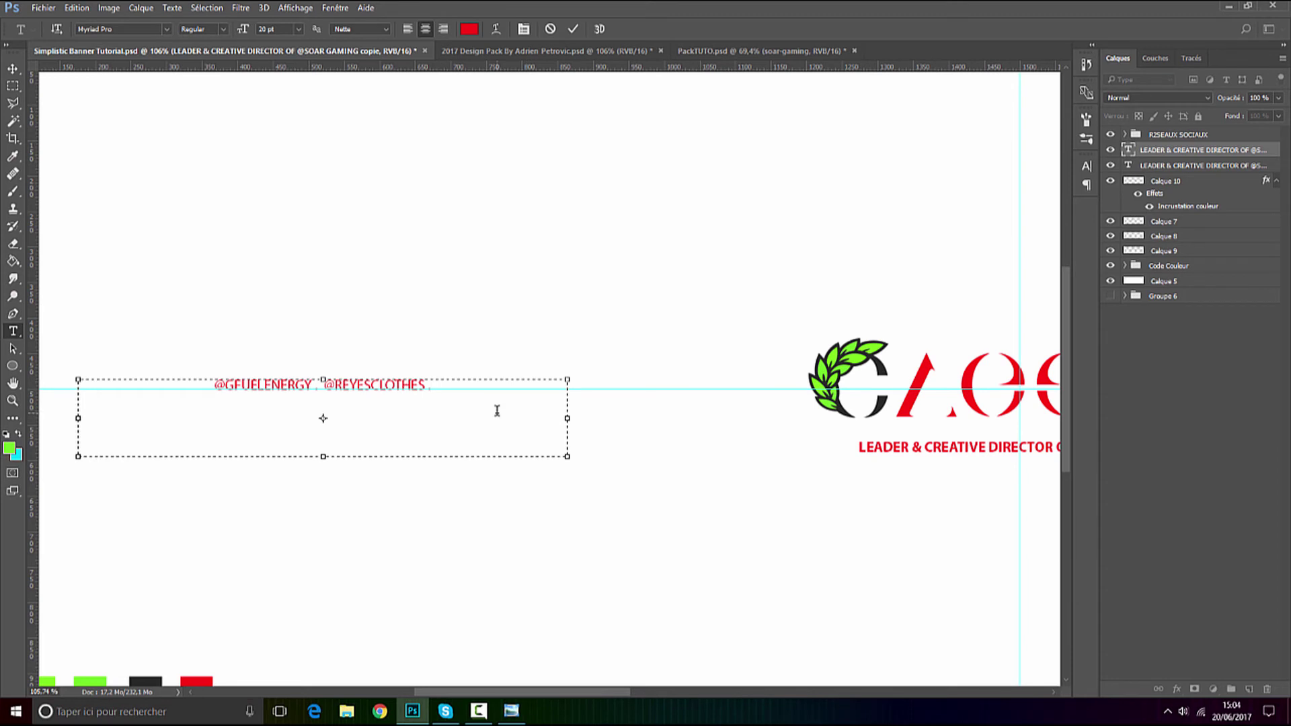
pyautogui.write(' @ARMA')
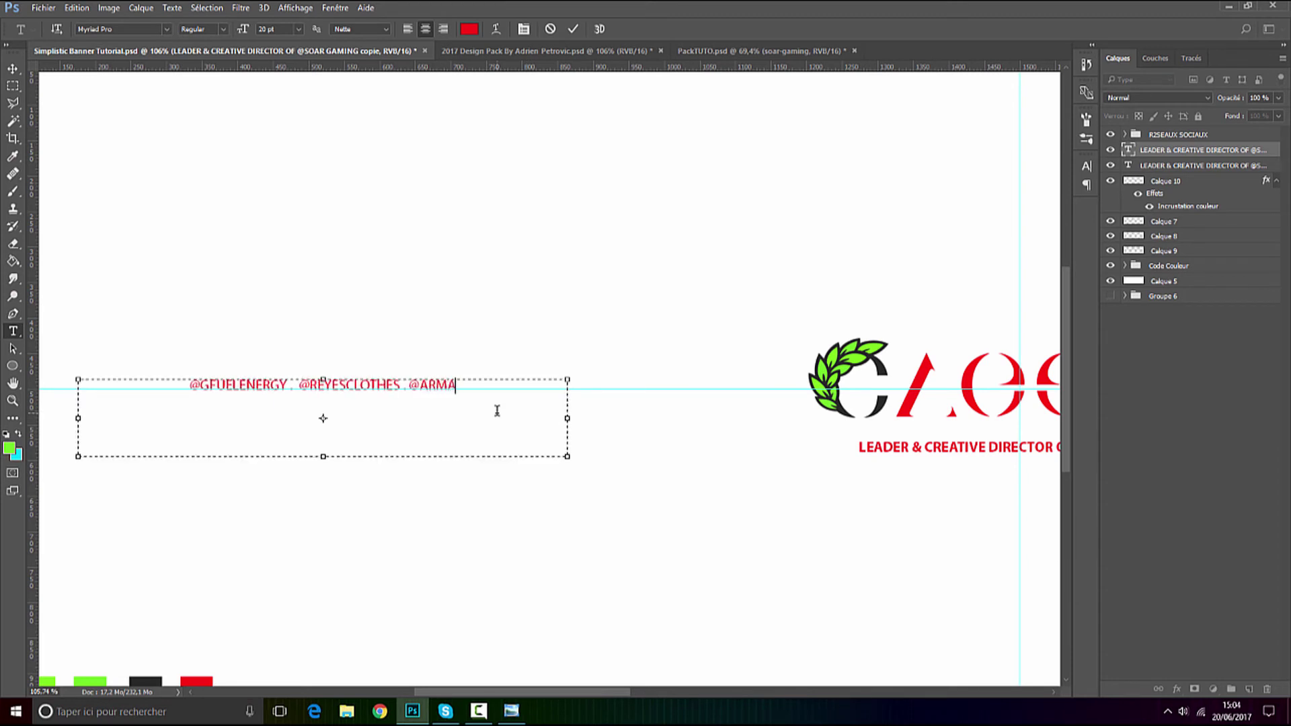
pyautogui.write('CENTRUM')
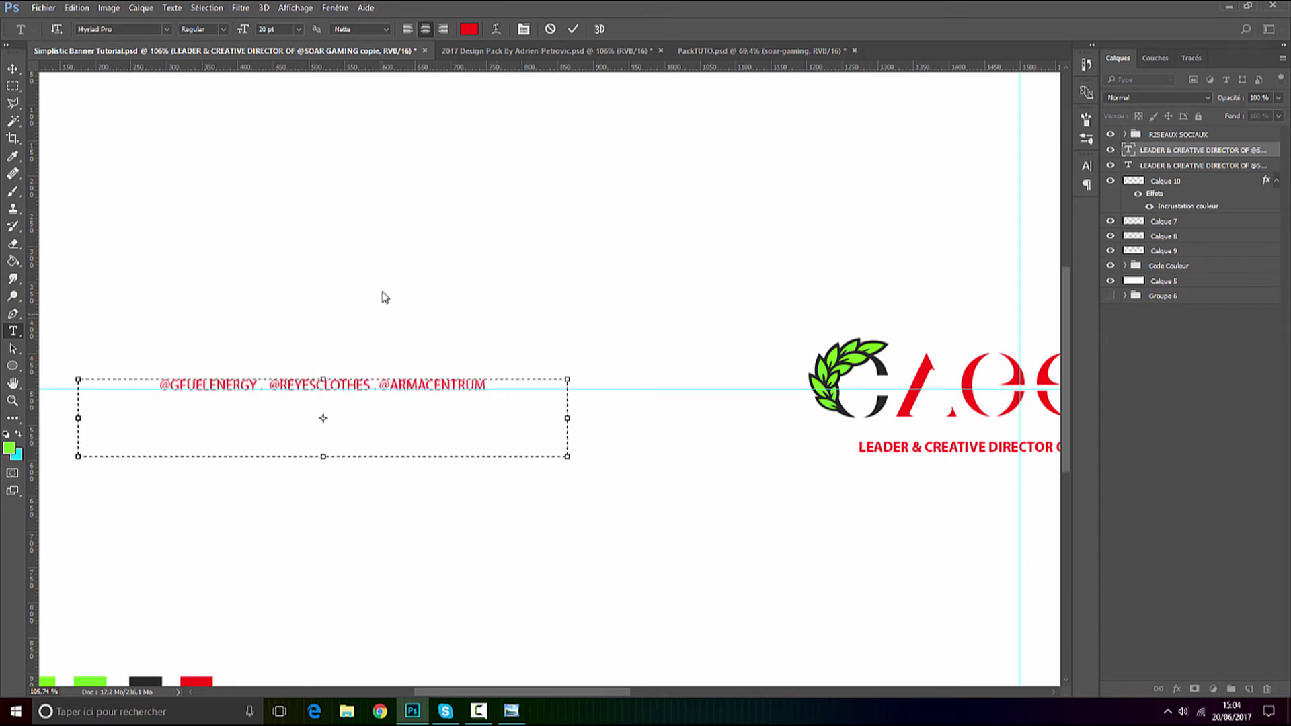
# Widen the gaps around both separator dots in the sponsor line with extra spaces and commit the text.
pyautogui.scroll(5, 374, 388)
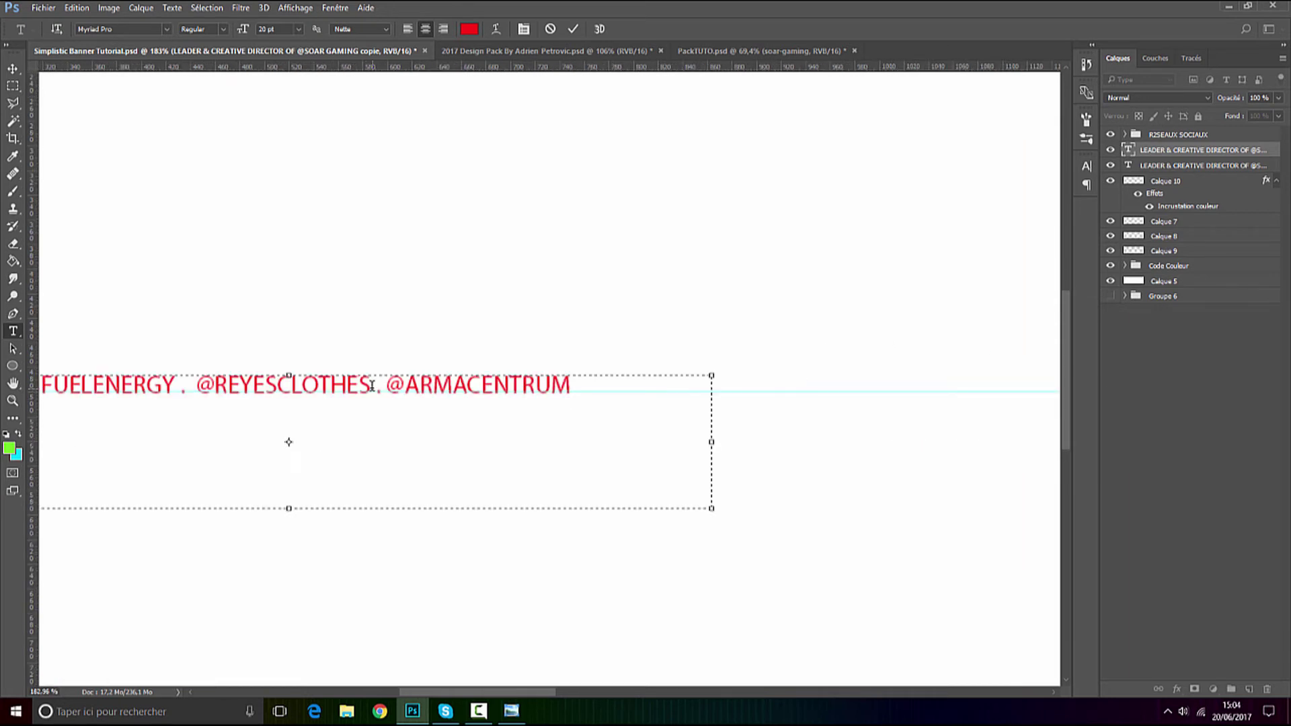
pyautogui.click(375, 386)
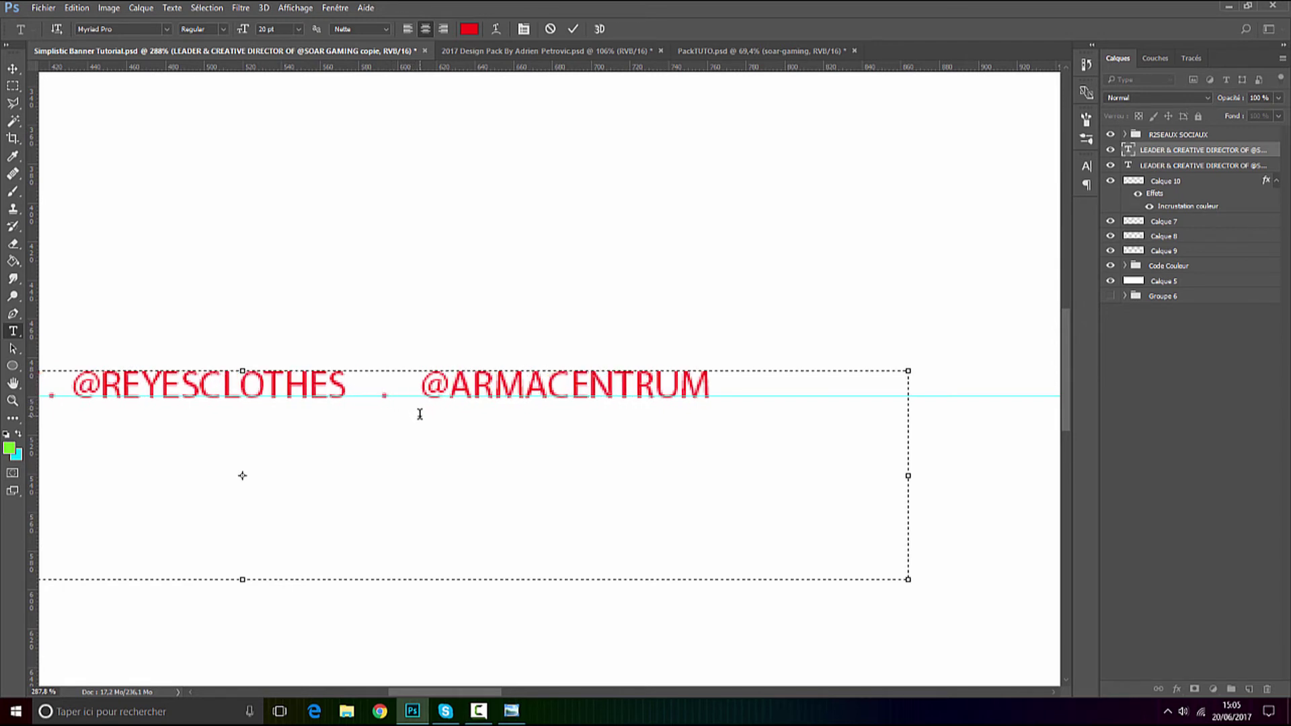
pyautogui.scroll(-3, 196, 450)
pyautogui.scroll(2, 257, 404)
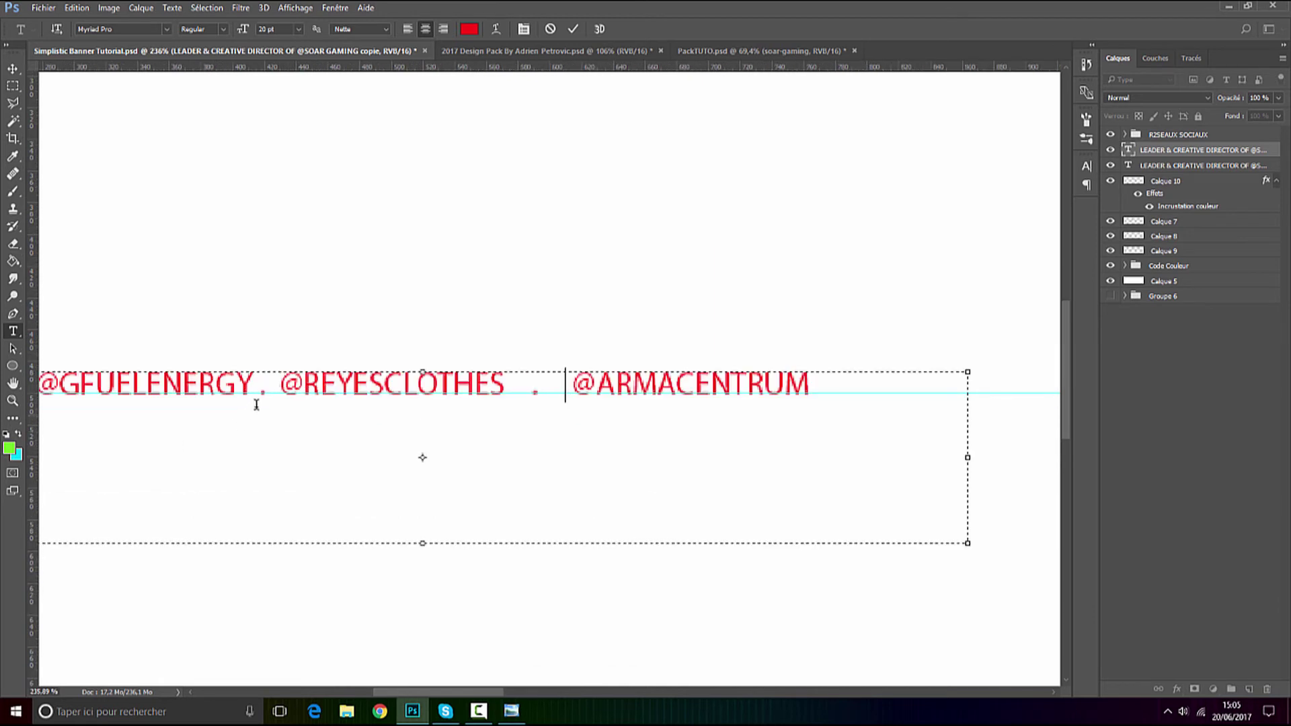
pyautogui.click(275, 388)
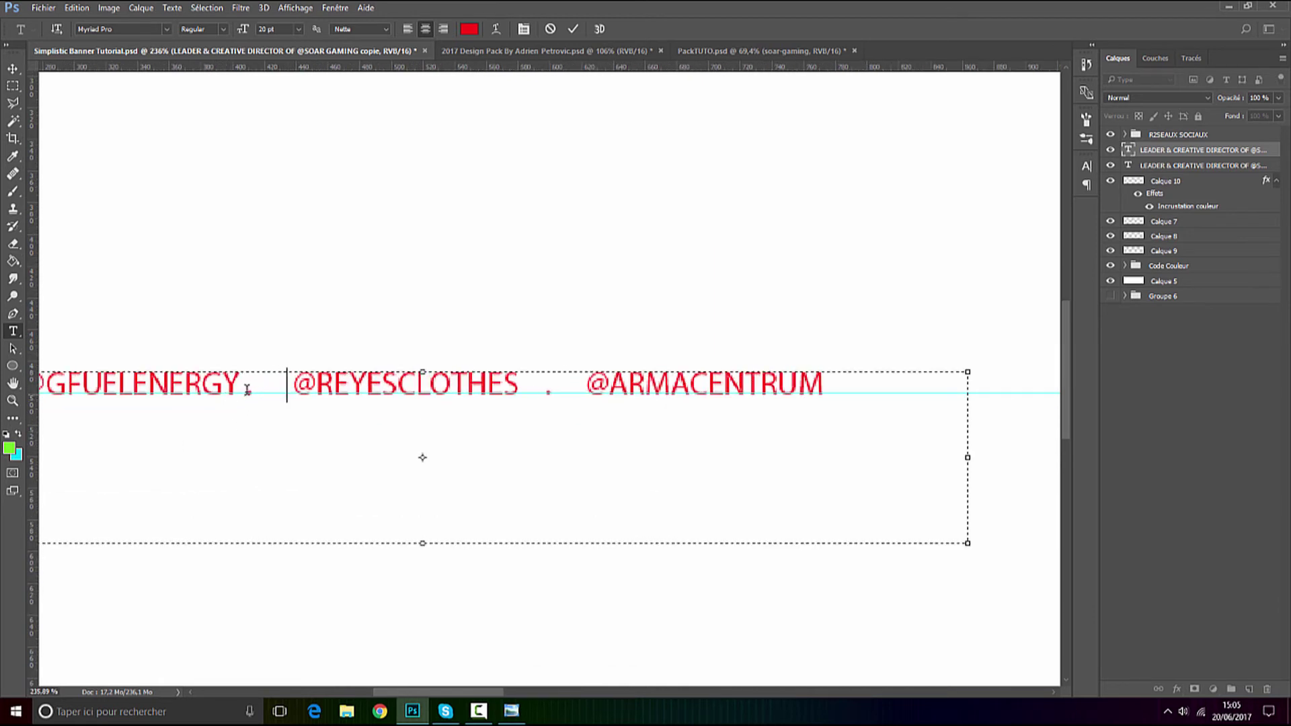
pyautogui.scroll(-5, 260, 409)
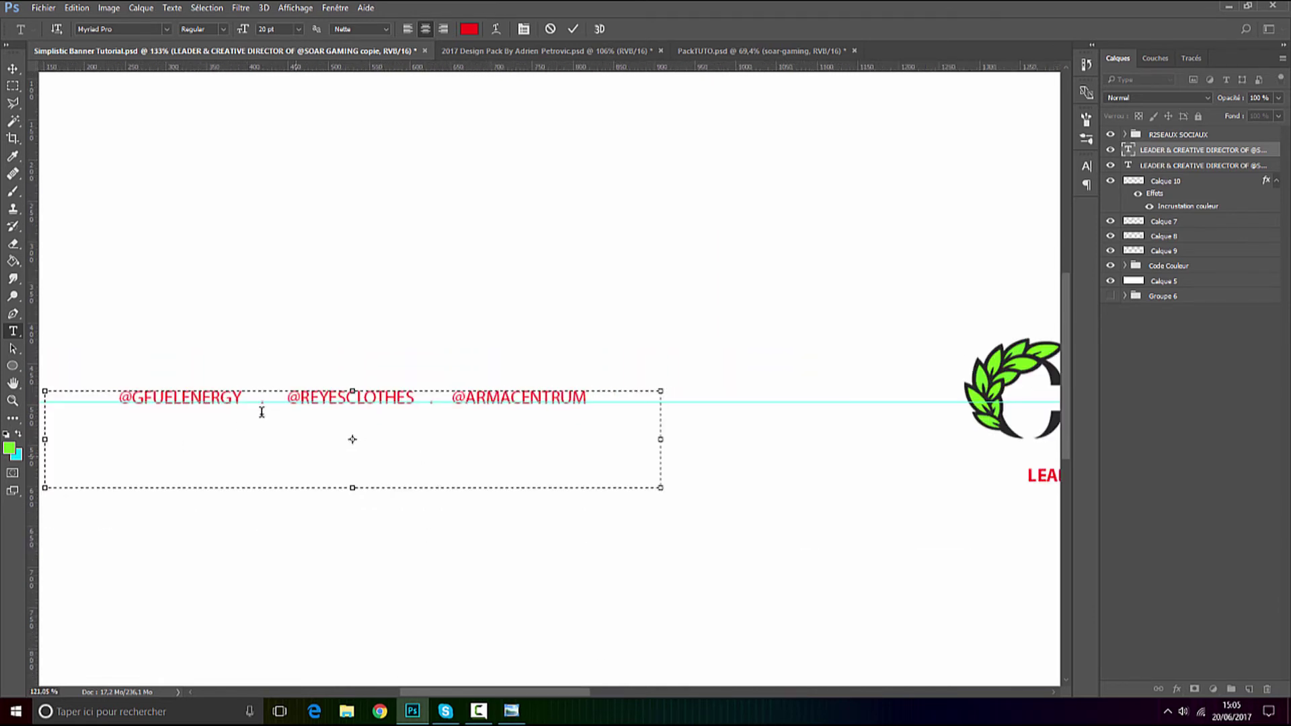
pyautogui.click(573, 29)
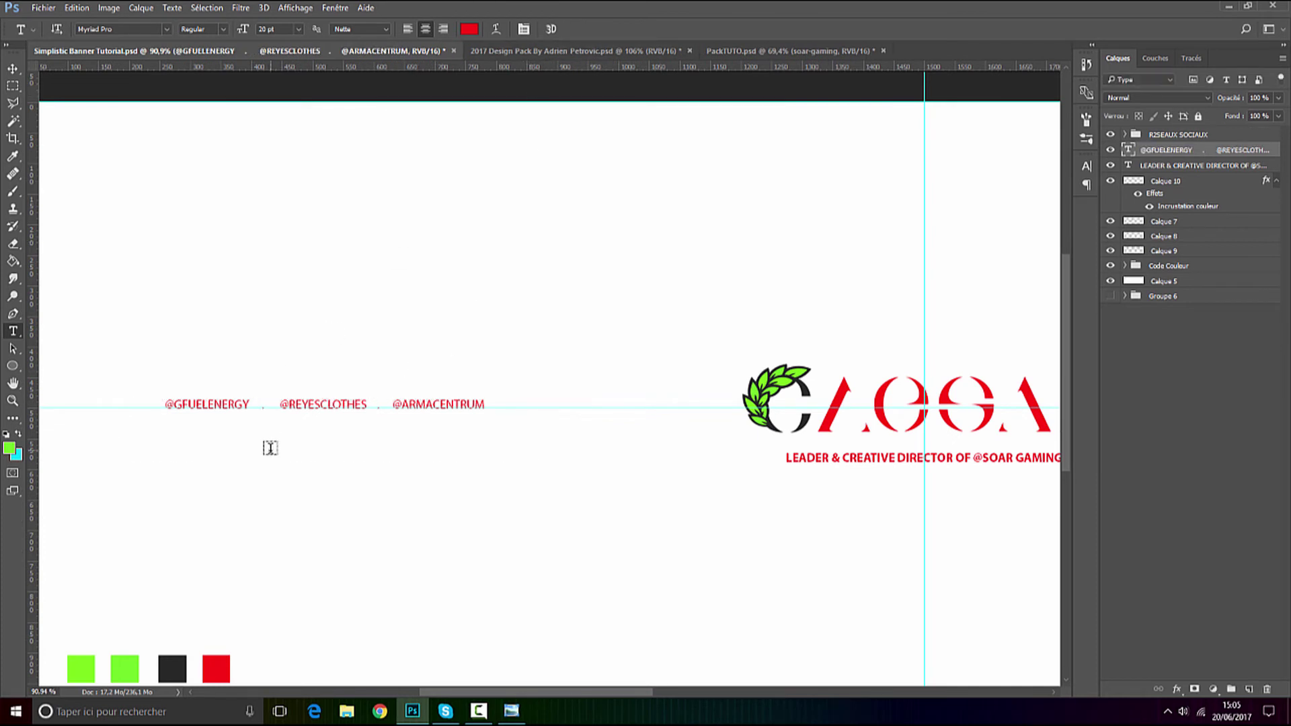
# Nudge the sponsor text layer down until it is vertically centred on the horizontal guide.
pyautogui.scroll(2, 268, 434)
pyautogui.press('v')
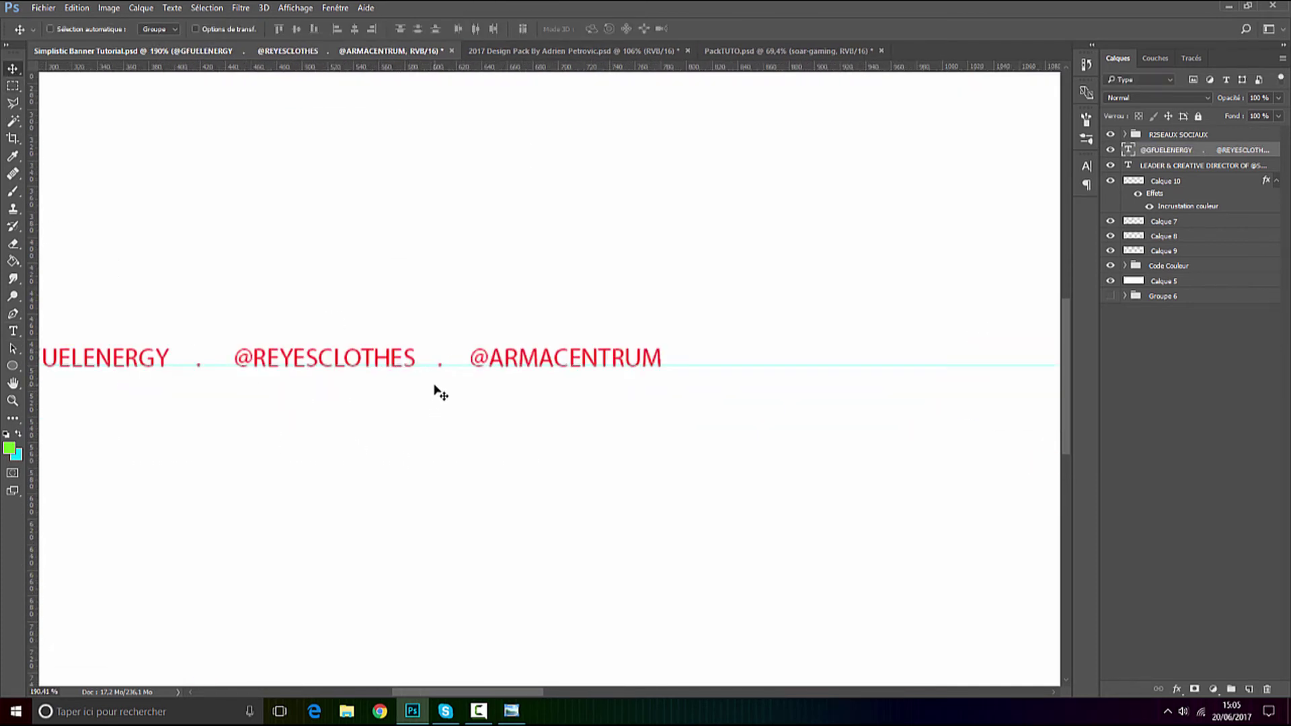
pyautogui.press('Down')
pyautogui.press('Down')
pyautogui.press('Down')
pyautogui.press('Down')
pyautogui.press('Down')
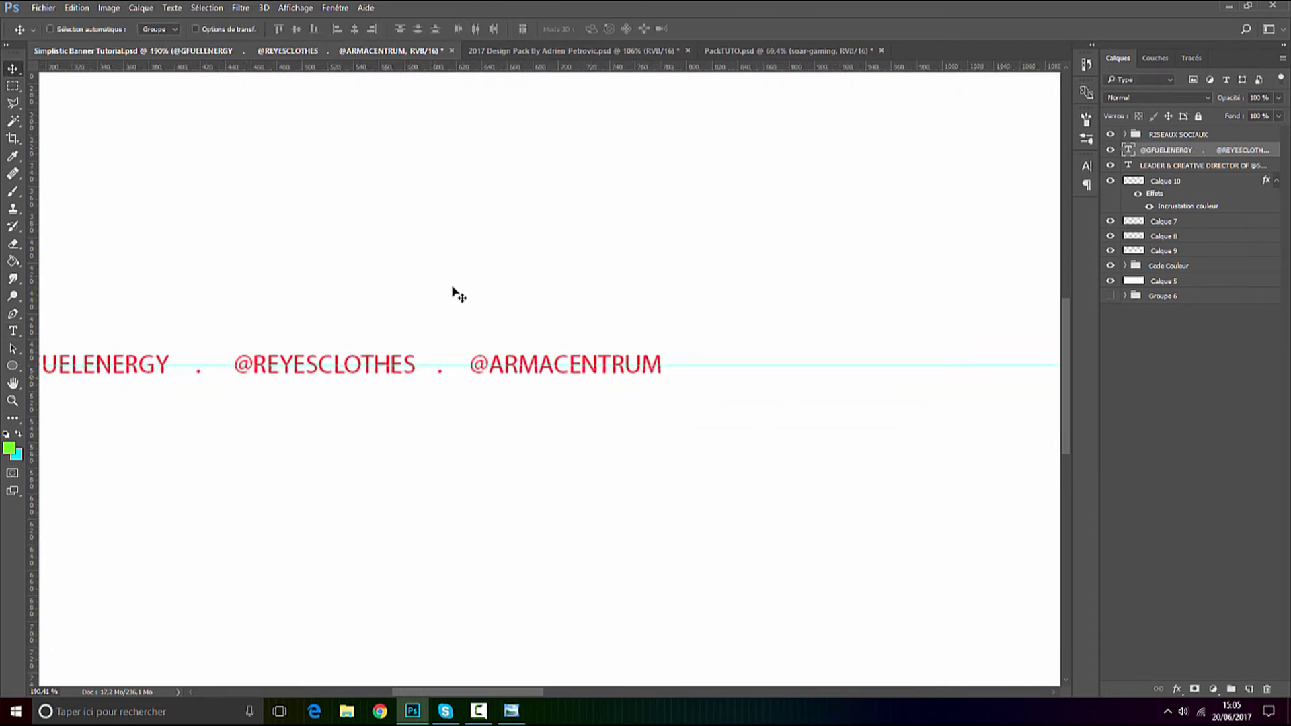
# Hide the guides and compare the whole banner with the reference image.
pyautogui.click(295, 7)
pyautogui.click(327, 218)
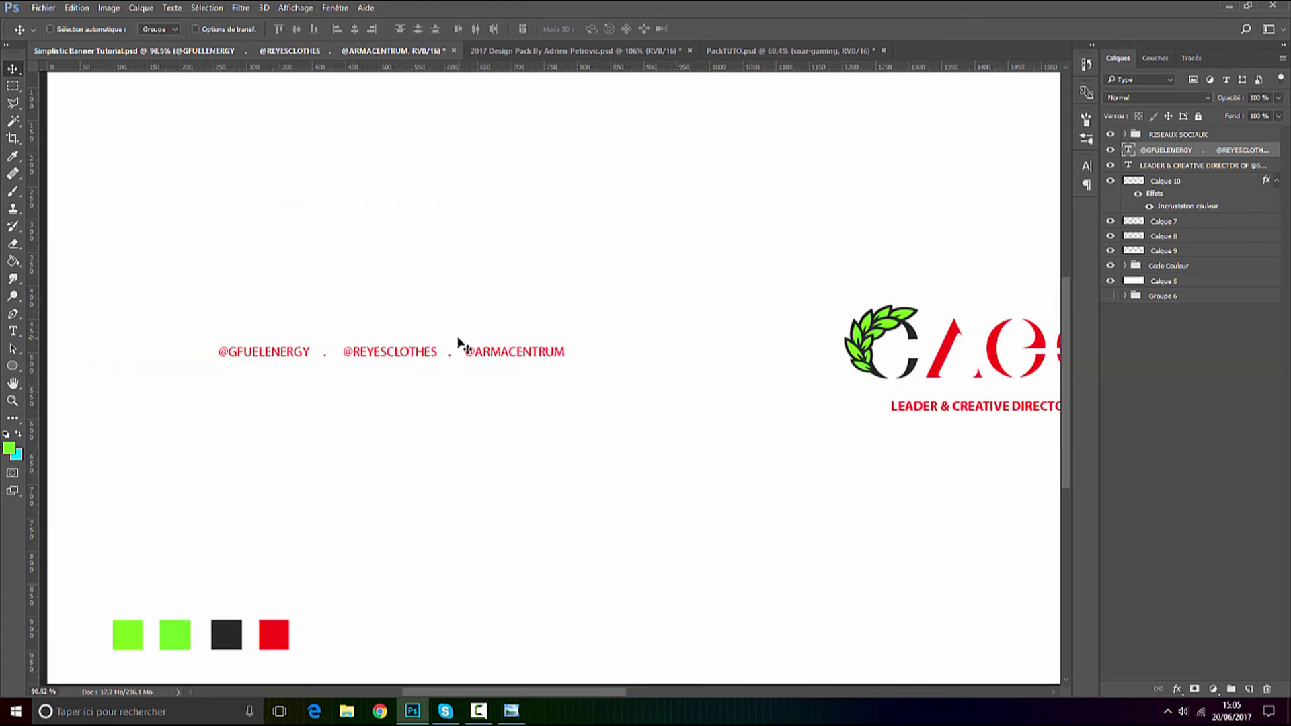
pyautogui.scroll(-9, 459, 341)
pyautogui.scroll(4, 647, 407)
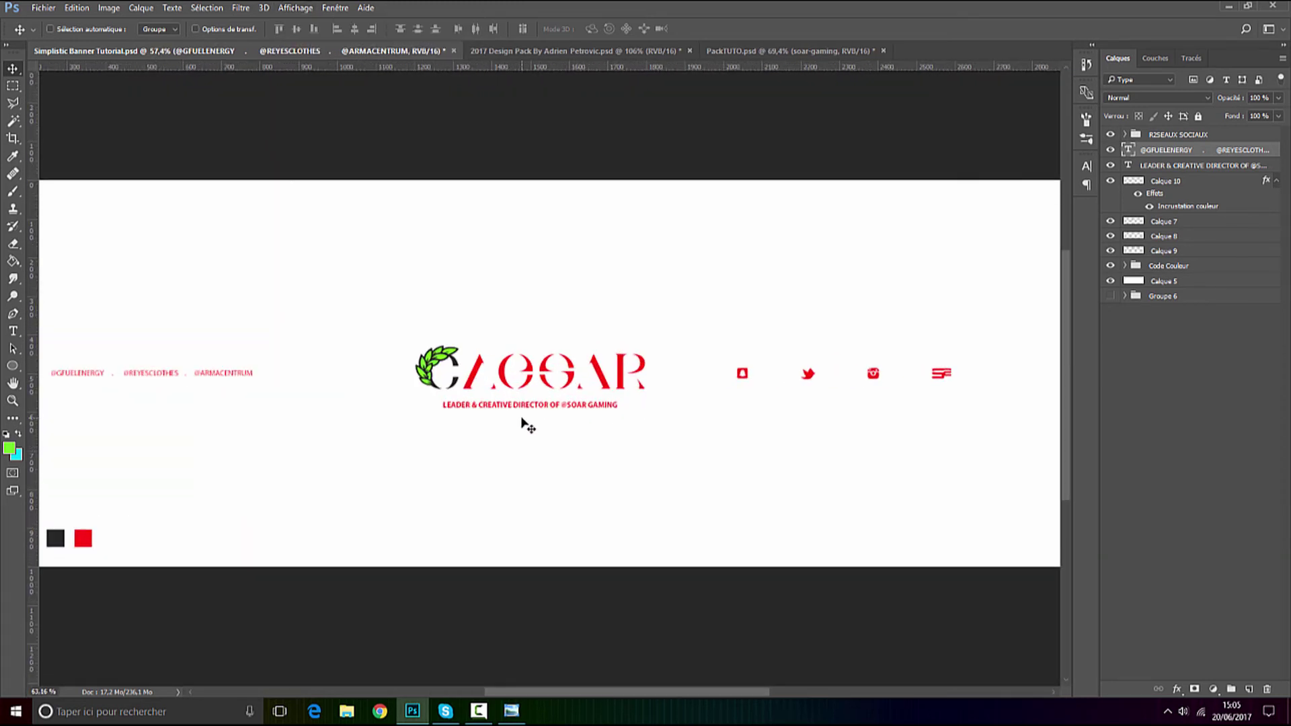
pyautogui.scroll(1, 528, 424)
pyautogui.scroll(-2, 527, 423)
pyautogui.click(512, 714)
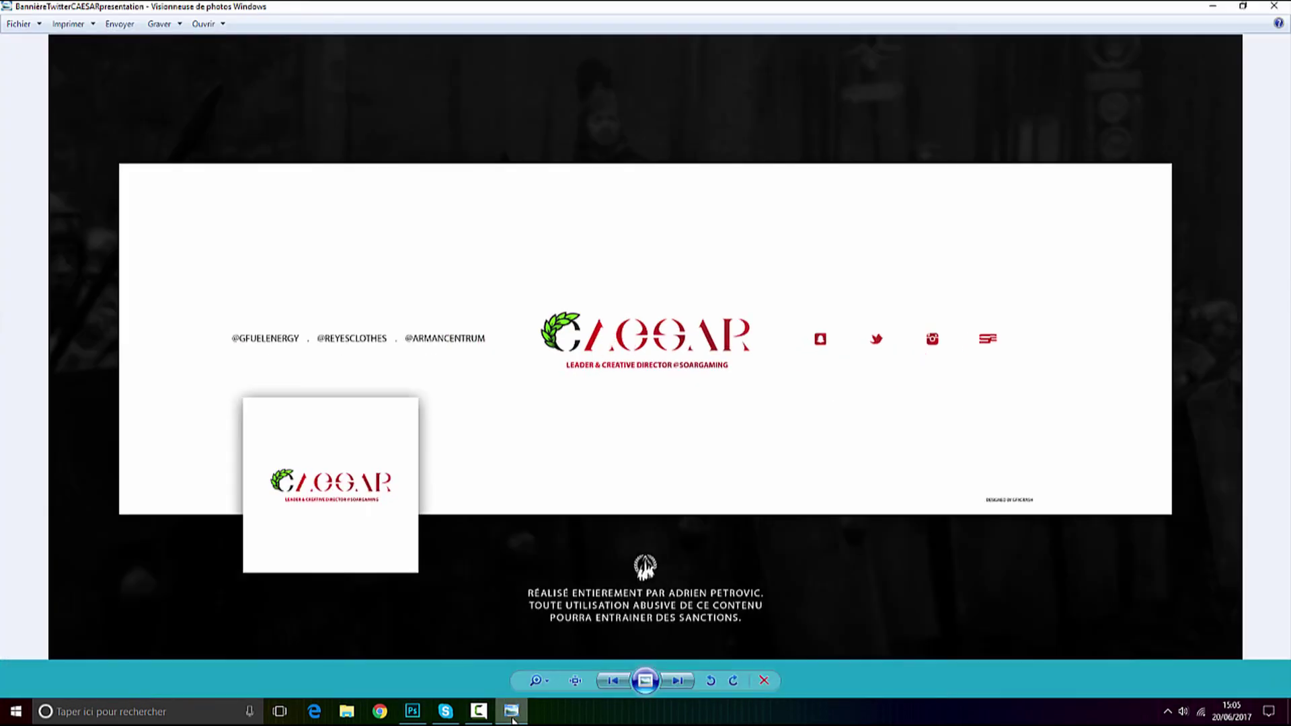
pyautogui.click(513, 719)
# Change the colour of the whole sponsor line to dark grey #272727 and commit the text.
pyautogui.scroll(8, 104, 413)
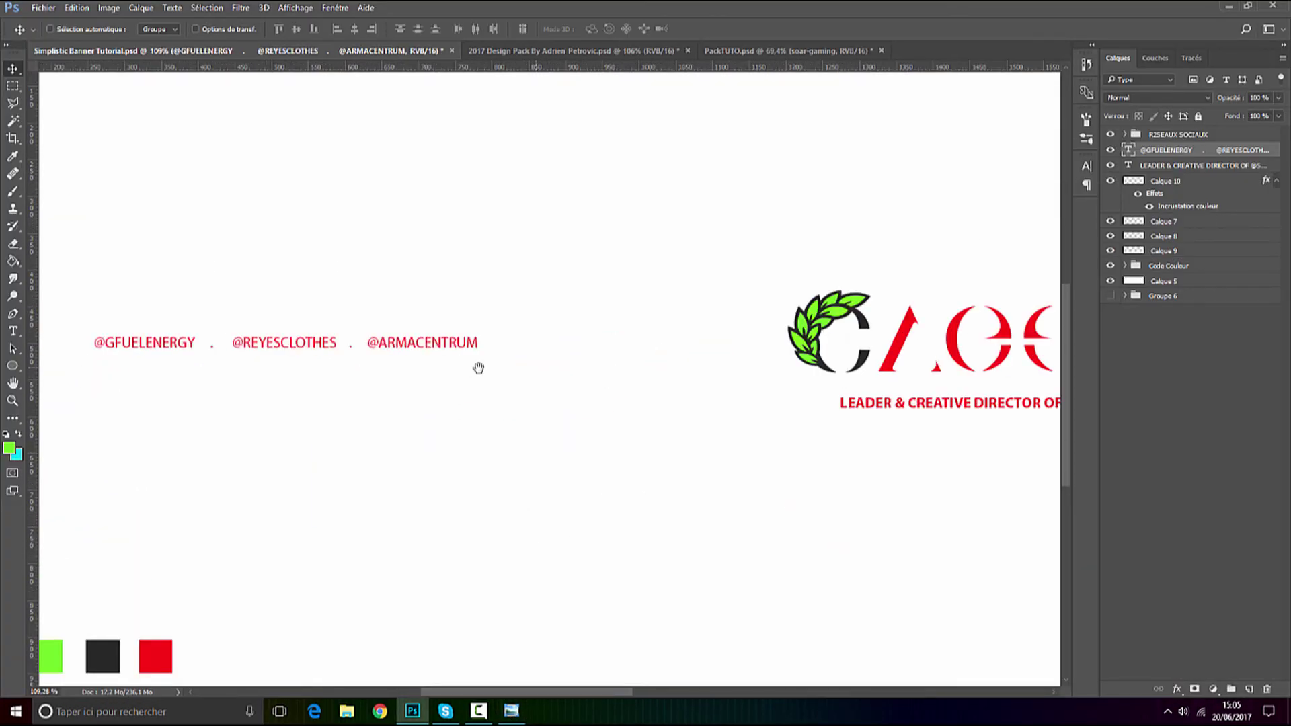
pyautogui.moveTo(479, 368); pyautogui.dragTo(619, 391)
pyautogui.click(13, 331)
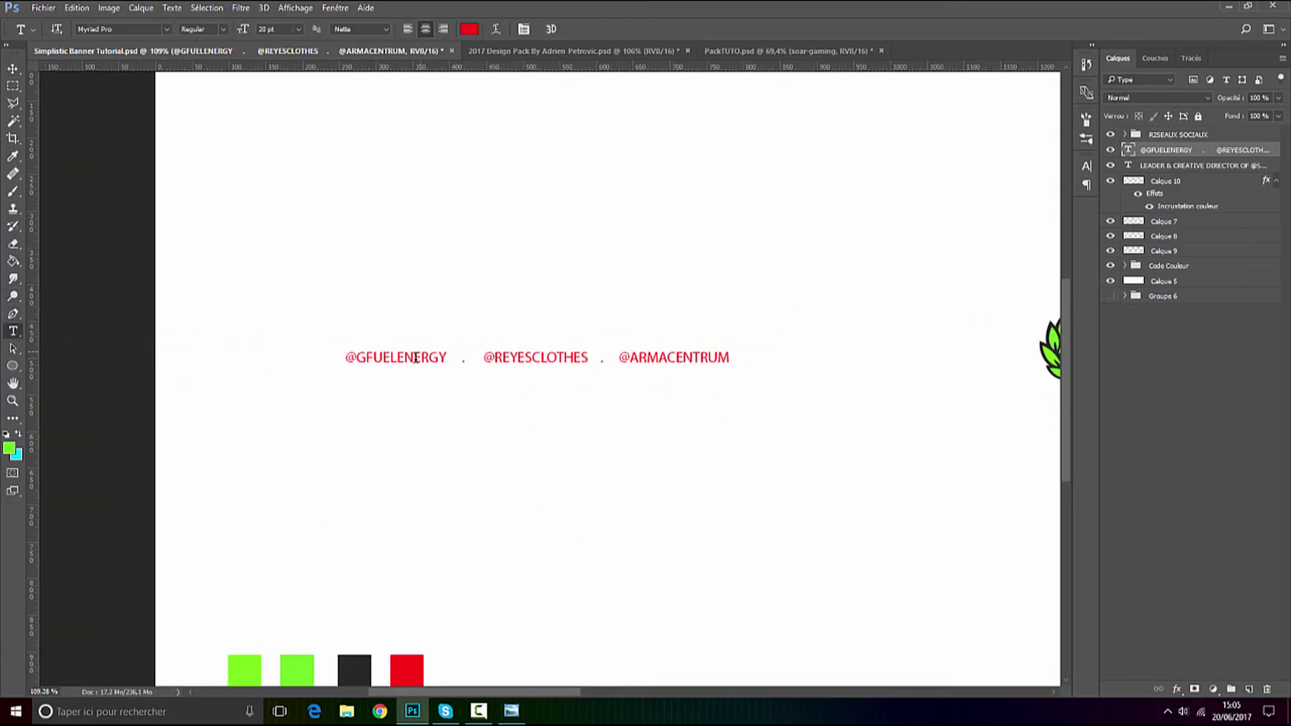
pyautogui.moveTo(339, 357); pyautogui.dragTo(733, 357)
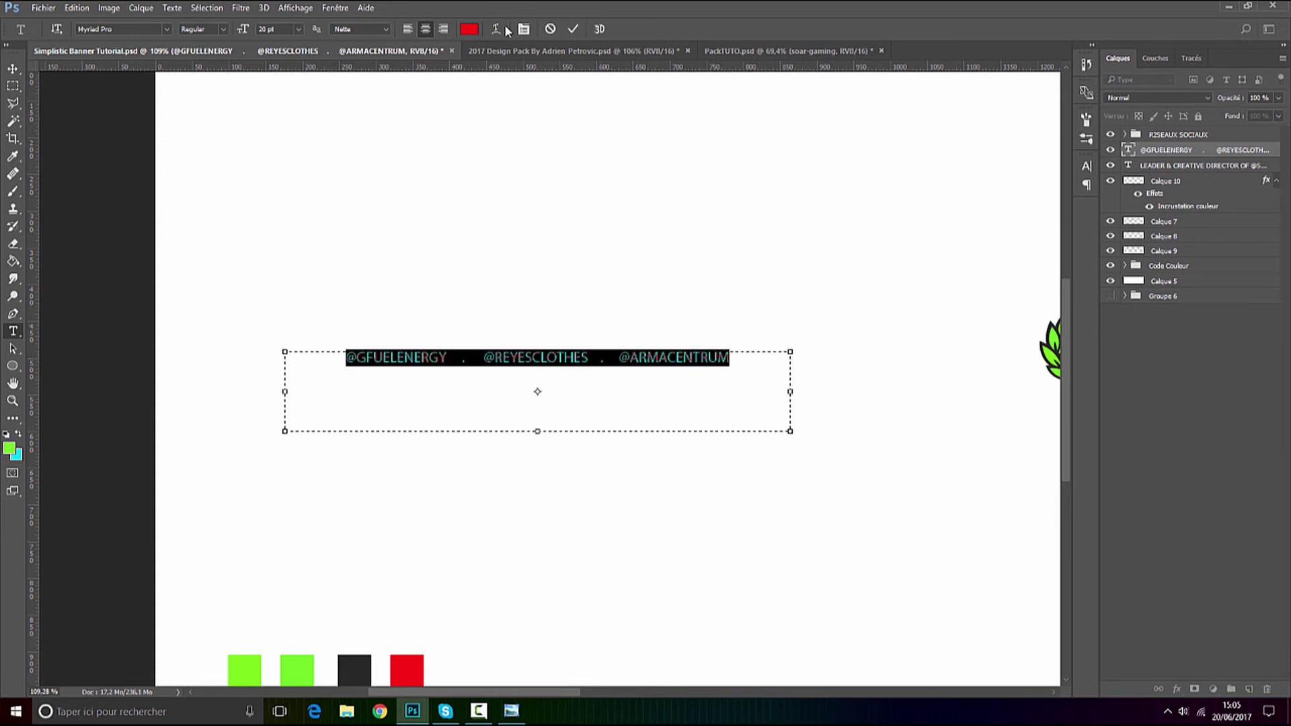
pyautogui.click(469, 28)
pyautogui.write('272727')
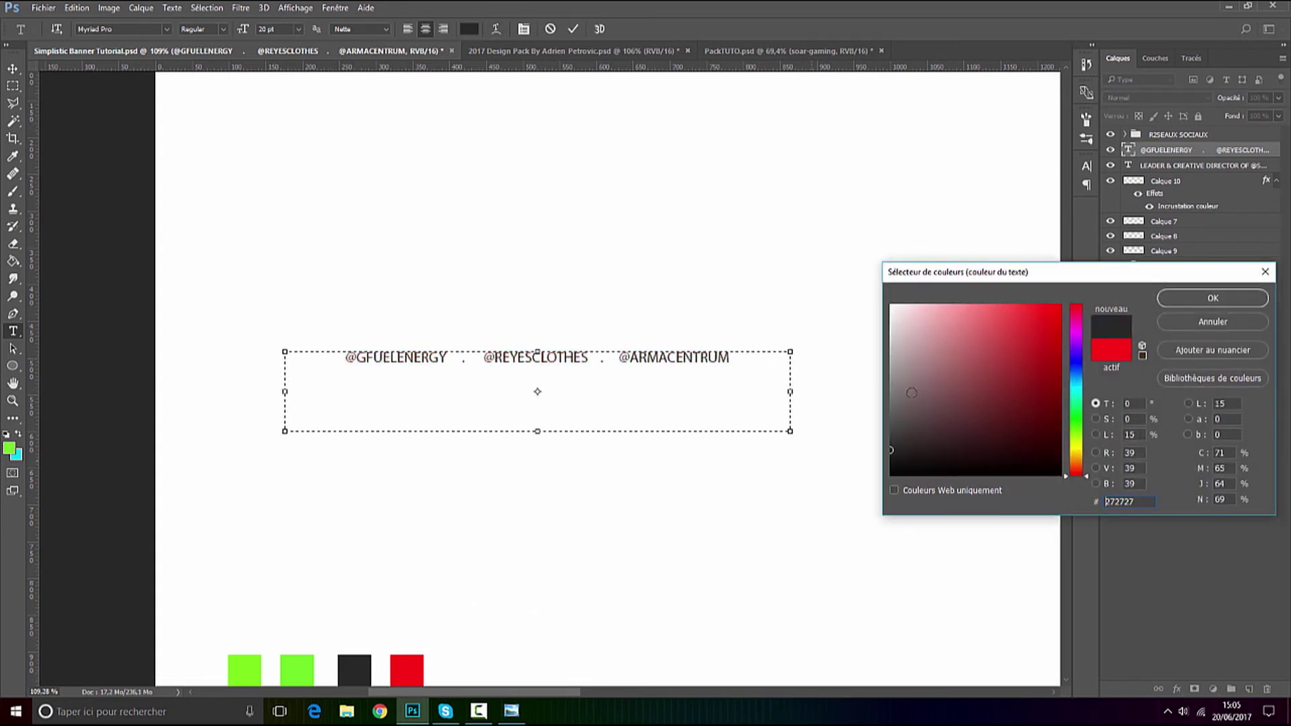
pyautogui.click(1199, 304)
pyautogui.click(573, 29)
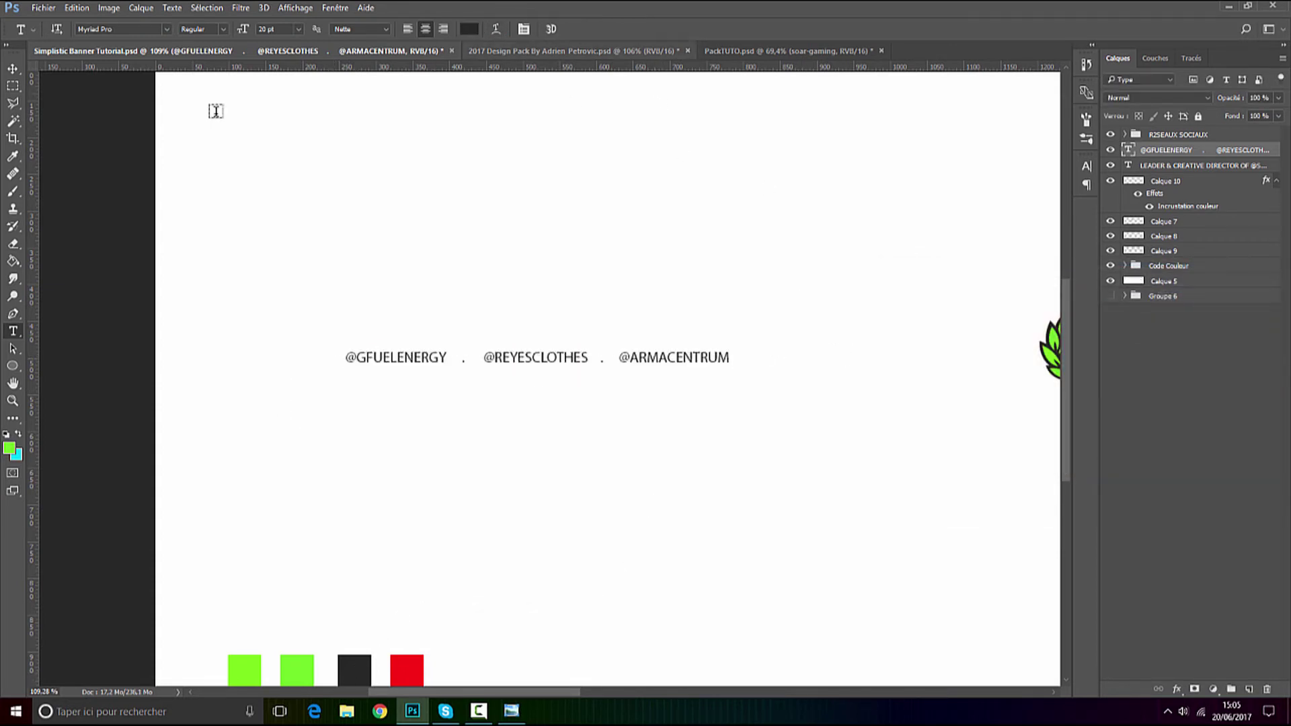
# Move the soar-gaming logo out of the social icon row to just above the CAESAR wordmark.
pyautogui.click(12, 68)
pyautogui.hotkey('ctrl', '0')
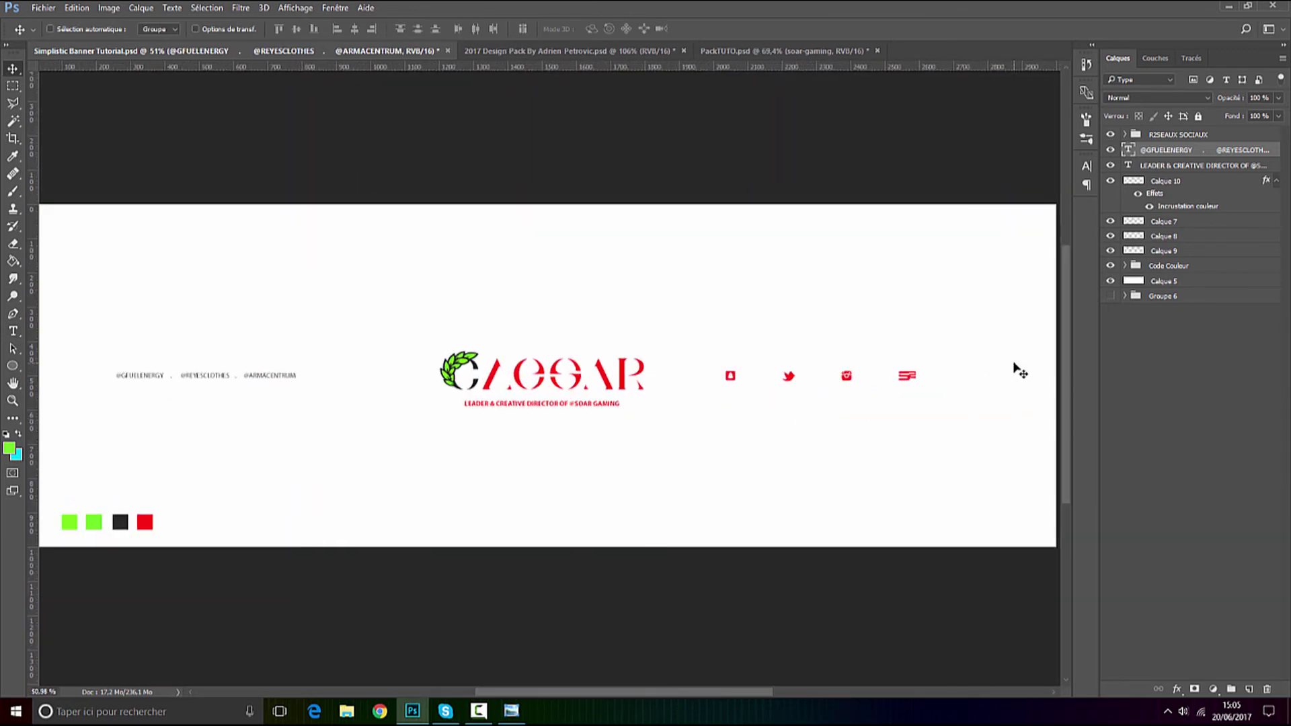
pyautogui.scroll(2, 1018, 374)
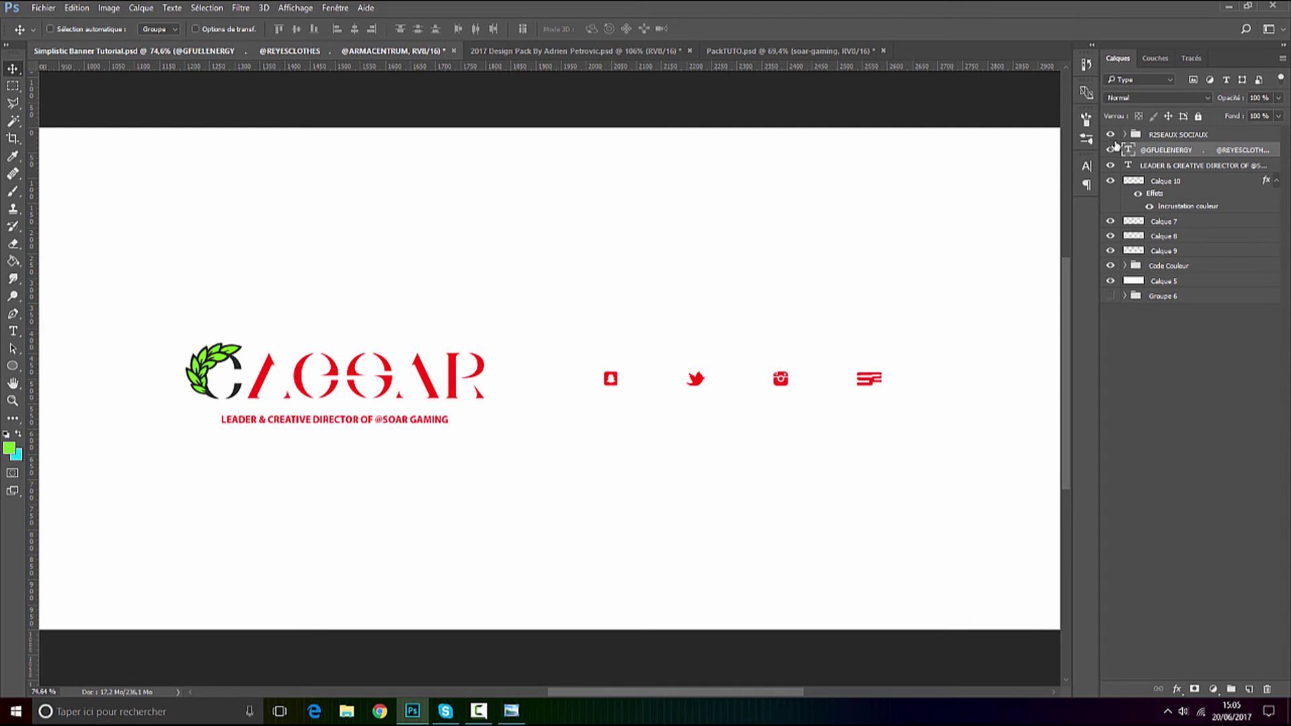
pyautogui.click(1126, 135)
pyautogui.click(1171, 150)
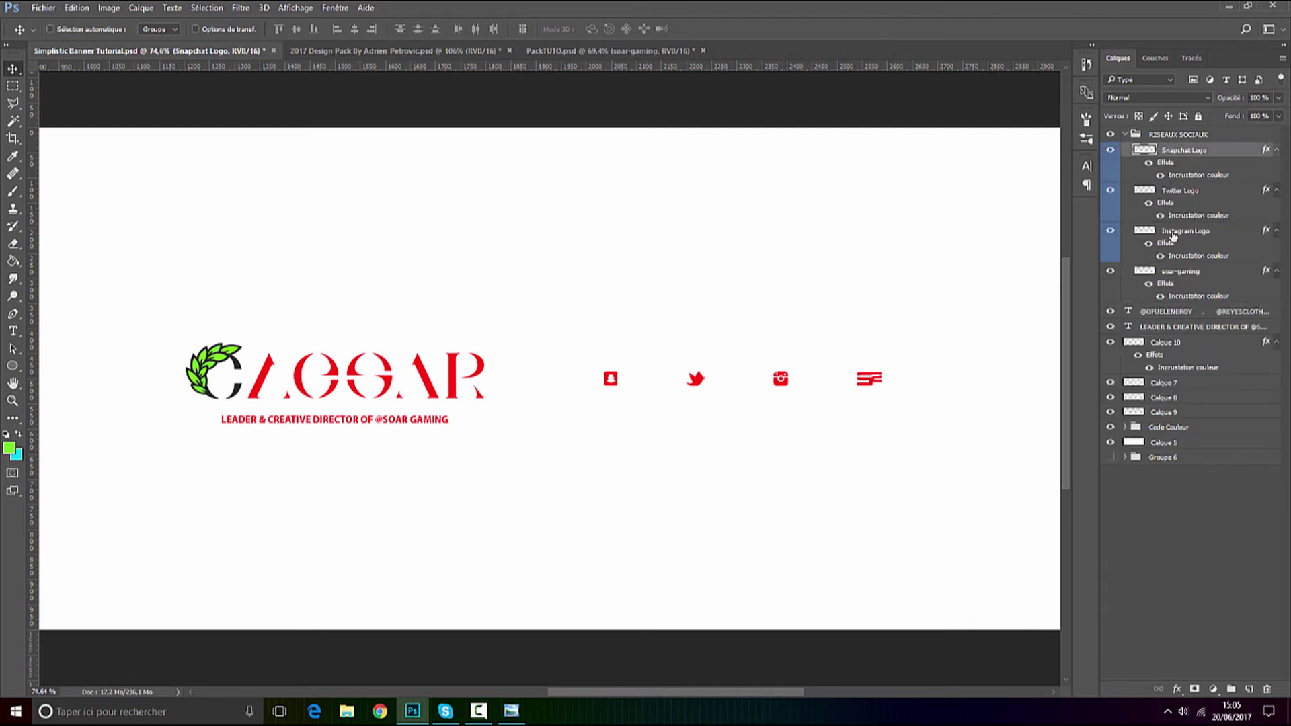
pyautogui.click(1181, 271)
pyautogui.moveTo(874, 436); pyautogui.dragTo(366, 389)
pyautogui.scroll(-3, 366, 389)
pyautogui.scroll(-1, 364, 387)
pyautogui.scroll(4, 540, 394)
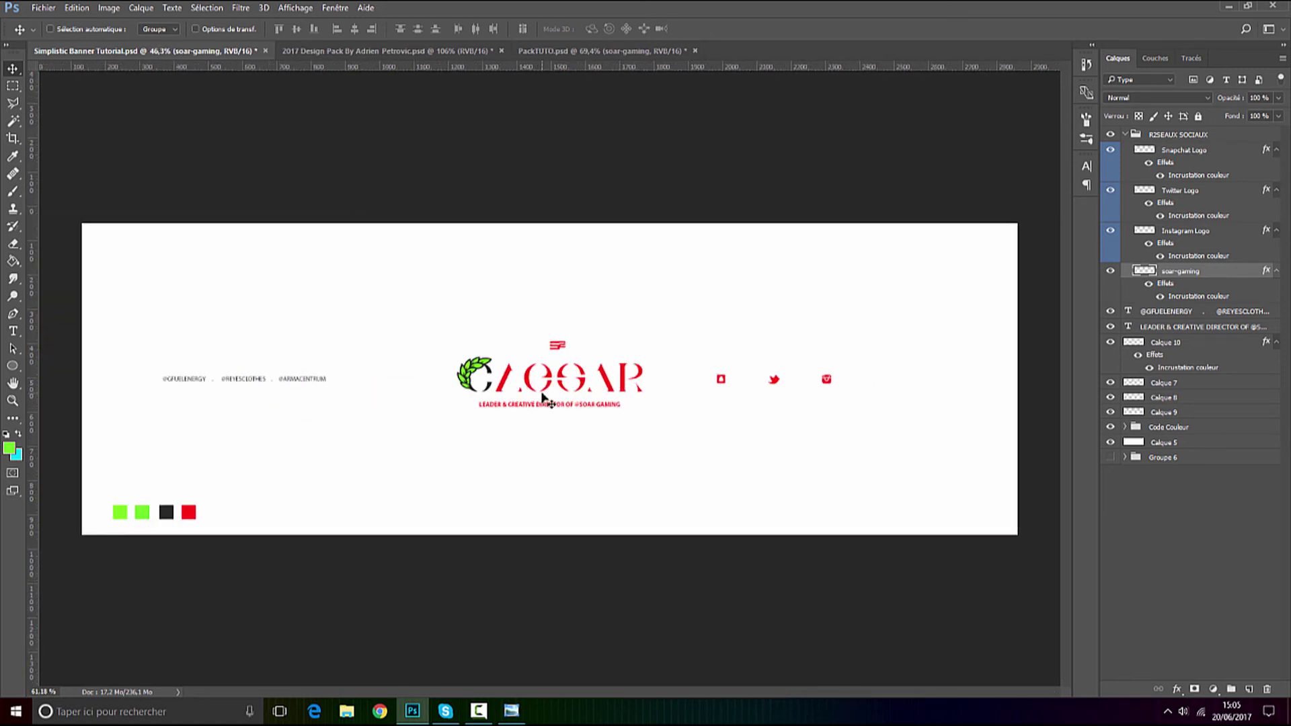
# Show the guides and centre the soar-gaming logo on the vertical guide above the wordmark.
pyautogui.moveTo(569, 347); pyautogui.dragTo(609, 360)
pyautogui.click(310, 7)
pyautogui.click(328, 218)
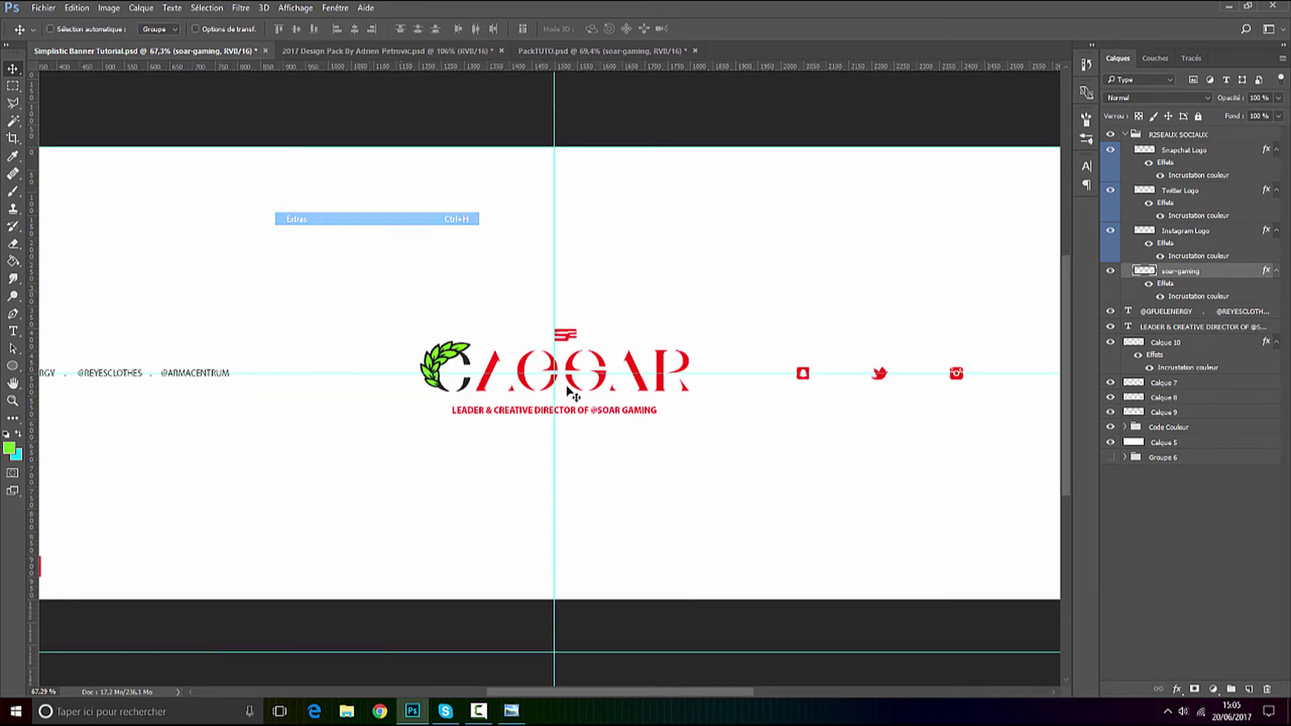
pyautogui.scroll(3, 559, 308)
pyautogui.moveTo(558, 308); pyautogui.dragTo(550, 309)
pyautogui.scroll(-3, 550, 307)
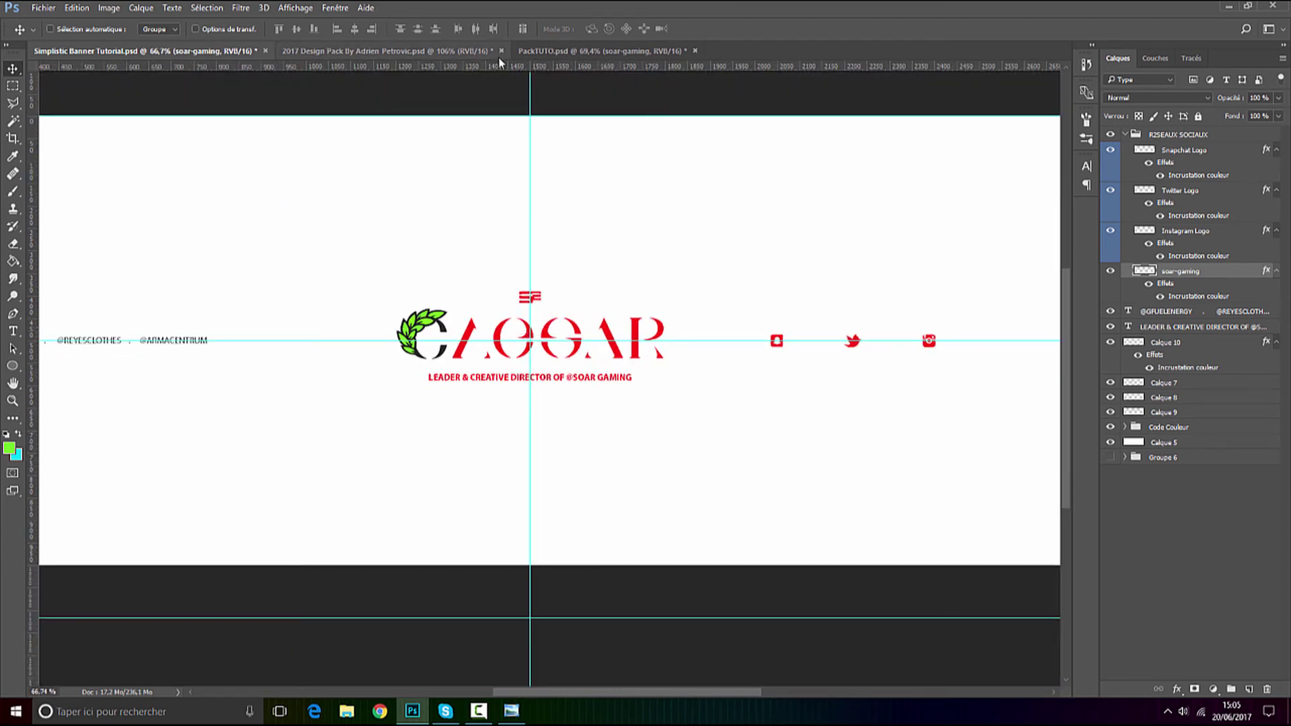
# Duplicate the Twitch Logo layer from the 2017 Design Pack document into Simplistic Banner Tutorial.psd and return to the banner.
pyautogui.click(520, 54)
pyautogui.click(432, 55)
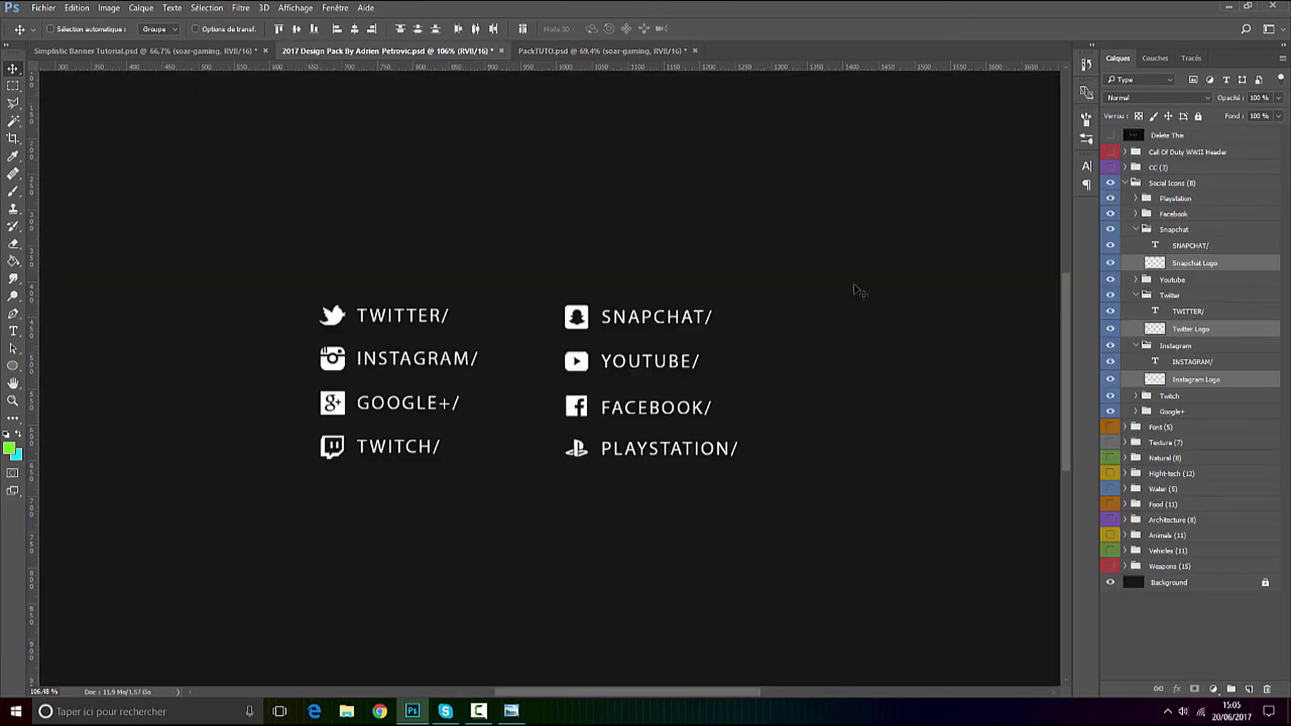
pyautogui.click(1137, 396)
pyautogui.rightClick(1208, 426)
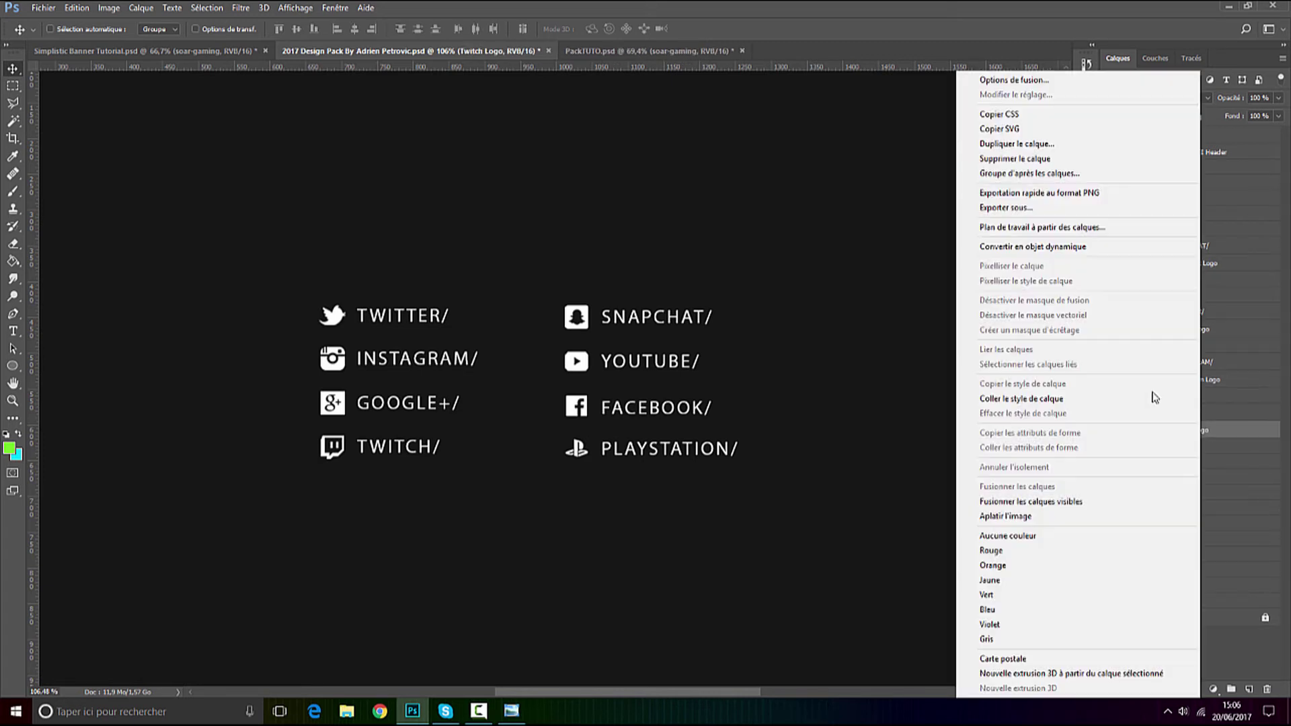
pyautogui.click(1049, 143)
pyautogui.click(606, 262)
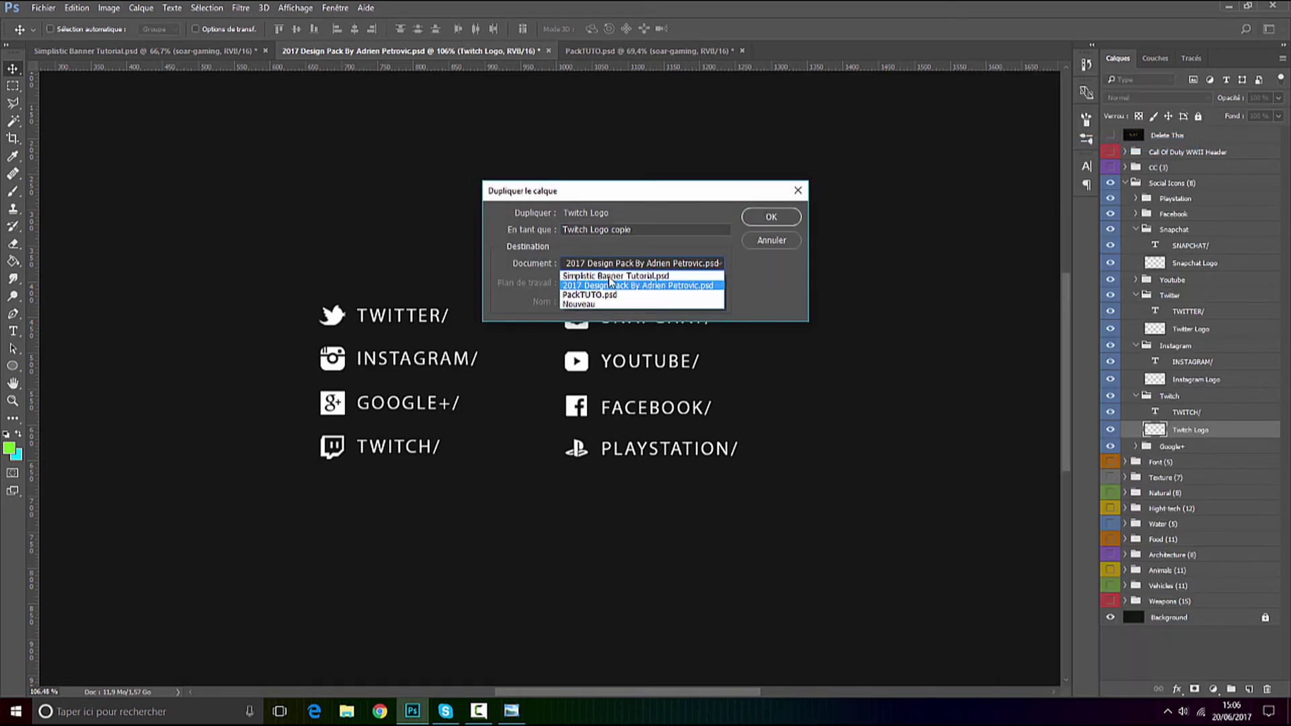
pyautogui.click(609, 278)
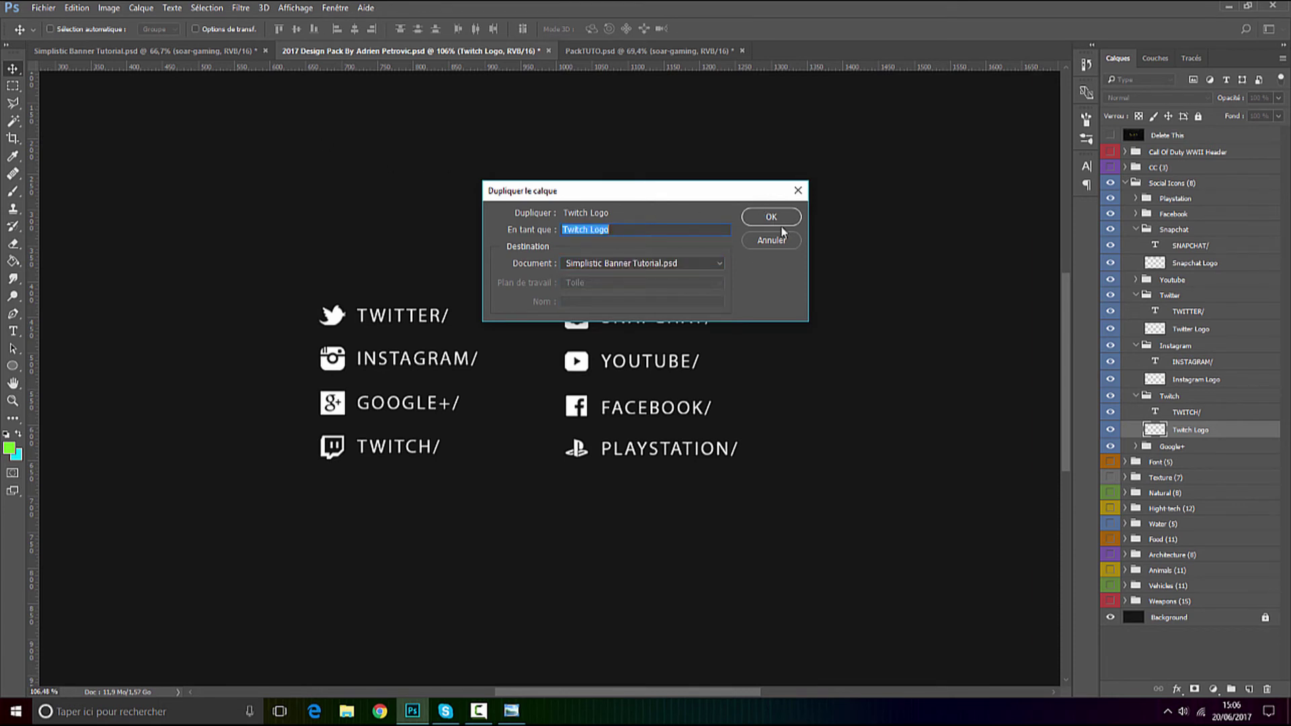
pyautogui.click(773, 218)
pyautogui.click(111, 50)
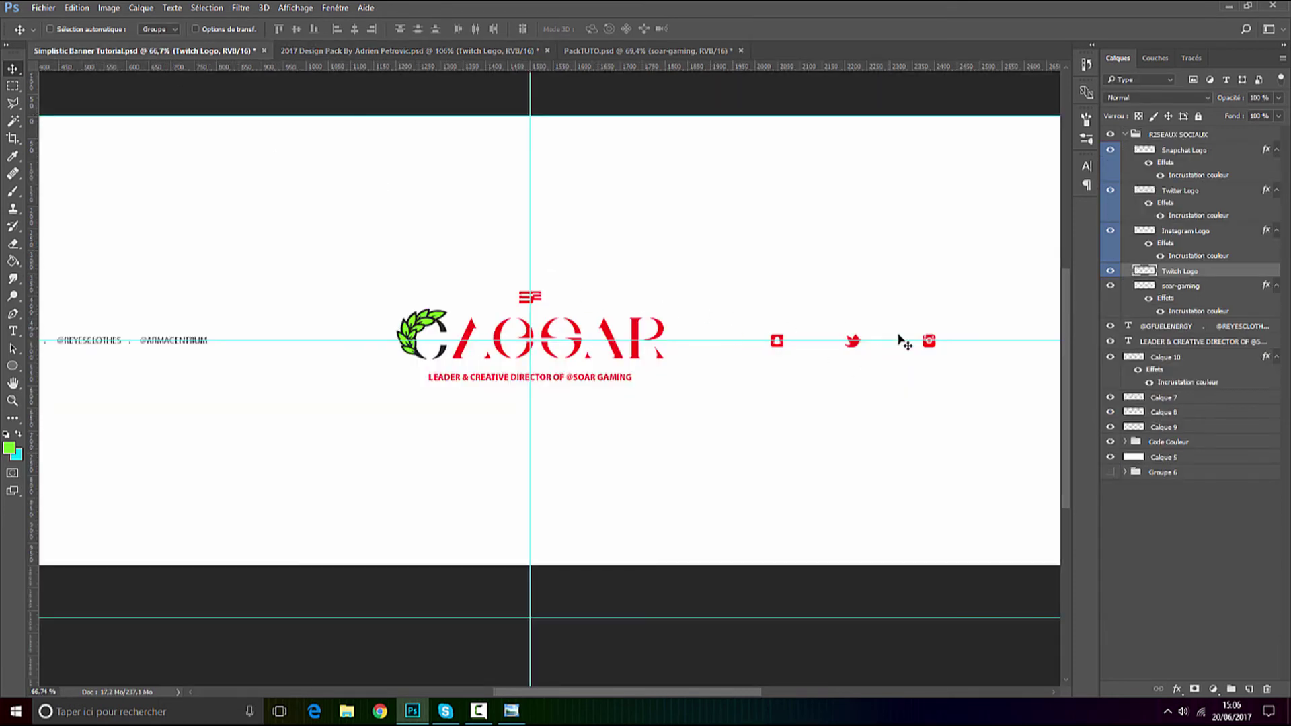
# Copy the Instagram Logo's layer style and paste it onto the Twitch Logo layer.
pyautogui.scroll(-3, 1040, 308)
pyautogui.rightClick(1185, 236)
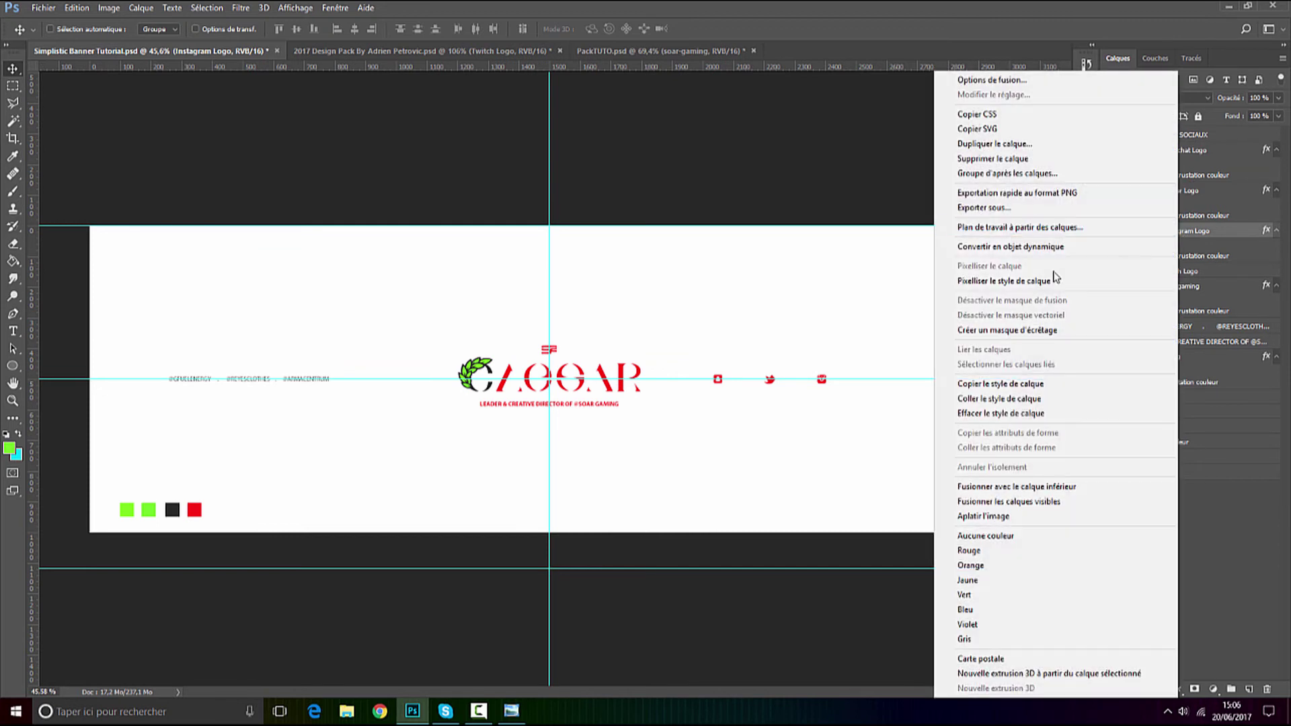
pyautogui.click(1001, 383)
pyautogui.click(1191, 272)
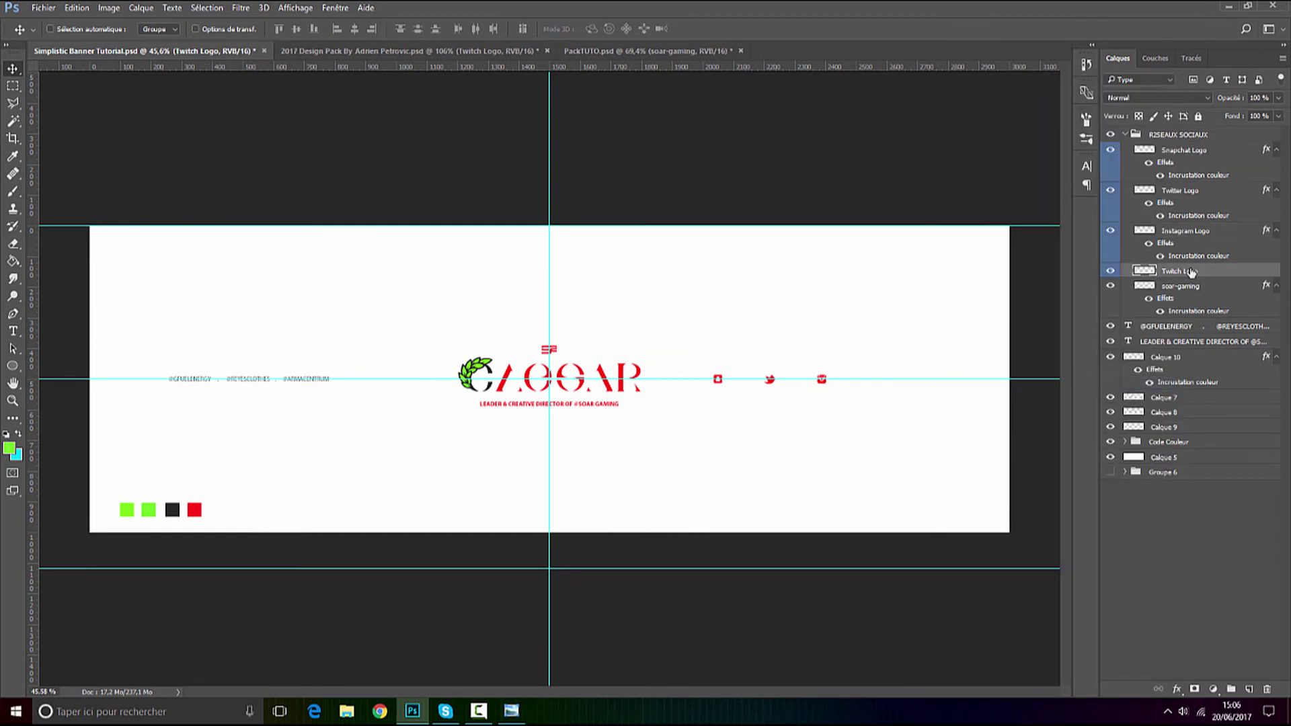
pyautogui.rightClick(1191, 272)
pyautogui.click(975, 397)
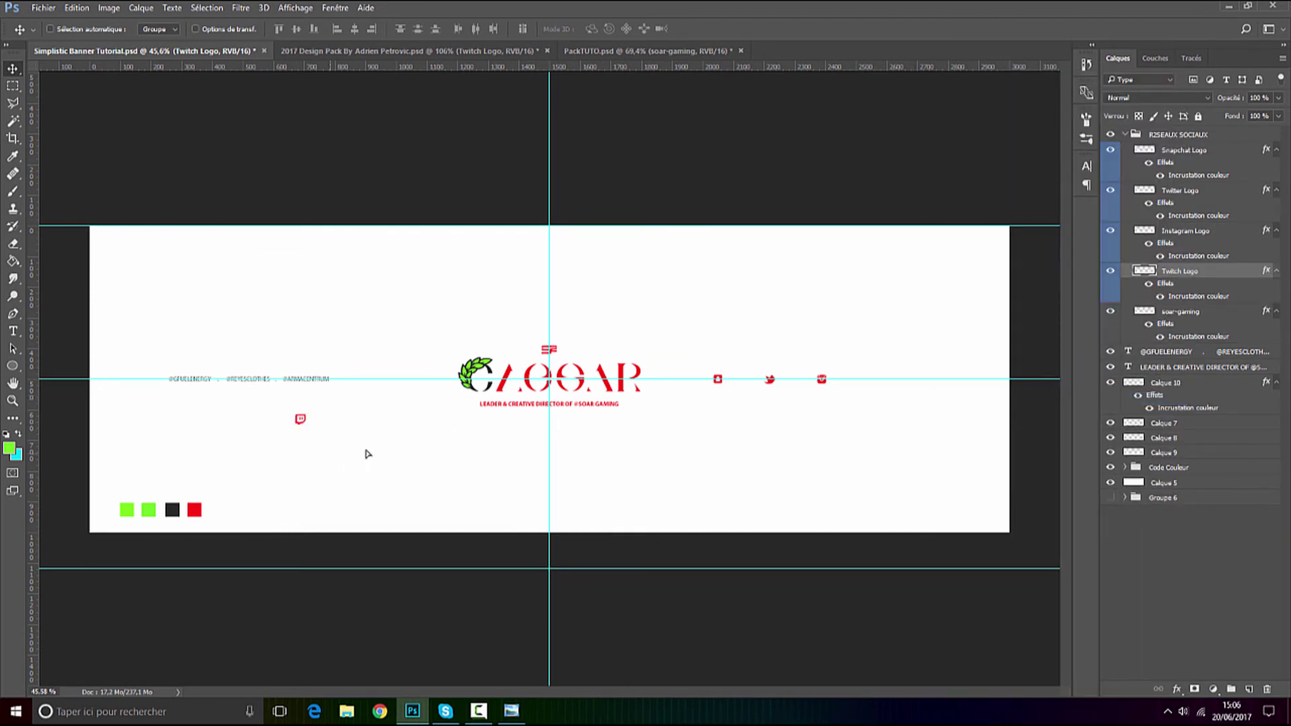
# Move the Twitch logo to the end of the social icon row on the horizontal guide, and hide the guides.
pyautogui.moveTo(368, 454); pyautogui.dragTo(975, 413)
pyautogui.scroll(2, 894, 381)
pyautogui.scroll(1, 894, 381)
pyautogui.scroll(-4, 897, 450)
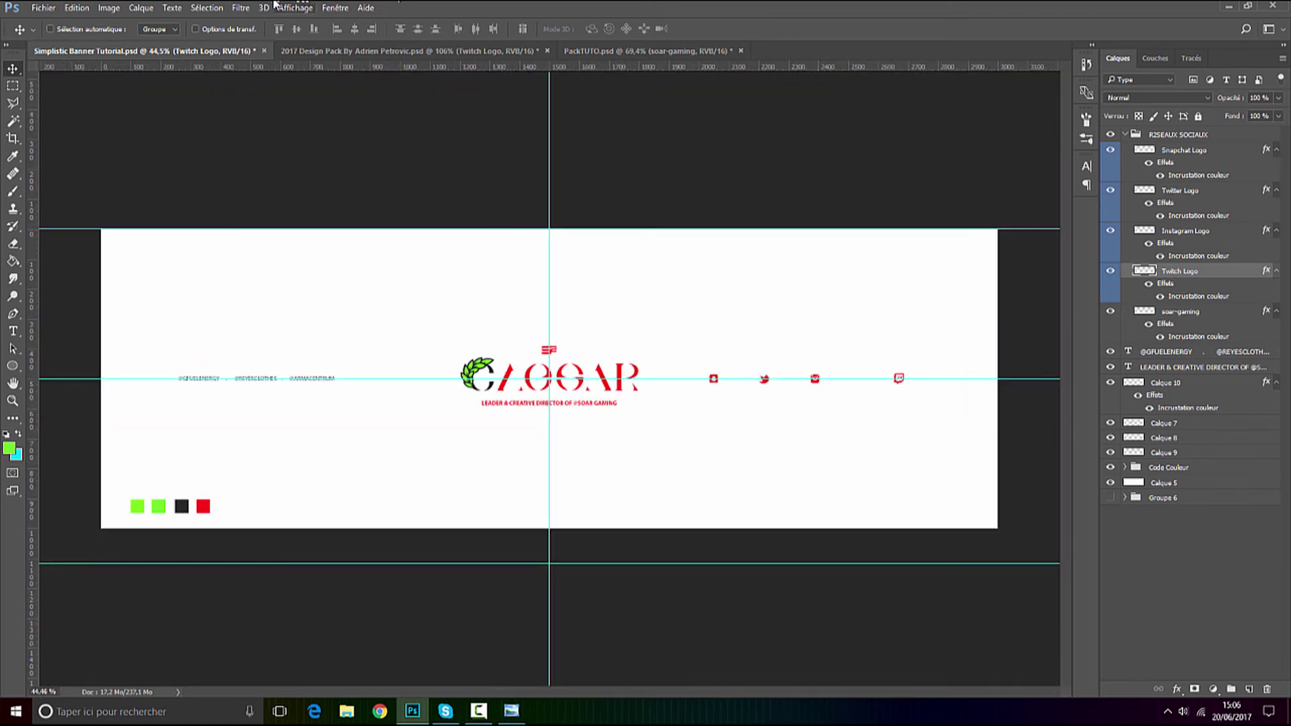
pyautogui.click(281, 7)
pyautogui.click(294, 218)
pyautogui.scroll(2, 772, 412)
pyautogui.moveTo(965, 395); pyautogui.dragTo(941, 401)
pyautogui.scroll(2, 952, 376)
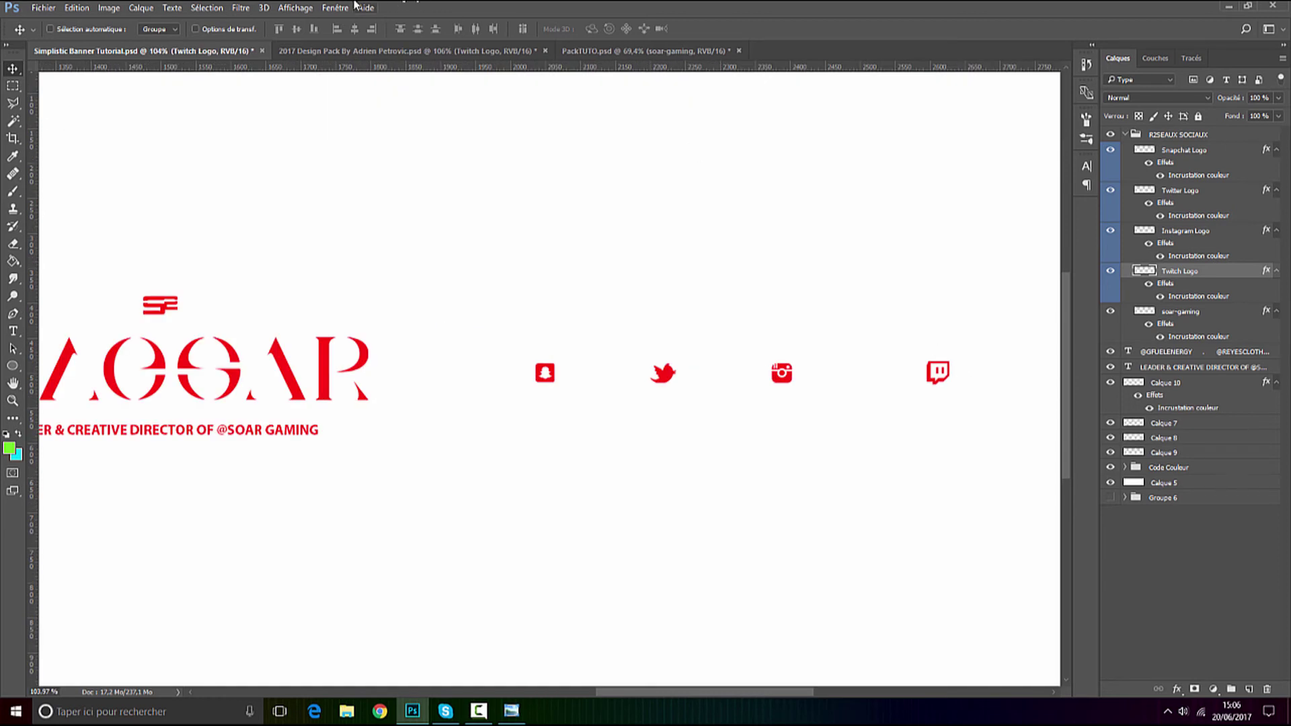
# Show the guides and add two horizontal guides along the upper and lower edges of the social icons.
pyautogui.click(296, 7)
pyautogui.click(294, 216)
pyautogui.scroll(2, 962, 381)
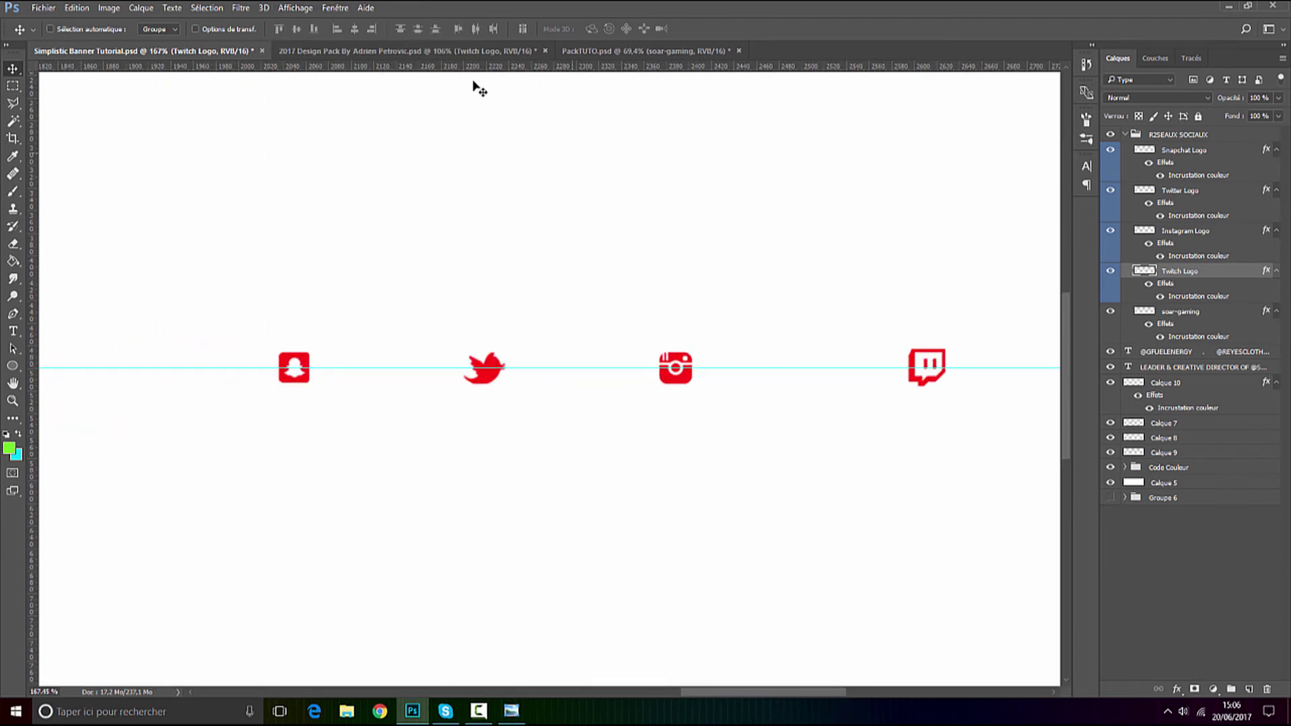
pyautogui.moveTo(468, 72); pyautogui.dragTo(509, 356)
pyautogui.scroll(2, 668, 357)
pyautogui.moveTo(687, 356); pyautogui.dragTo(687, 353)
pyautogui.moveTo(532, 100); pyautogui.dragTo(619, 399)
pyautogui.scroll(-4, 945, 424)
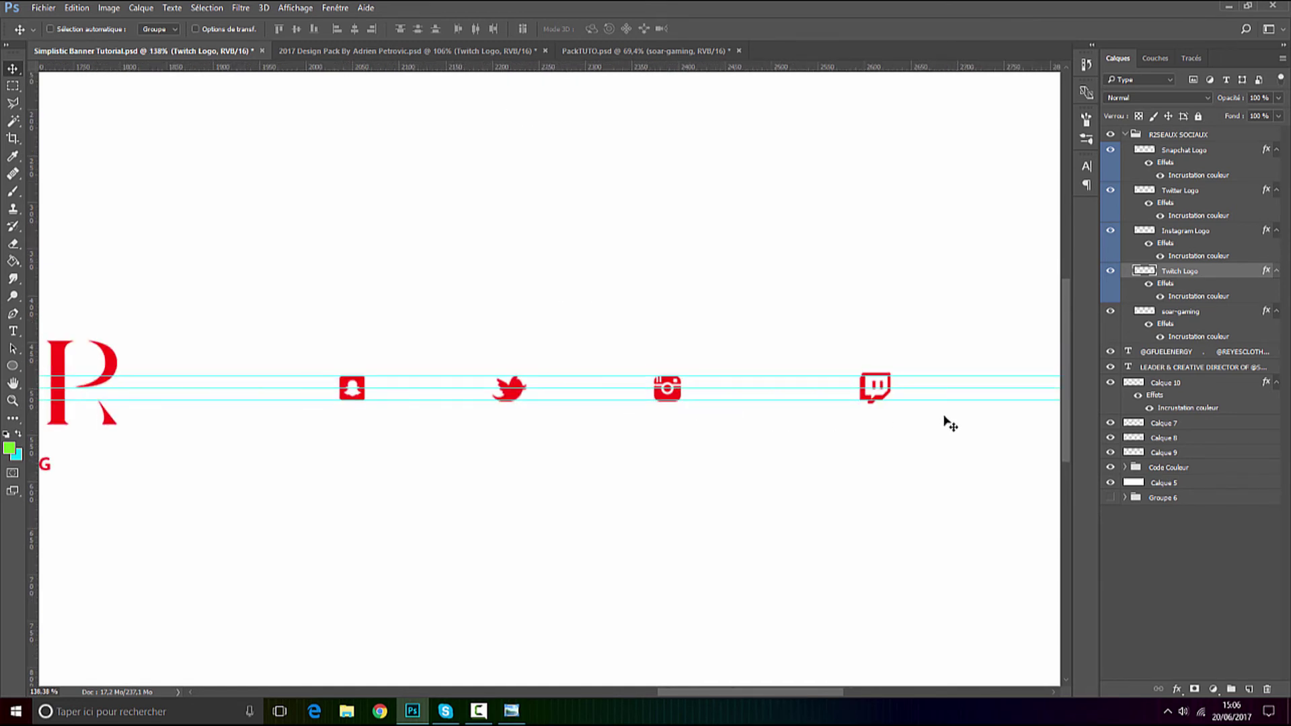
# Scale the Twitch logo proportionally to 81.82% so it fits between the two horizontal guides.
pyautogui.scroll(3, 885, 377)
pyautogui.hotkey('ctrl', 't')
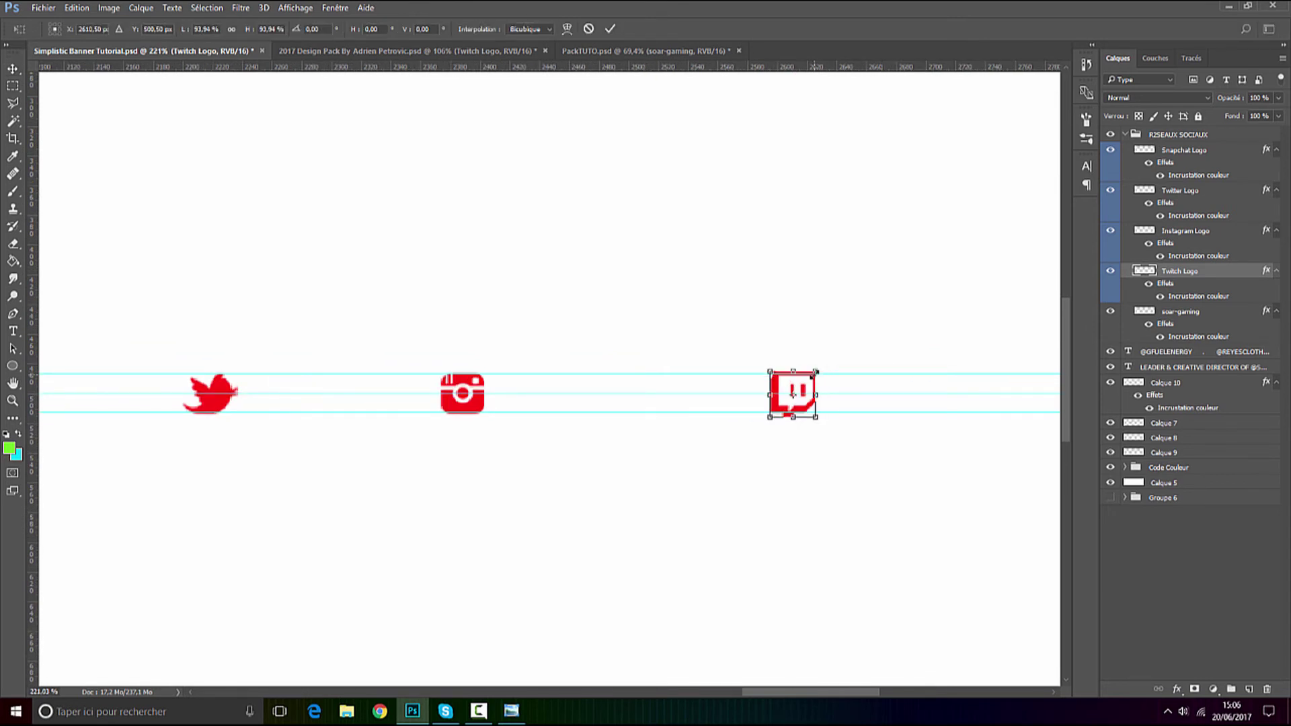
pyautogui.moveTo(770, 417); pyautogui.dragTo(776, 411)
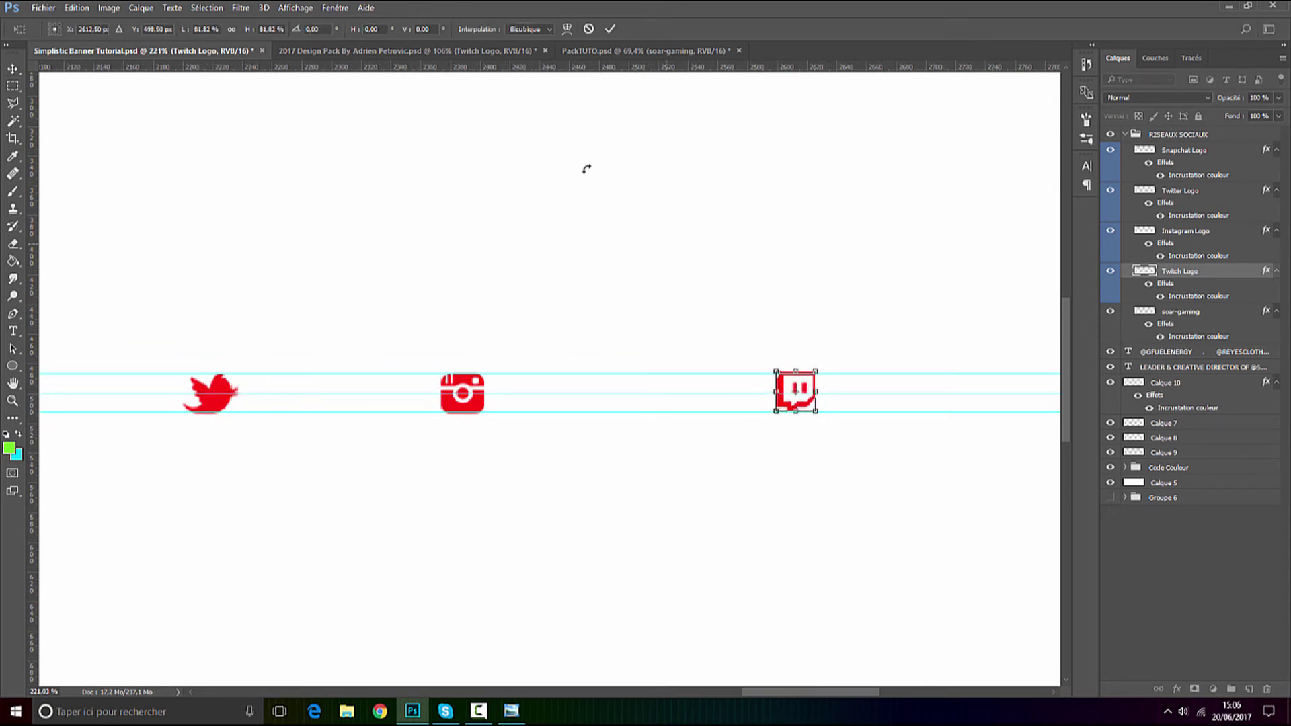
pyautogui.click(610, 28)
# Move the Twitch logo closer to the Instagram icon to match the row's spacing, and hide the guides.
pyautogui.moveTo(806, 430); pyautogui.dragTo(720, 435)
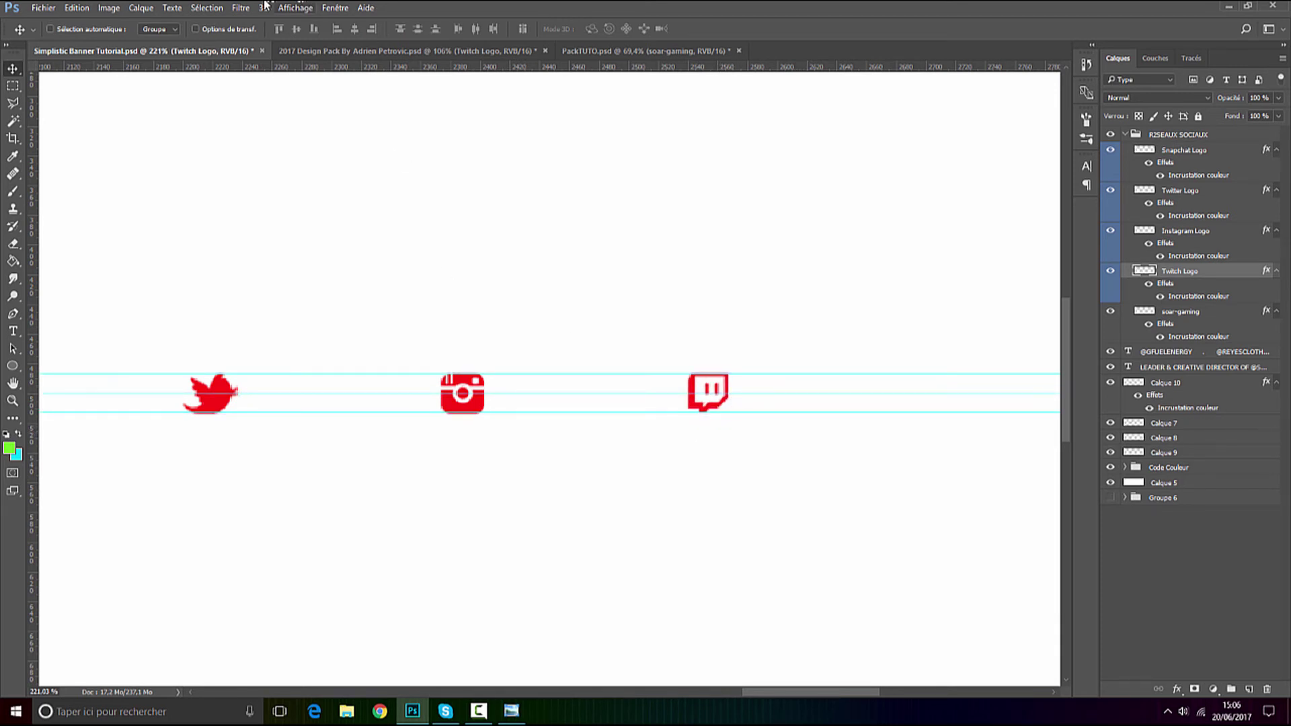
pyautogui.click(295, 7)
pyautogui.click(364, 219)
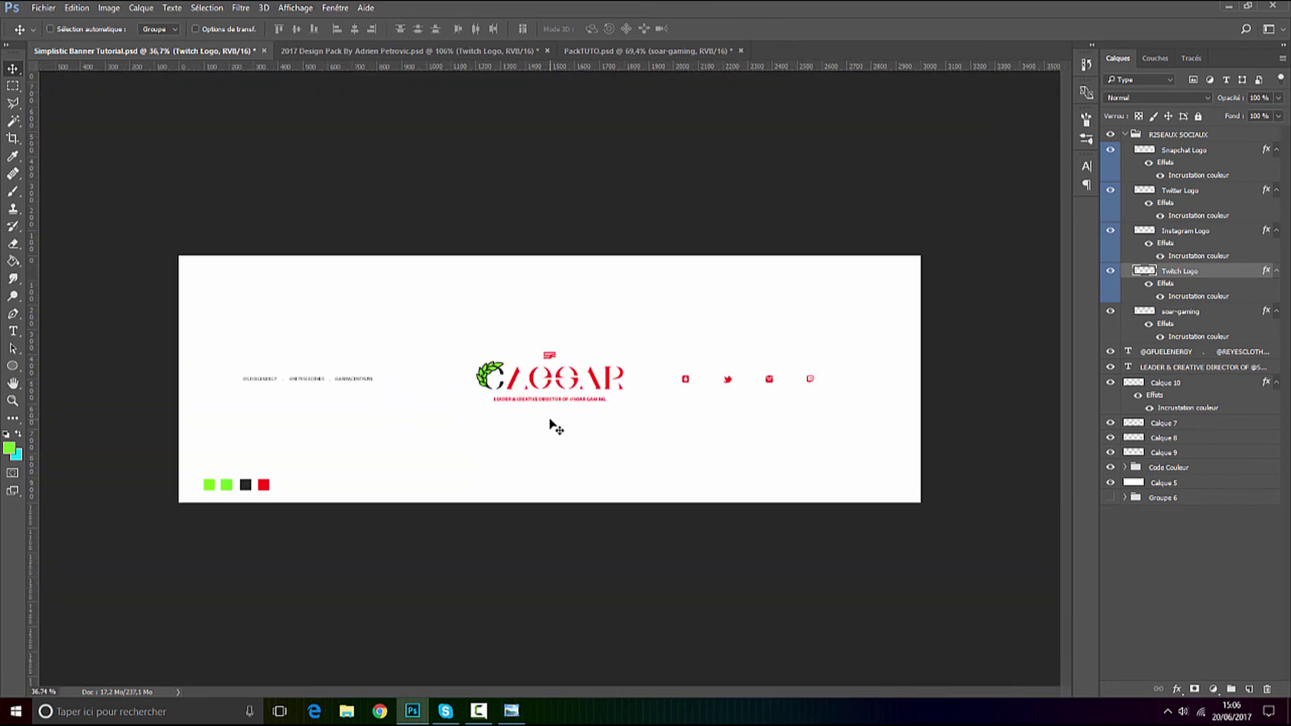
# Collapse the R2SEAUX SOCIAUX group and hide the Code Couleur swatch group.
pyautogui.click(1125, 135)
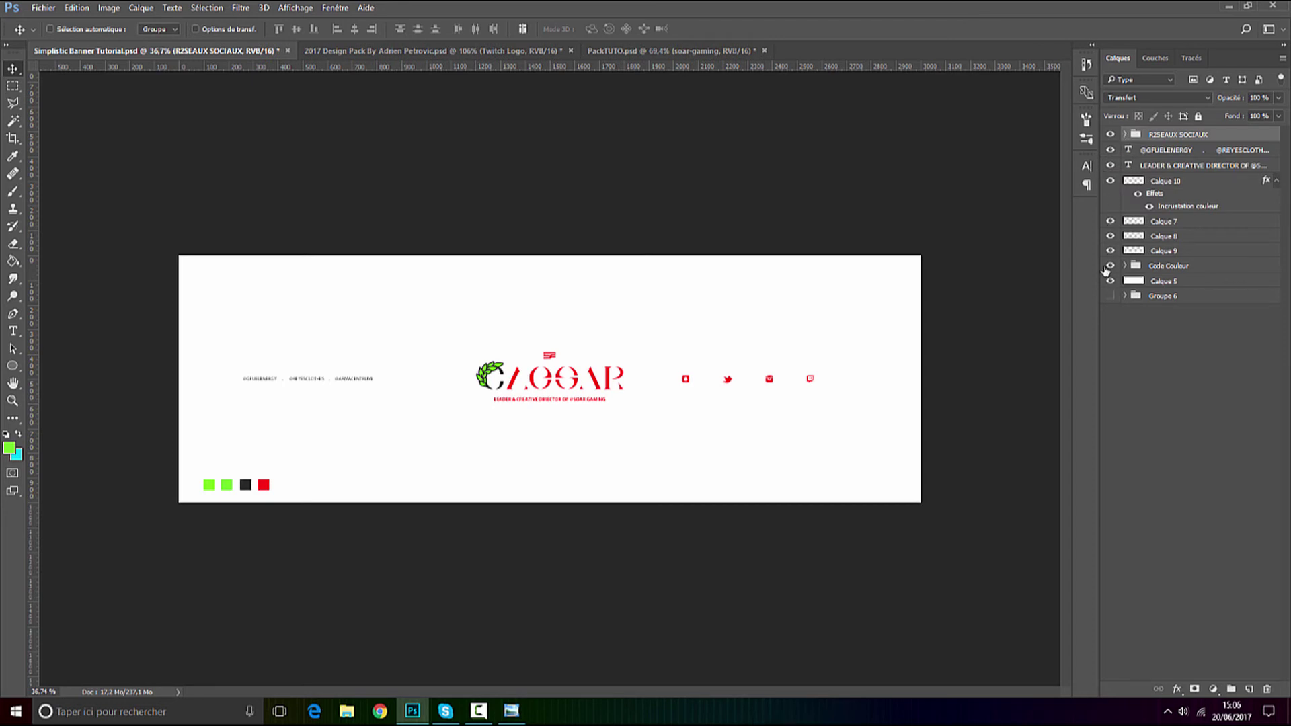
pyautogui.scroll(5, 551, 386)
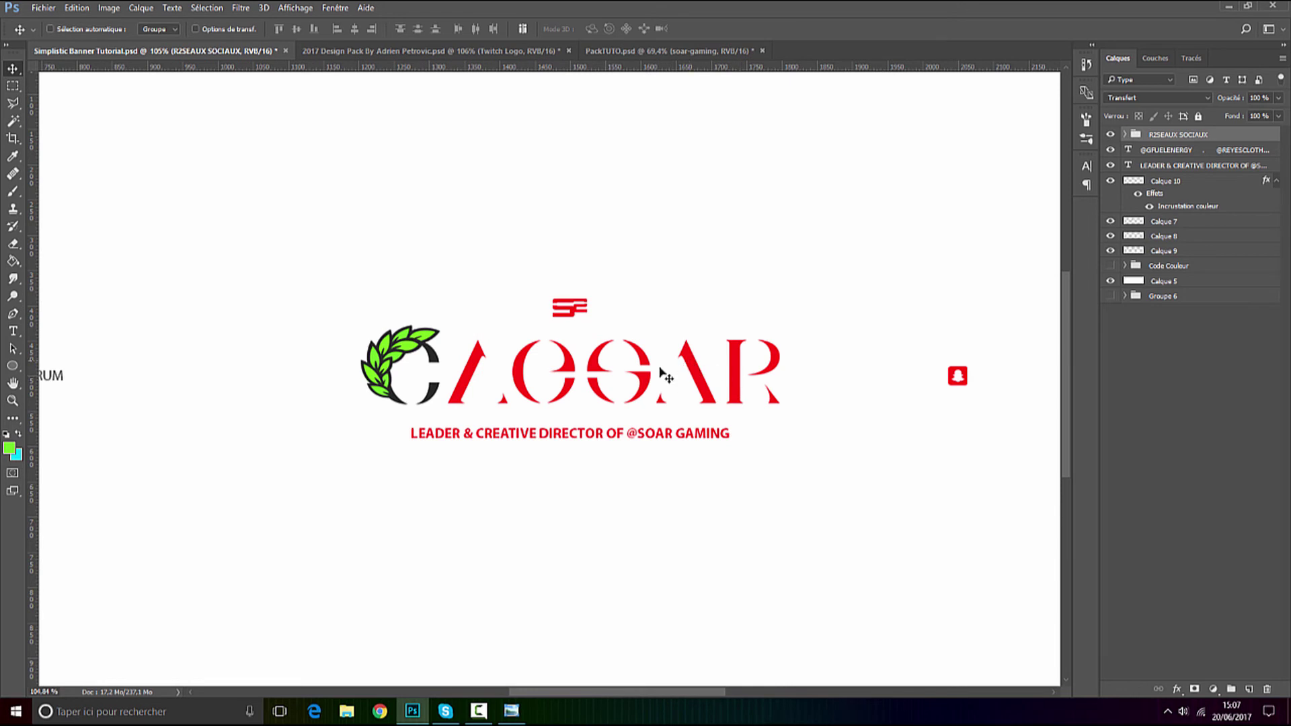
pyautogui.scroll(-2, 511, 412)
# Start placing an embedded image and browse to the 4K Wallpapers folder inside "effet visuel pour photoshop-cinema4d".
pyautogui.click(43, 7)
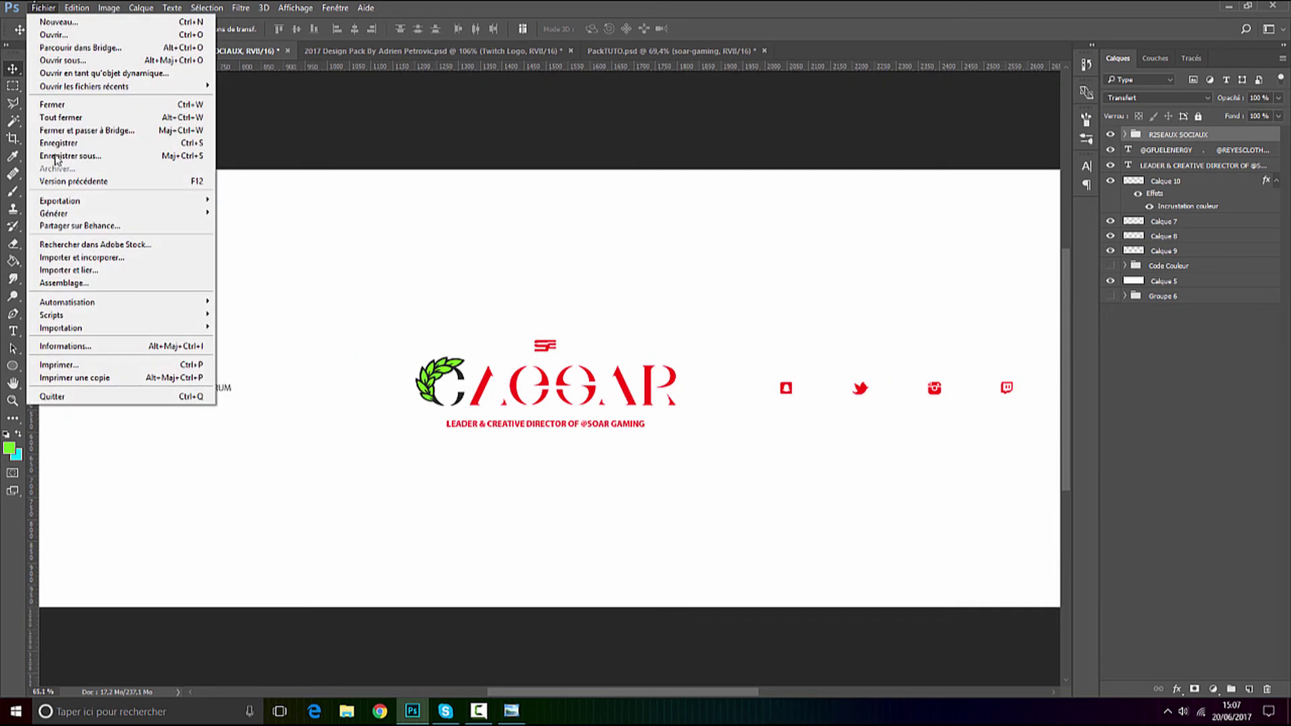
pyautogui.click(81, 254)
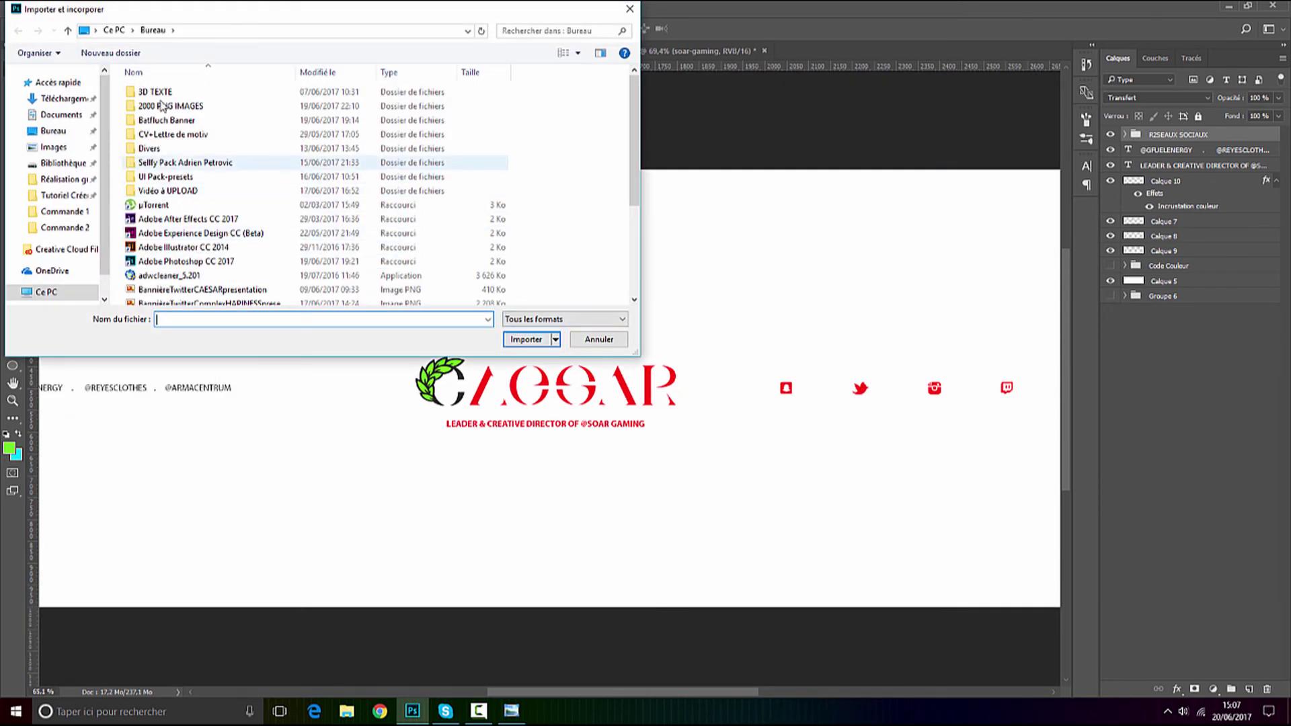
pyautogui.click(59, 178)
pyautogui.click(57, 165)
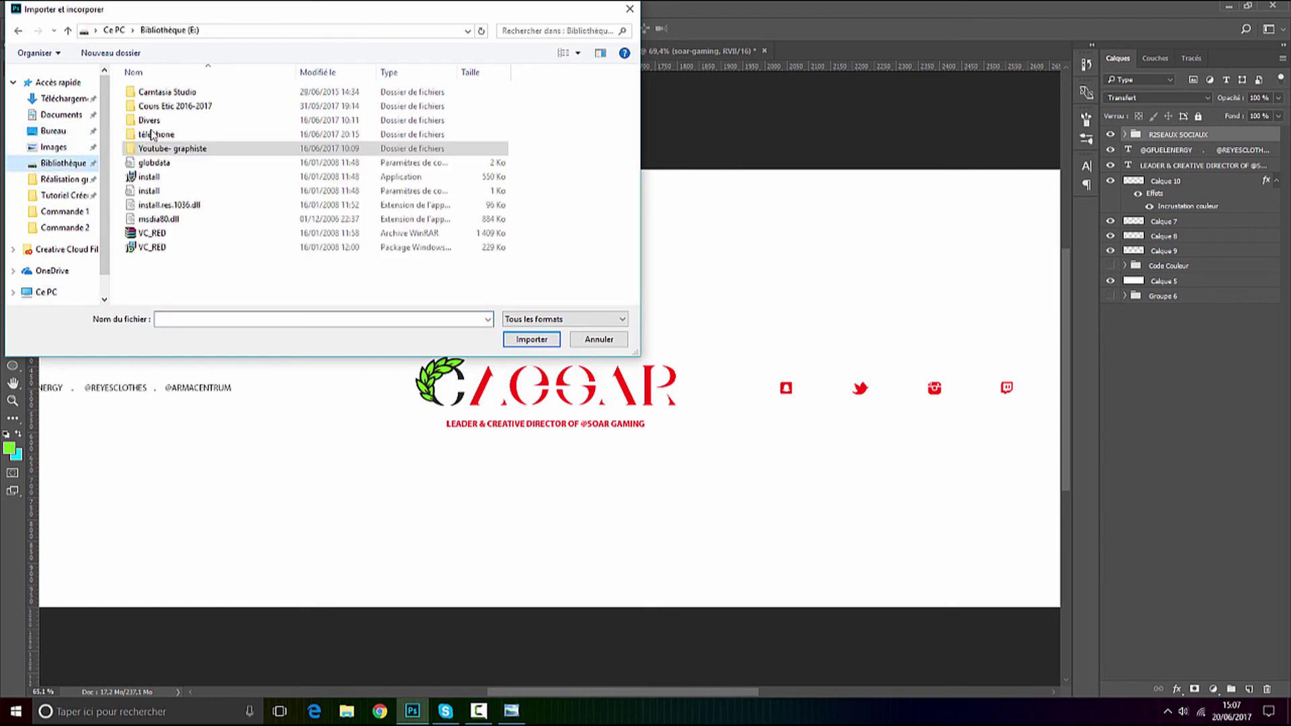
pyautogui.doubleClick(180, 135)
pyautogui.doubleClick(180, 121)
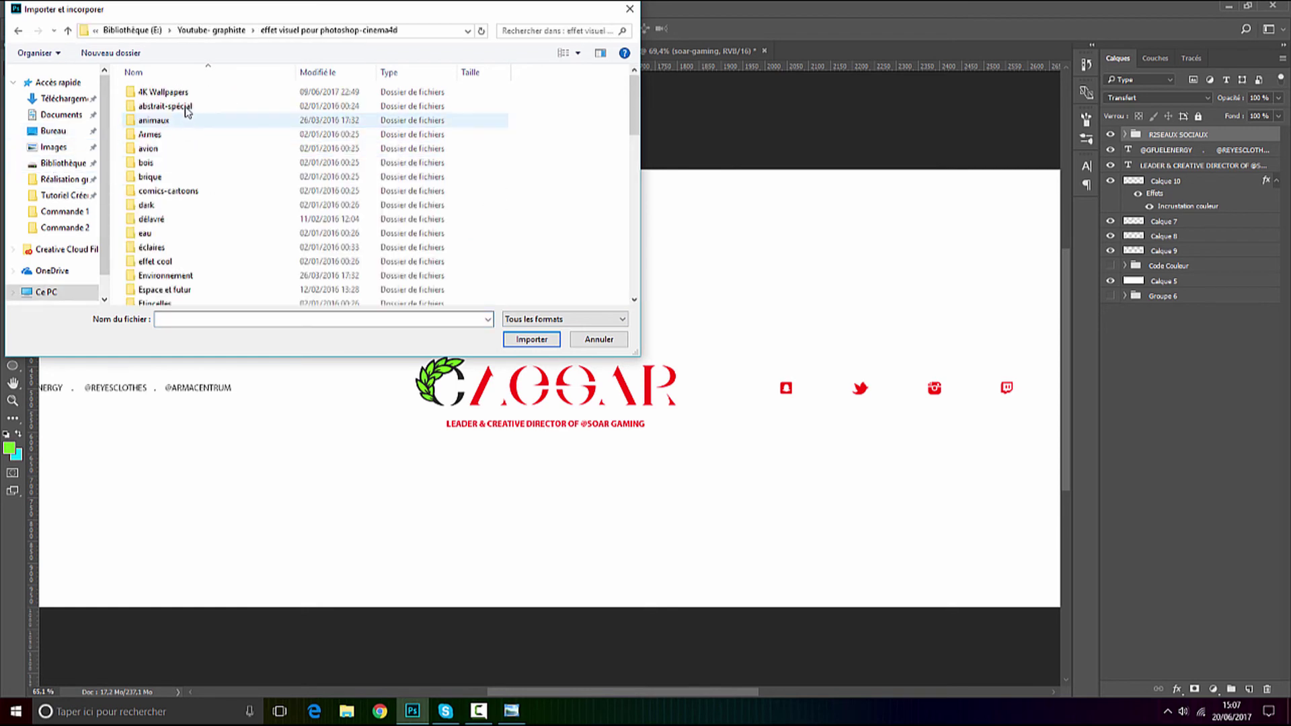
pyautogui.doubleClick(168, 91)
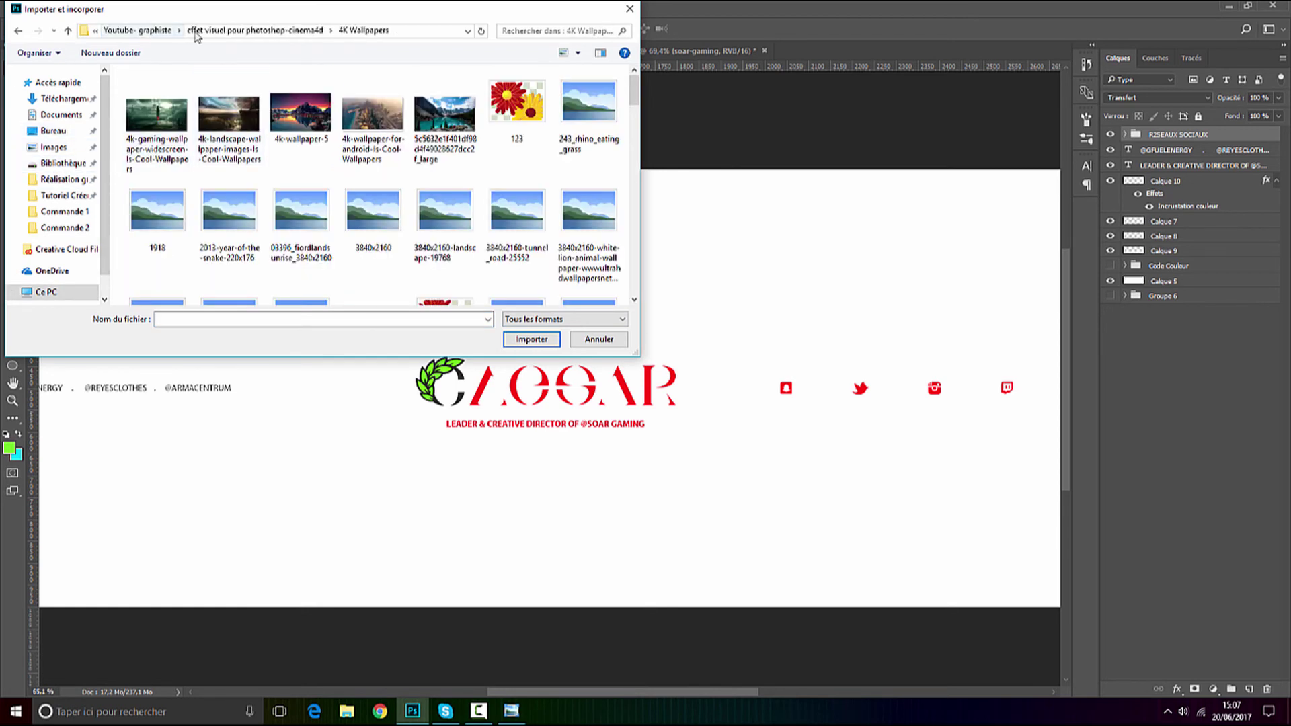
pyautogui.click(158, 31)
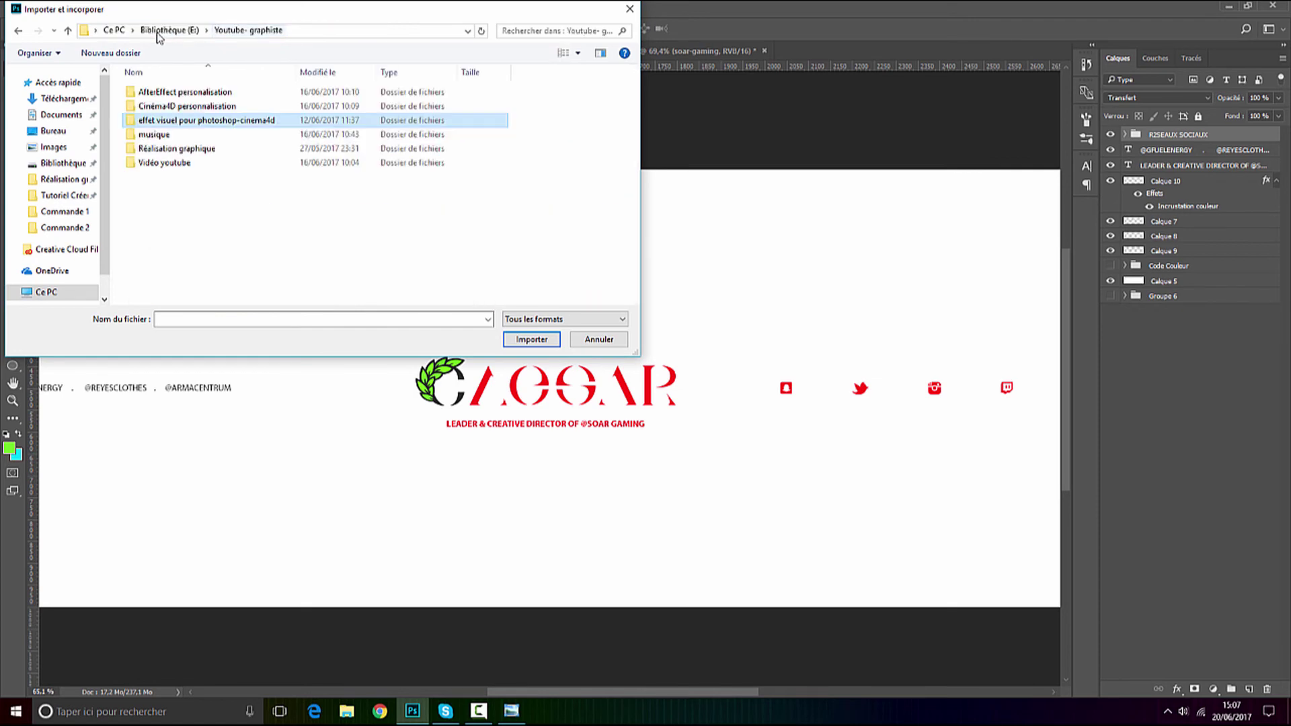
pyautogui.doubleClick(180, 120)
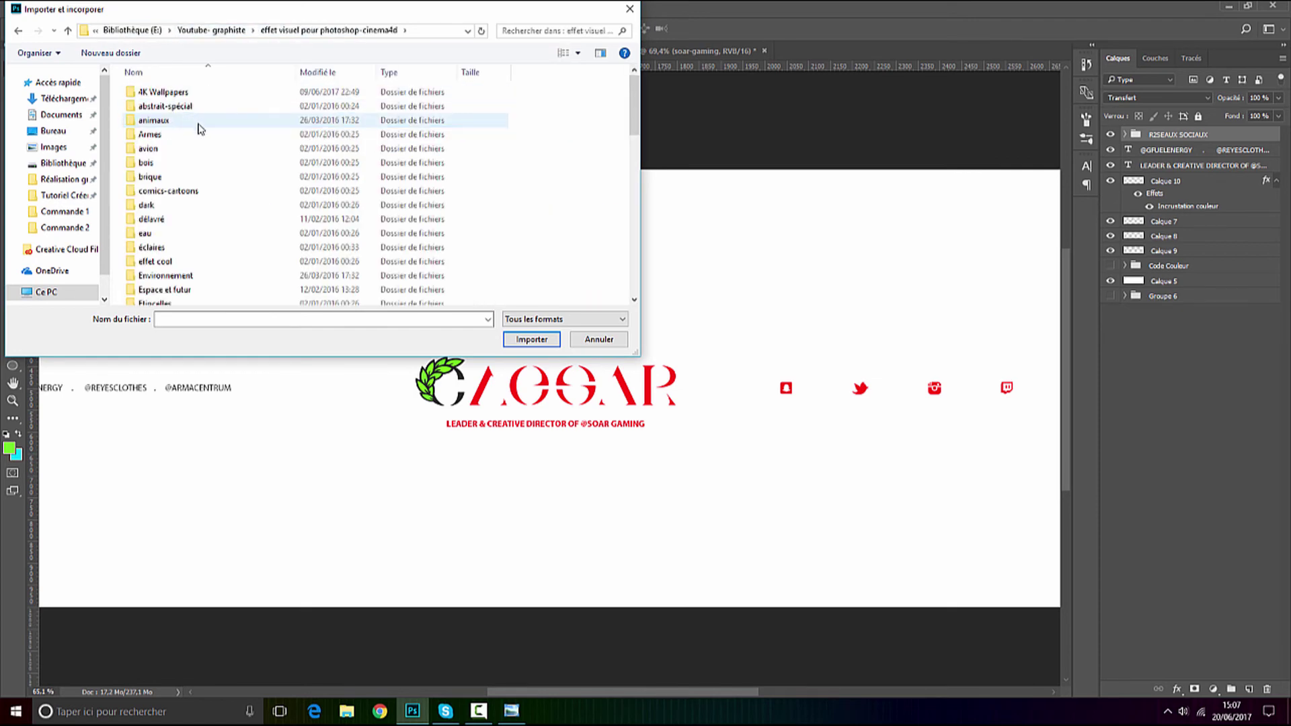
pyautogui.doubleClick(168, 91)
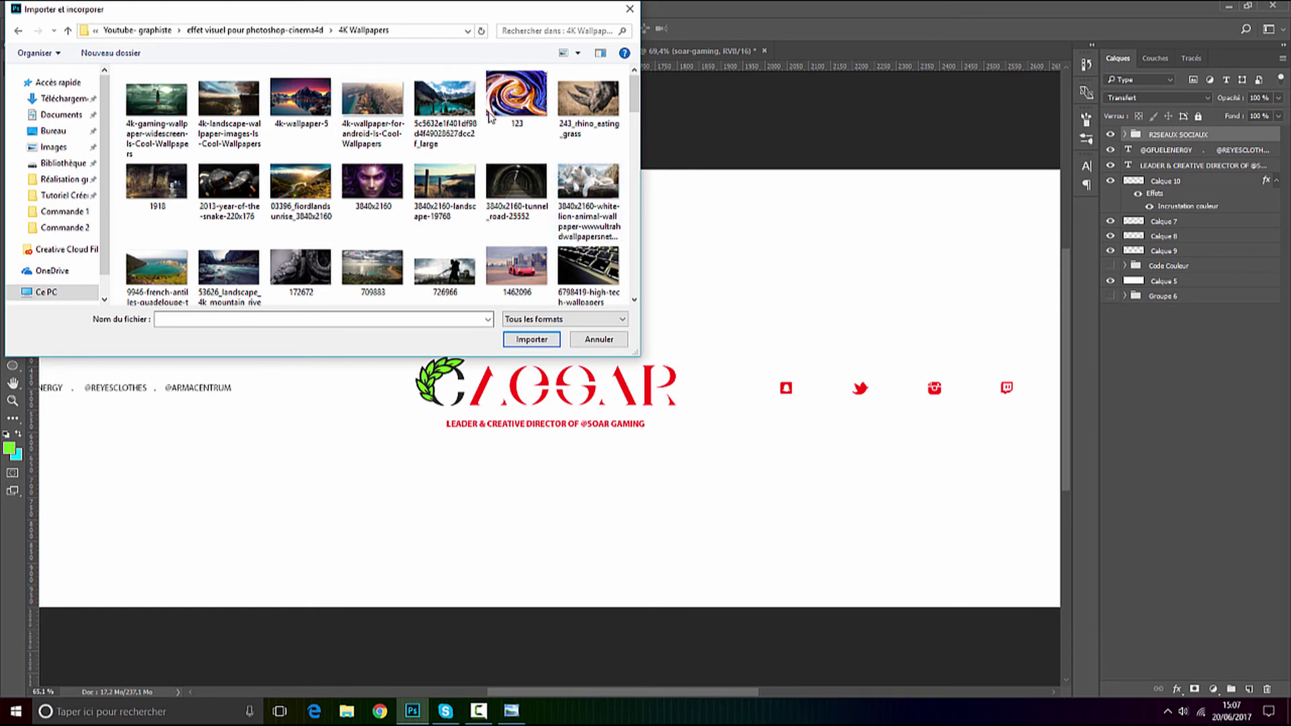
# Place the light crumpled-paper image from the desktop's 2000 PNG IMAGES > Texture folder as an embedded image.
pyautogui.scroll(-1, 523, 195)
pyautogui.scroll(-5, 488, 176)
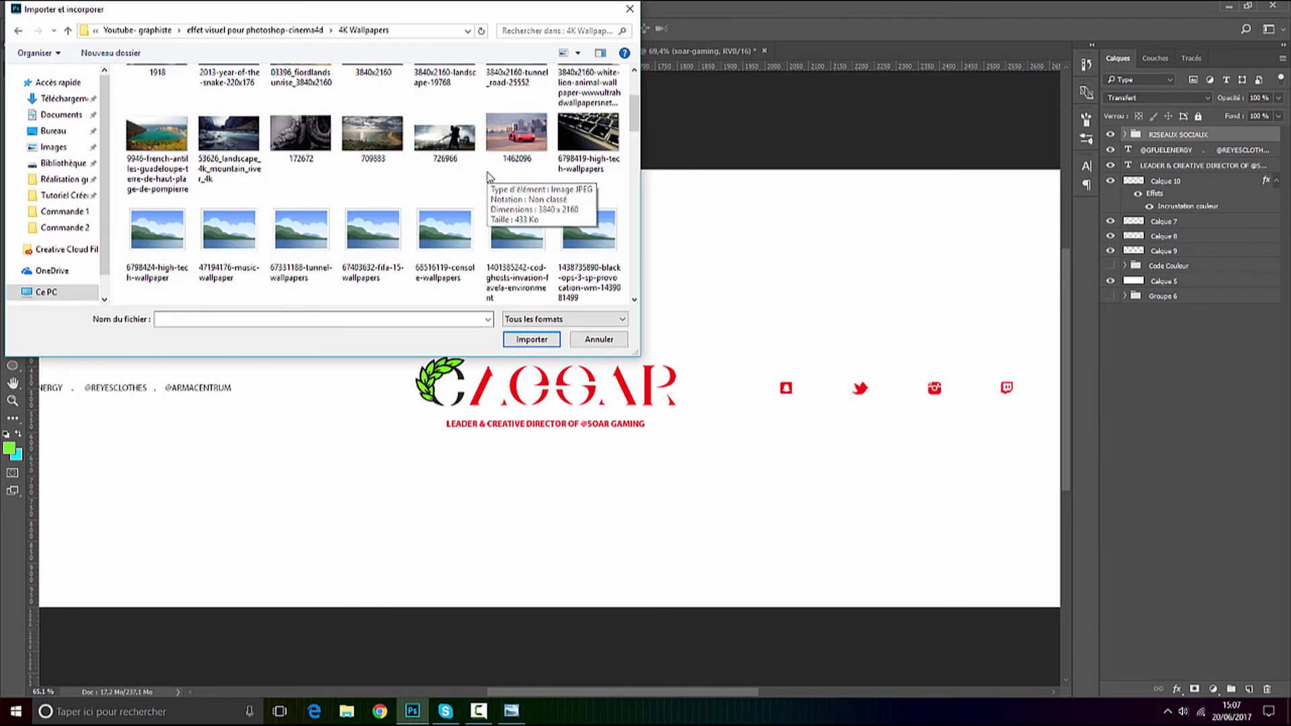
pyautogui.scroll(-8, 490, 176)
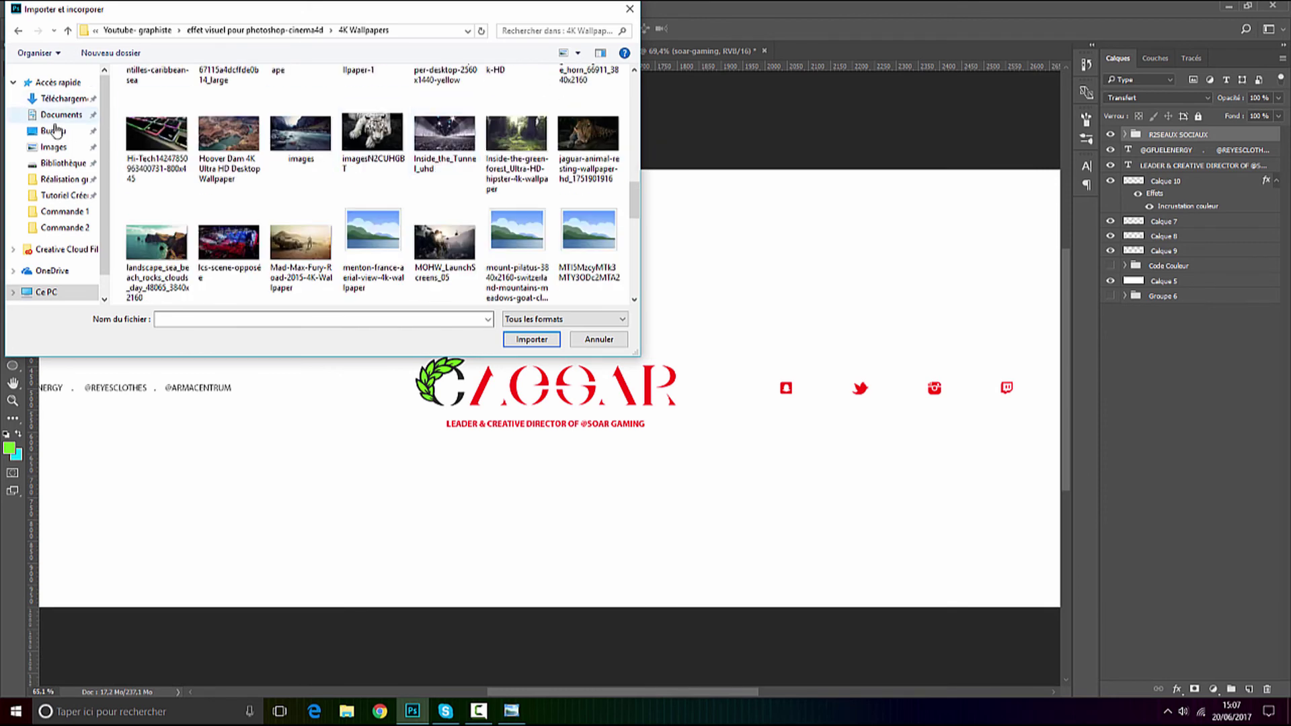
pyautogui.click(54, 131)
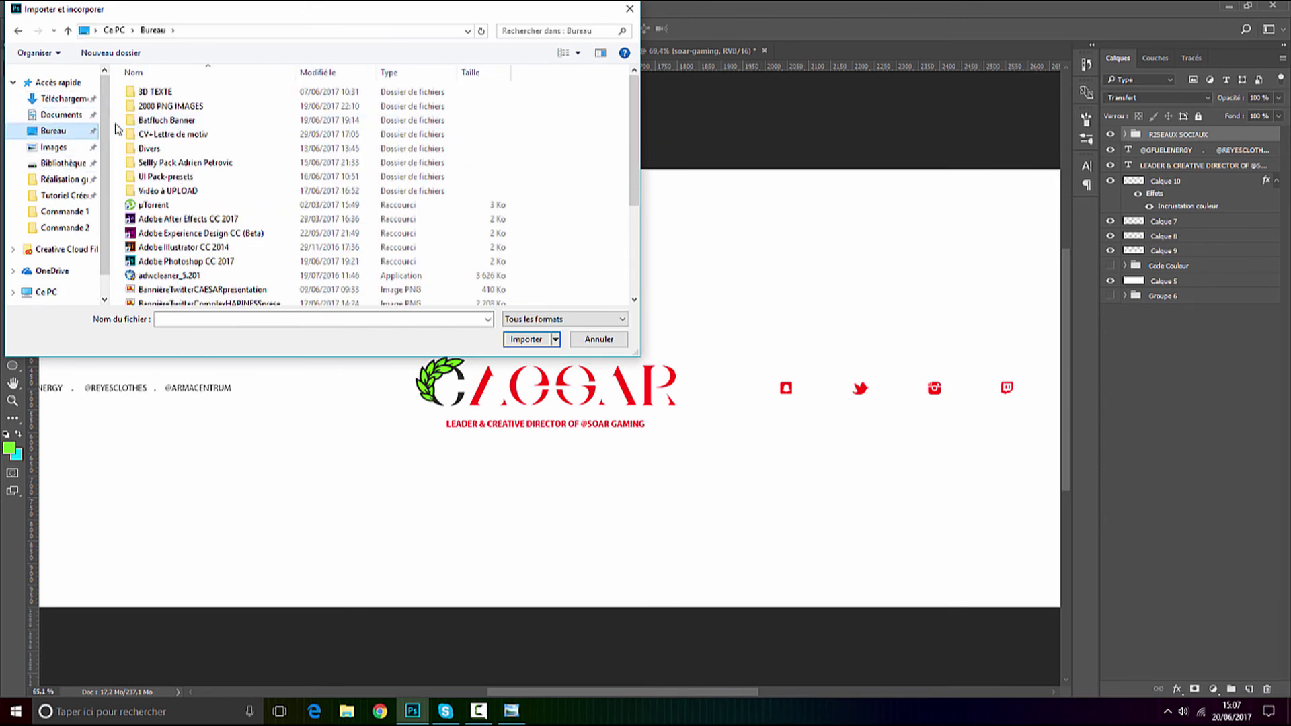
pyautogui.doubleClick(147, 108)
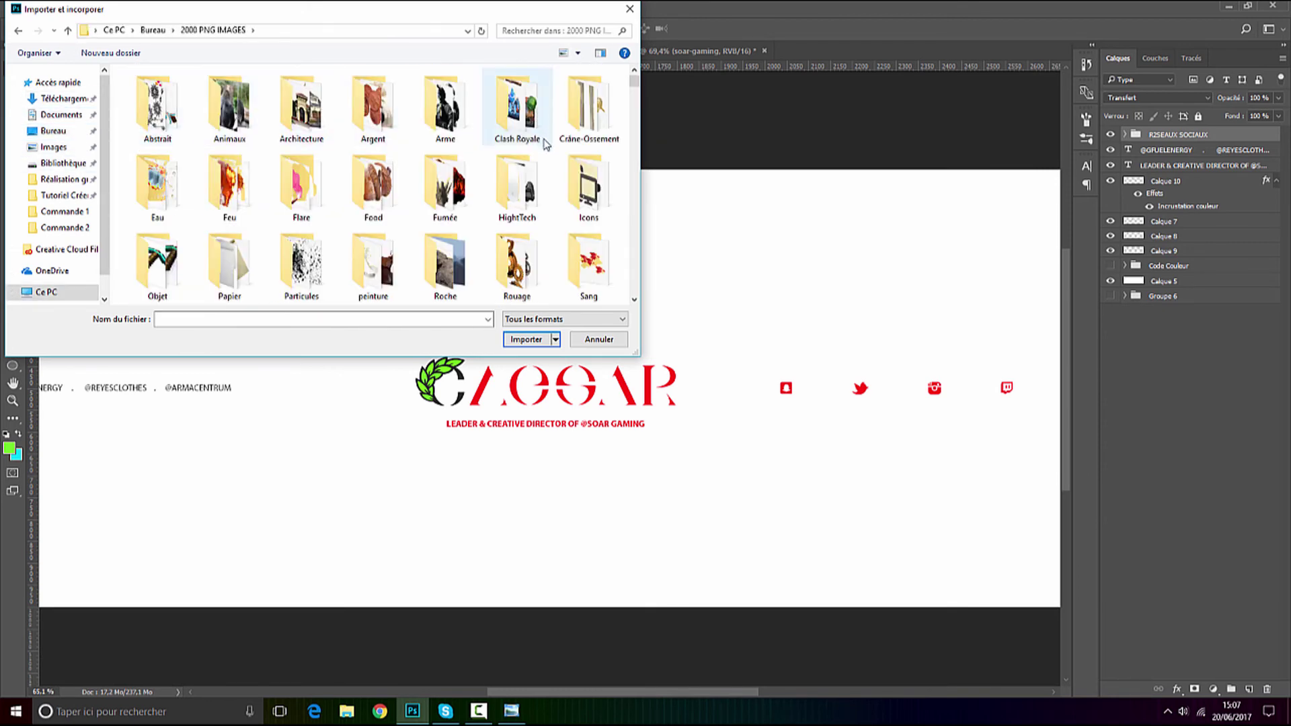
pyautogui.scroll(-3, 547, 134)
pyautogui.doubleClick(232, 253)
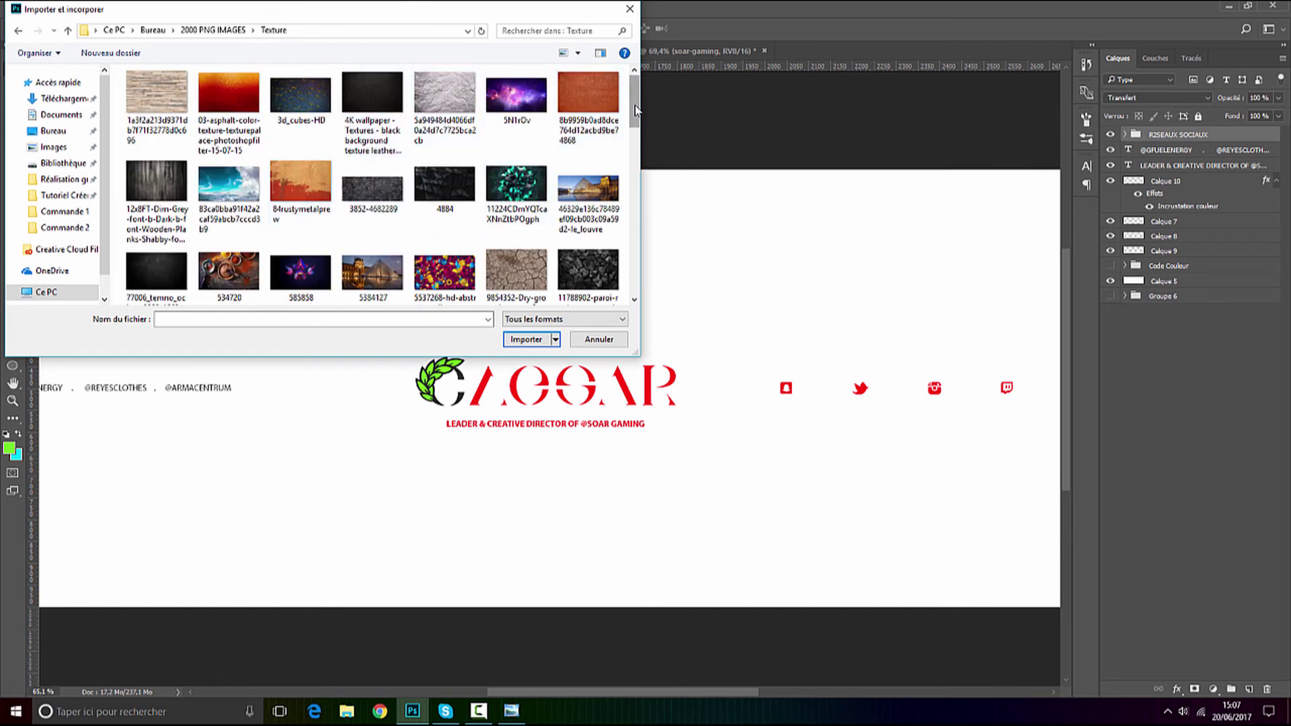
pyautogui.doubleClick(445, 92)
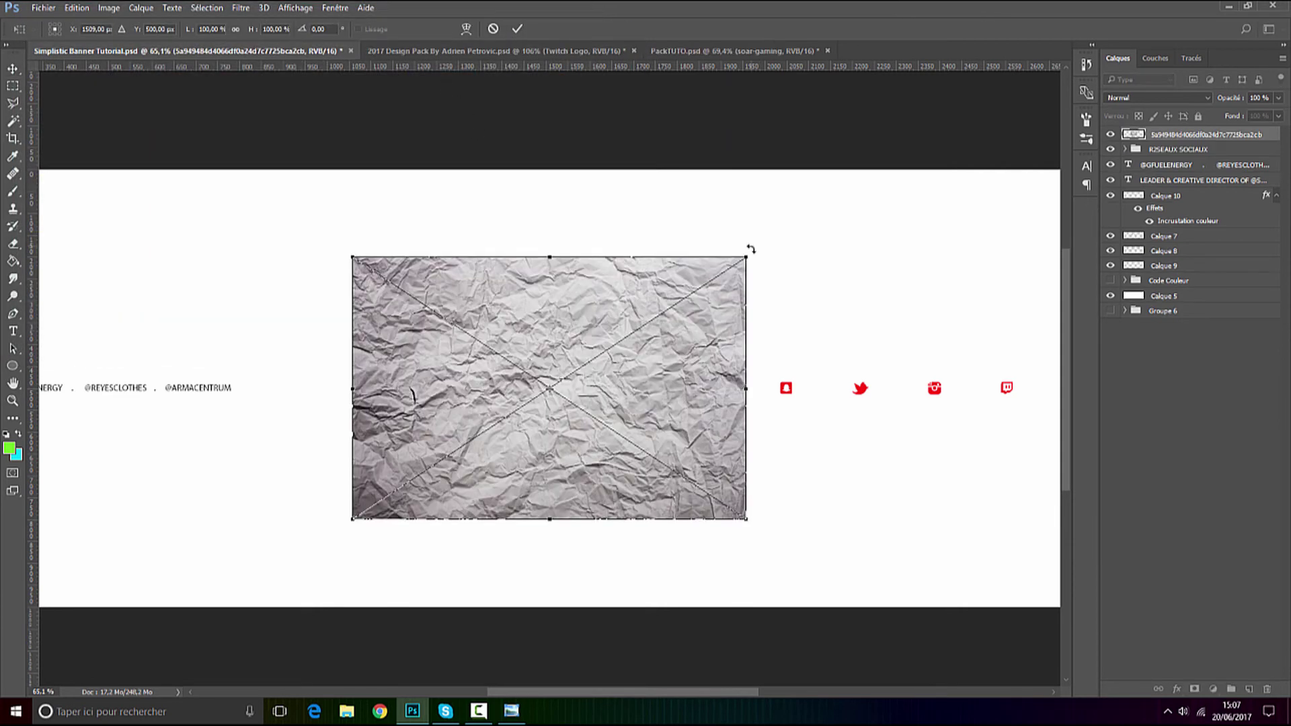
# Enlarge the placed paper texture to about 166% so it covers the logo area, and hide its layer.
pyautogui.moveTo(751, 249); pyautogui.dragTo(906, 152)
pyautogui.moveTo(374, 520); pyautogui.dragTo(275, 596)
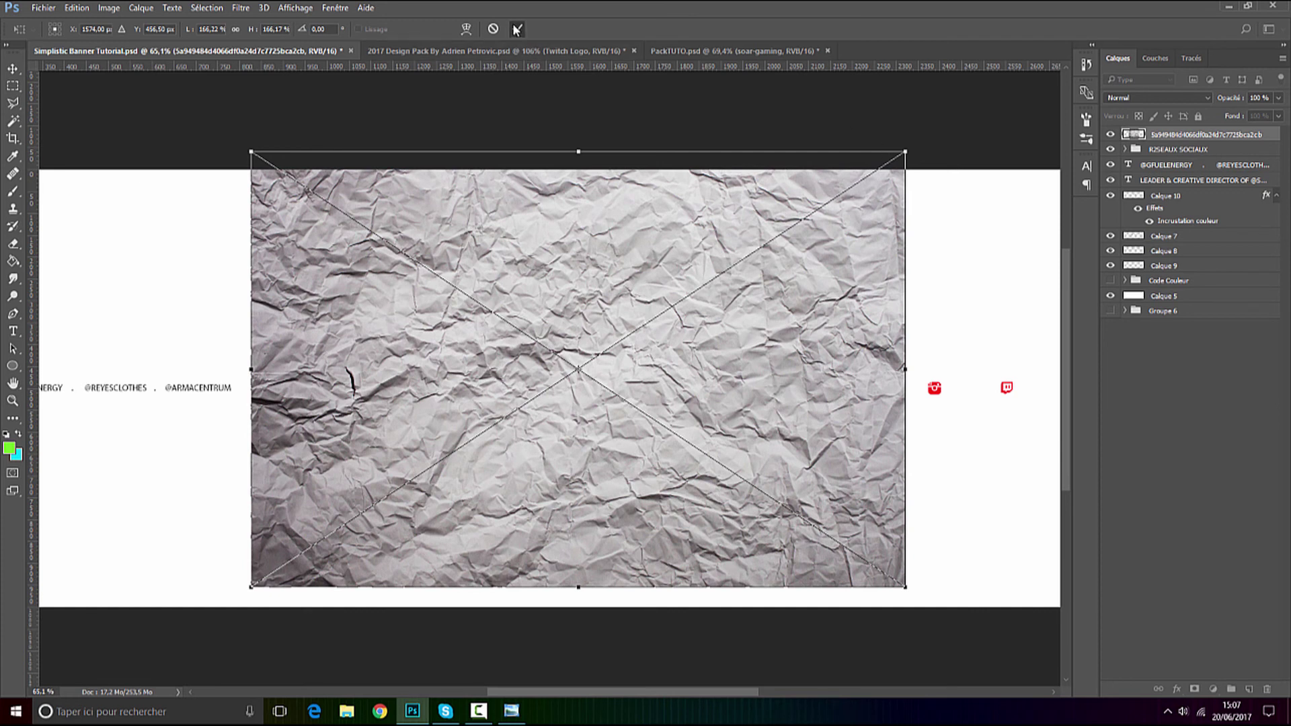
pyautogui.click(517, 29)
pyautogui.click(1111, 134)
# Check which parts of the banner belong to Calque 10 and the tagline layer by toggling layer visibility.
pyautogui.click(1111, 196)
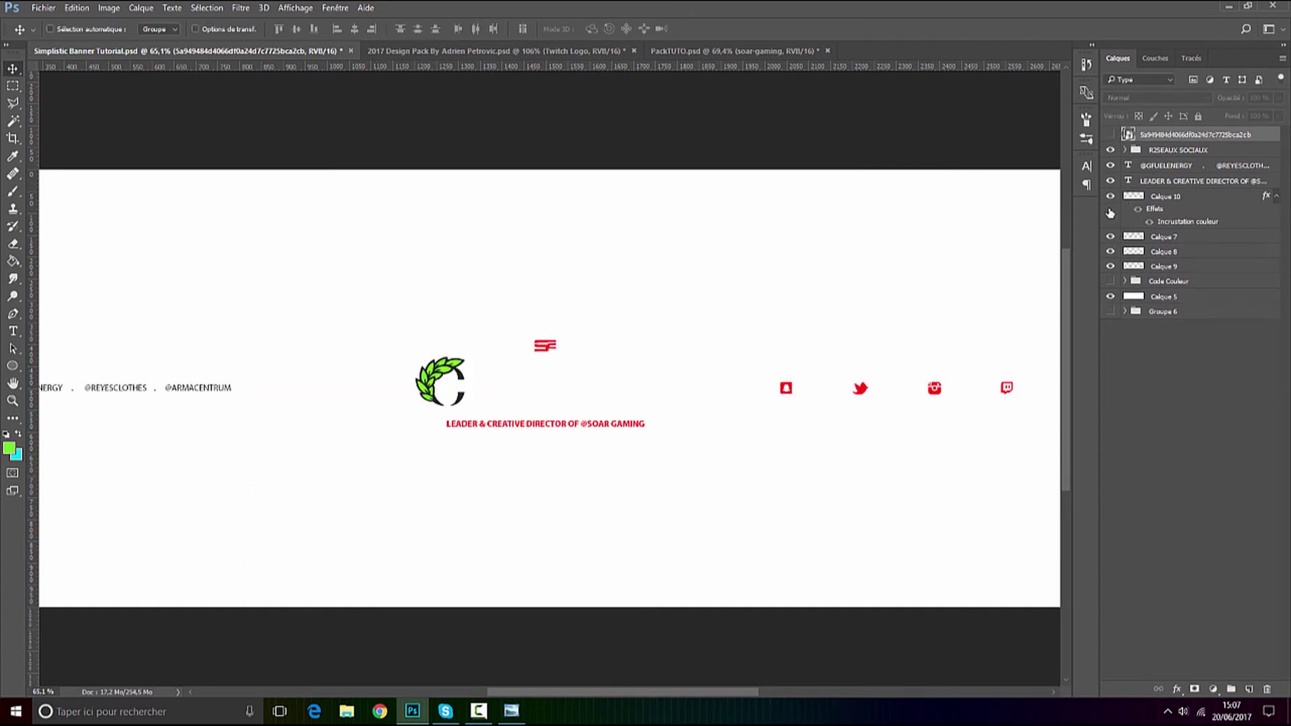
pyautogui.click(1111, 196)
pyautogui.click(1118, 194)
pyautogui.click(1110, 182)
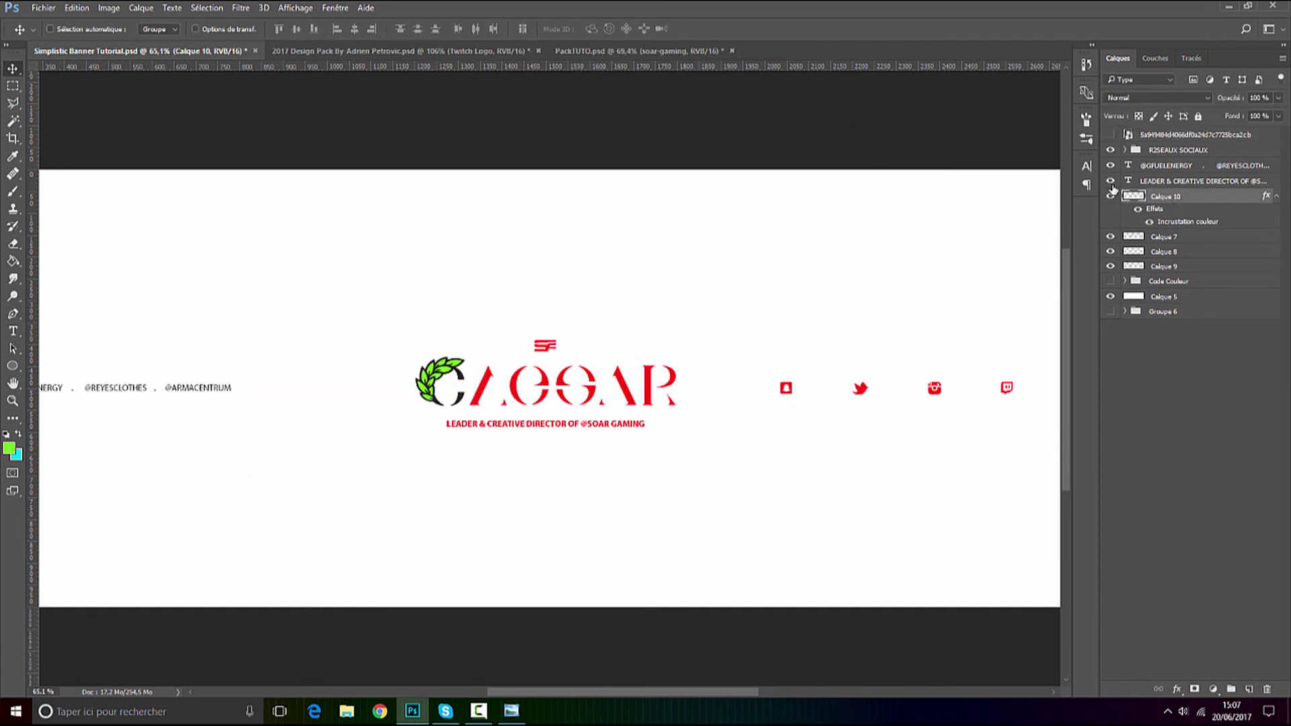
pyautogui.keyDown('shift'); pyautogui.click(1183, 181); pyautogui.keyUp('shift')
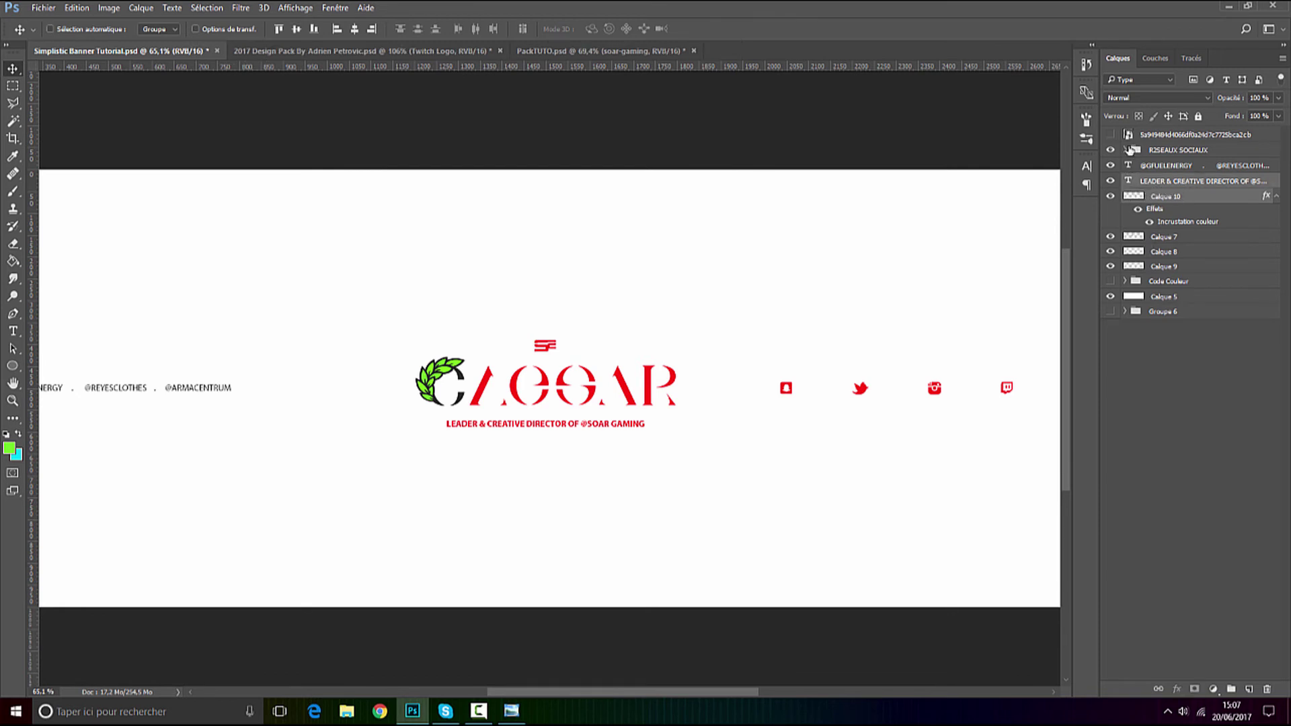
# Move the soar-gaming layer out of the R2SEAUX SOCIAUX group to directly beneath it, and collapse the group.
pyautogui.click(1129, 150)
pyautogui.moveTo(1182, 328); pyautogui.dragTo(1199, 364)
pyautogui.click(1126, 150)
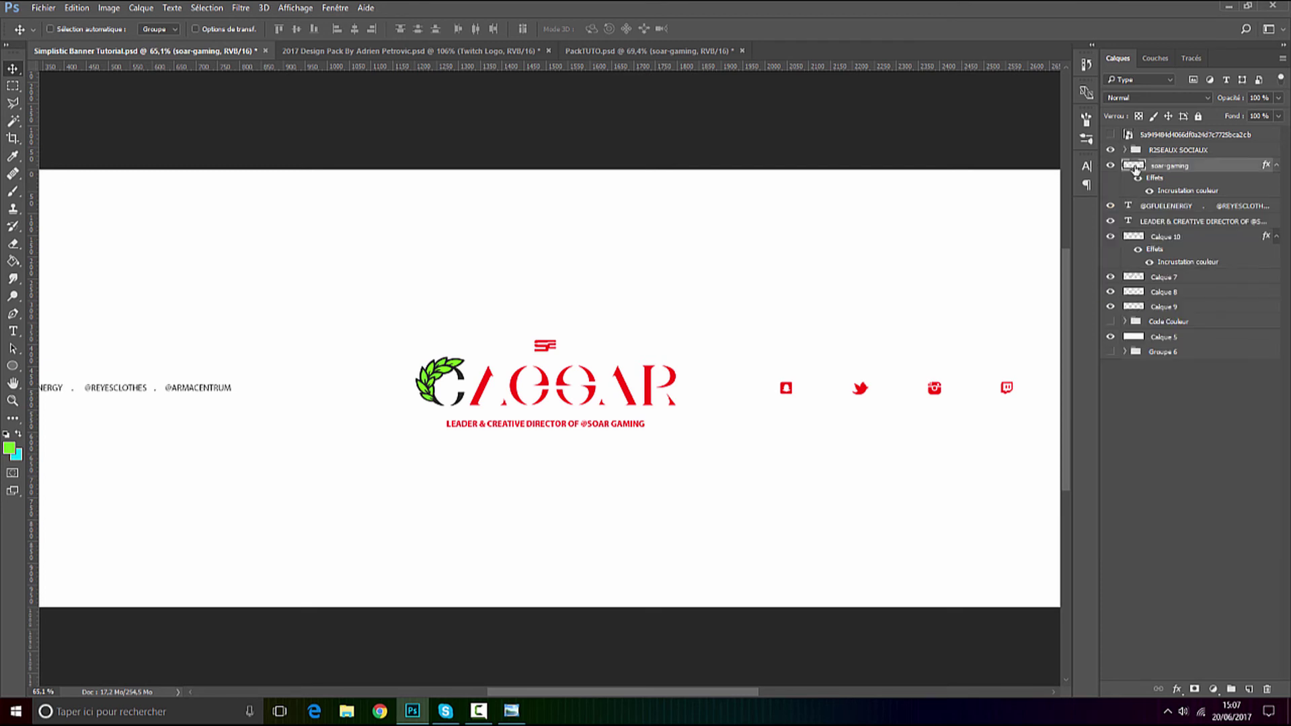
# Group the soar-gaming logo, the tagline text, Calque 10, Calque 7, Calque 8 and Calque 9 into a new group.
pyautogui.keyDown('ctrl'); pyautogui.click(1169, 222); pyautogui.keyUp('ctrl')
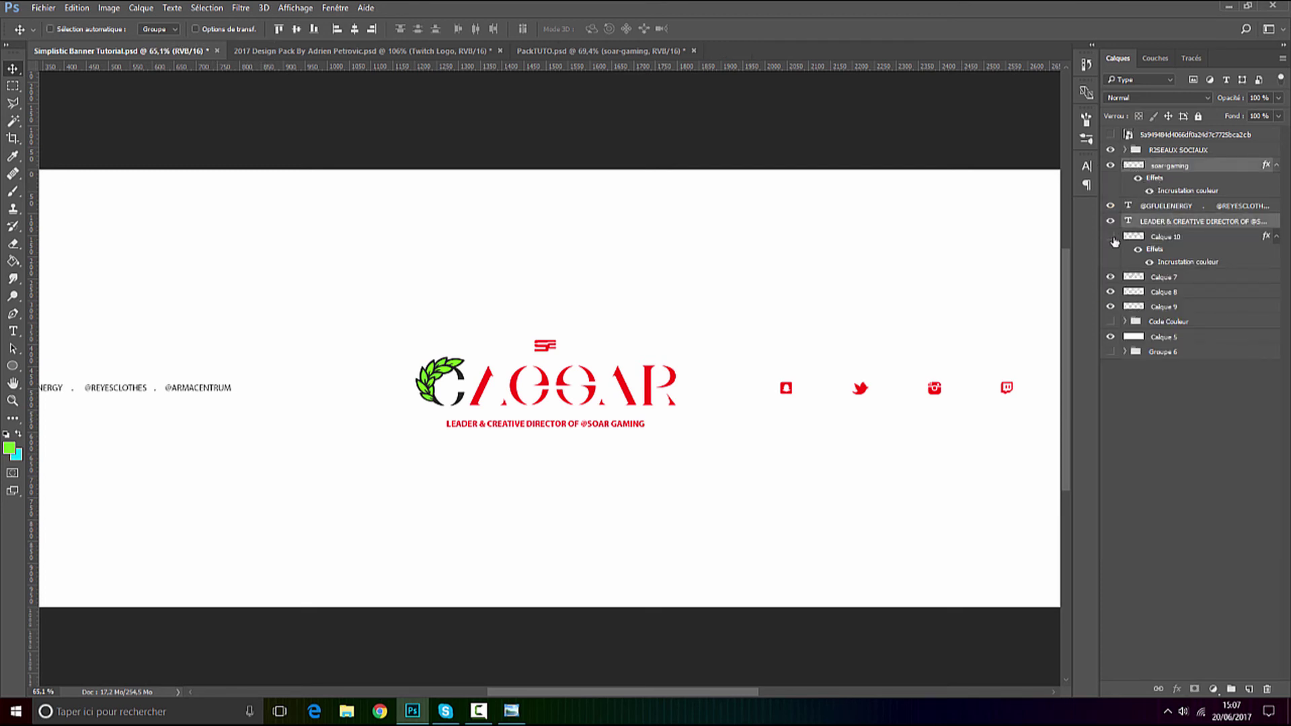
pyautogui.click(1112, 237)
pyautogui.keyDown('ctrl'); pyautogui.click(1175, 239); pyautogui.keyUp('ctrl')
pyautogui.click(1110, 281)
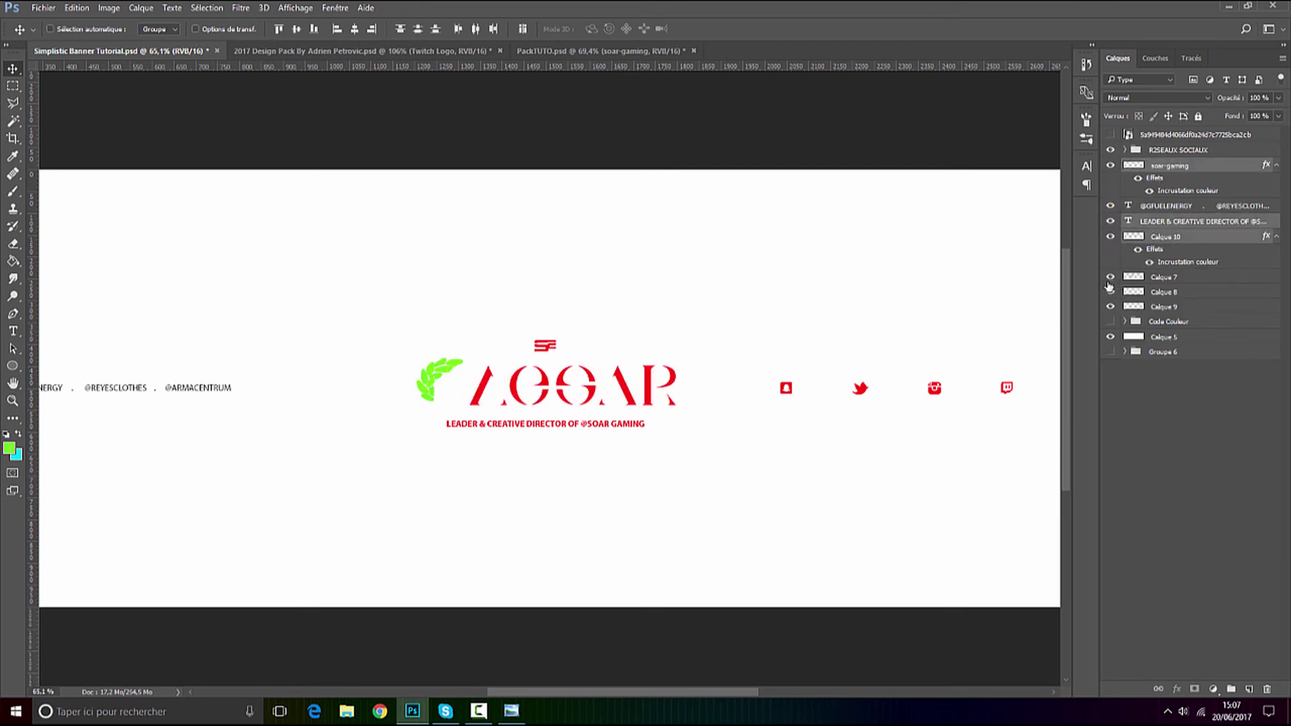
pyautogui.click(1110, 281)
pyautogui.keyDown('ctrl'); pyautogui.click(1175, 280); pyautogui.keyUp('ctrl')
pyautogui.keyDown('ctrl'); pyautogui.click(1171, 296); pyautogui.keyUp('ctrl')
pyautogui.keyDown('ctrl'); pyautogui.click(1174, 308); pyautogui.keyUp('ctrl')
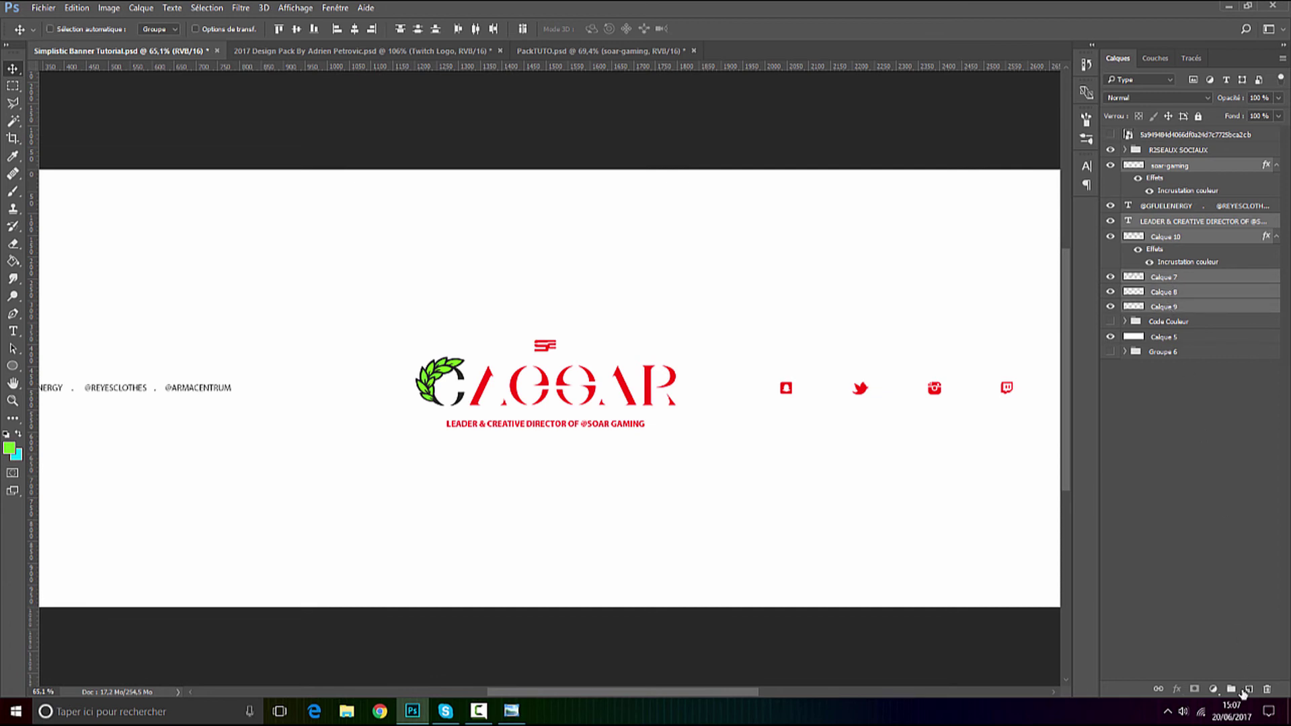
pyautogui.click(1232, 690)
# Move the paper texture layer directly above Groupe 7, clip it to the group with a clipping mask and show it.
pyautogui.moveTo(1183, 135); pyautogui.dragTo(1183, 158)
pyautogui.rightClick(1182, 157)
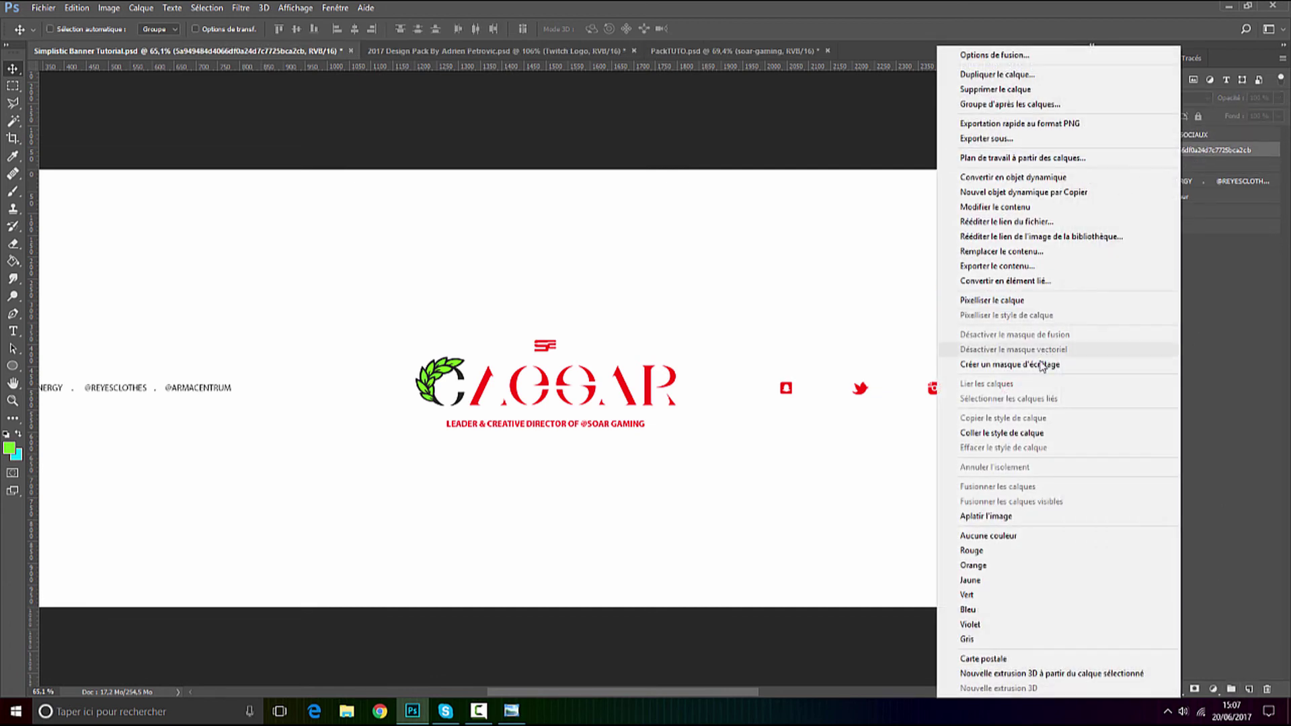
pyautogui.click(1063, 364)
pyautogui.click(1111, 150)
# Try a preset layer style with a gradient overlay and drop shadow on Groupe 7.
pyautogui.scroll(5, 536, 402)
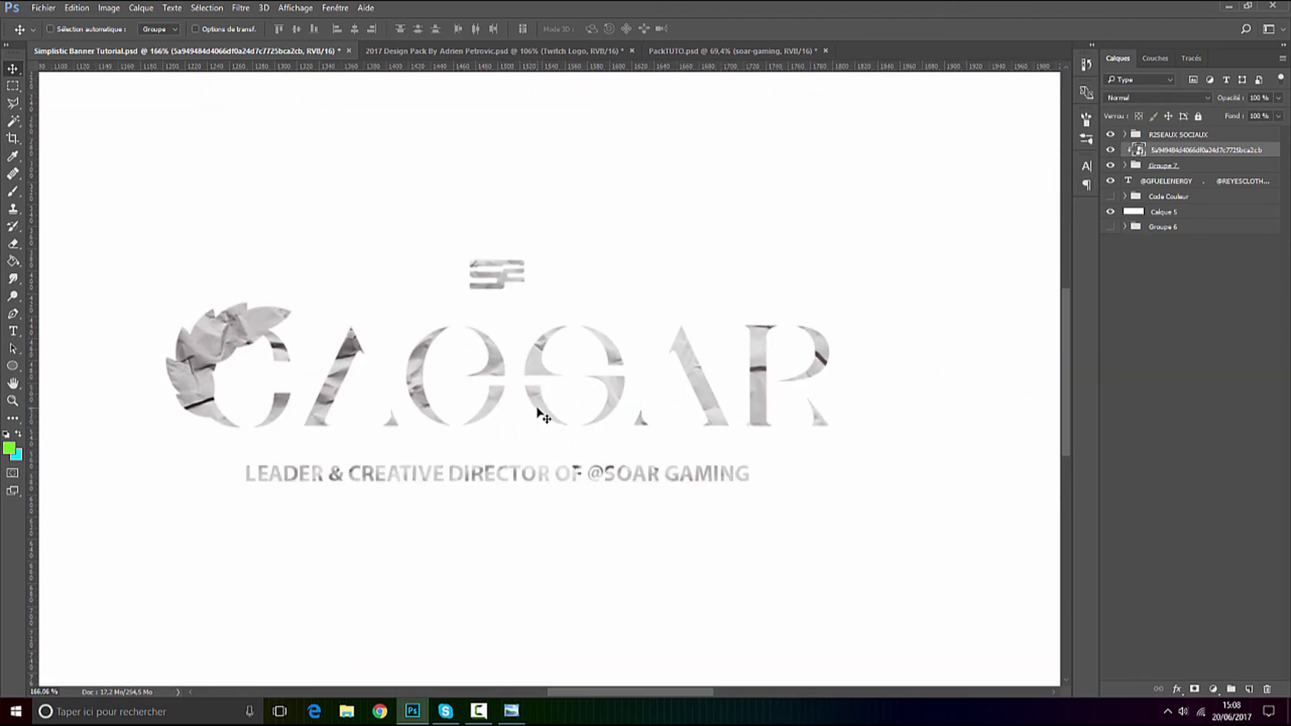
pyautogui.scroll(-6, 536, 417)
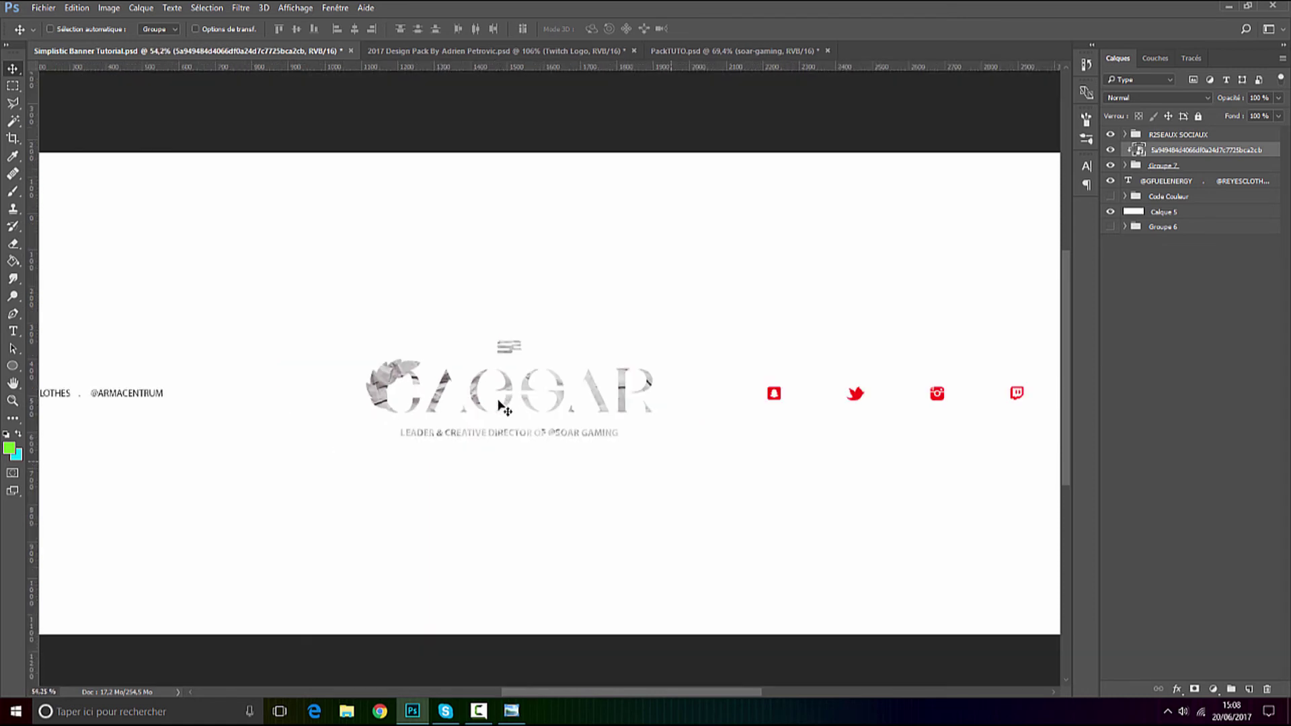
pyautogui.scroll(1, 518, 387)
pyautogui.scroll(2, 523, 388)
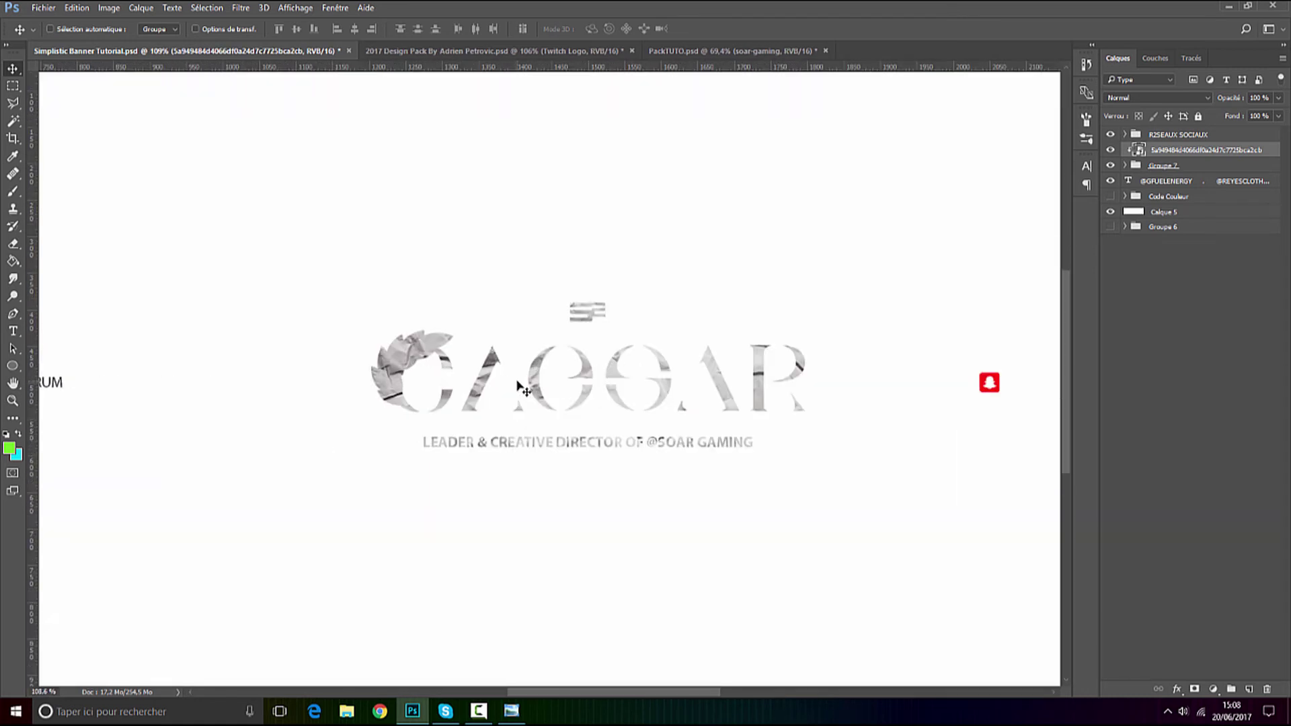
pyautogui.scroll(2, 524, 389)
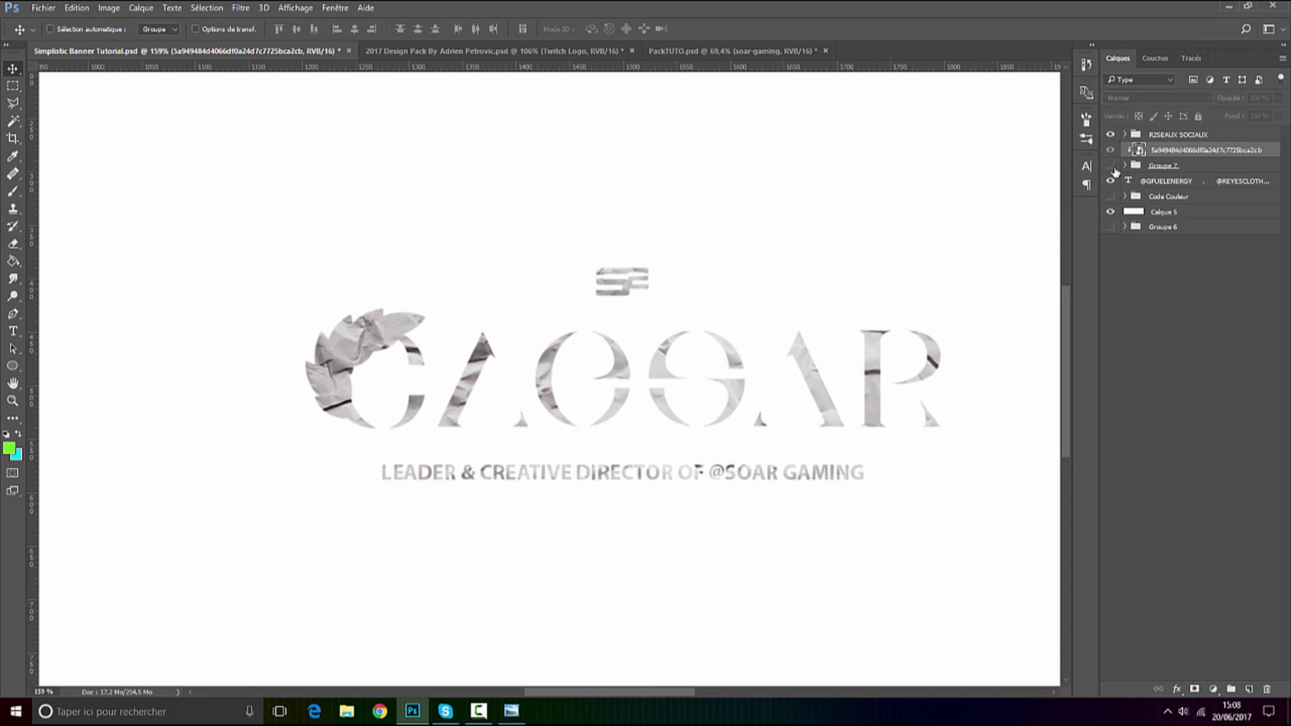
pyautogui.rightClick(1157, 168)
pyautogui.click(1110, 175)
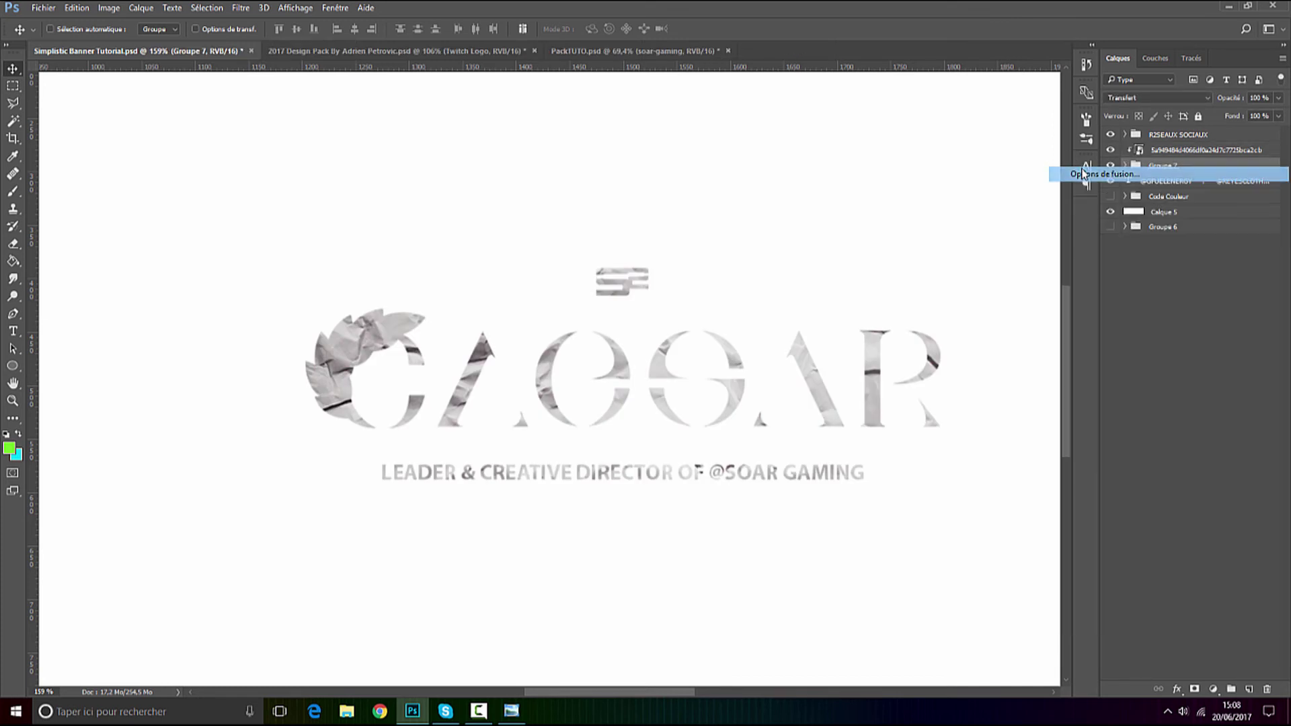
pyautogui.click(480, 409)
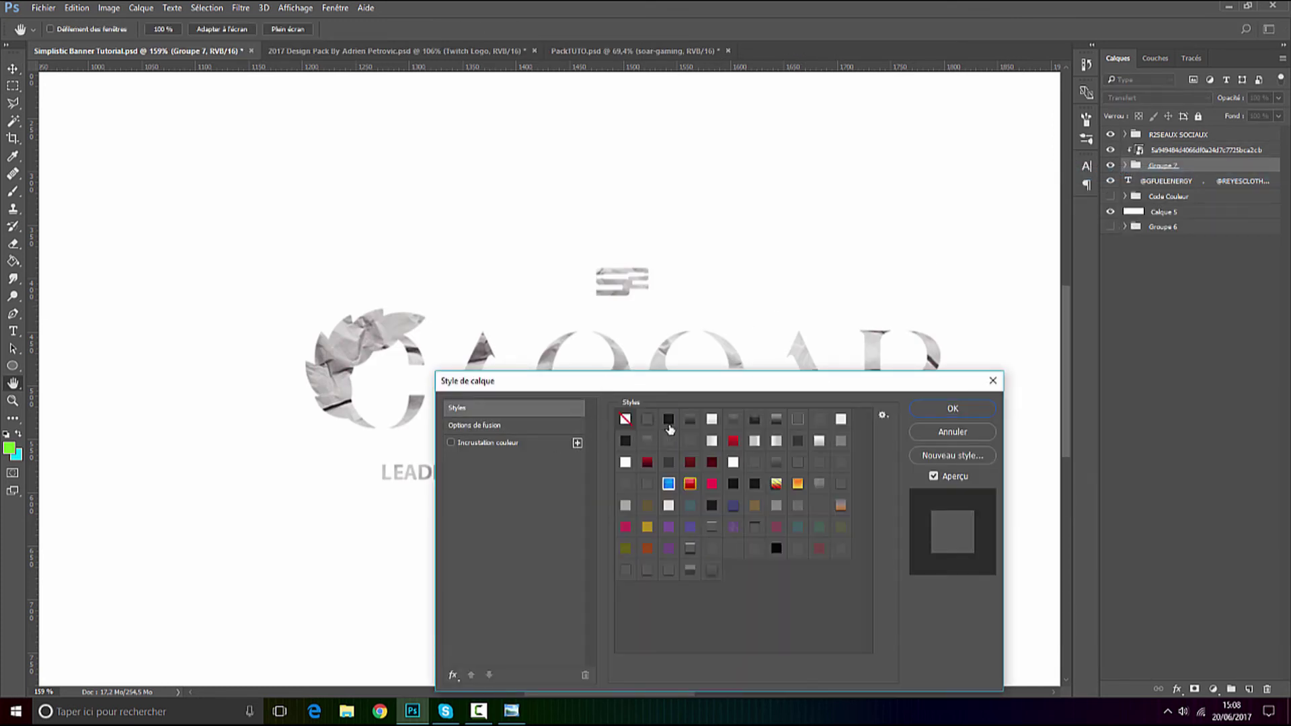
pyautogui.click(711, 570)
pyautogui.scroll(-5, 758, 297)
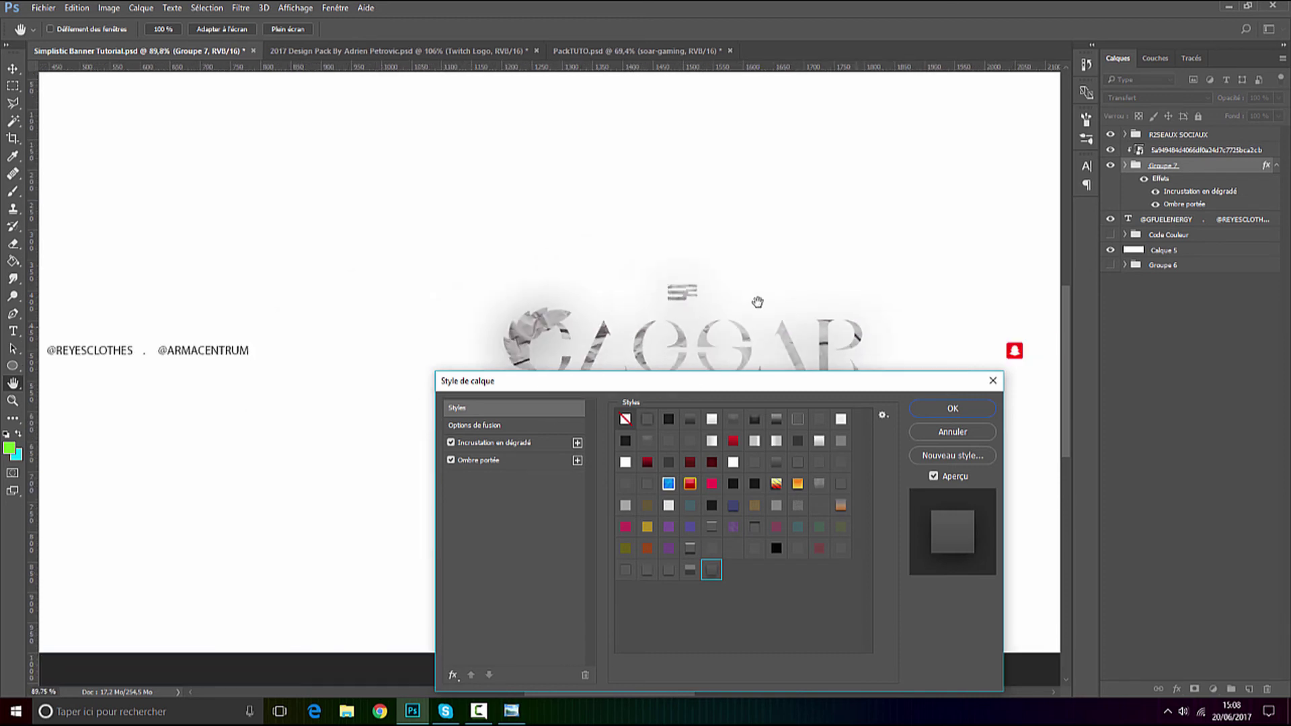
pyautogui.scroll(2, 862, 322)
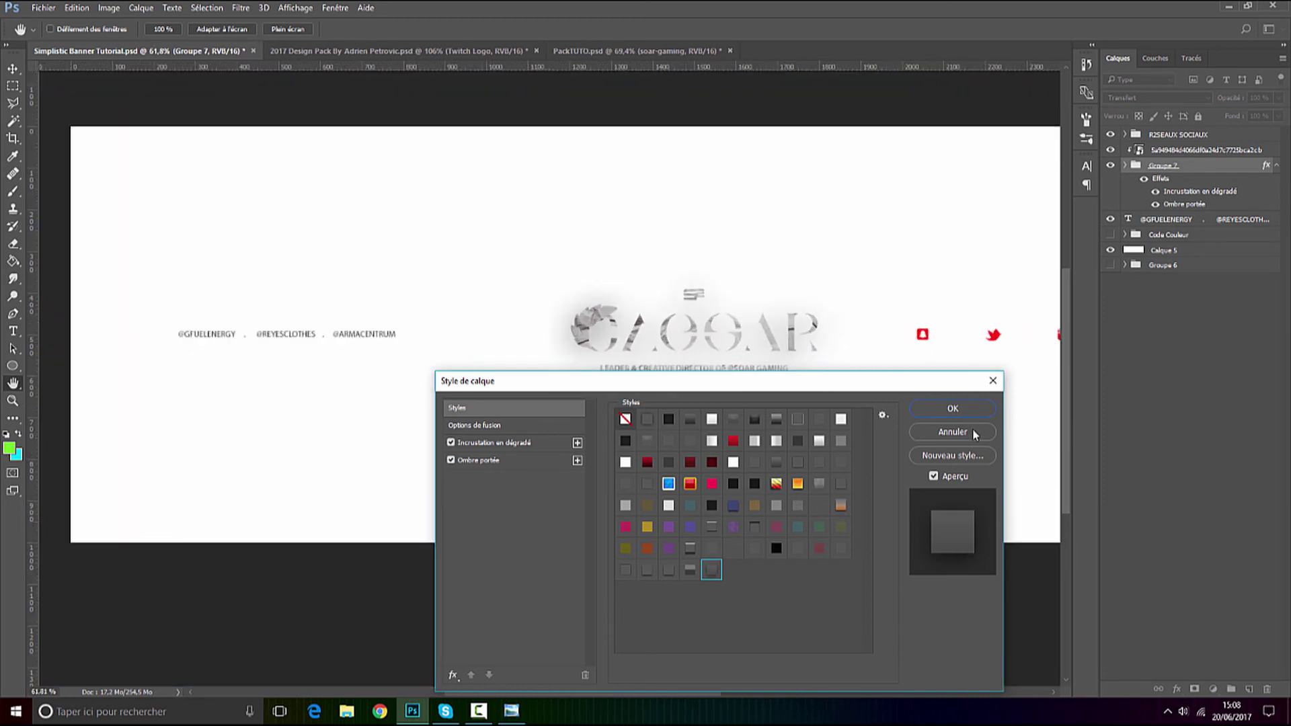
pyautogui.click(953, 433)
# Set the clipped paper texture layer's blending mode to Produit and deselect the layer.
pyautogui.scroll(2, 760, 343)
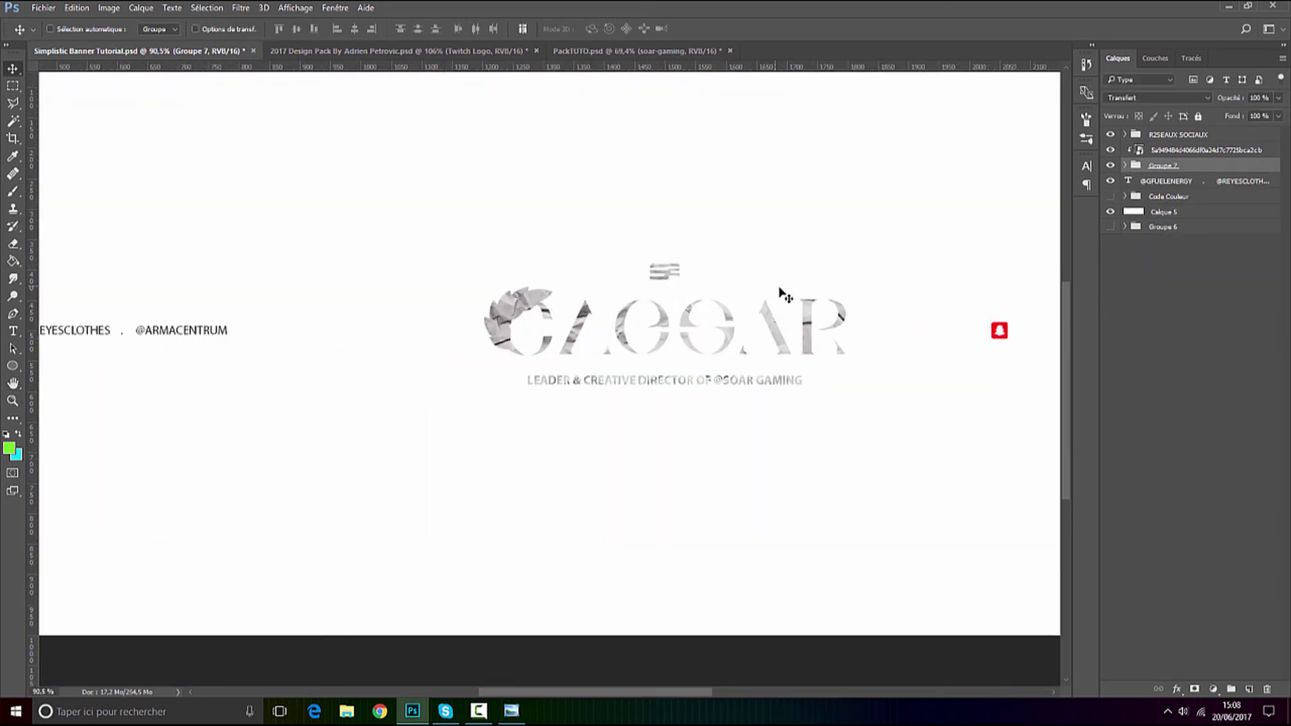
pyautogui.scroll(2, 773, 356)
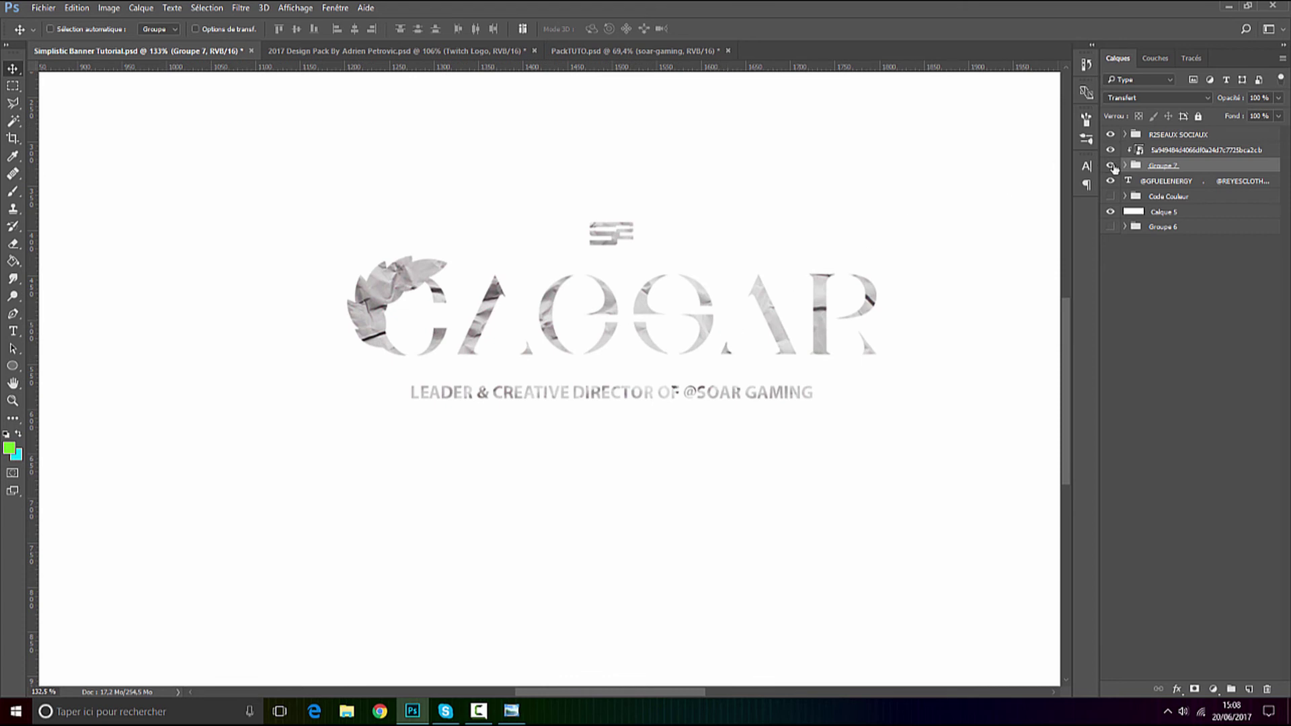
pyautogui.click(1111, 165)
pyautogui.click(1111, 165)
pyautogui.click(1155, 151)
pyautogui.click(1127, 98)
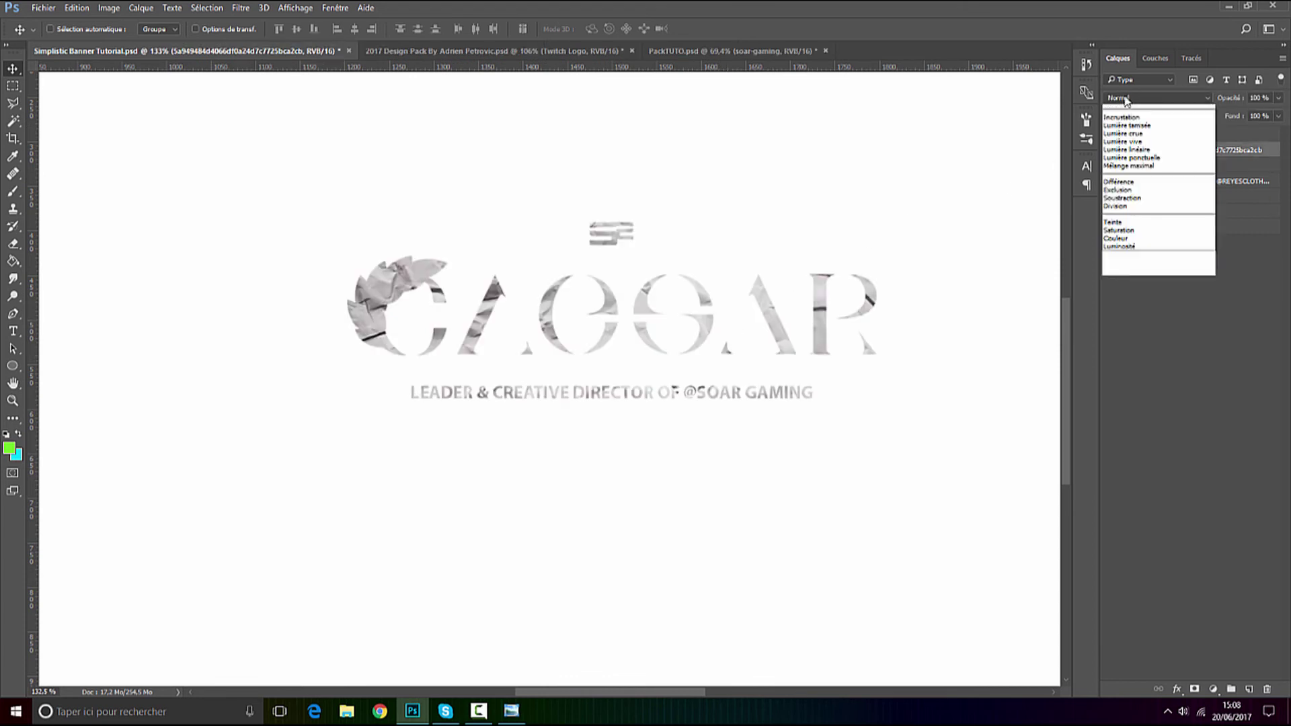
pyautogui.click(1126, 143)
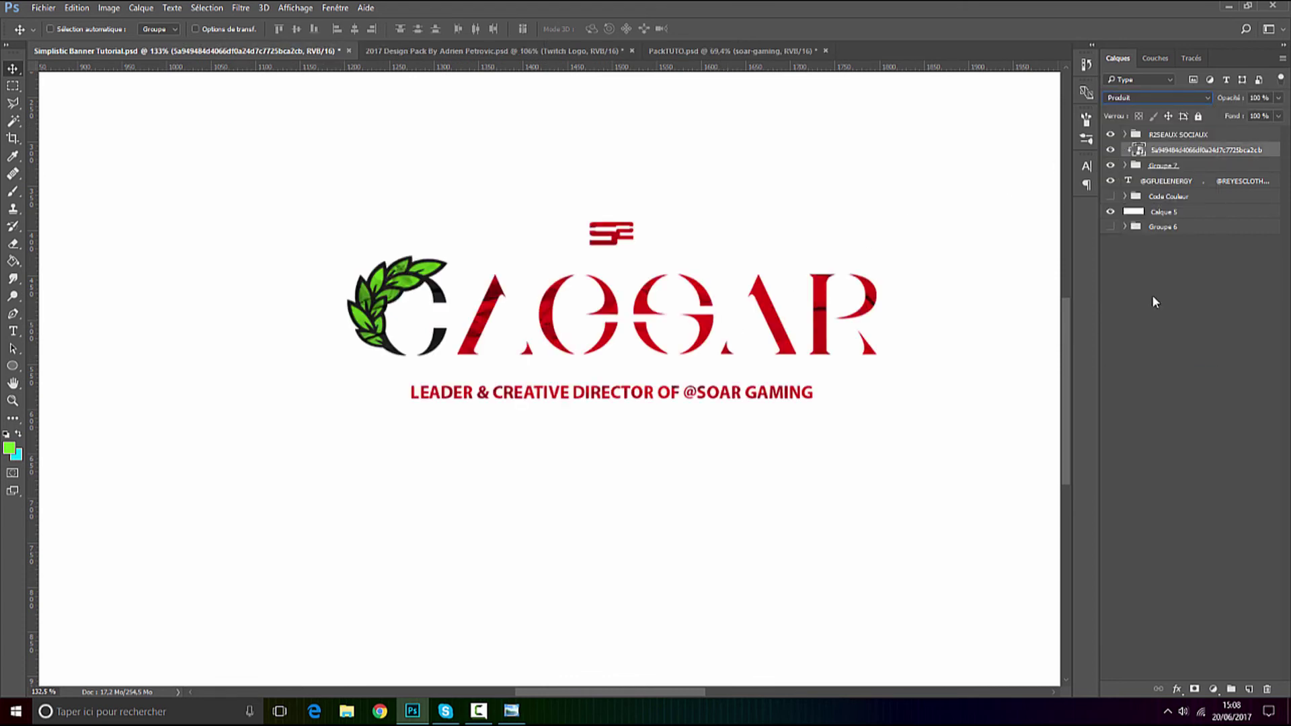
pyautogui.click(1170, 346)
# Lower the clipped paper texture layer's opacity to 75% and deselect the layer.
pyautogui.scroll(2, 675, 313)
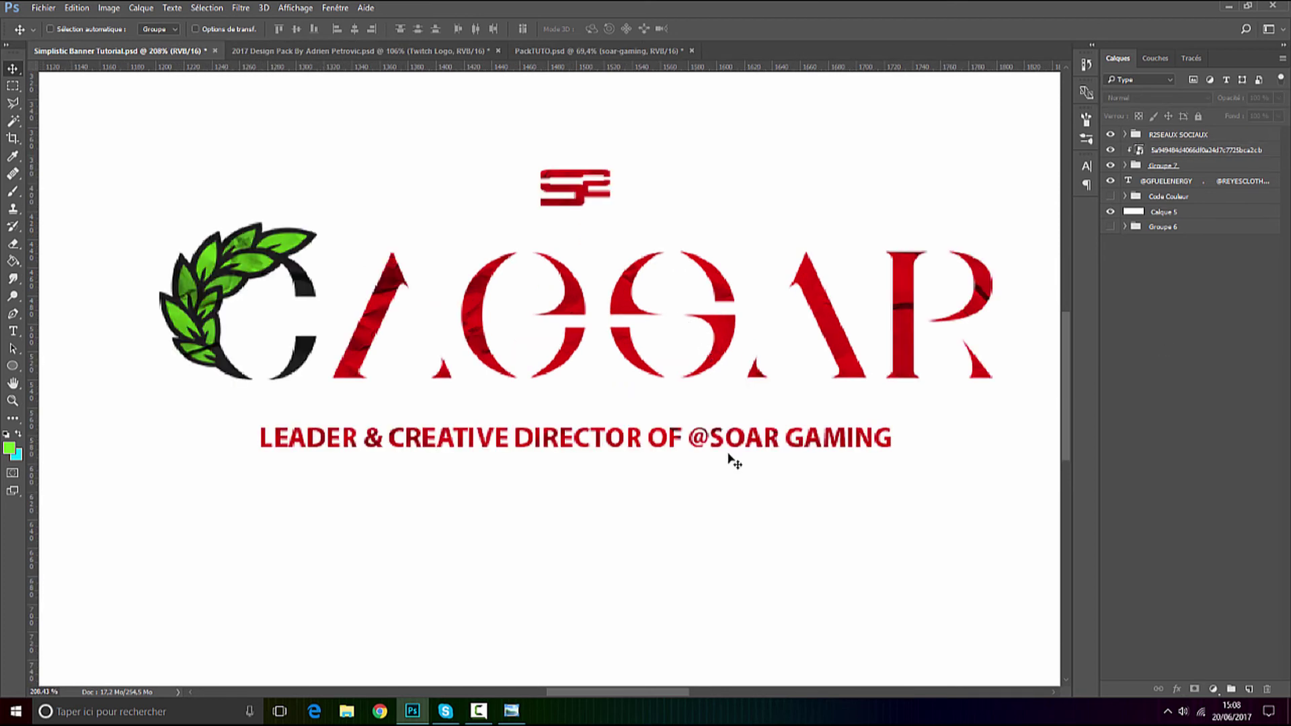
pyautogui.click(1182, 152)
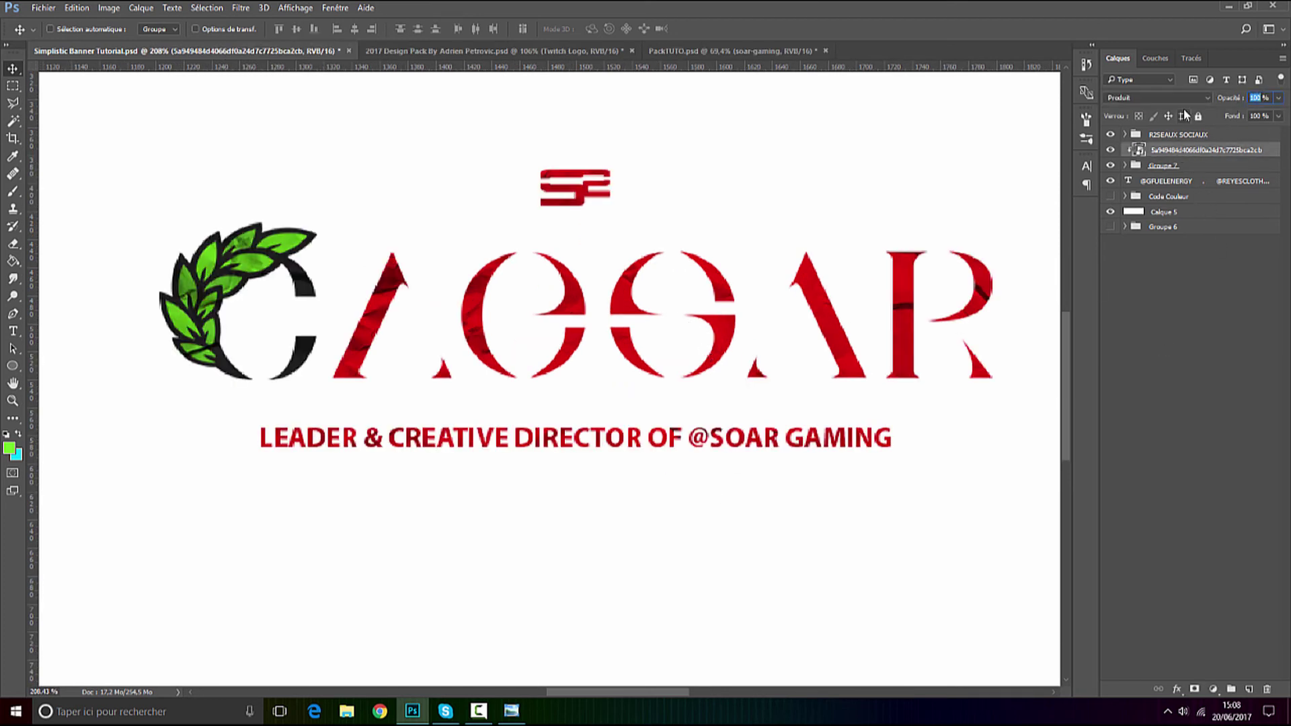
pyautogui.write('75')
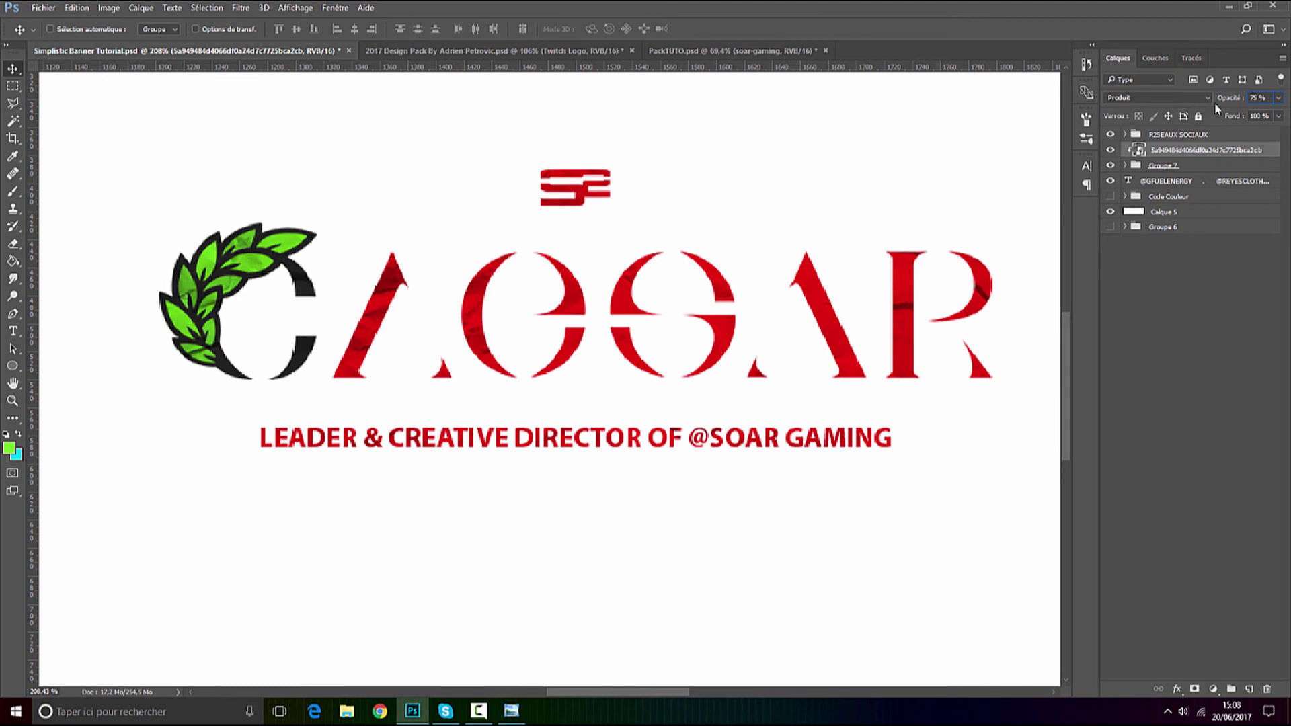
pyautogui.click(1170, 289)
# Examine the textured logo and tagline up close and within the whole banner.
pyautogui.scroll(4, 841, 345)
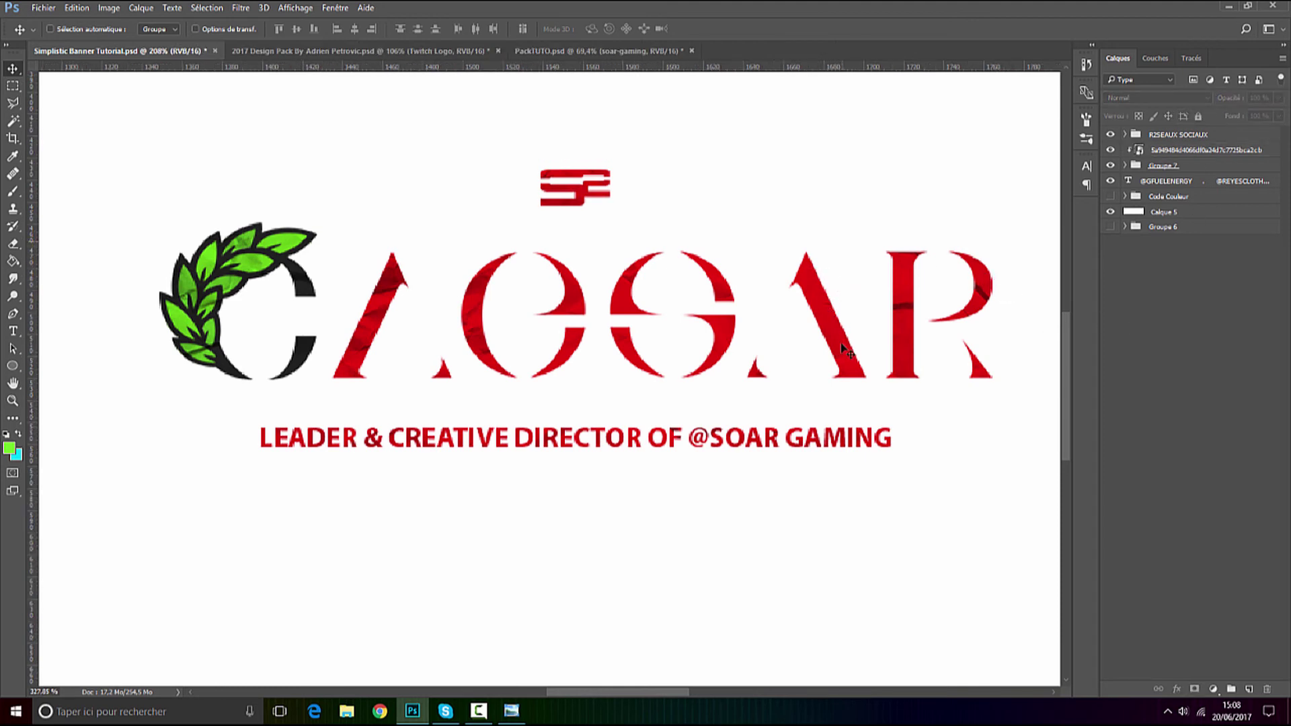
pyautogui.scroll(-6, 846, 349)
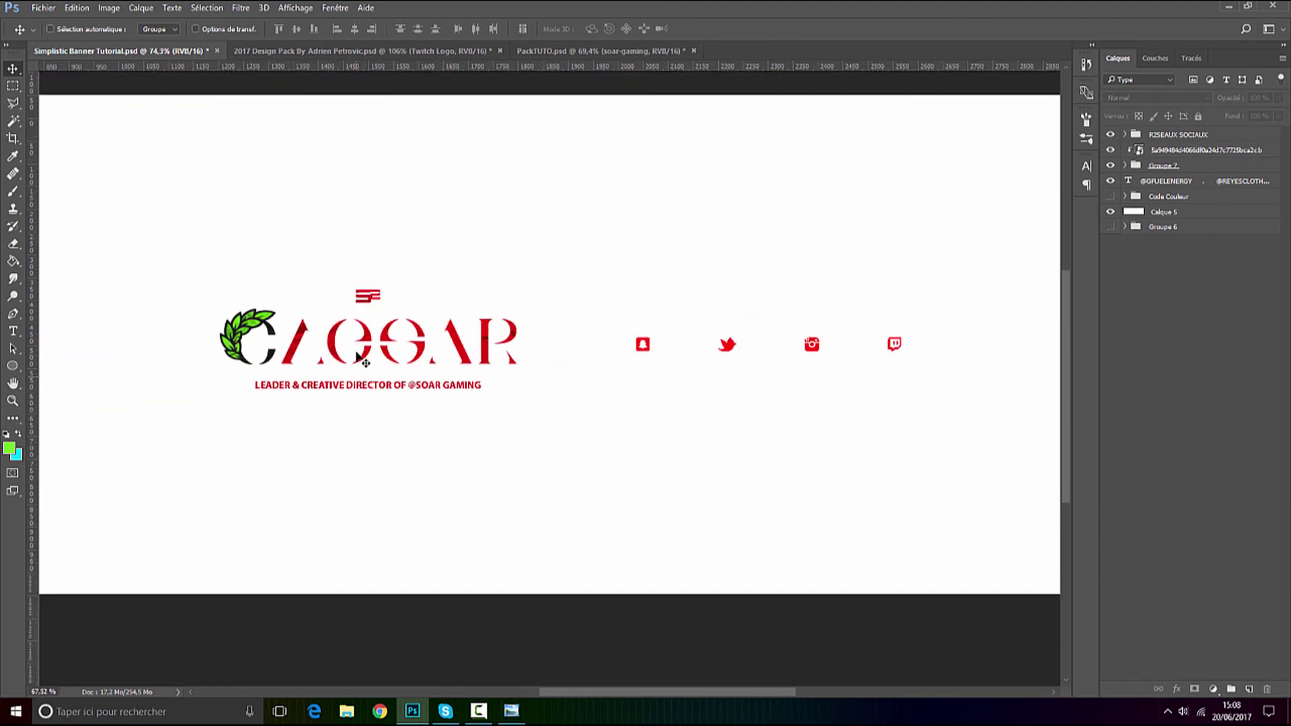
pyautogui.scroll(-2, 360, 358)
pyautogui.scroll(1, 579, 405)
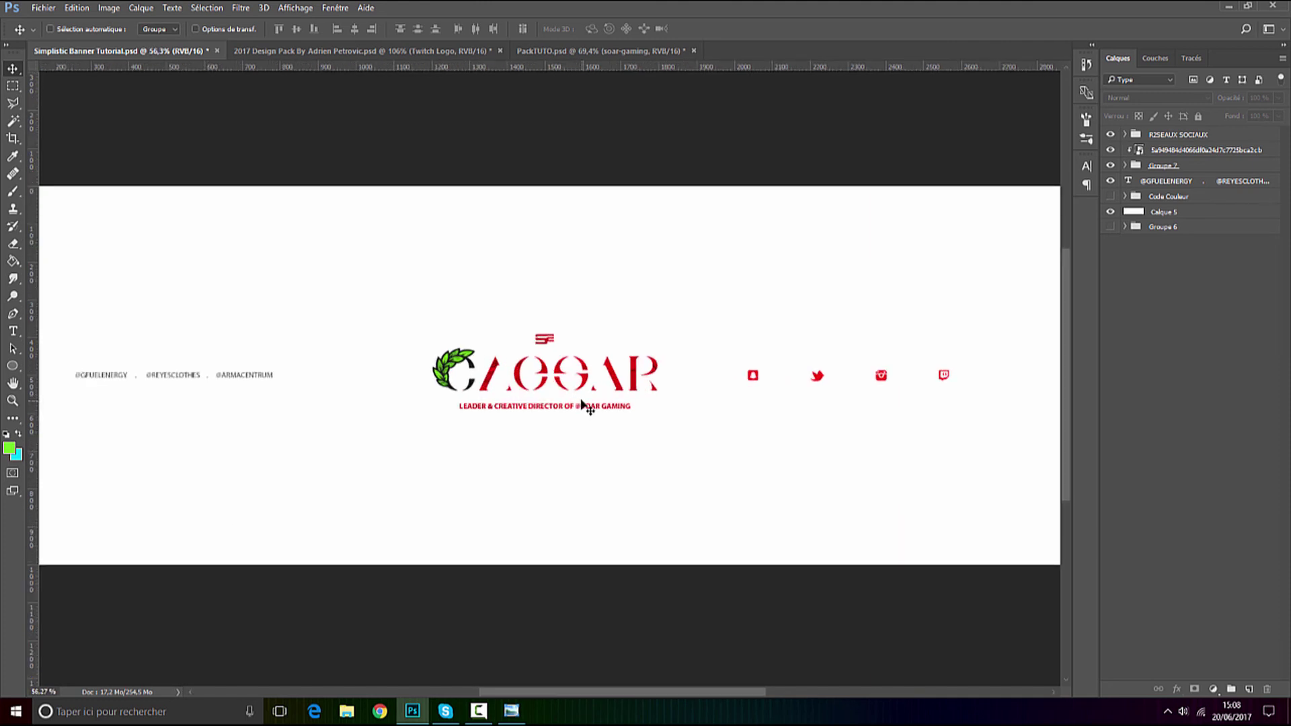
pyautogui.scroll(-1, 583, 403)
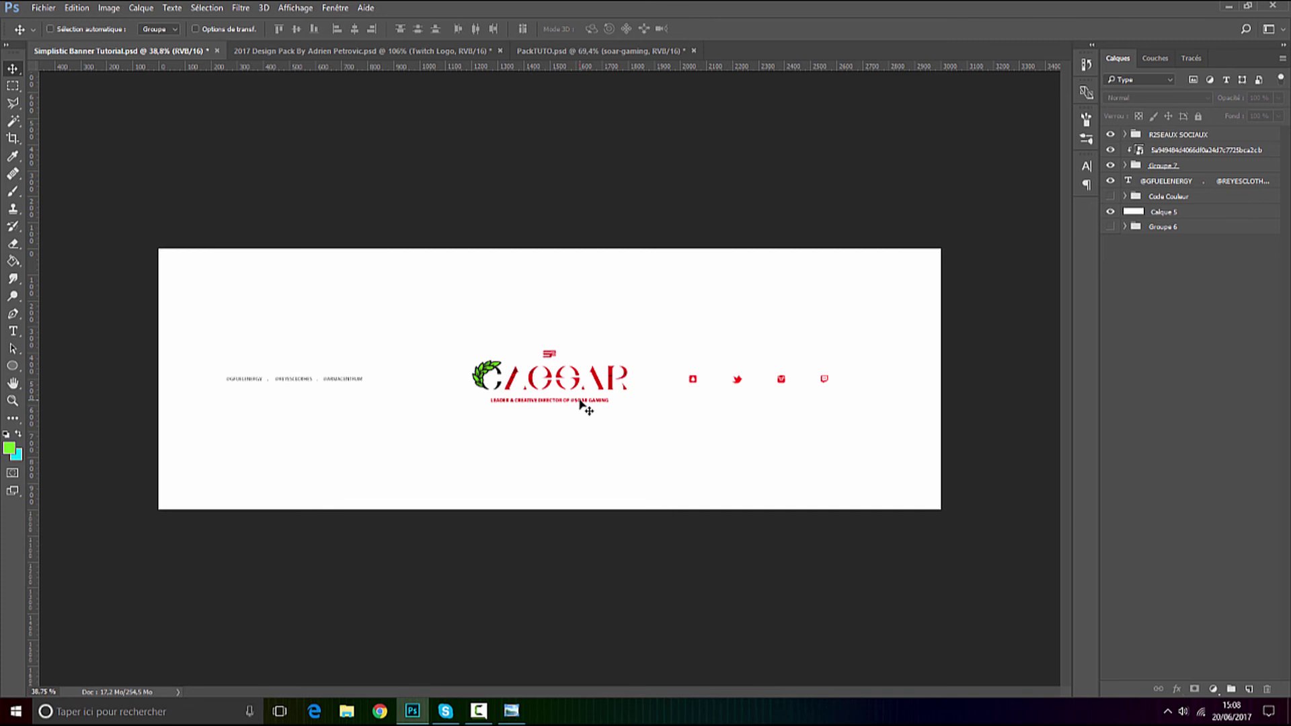
pyautogui.scroll(2, 501, 391)
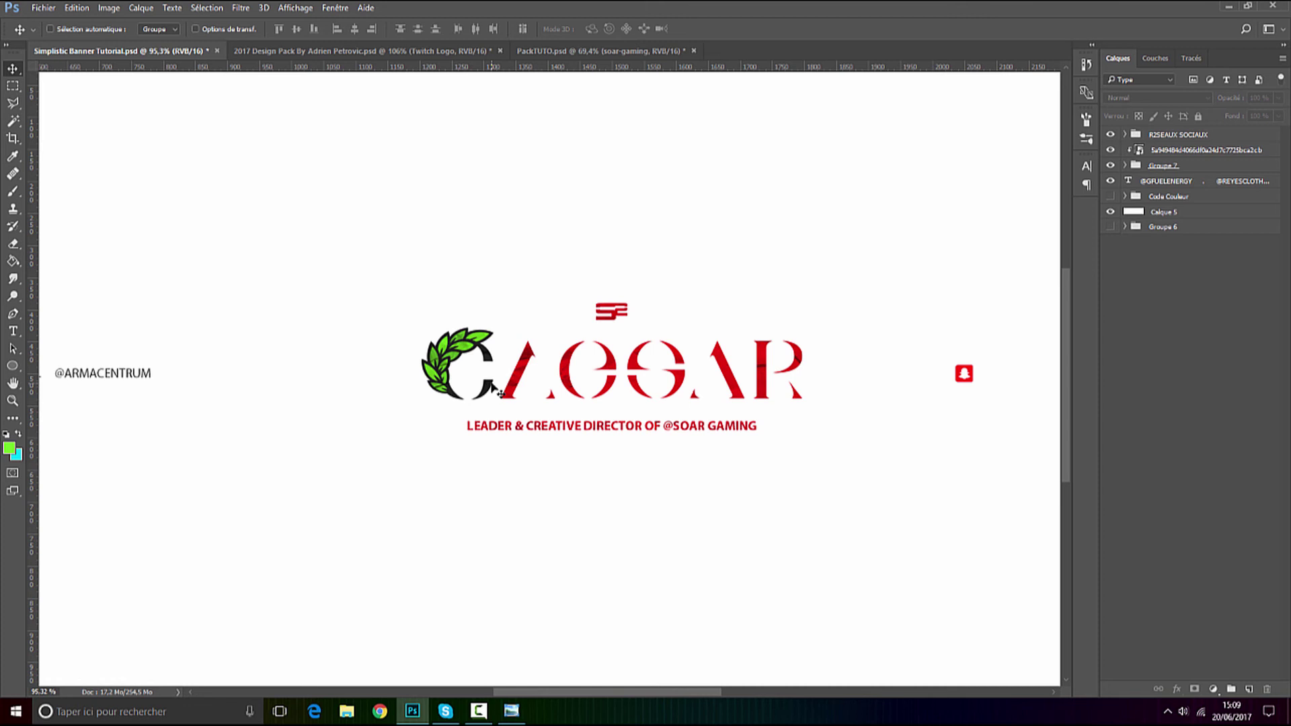
# Add a new layer above the R2SEAUX SOCIAUX group and set the foreground color to the banner's white.
pyautogui.scroll(-5, 370, 357)
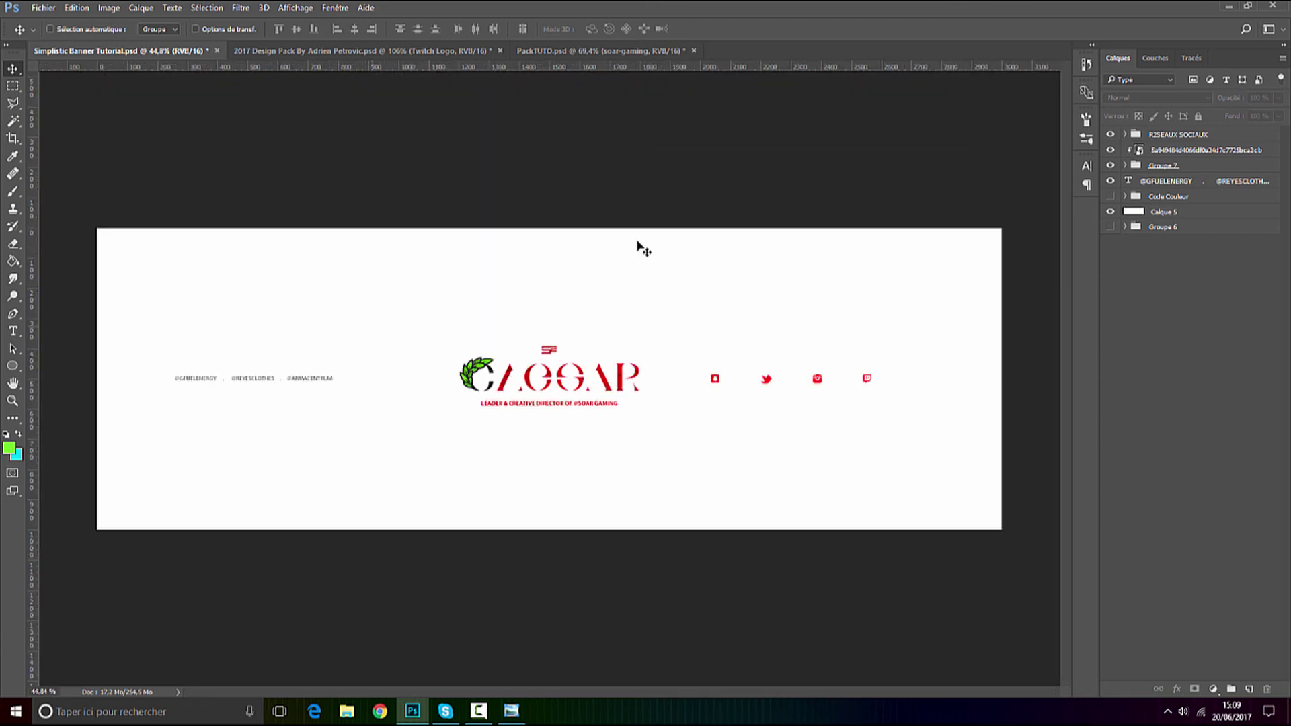
pyautogui.click(1178, 135)
pyautogui.click(1249, 689)
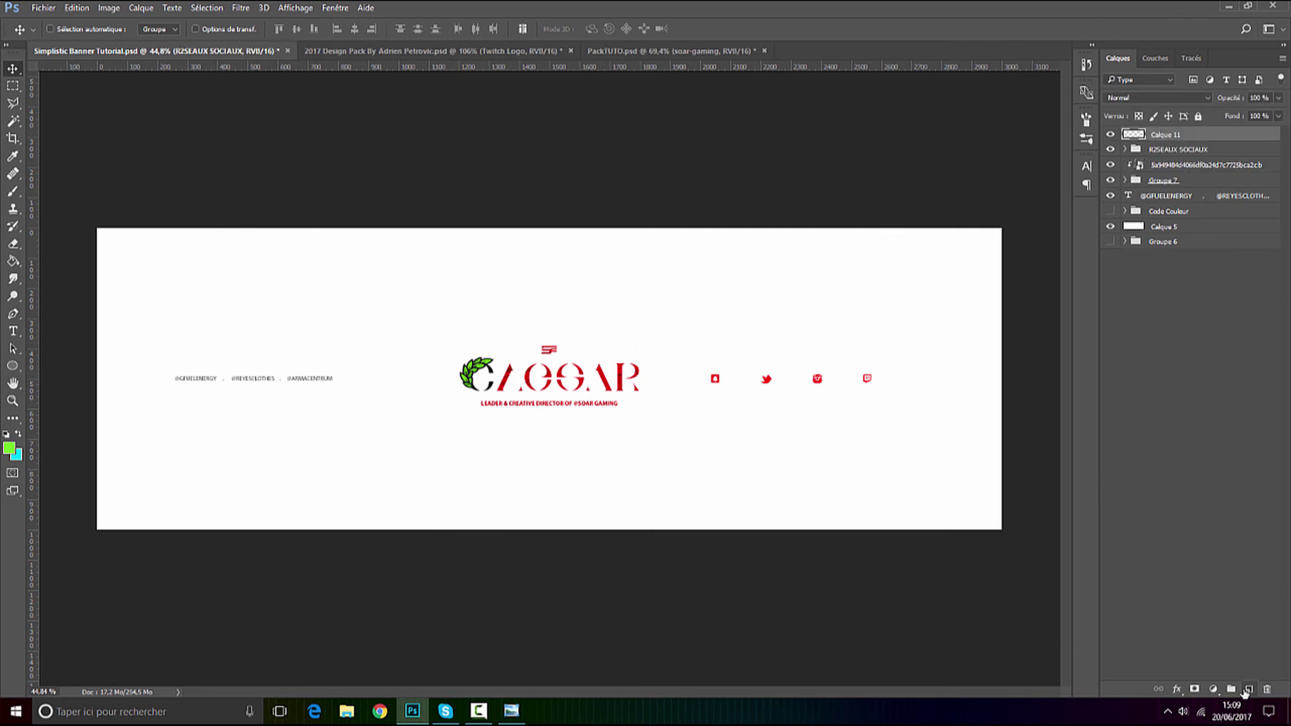
pyautogui.click(9, 447)
pyautogui.click(709, 236)
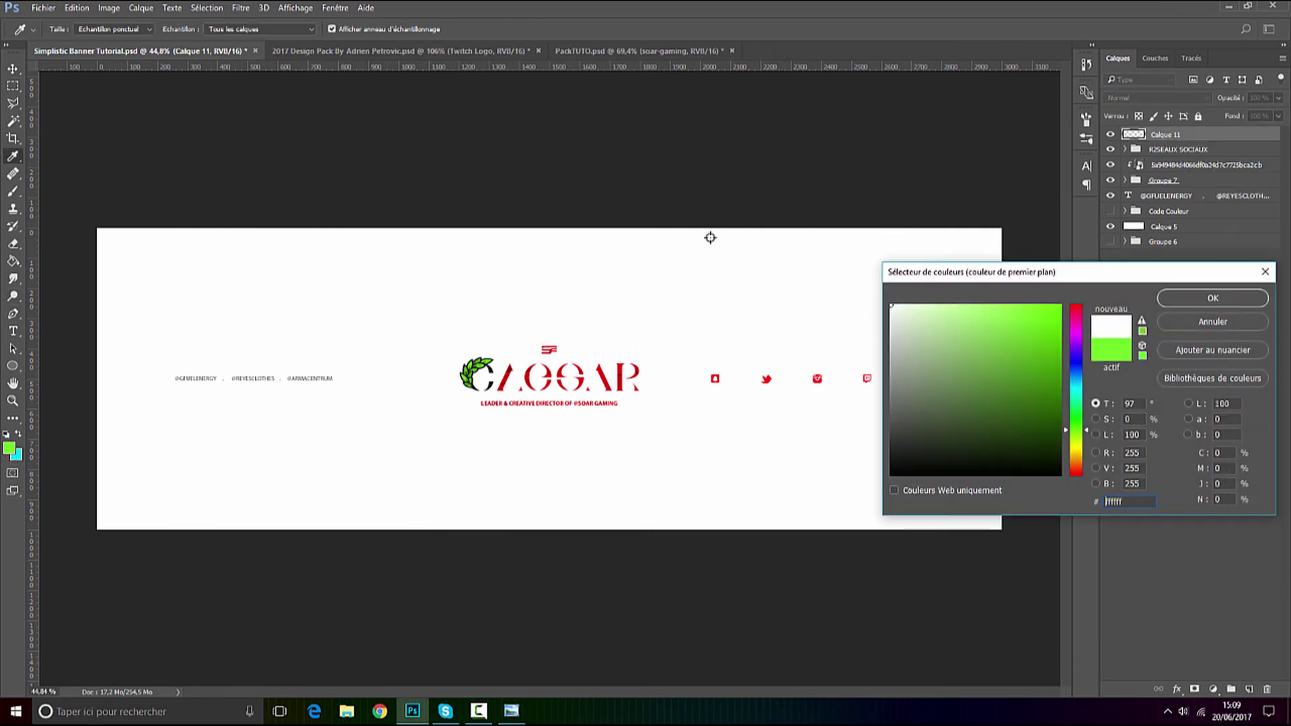
pyautogui.click(1216, 301)
# Set up a soft round Brush with a size of 2000 px.
pyautogui.click(12, 191)
pyautogui.scroll(-3, 188, 167)
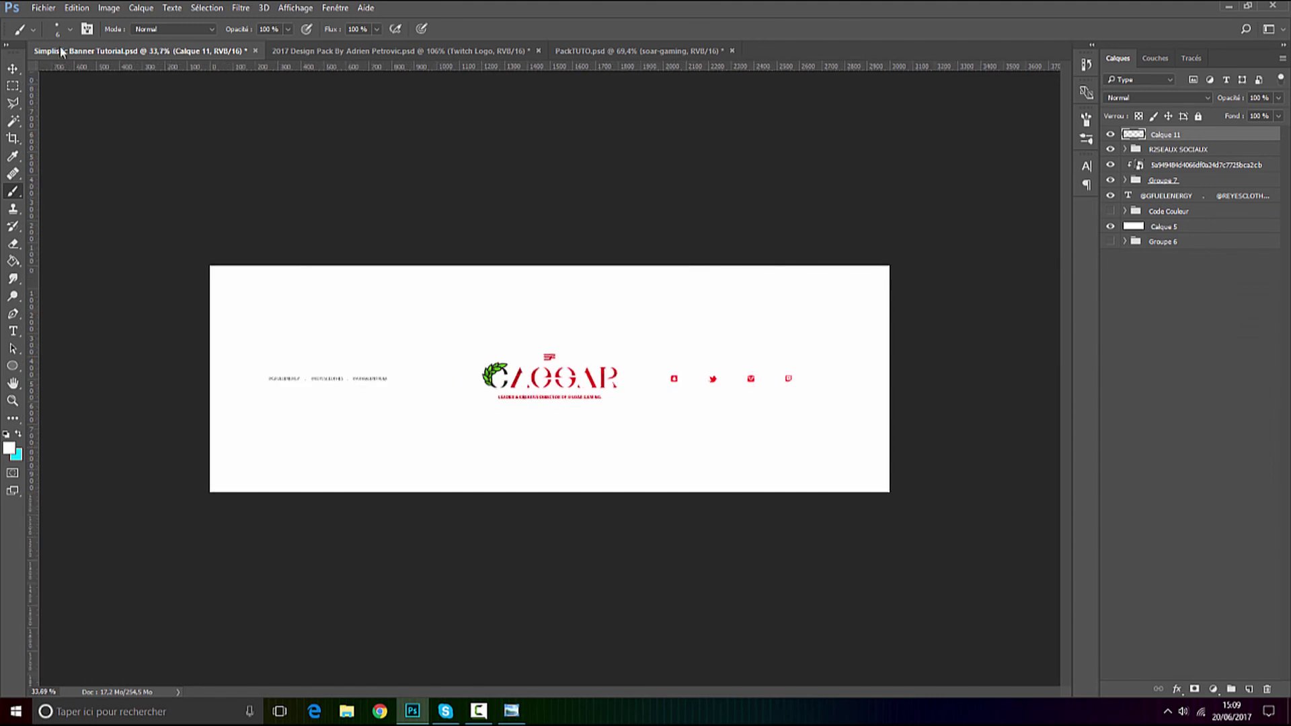
pyautogui.click(69, 30)
pyautogui.moveTo(134, 71); pyautogui.dragTo(159, 84)
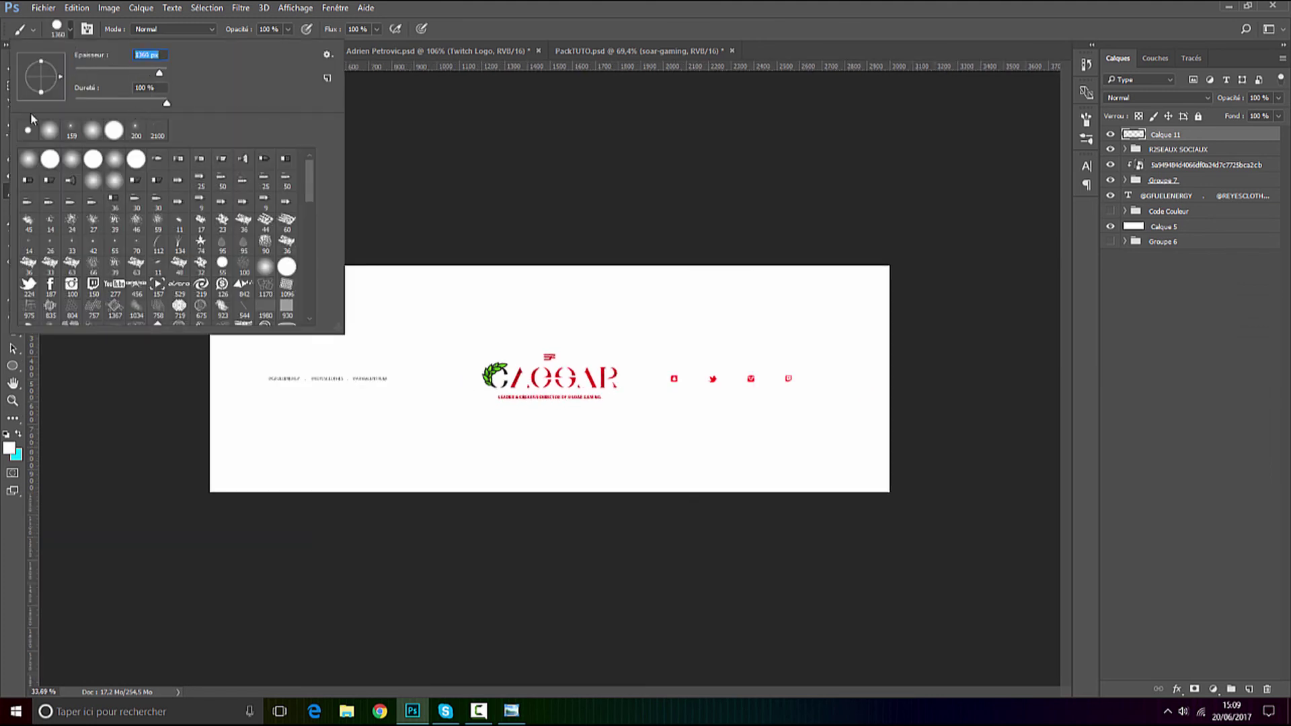
pyautogui.click(76, 102)
pyautogui.moveTo(150, 55); pyautogui.dragTo(114, 48)
pyautogui.write('2000')
pyautogui.press('Return')
# Brush soft white light over the banner's upper edge on the new layer Calque 11, keeping that layer.
pyautogui.hotkey('ctrl', '-')
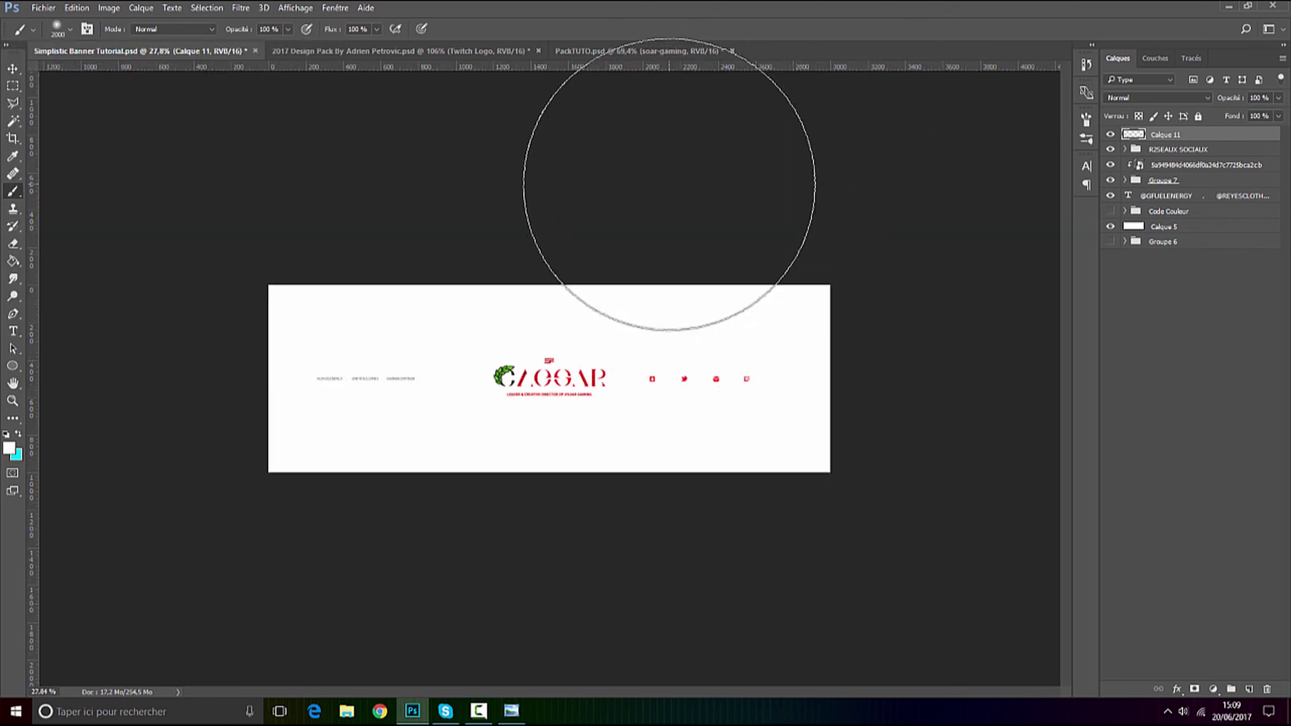
pyautogui.scroll(9, 660, 217)
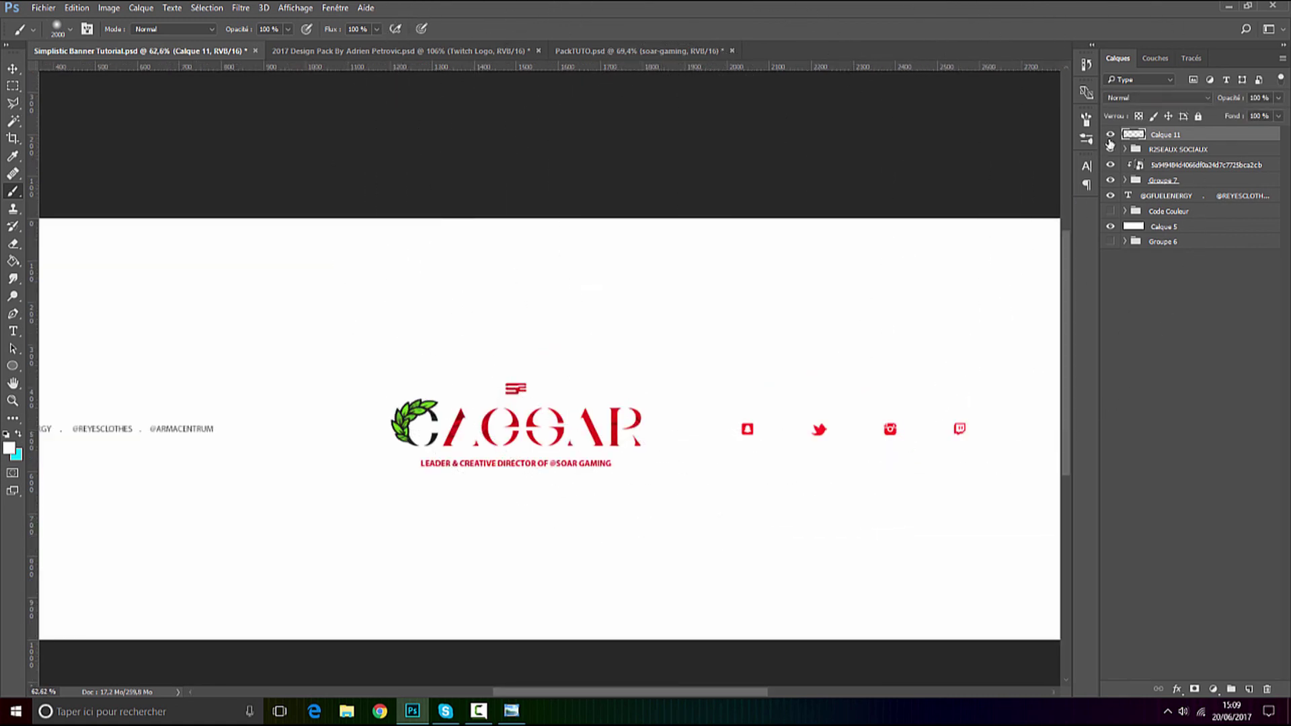
pyautogui.scroll(5, 669, 462)
pyautogui.scroll(-10, 605, 491)
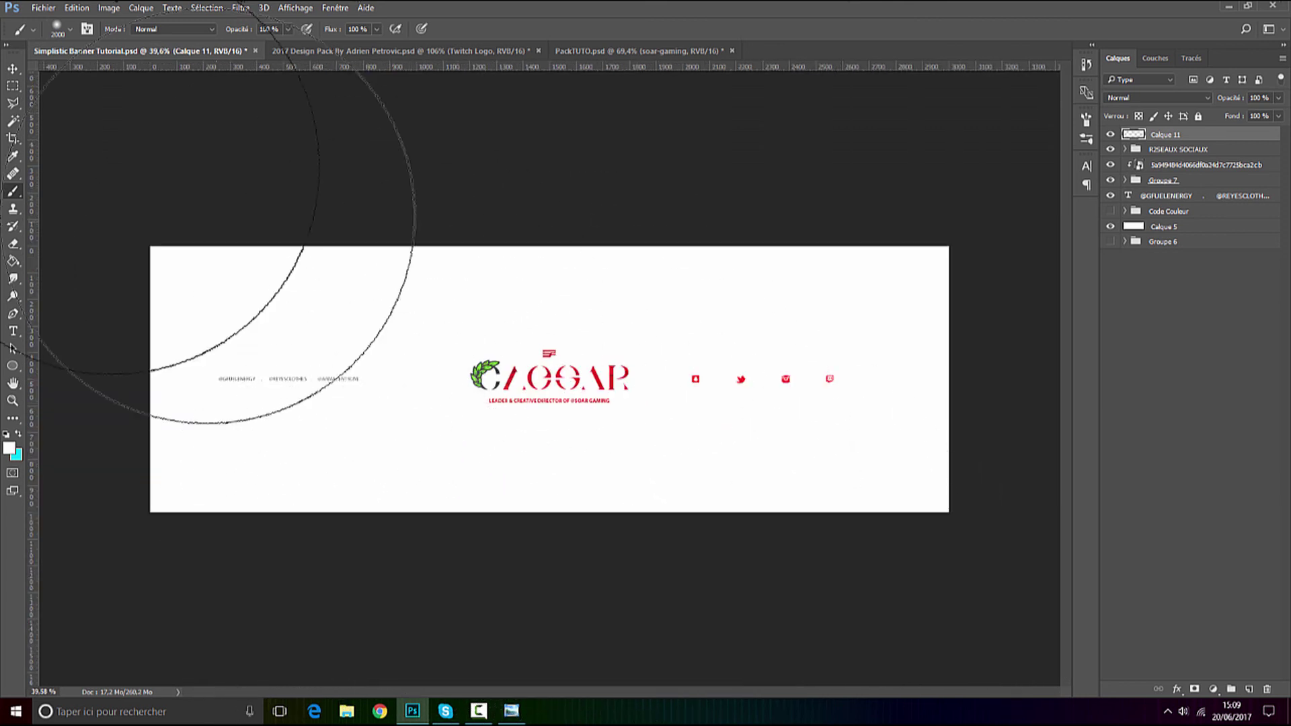
pyautogui.press('Delete')
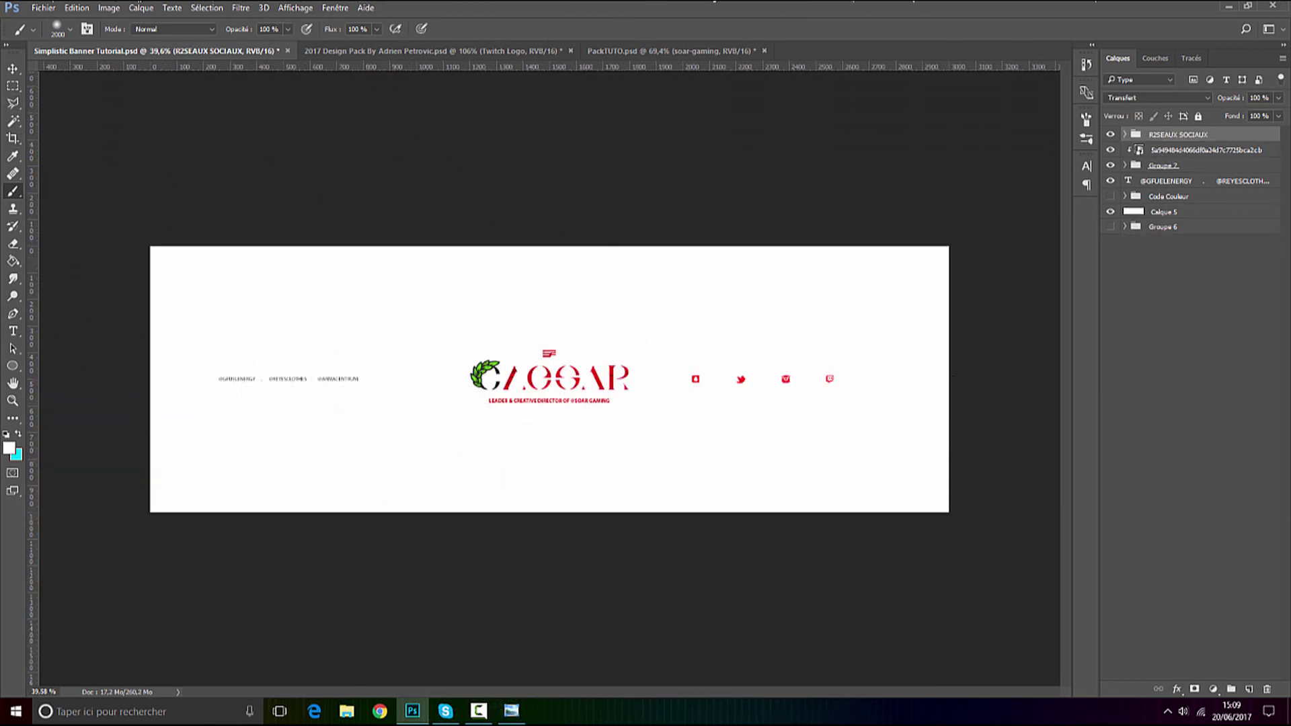
pyautogui.hotkey('ctrl', 'z')
pyautogui.scroll(-3, 673, 310)
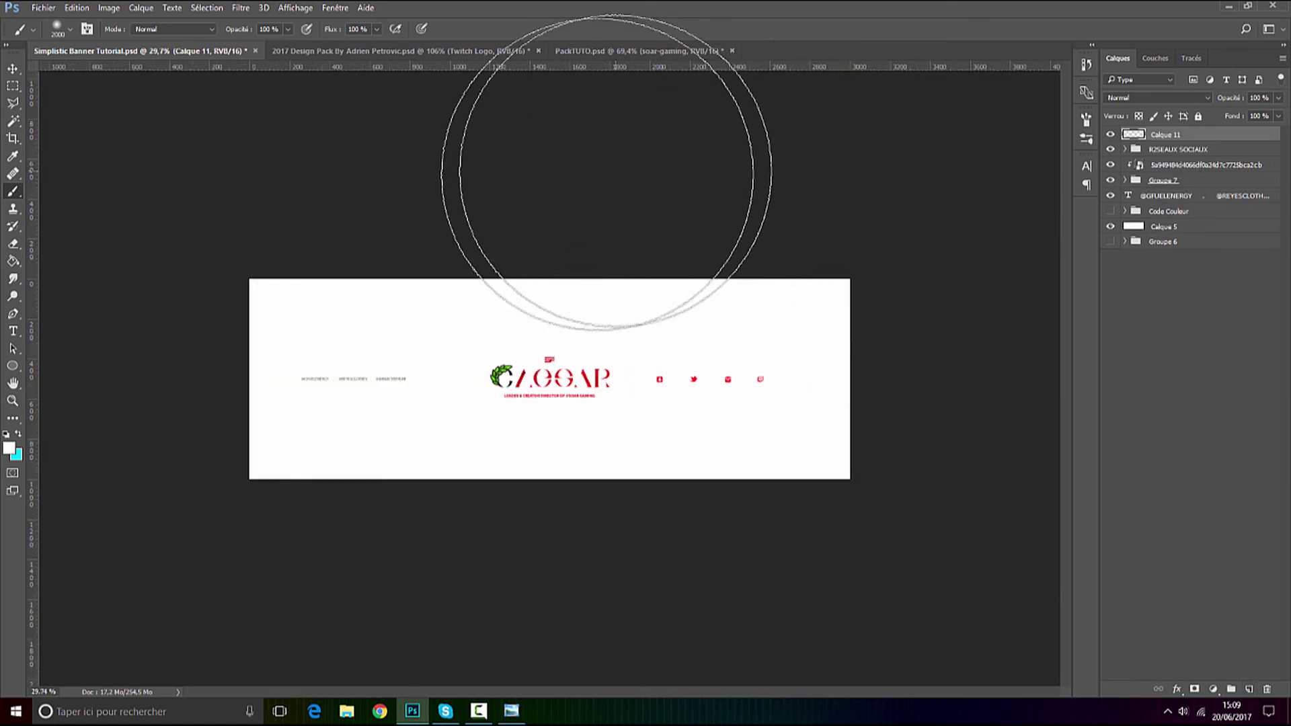
pyautogui.press('v')
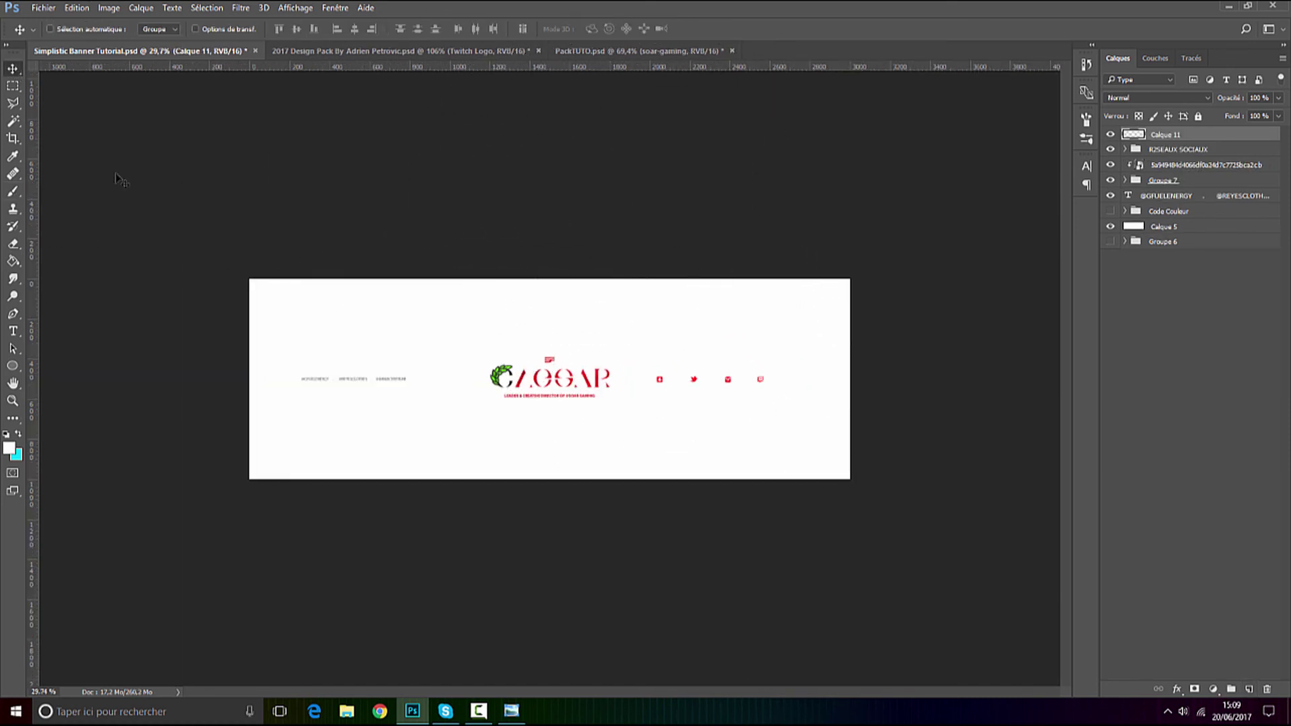
# Compare the banner with Calque 11 hidden and shown, lower its opacity to 76%, and deselect the layer.
pyautogui.scroll(5, 577, 383)
pyautogui.click(1111, 134)
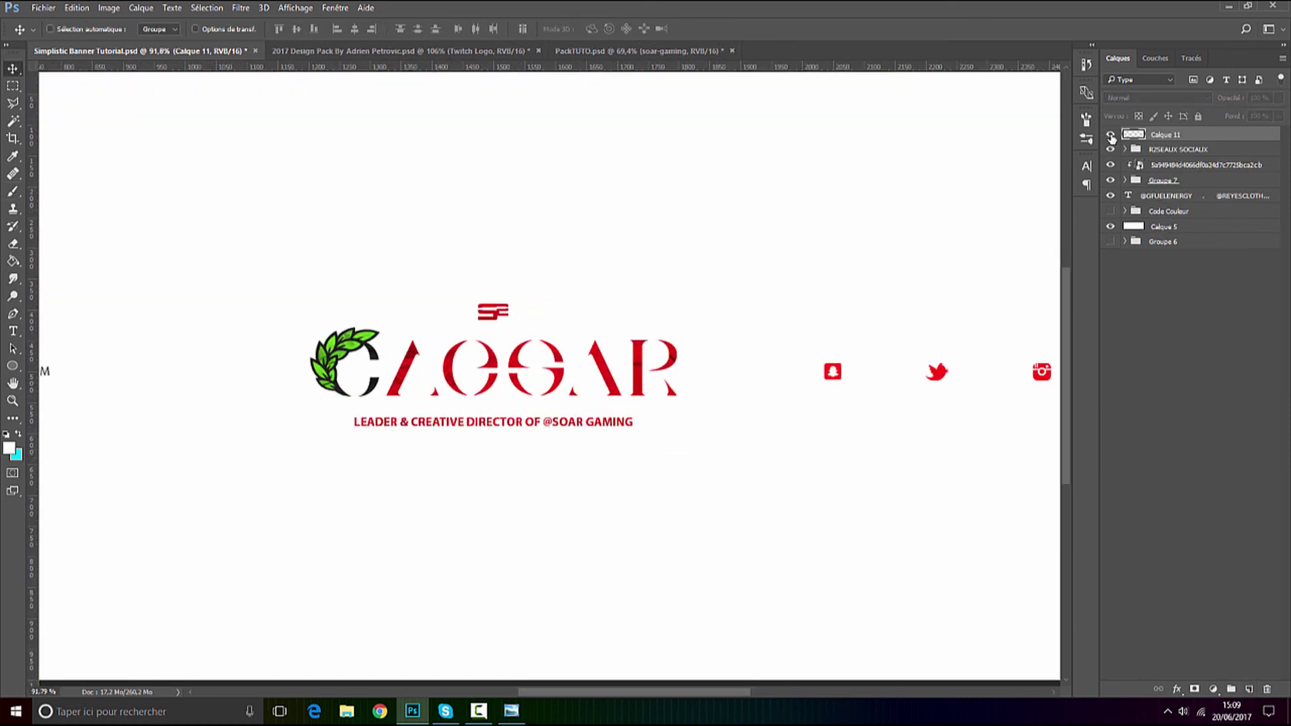
pyautogui.click(1111, 137)
pyautogui.moveTo(1233, 99); pyautogui.dragTo(1217, 98)
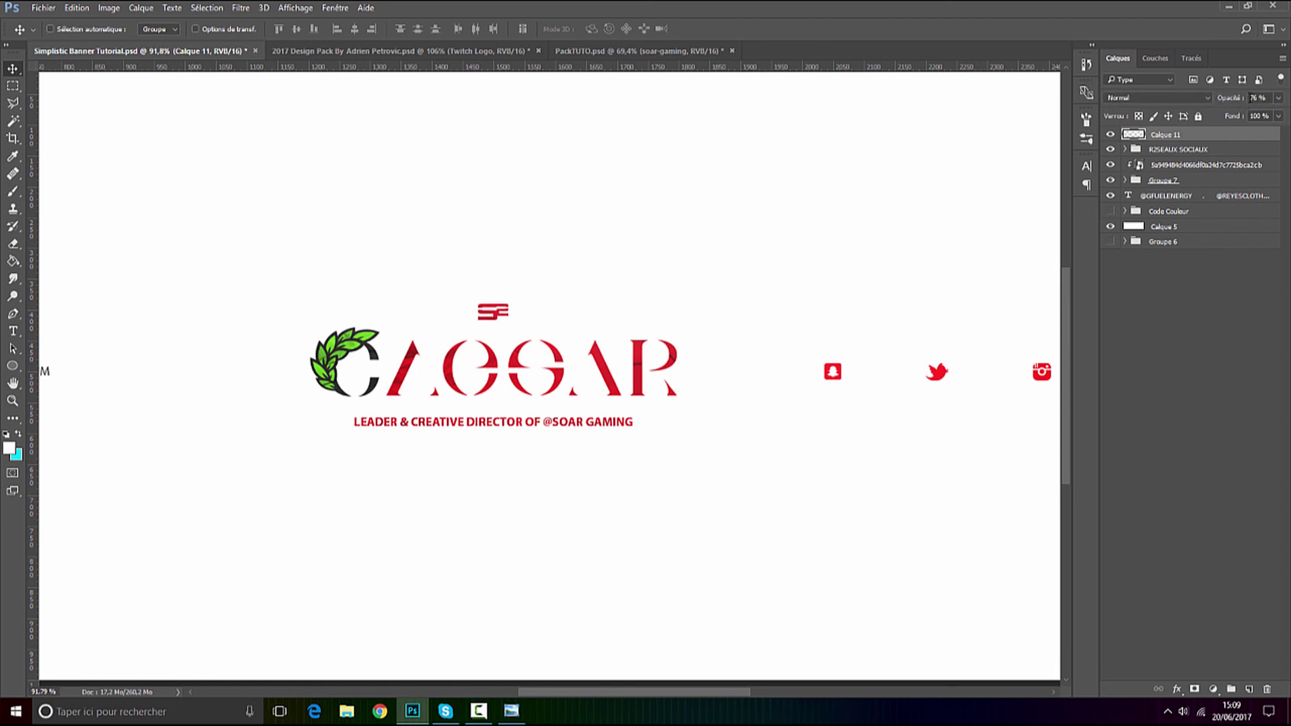
pyautogui.click(1255, 596)
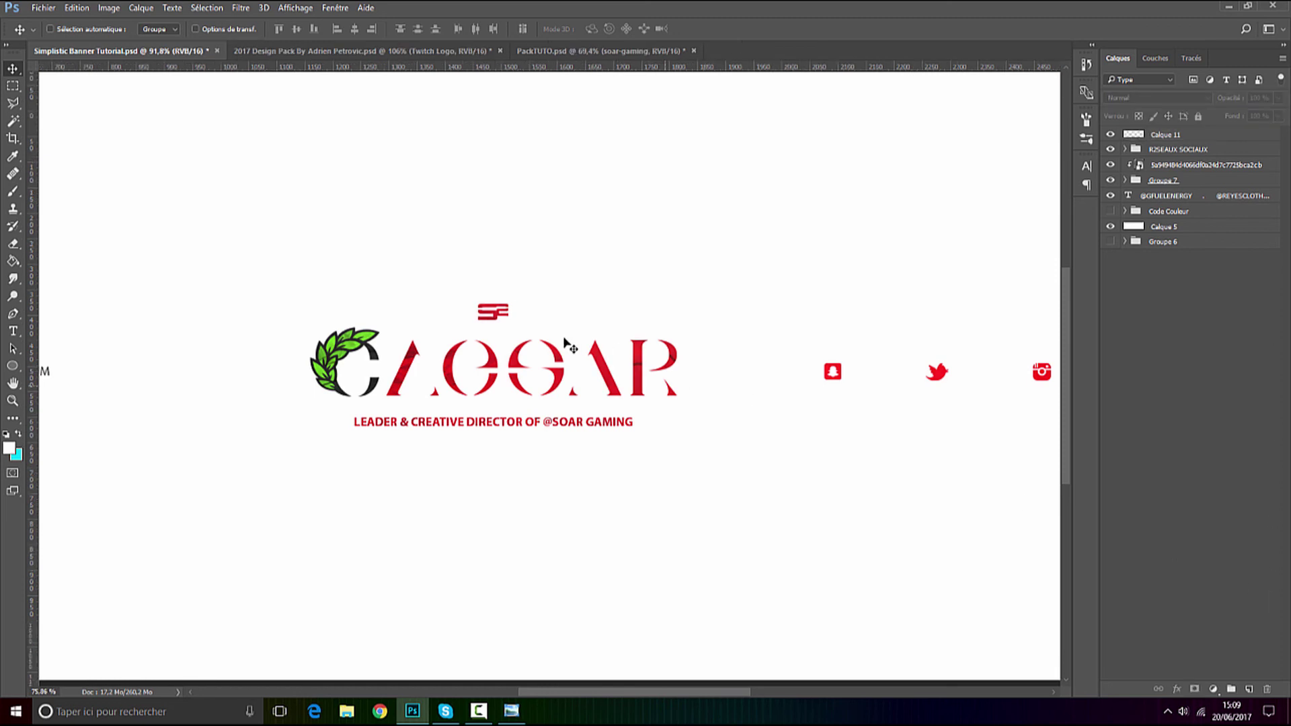
pyautogui.scroll(-4, 601, 400)
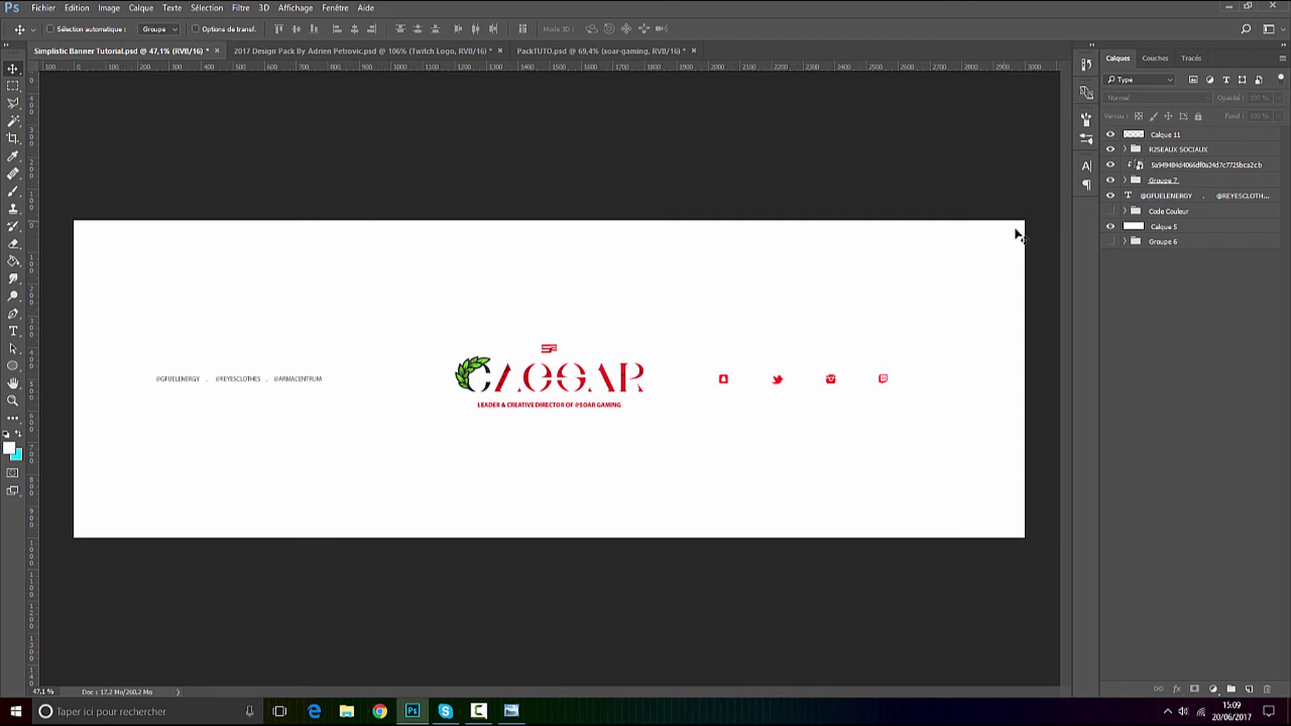
pyautogui.click(1164, 227)
pyautogui.scroll(2, 512, 326)
pyautogui.click(240, 7)
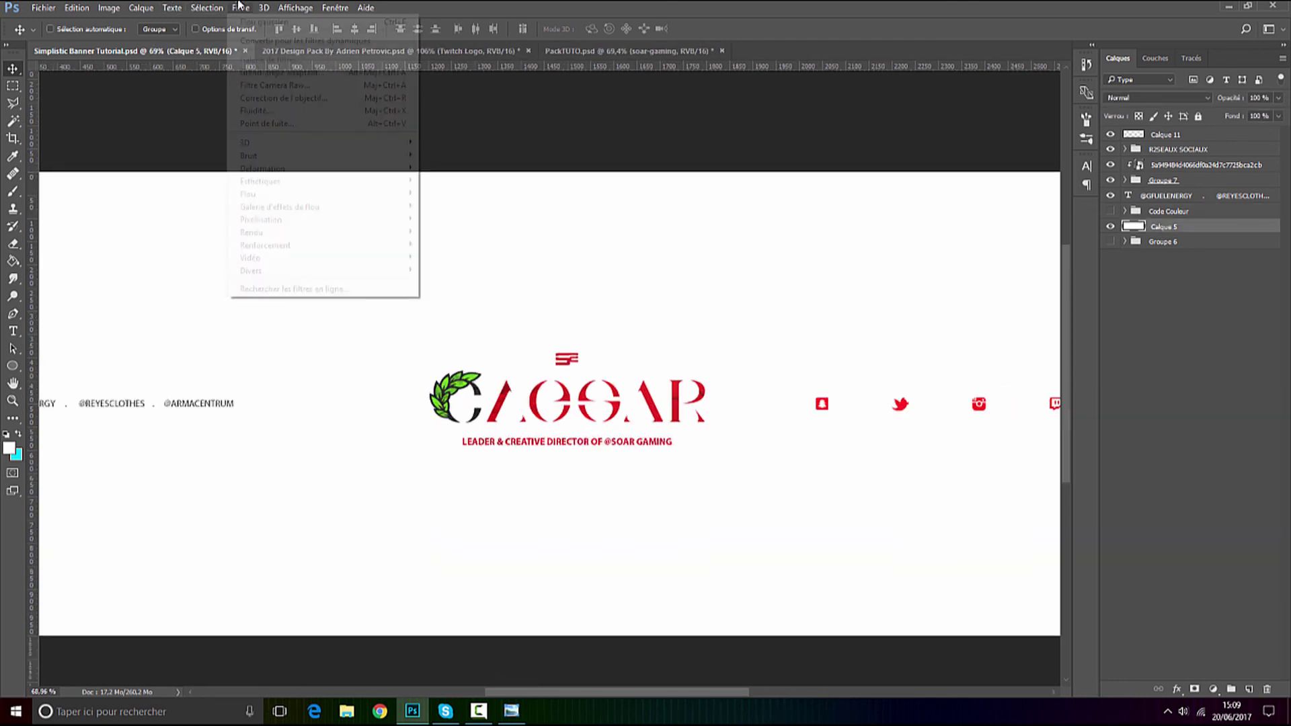
pyautogui.moveTo(284, 157)
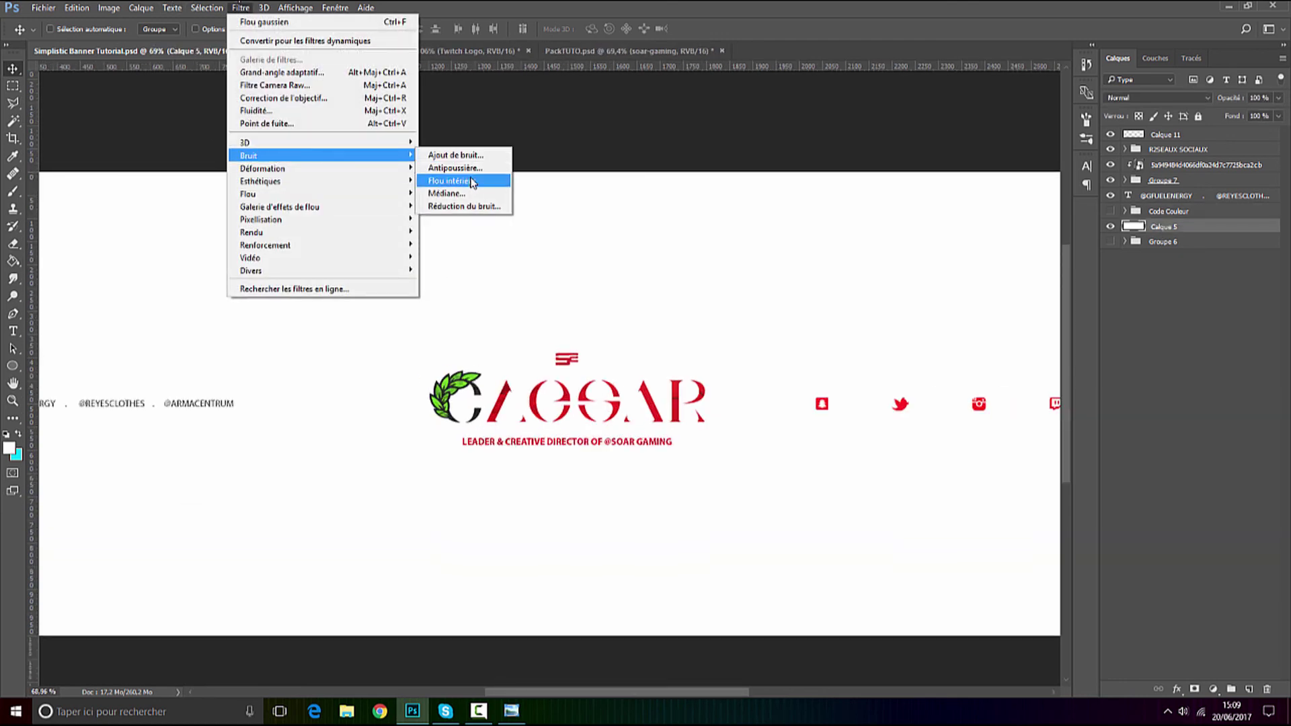
pyautogui.click(455, 155)
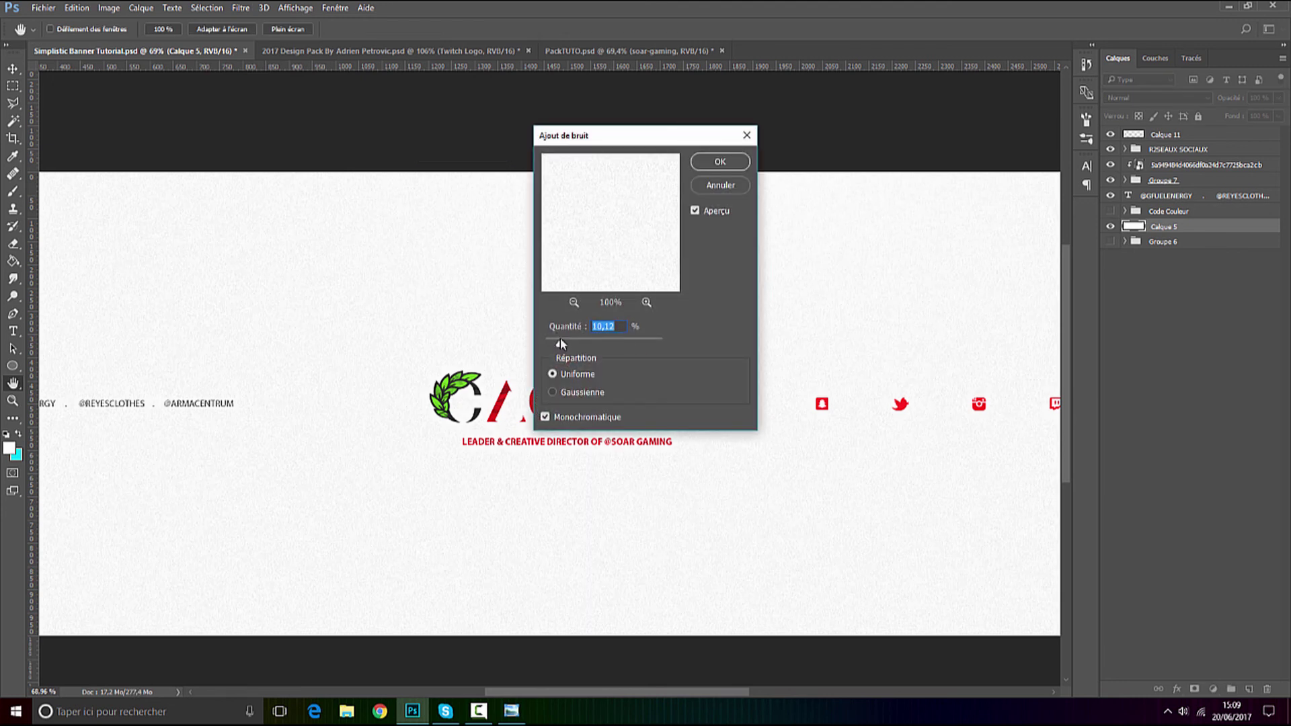
pyautogui.moveTo(560, 341); pyautogui.dragTo(577, 331)
pyautogui.write('5')
pyautogui.click(720, 186)
pyautogui.click(1110, 227)
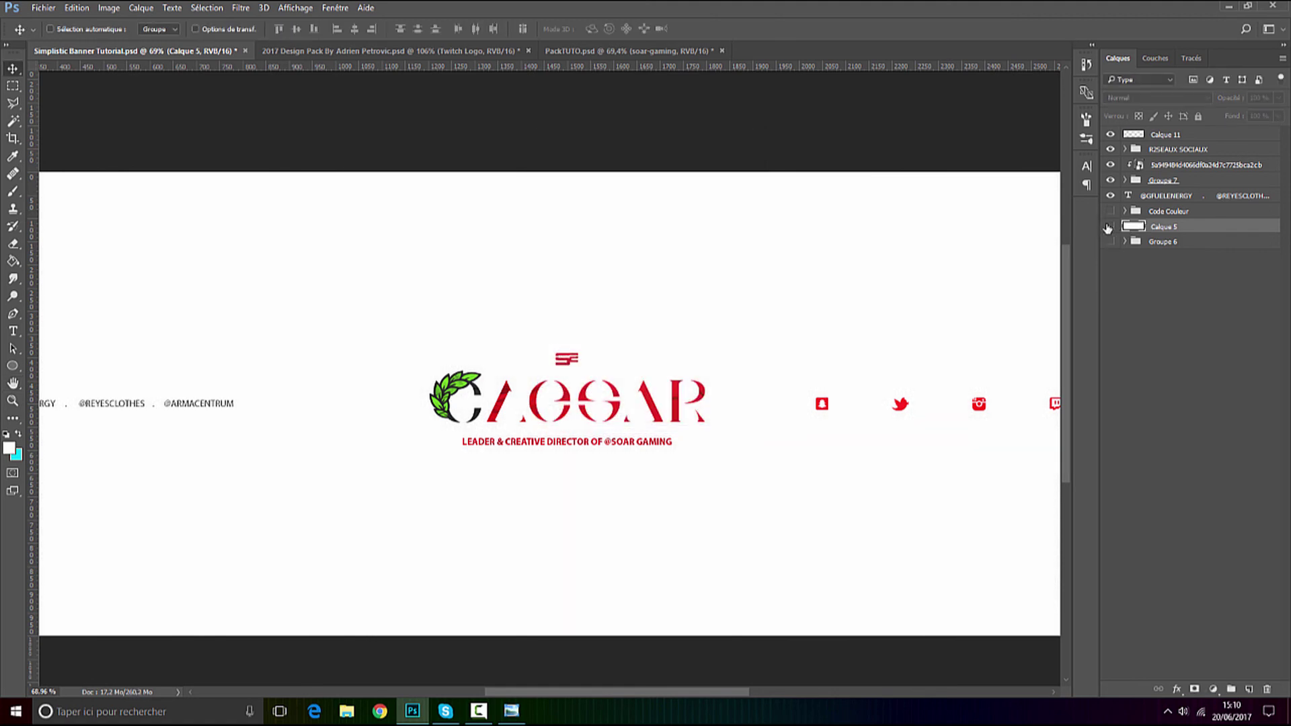
pyautogui.click(1110, 227)
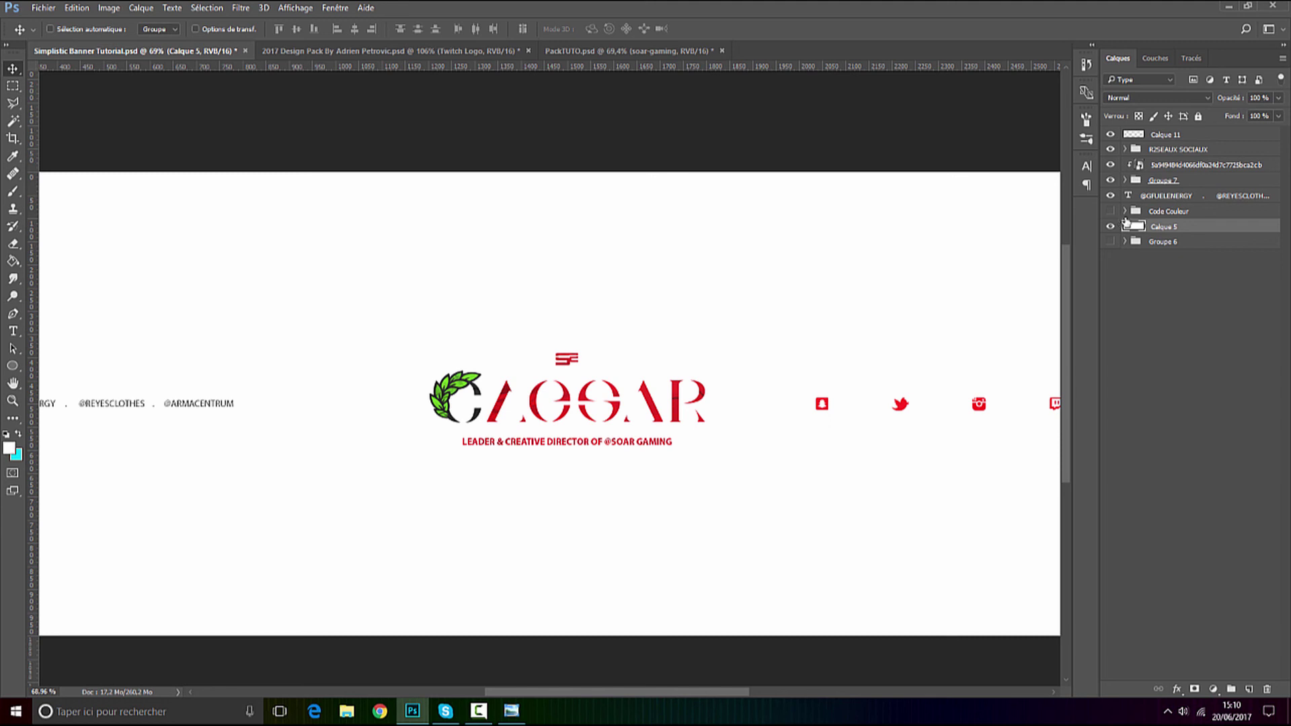
# Convert the white background layer Calque 5 to a smart object and add 5% uniform monochromatic noise to it.
pyautogui.rightClick(1174, 227)
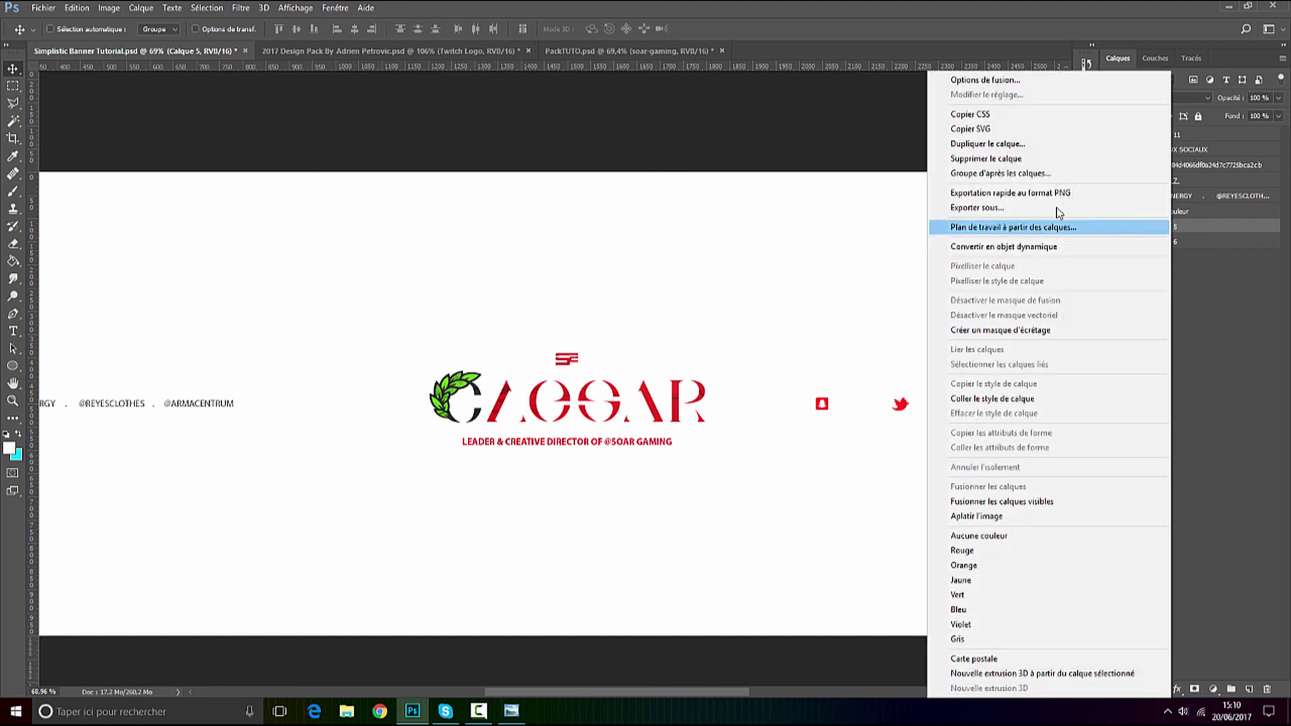
pyautogui.click(1001, 331)
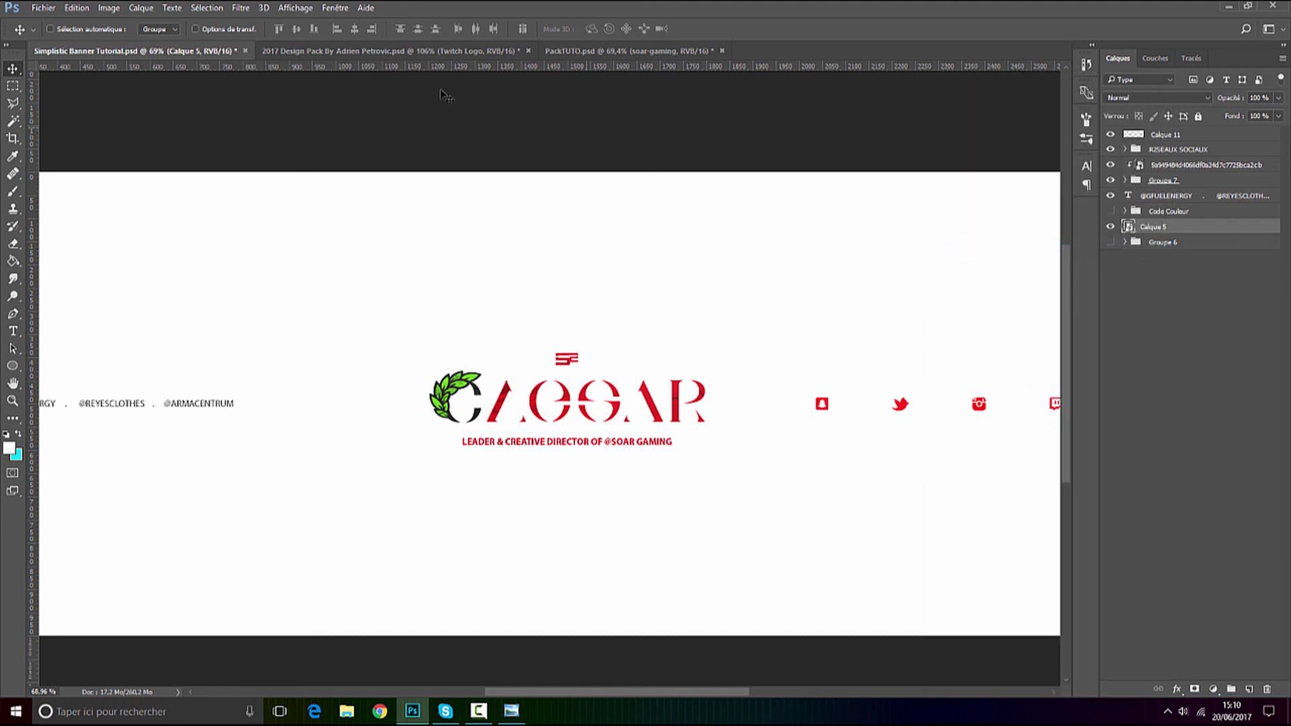
pyautogui.click(241, 8)
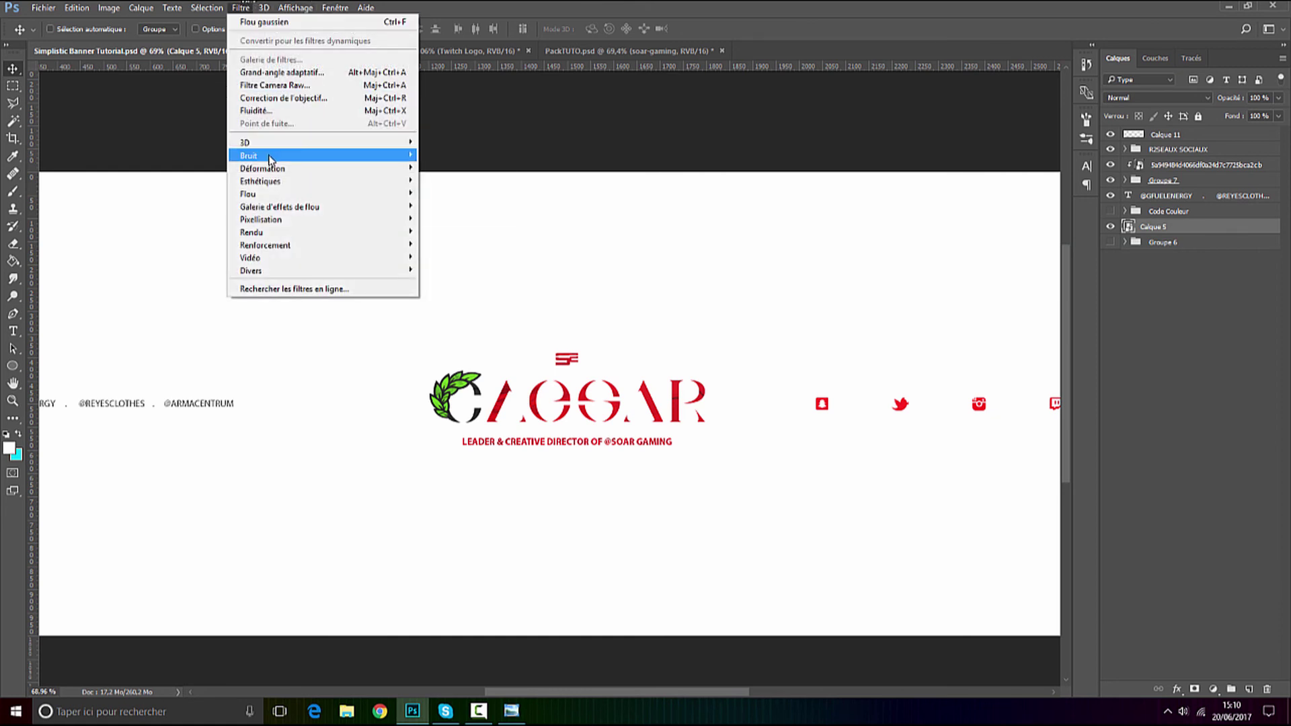
pyautogui.moveTo(270, 156)
pyautogui.click(454, 157)
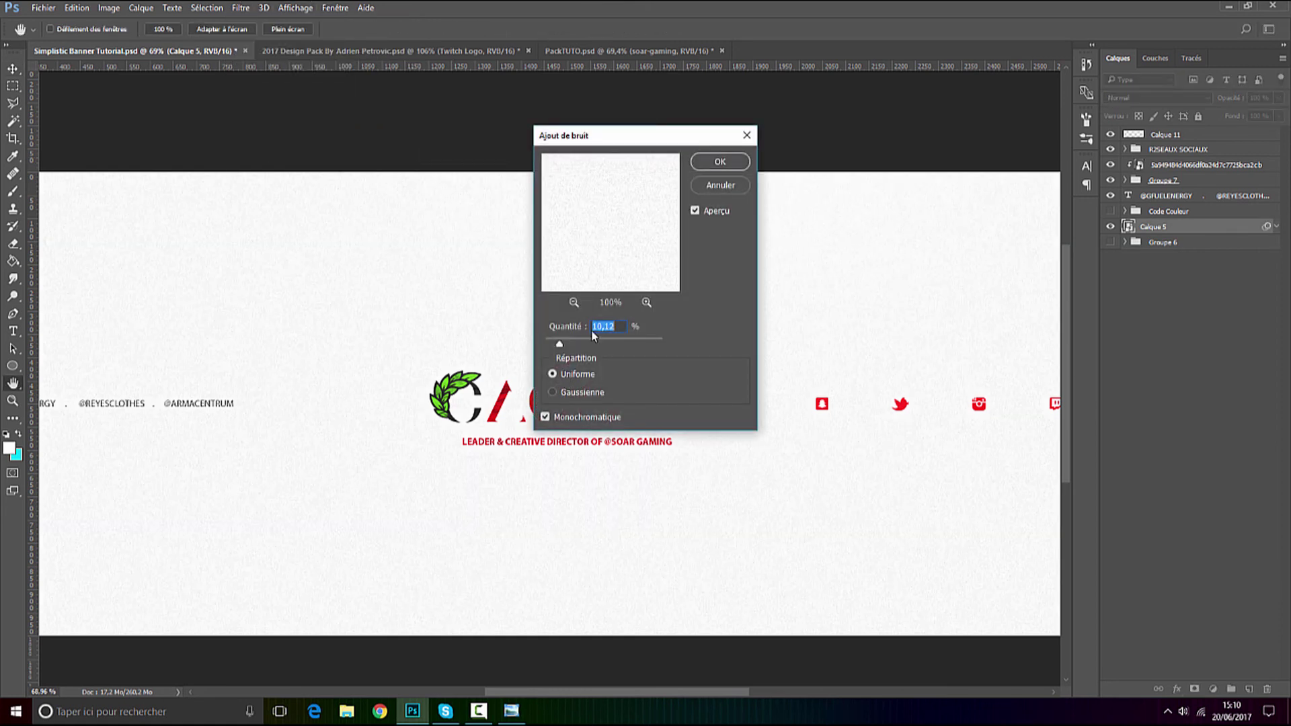
pyautogui.write('5')
pyautogui.click(717, 165)
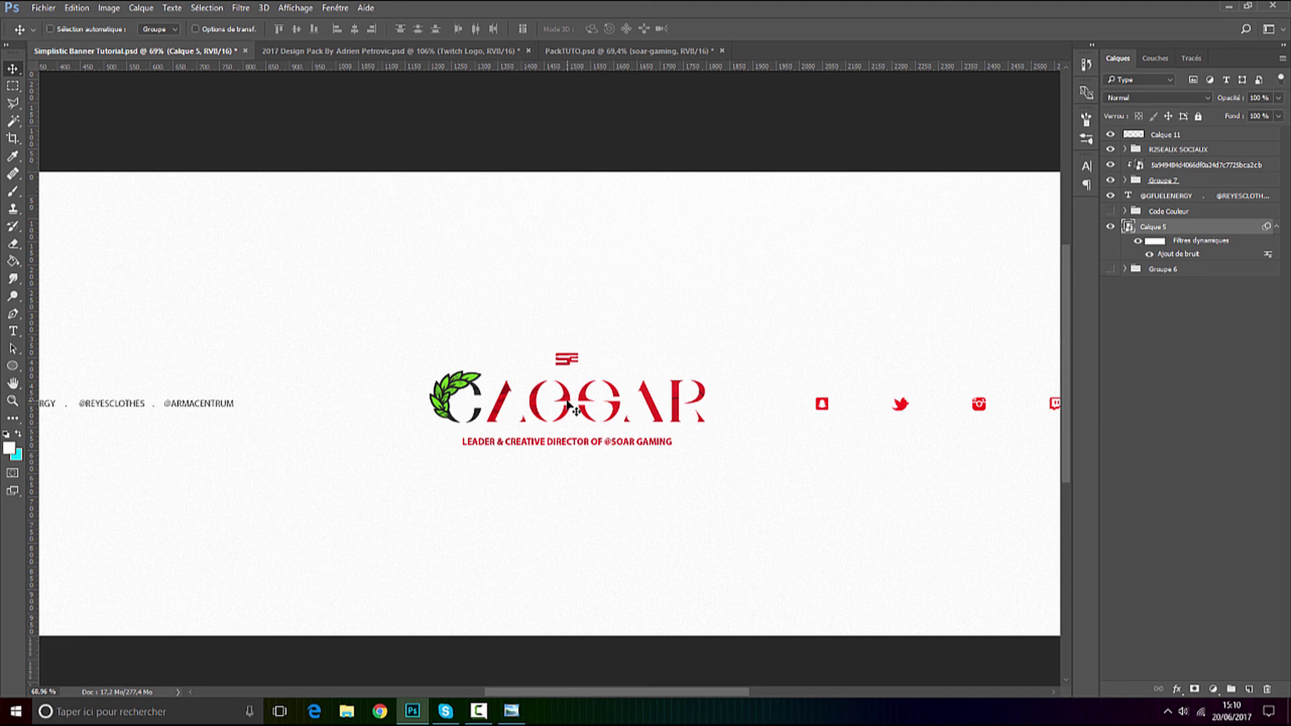
# Set the amount of Calque 5's Ajout de bruit smart filter to 4% and check the whole banner.
pyautogui.scroll(3, 546, 397)
pyautogui.doubleClick(1189, 255)
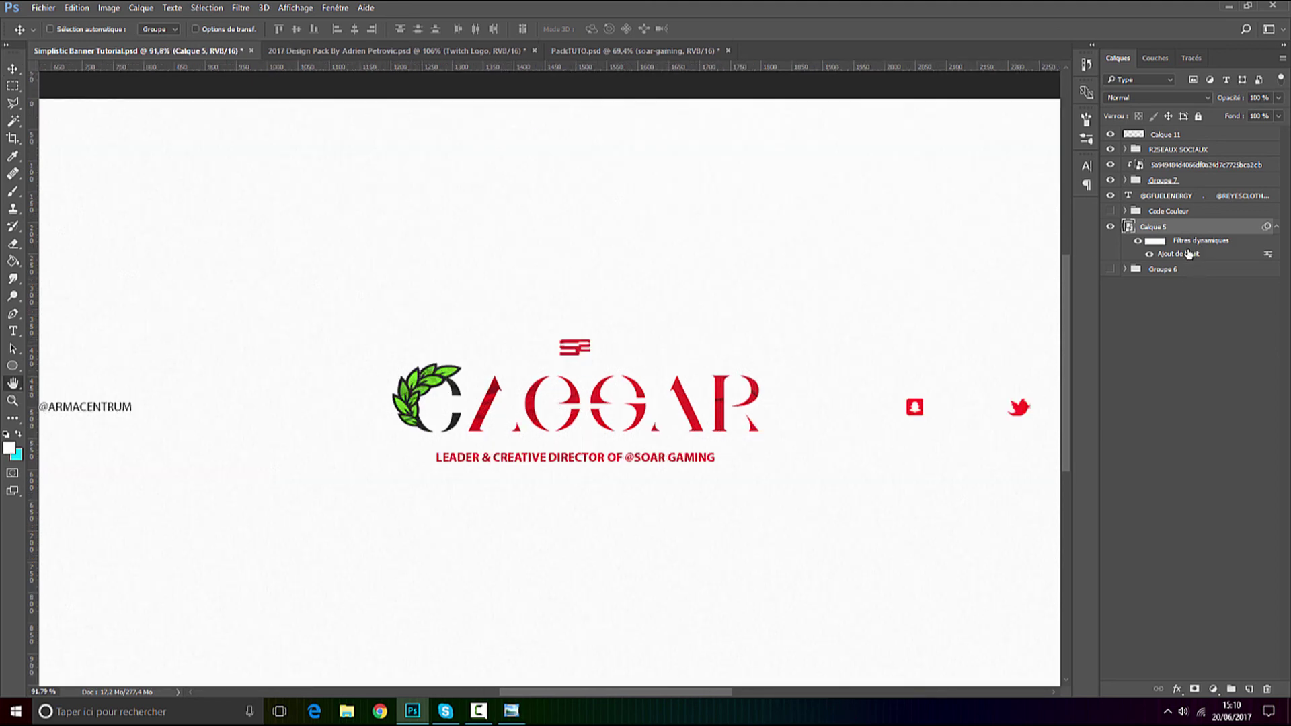
pyautogui.write('4')
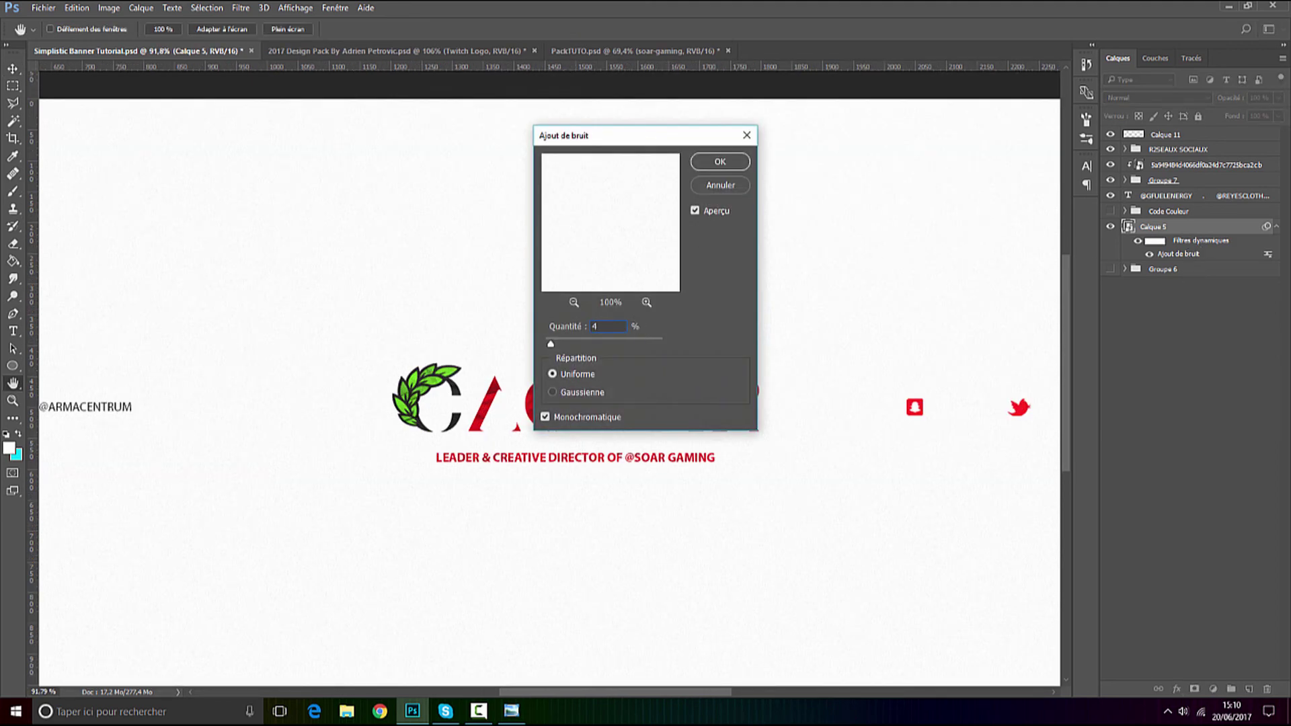
pyautogui.press('Return')
pyautogui.scroll(-4, 633, 353)
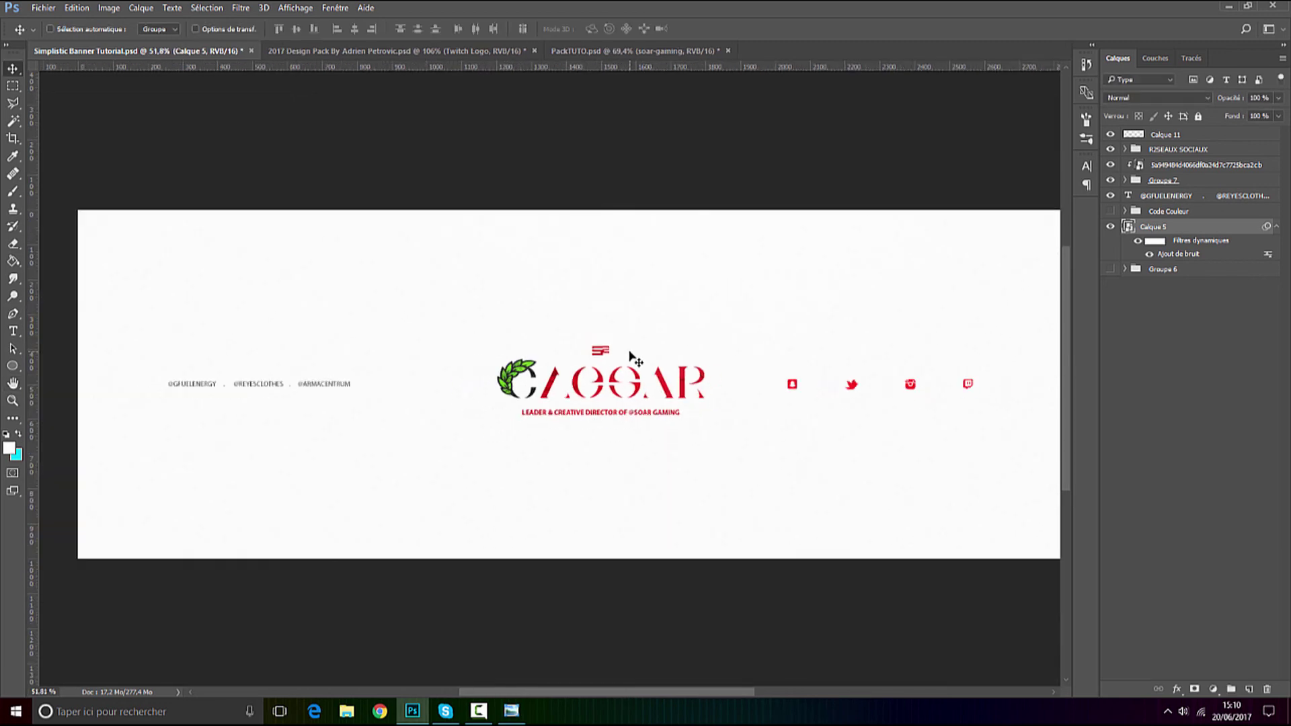
pyautogui.scroll(-1, 630, 363)
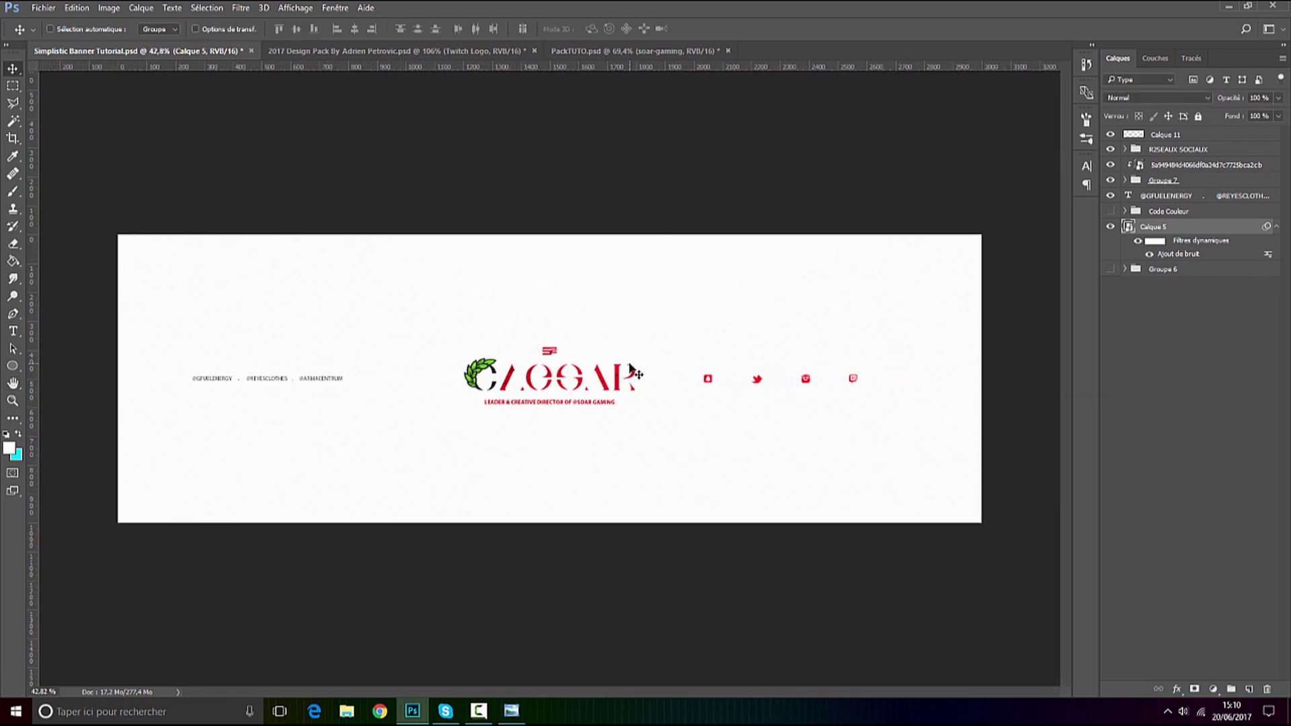